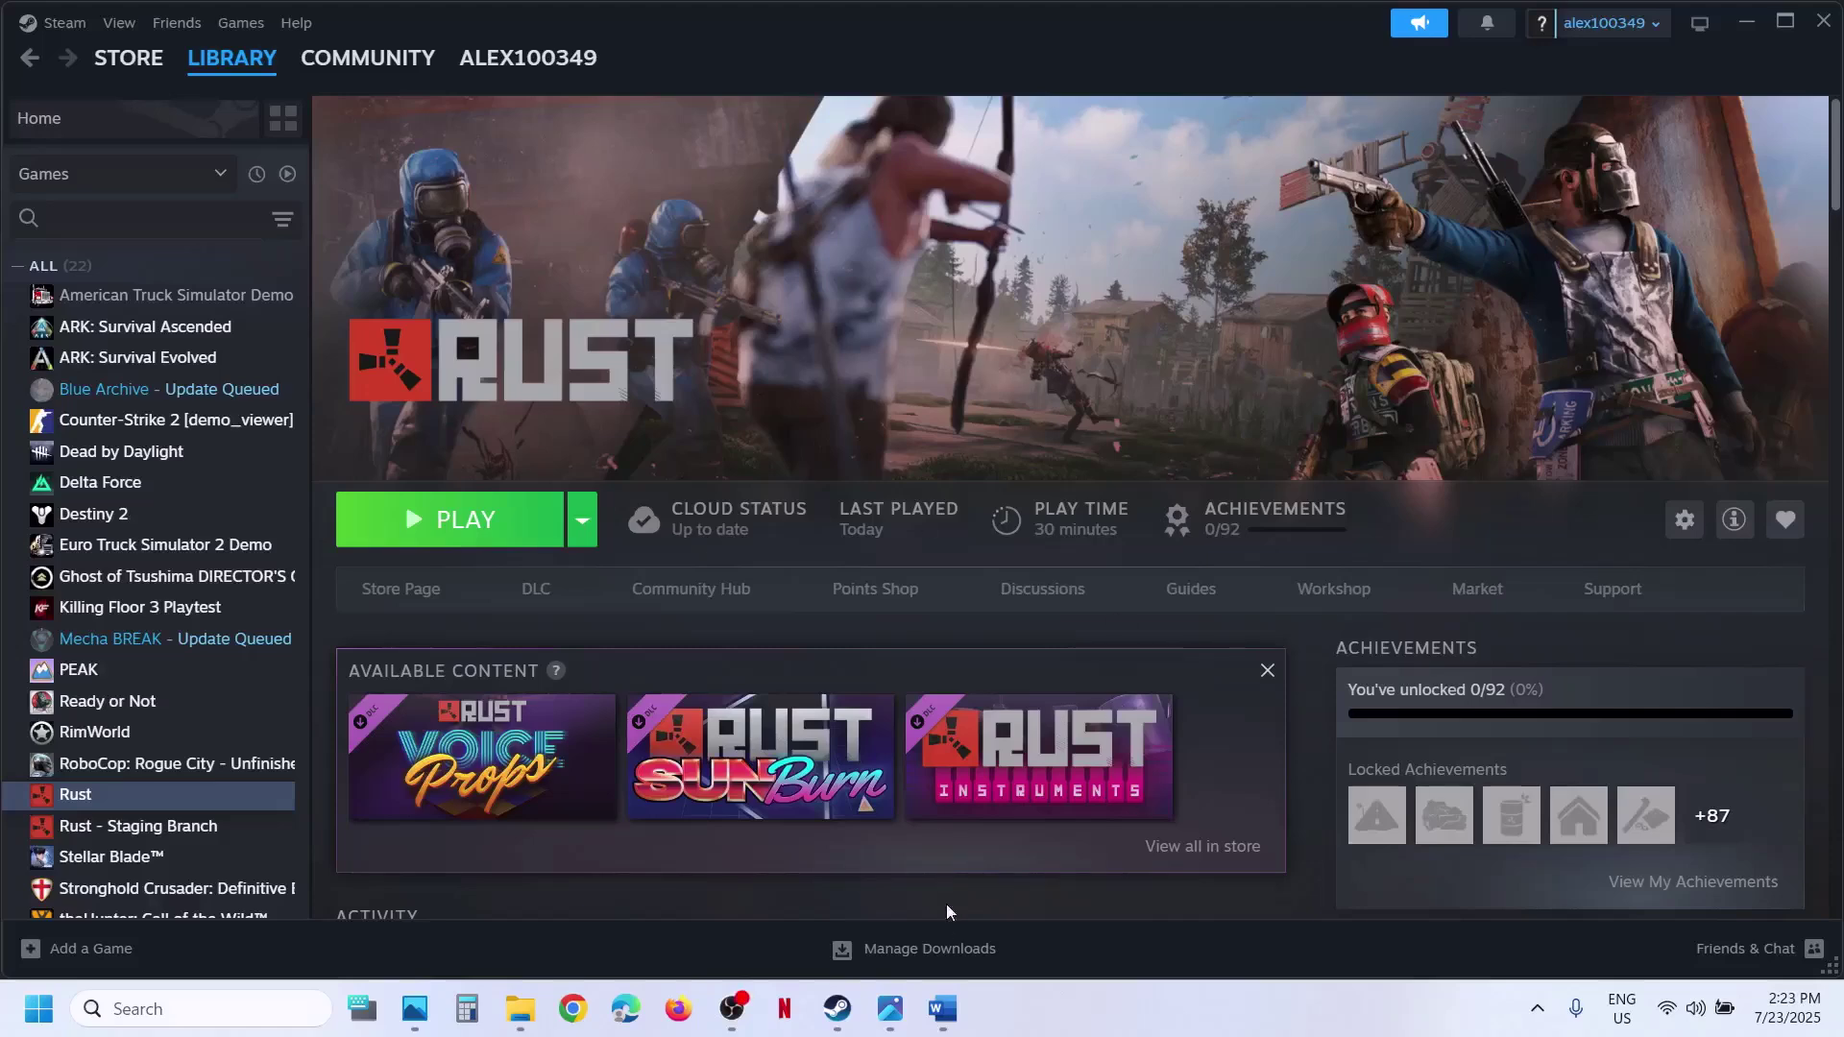
# Compare the Rust error screenshot with Step 1 of the troubleshooting checklist.
pyautogui.click(942, 1009)
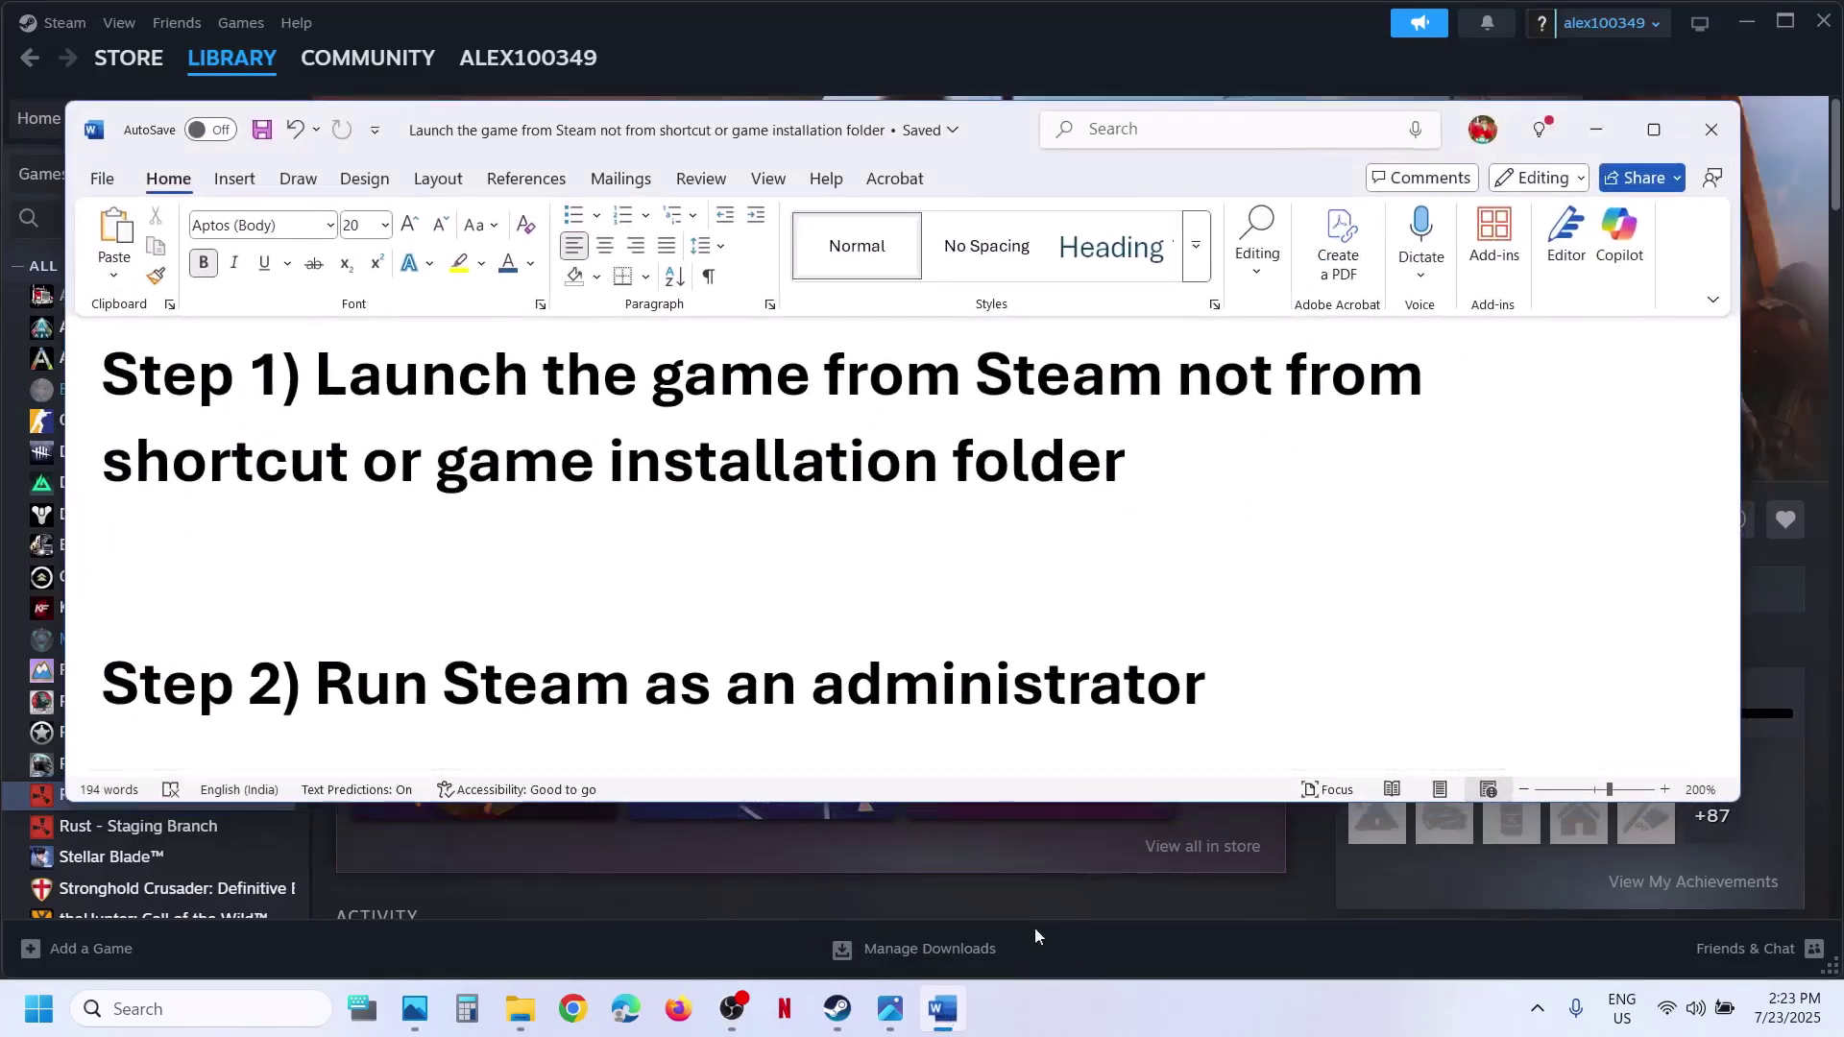
pyautogui.click(896, 1010)
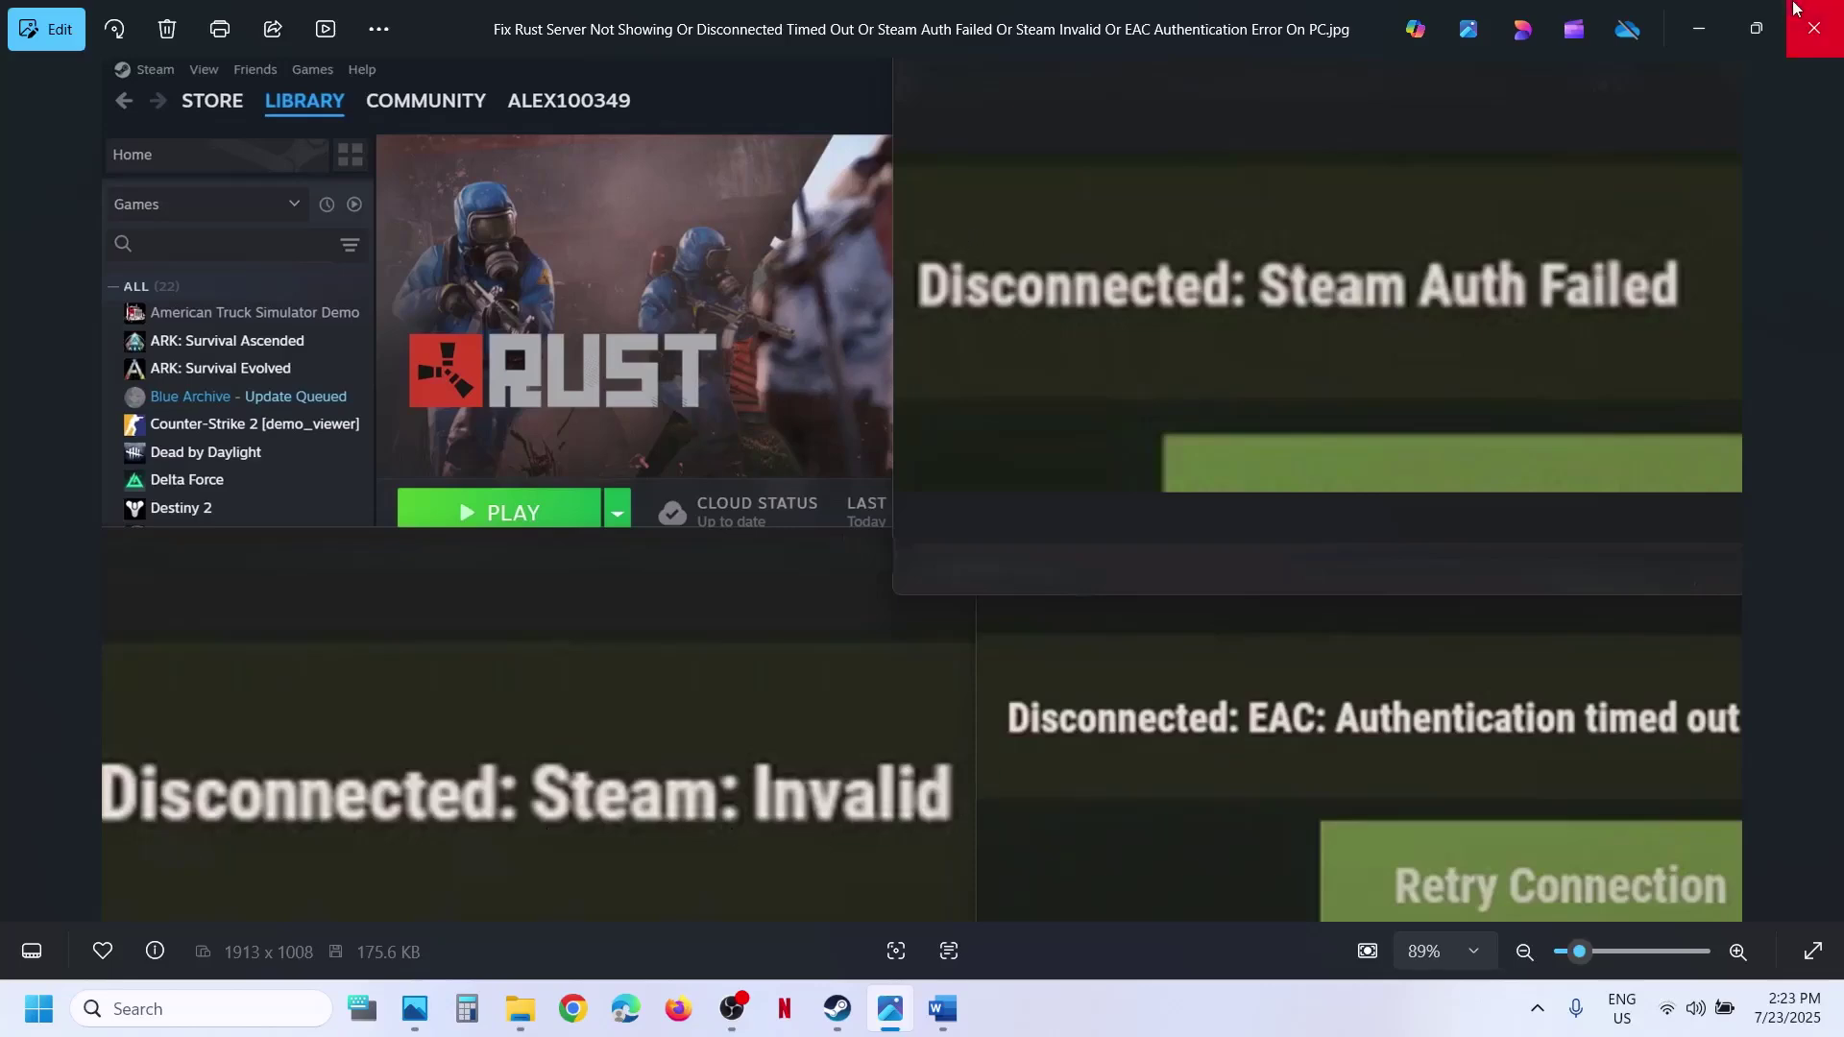
pyautogui.click(1703, 29)
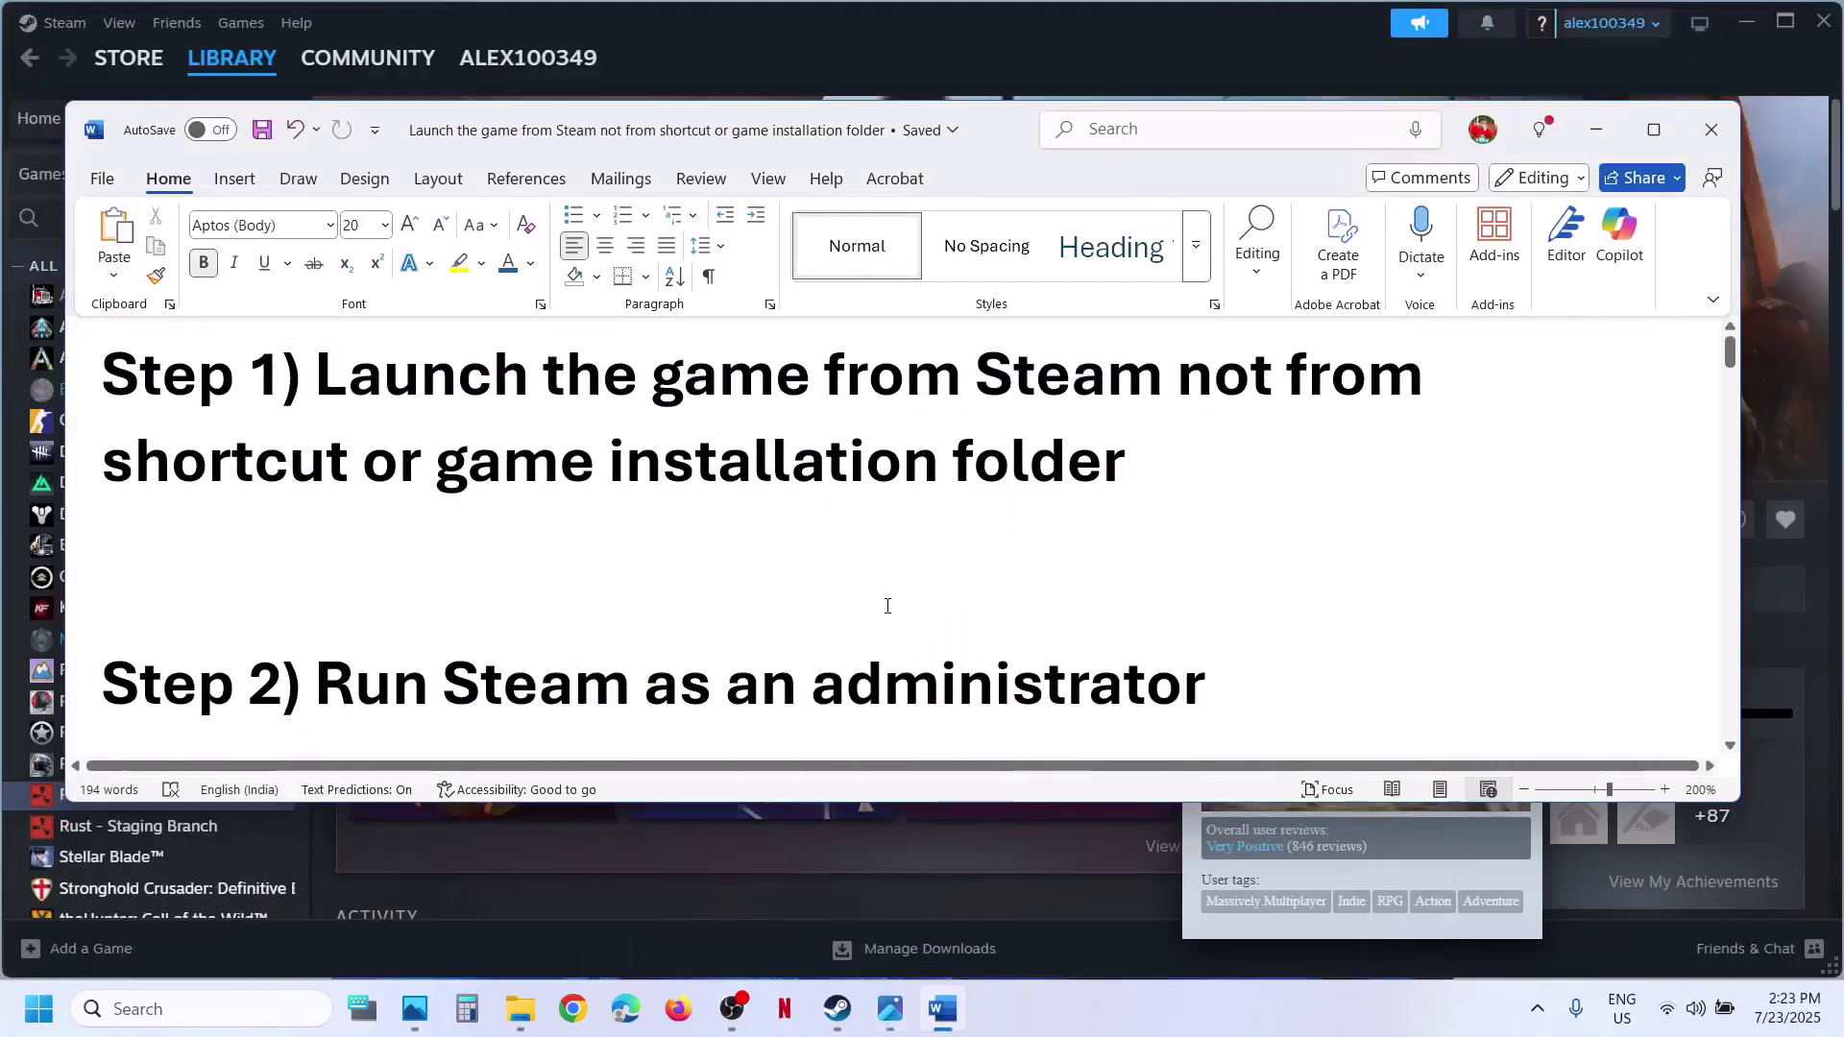
pyautogui.moveTo(323, 375); pyautogui.dragTo(989, 461)
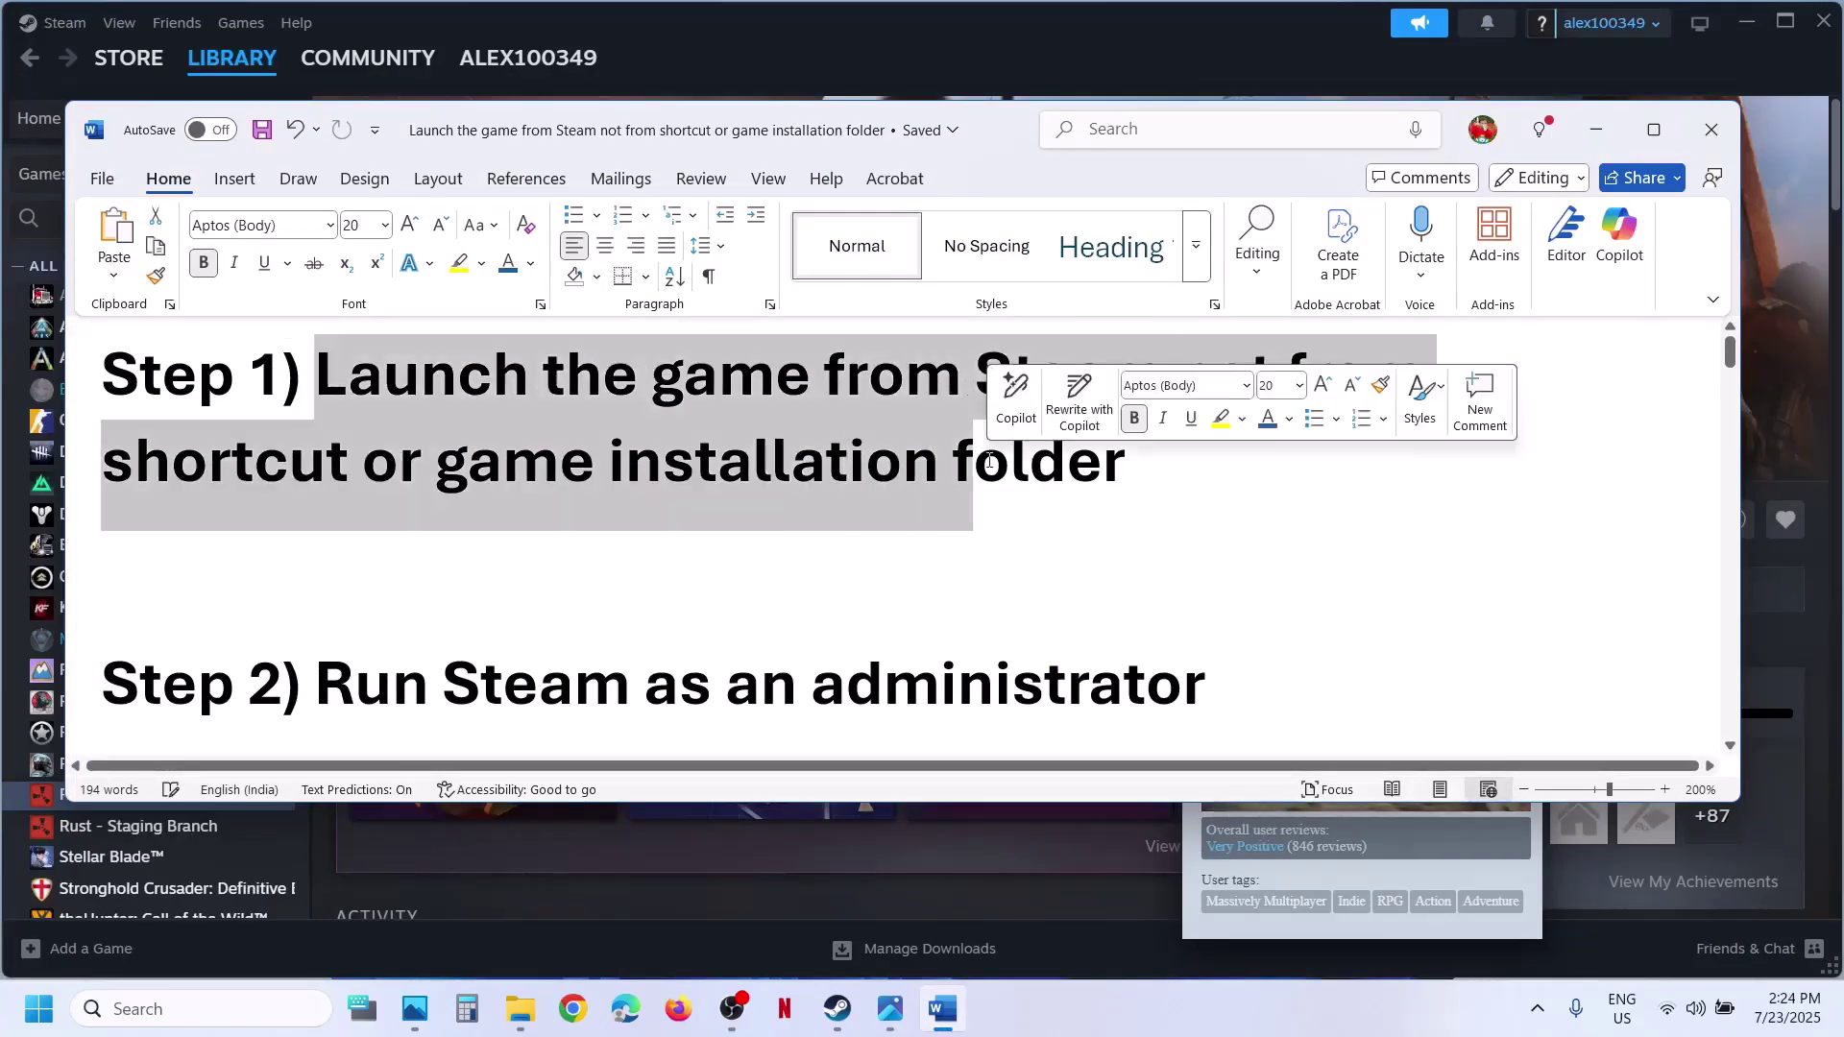
pyautogui.click(1596, 129)
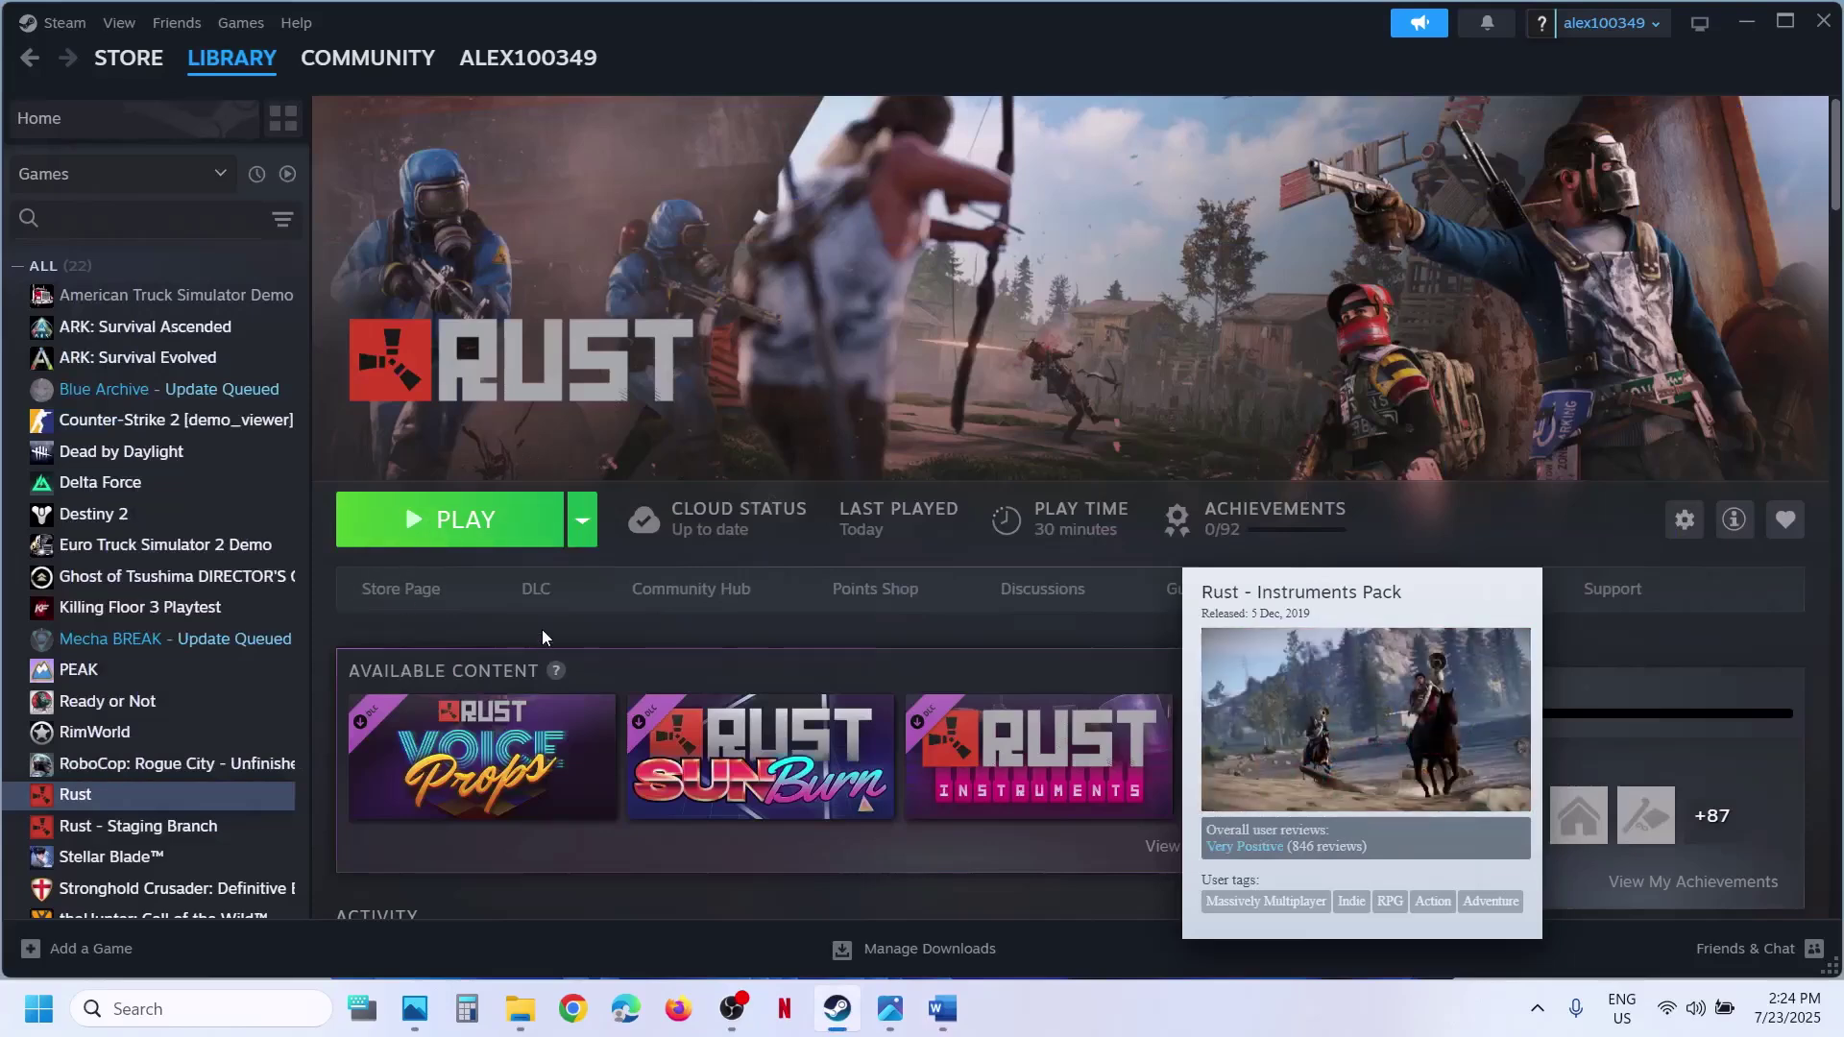
# Browse Rust's local installation files from Steam, then close the folder.
pyautogui.rightClick(236, 797)
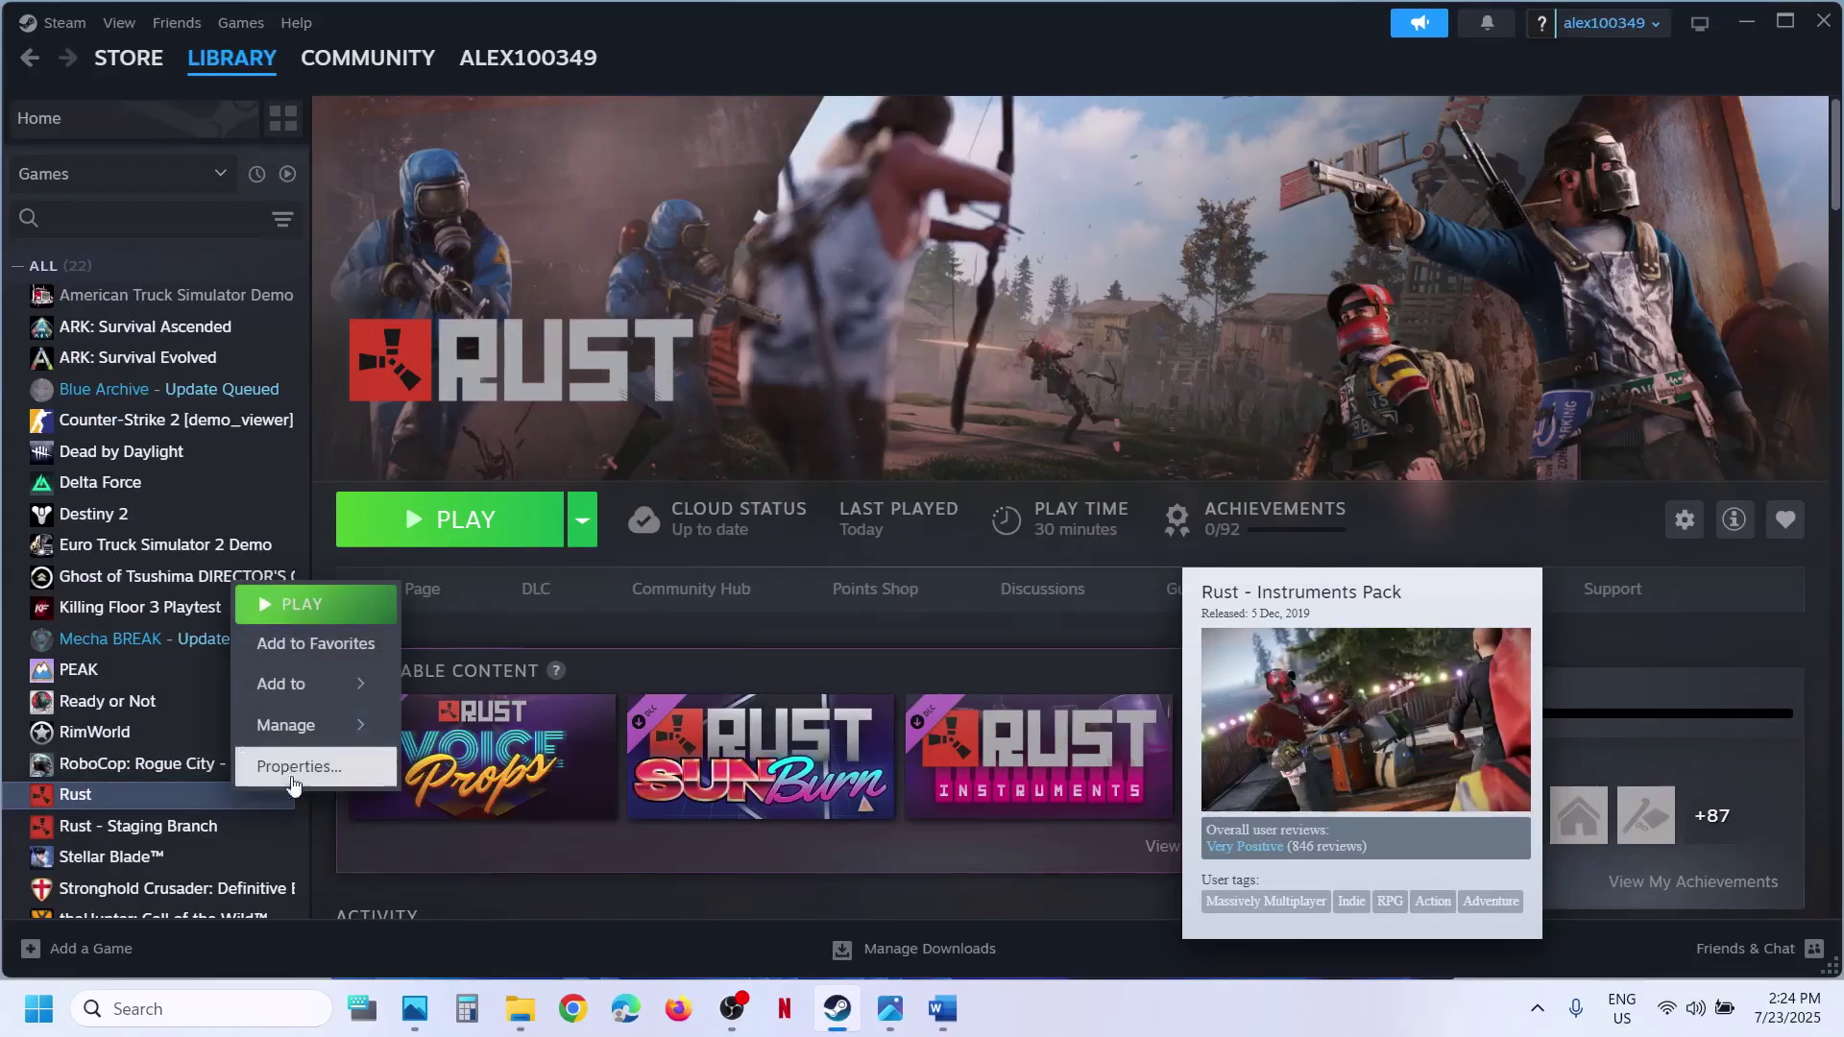
pyautogui.moveTo(317, 725)
pyautogui.click(562, 765)
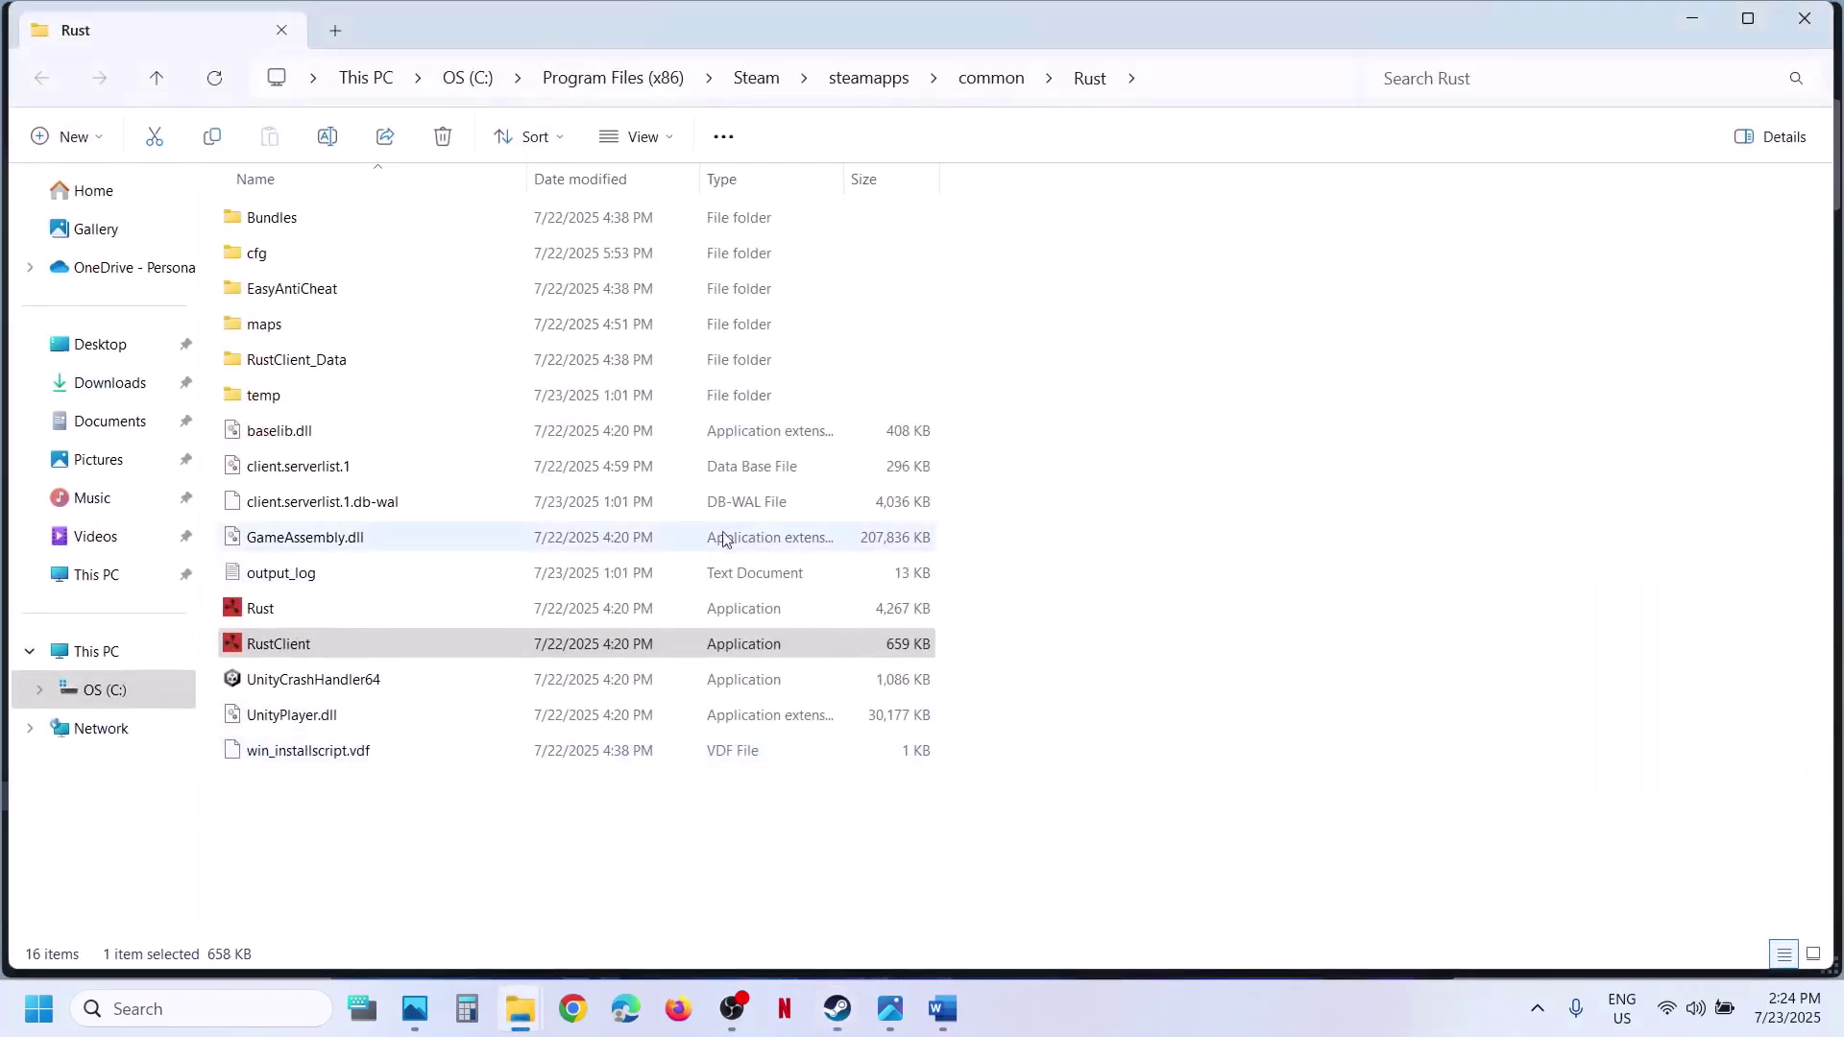
pyautogui.click(1699, 24)
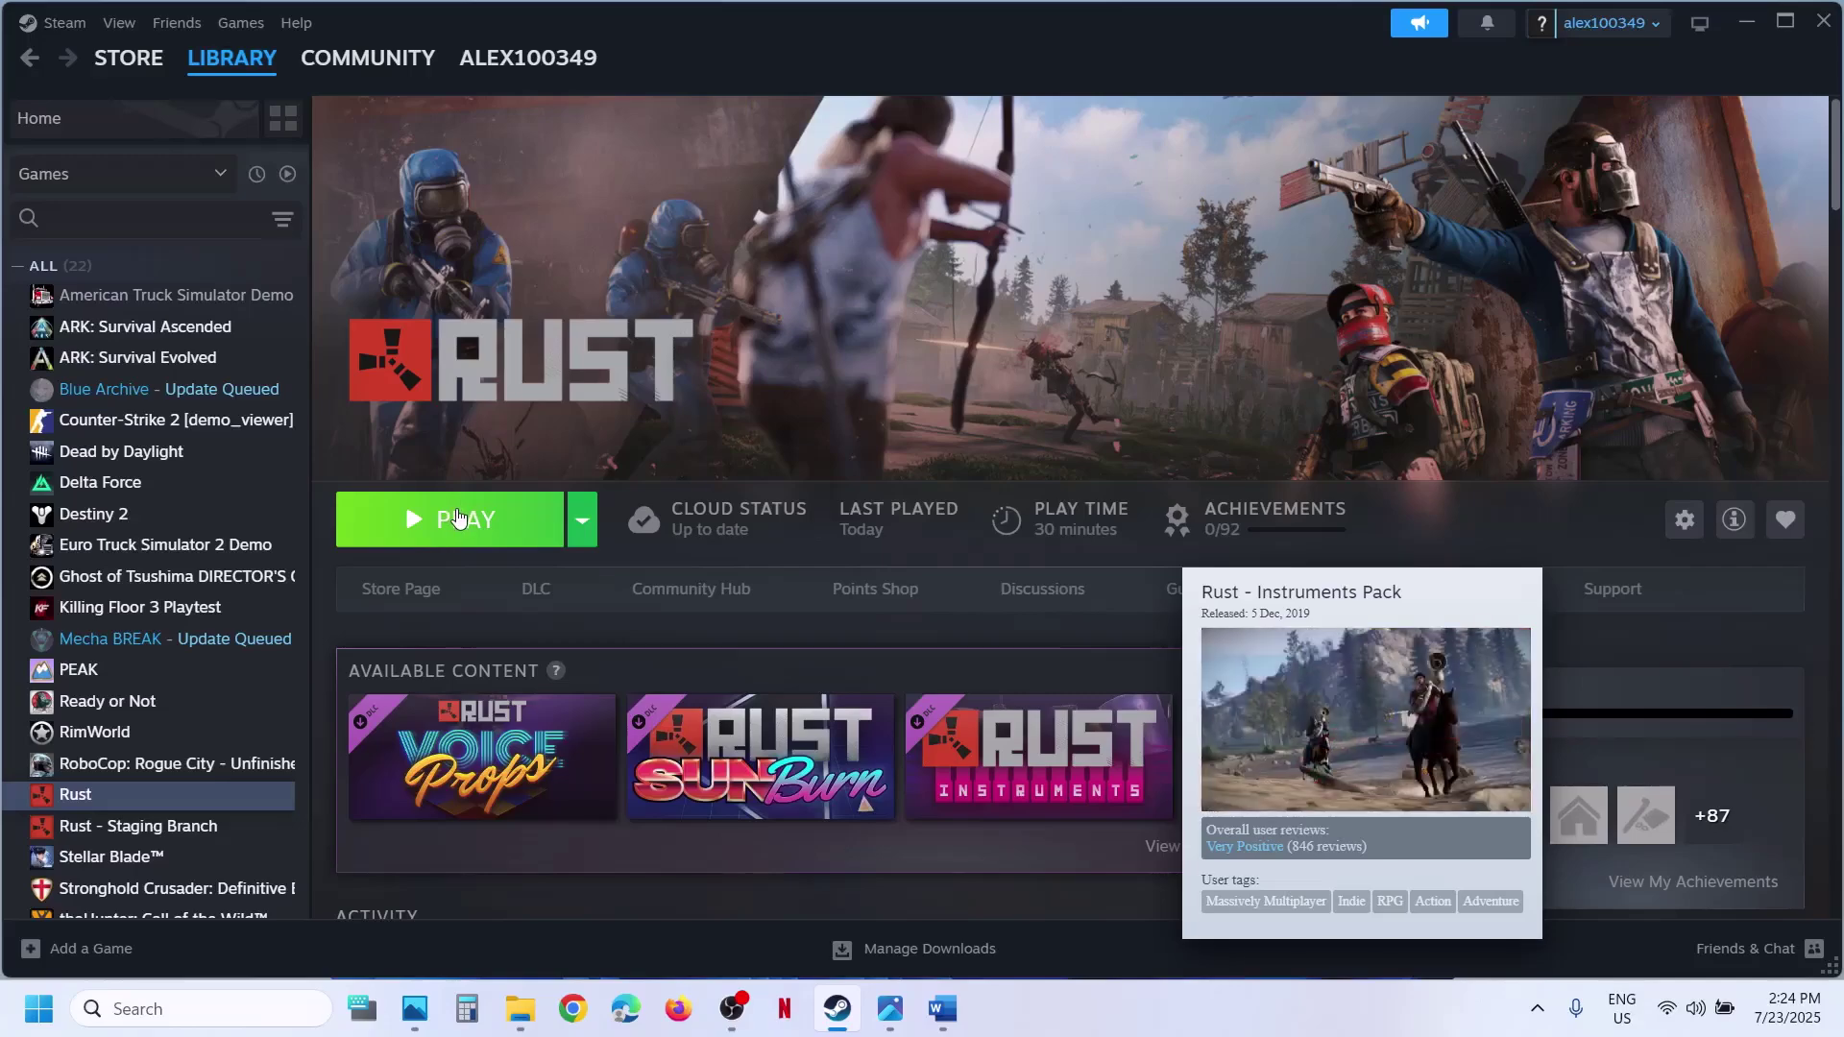
# Scroll the checklist to the next step and open Steam's main menu.
pyautogui.click(941, 1005)
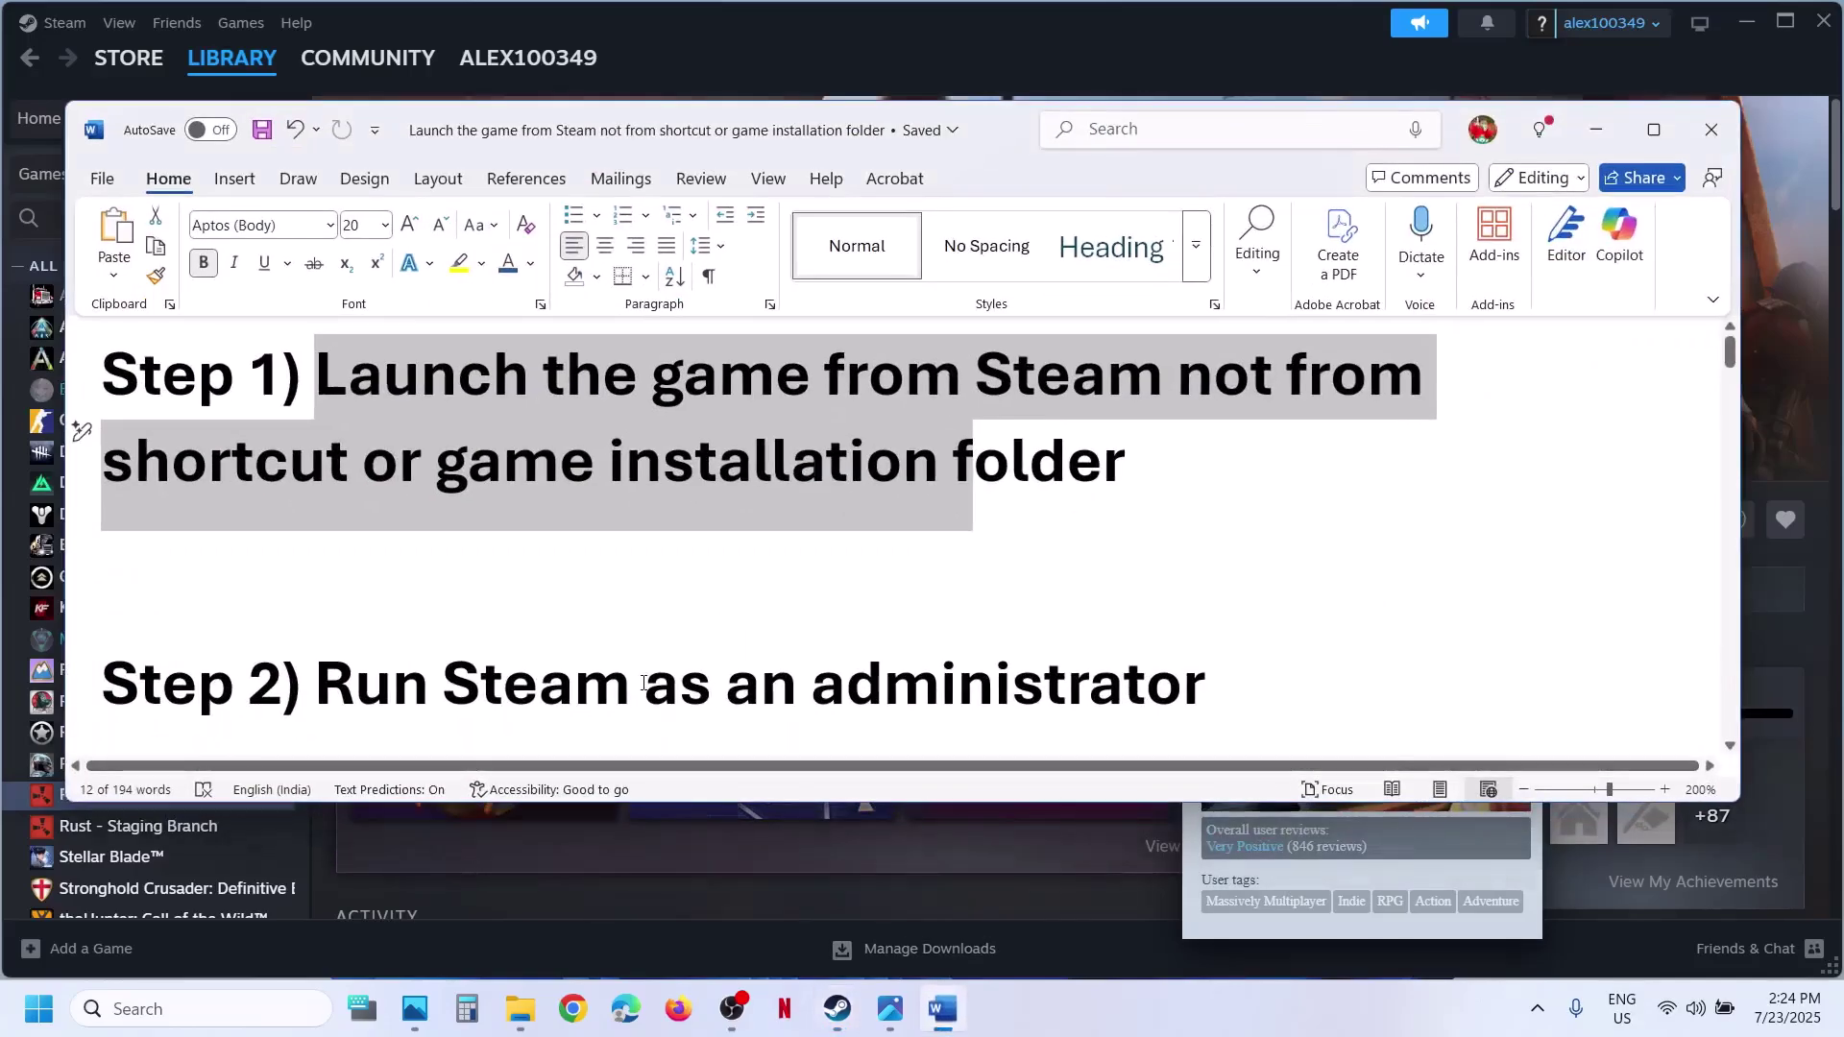
pyautogui.scroll(-1, 643, 683)
pyautogui.moveTo(416, 589); pyautogui.dragTo(1083, 589)
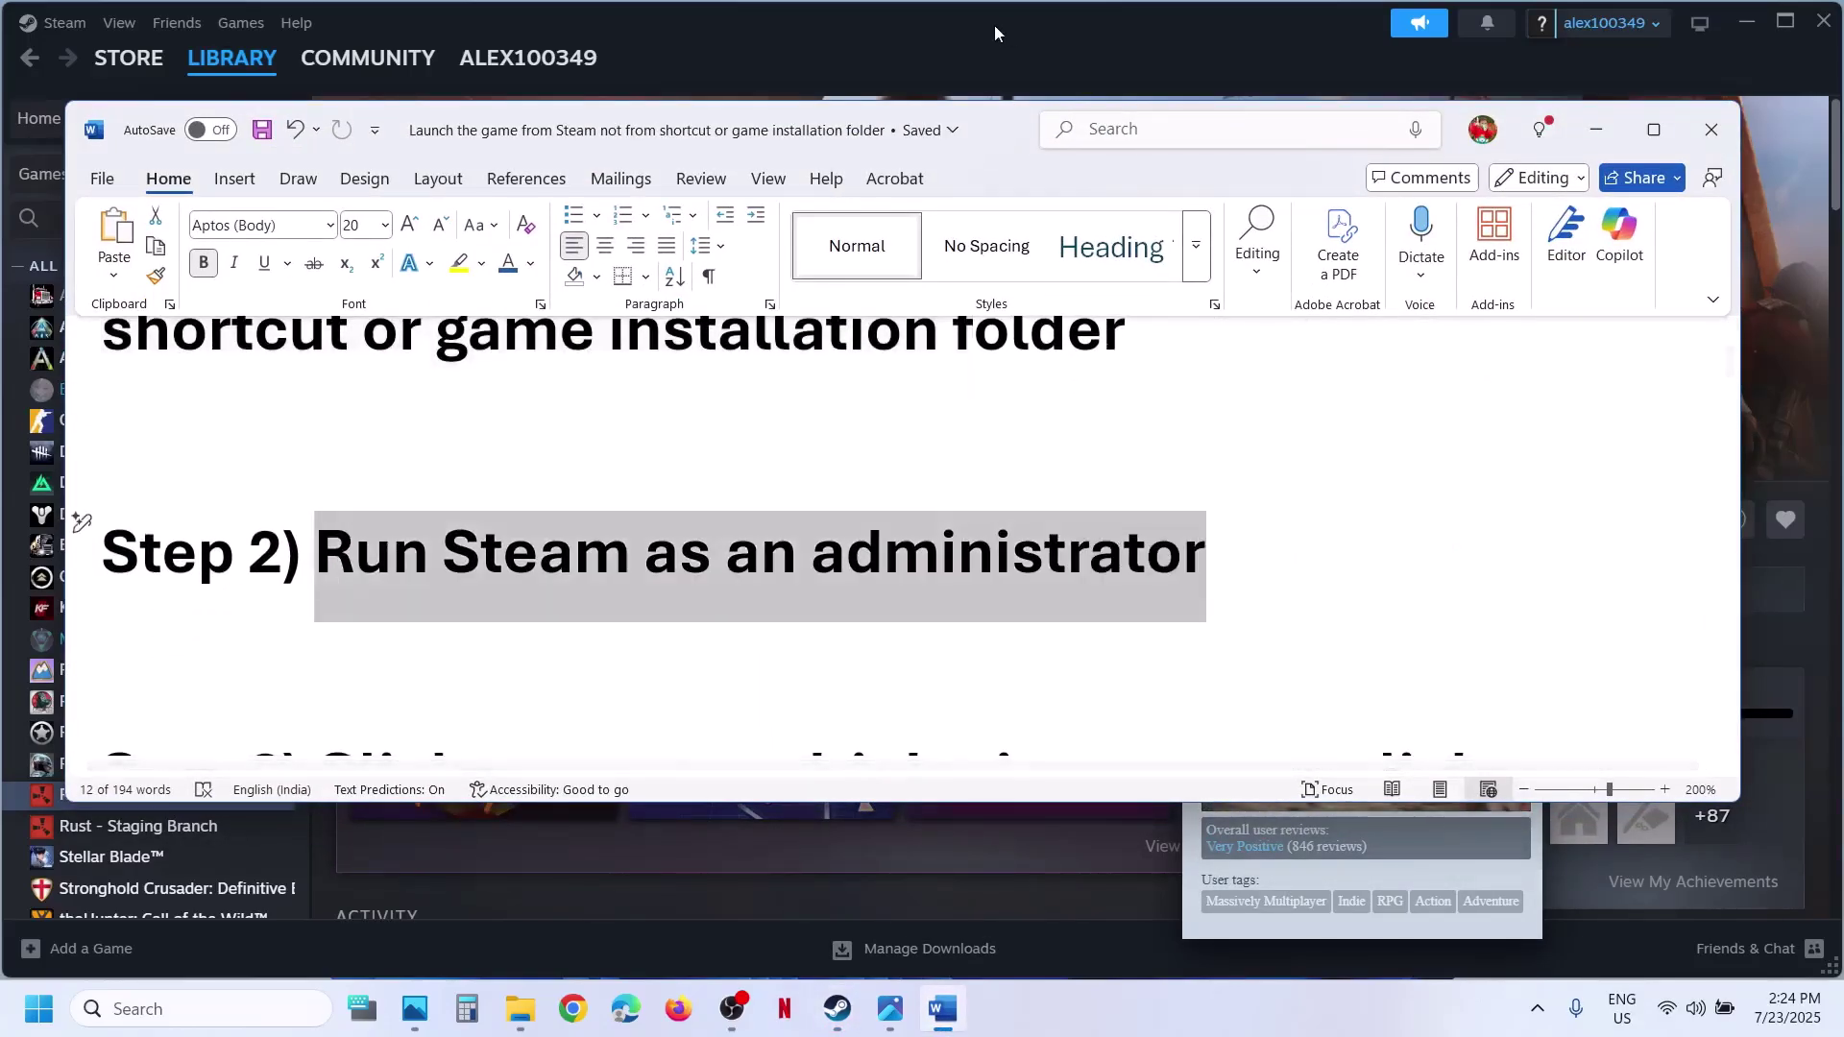
pyautogui.click(994, 25)
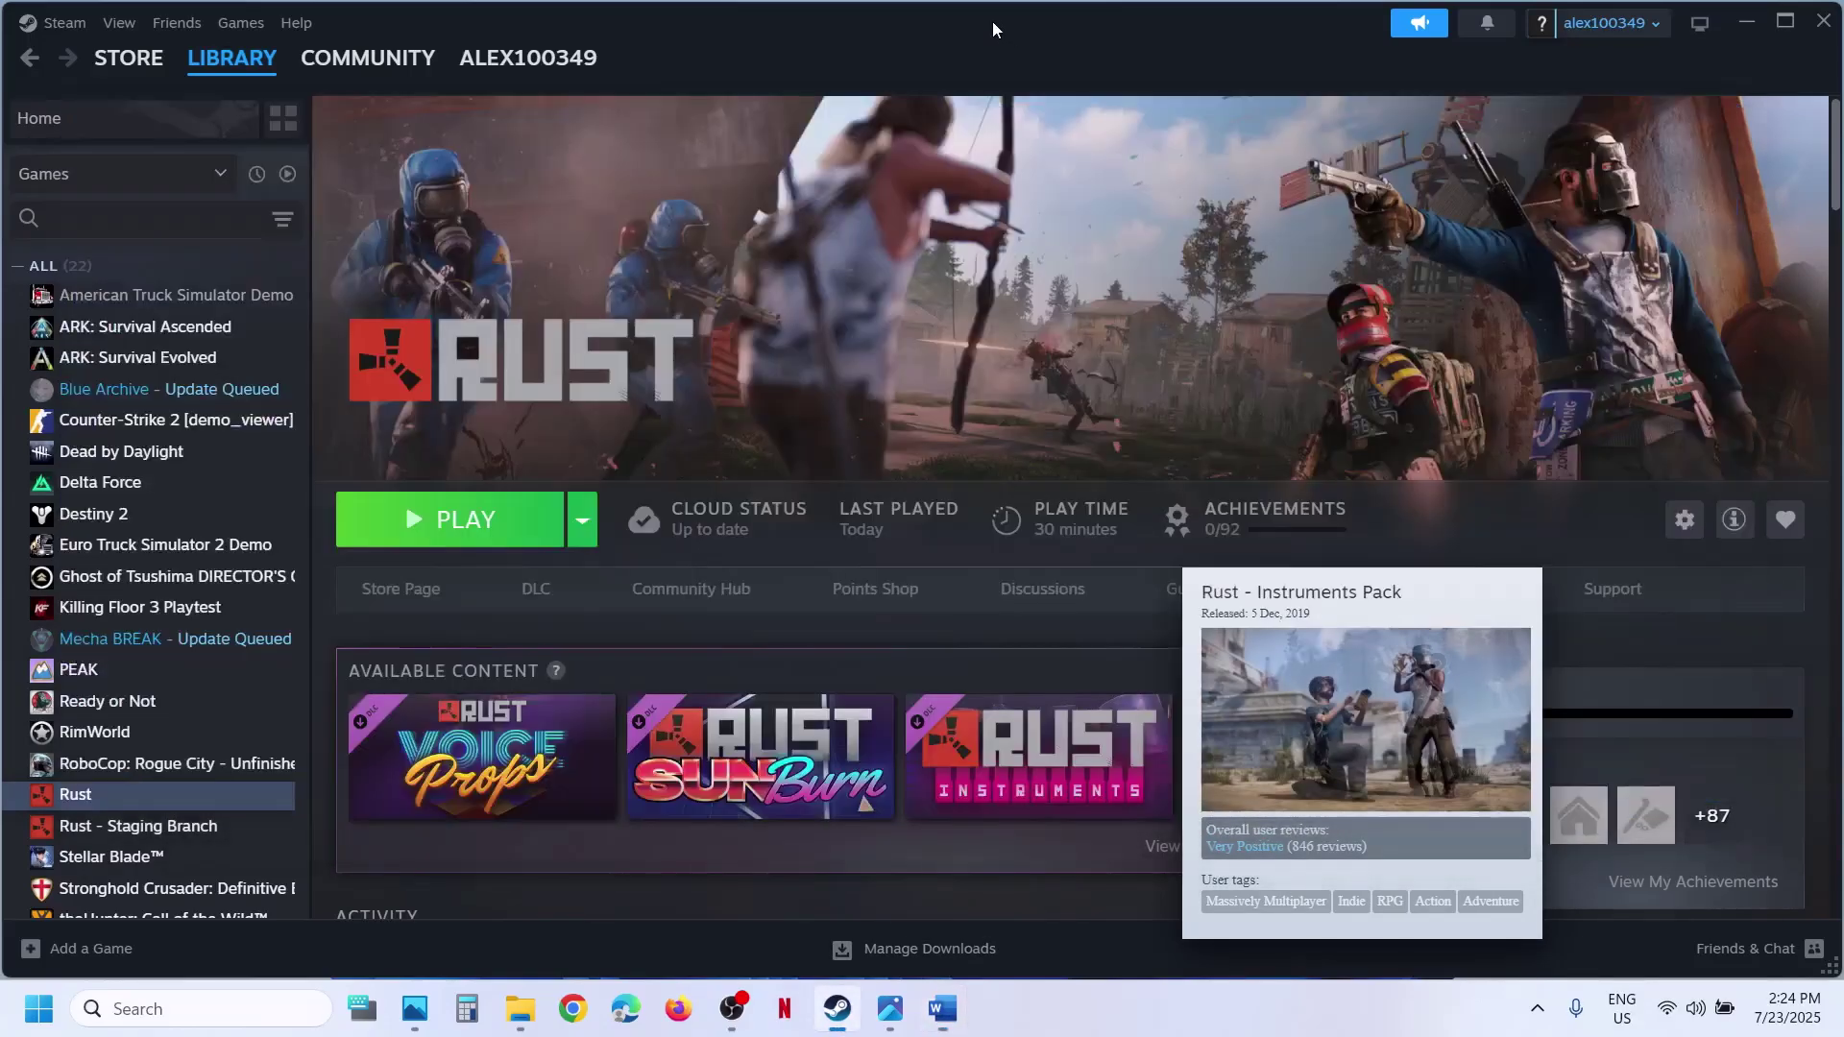
pyautogui.click(67, 27)
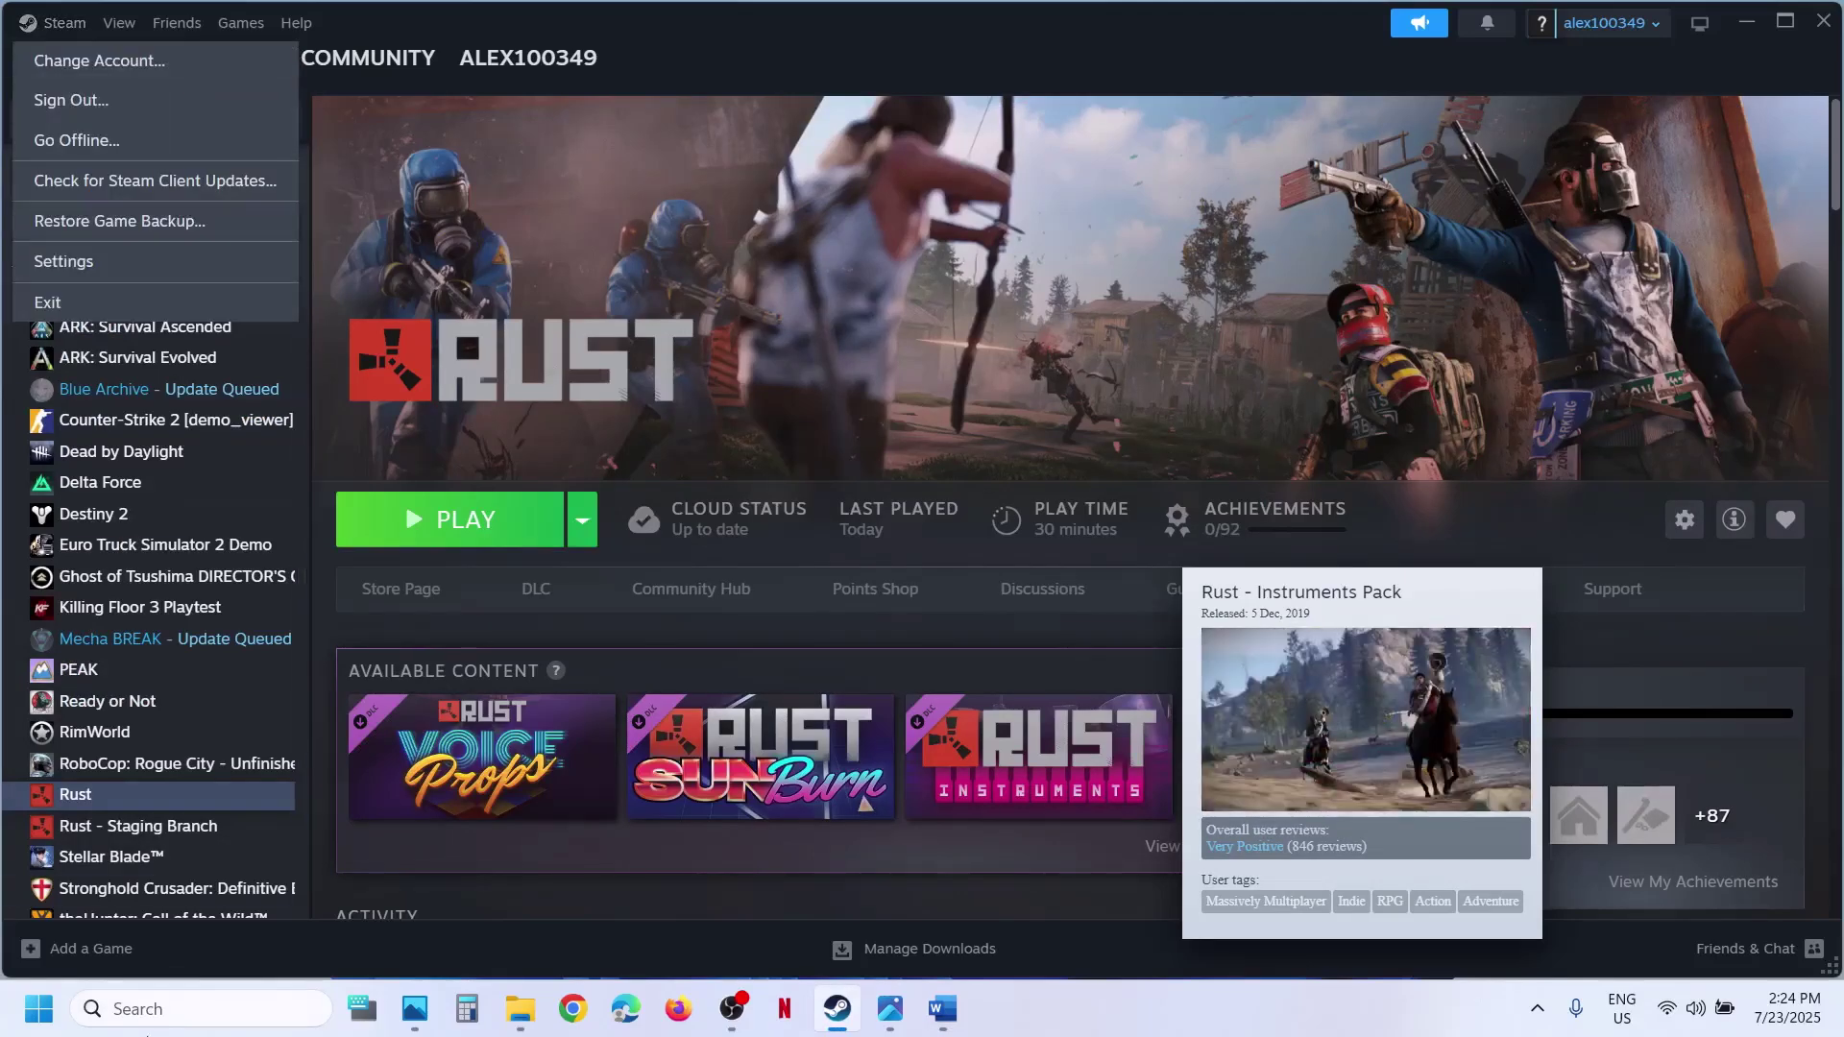
# Run Steam as administrator from Windows search.
pyautogui.click(147, 1010)
pyautogui.write('steam')
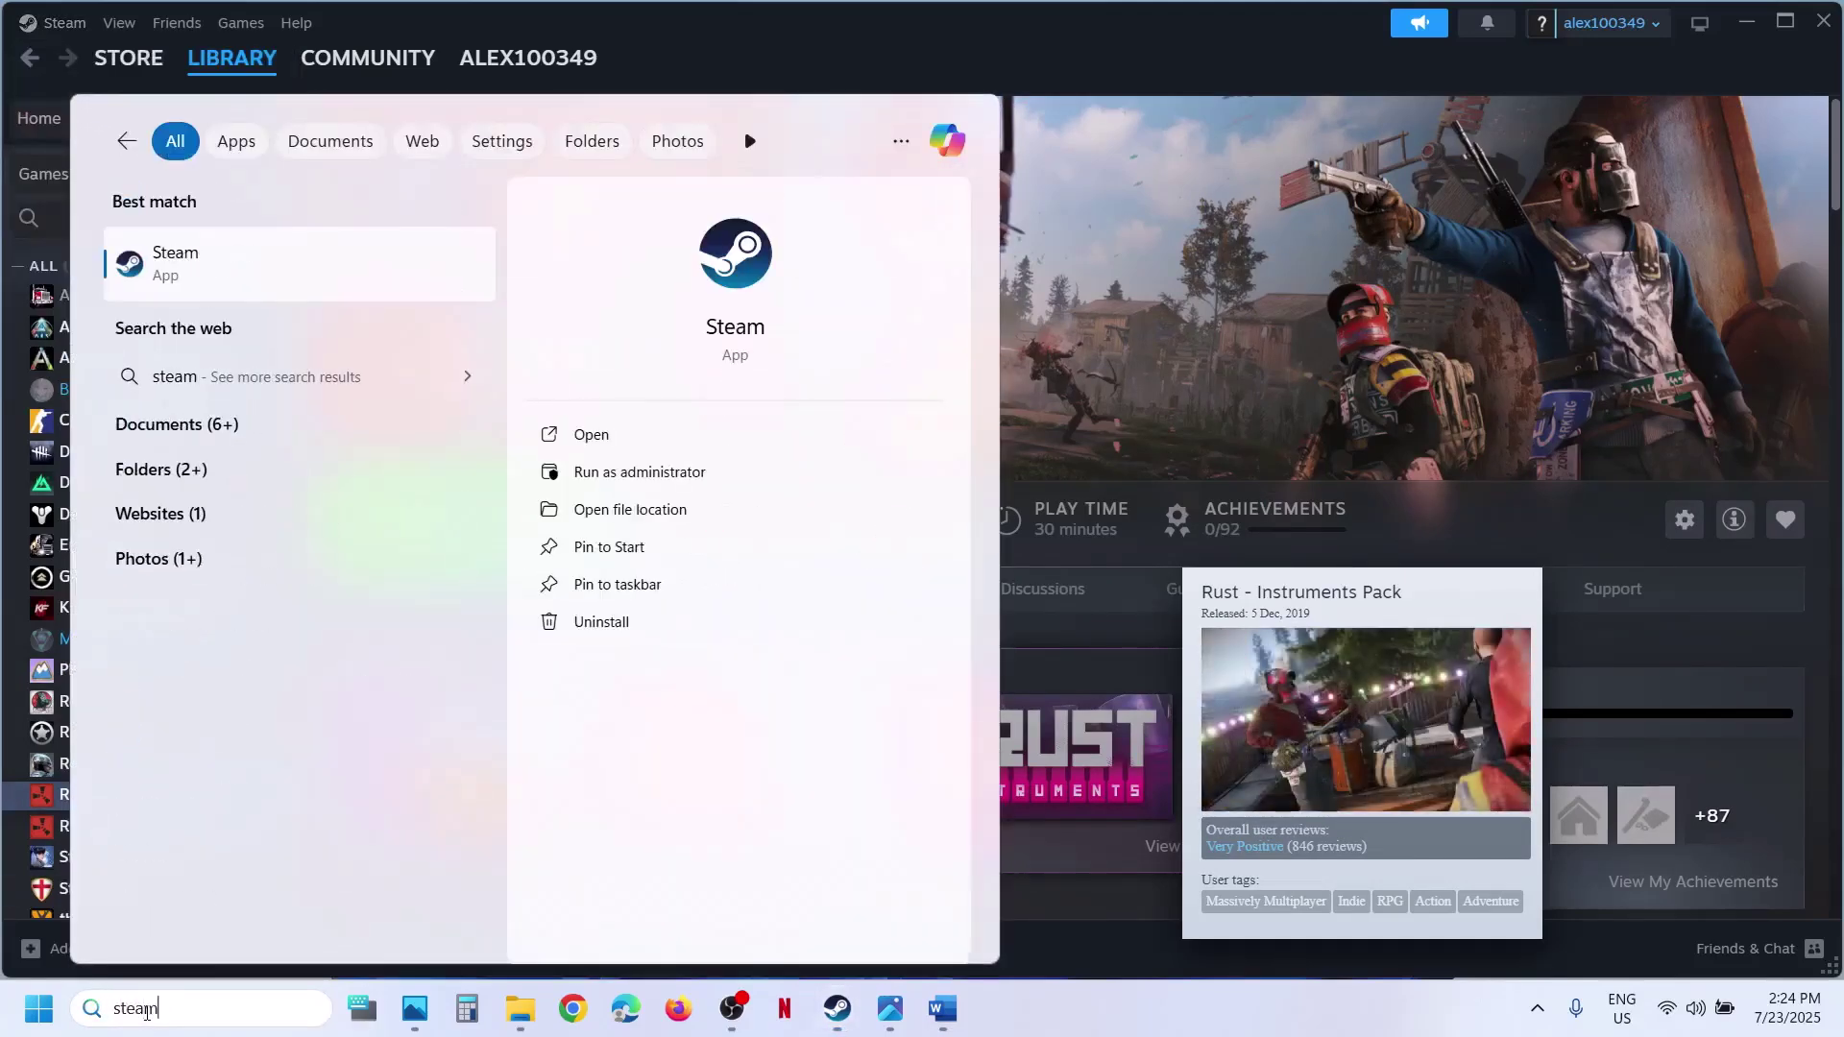
pyautogui.rightClick(275, 274)
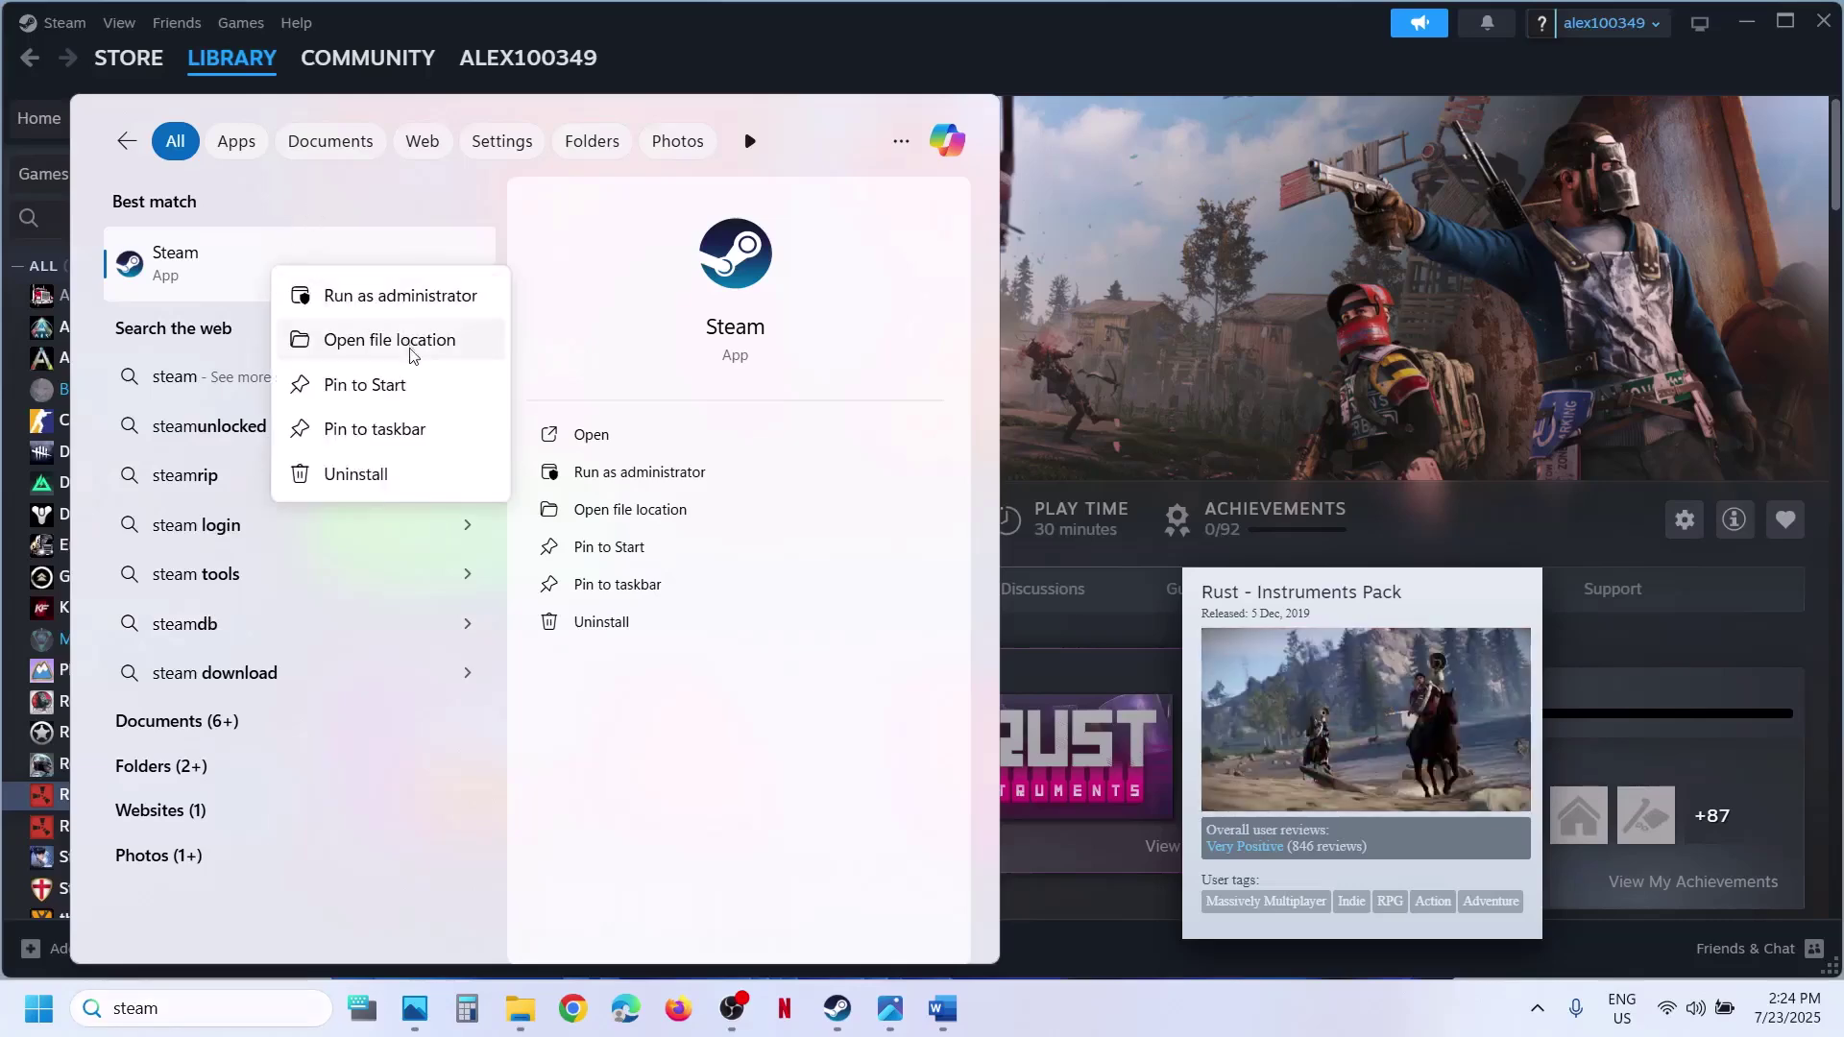
pyautogui.click(1190, 327)
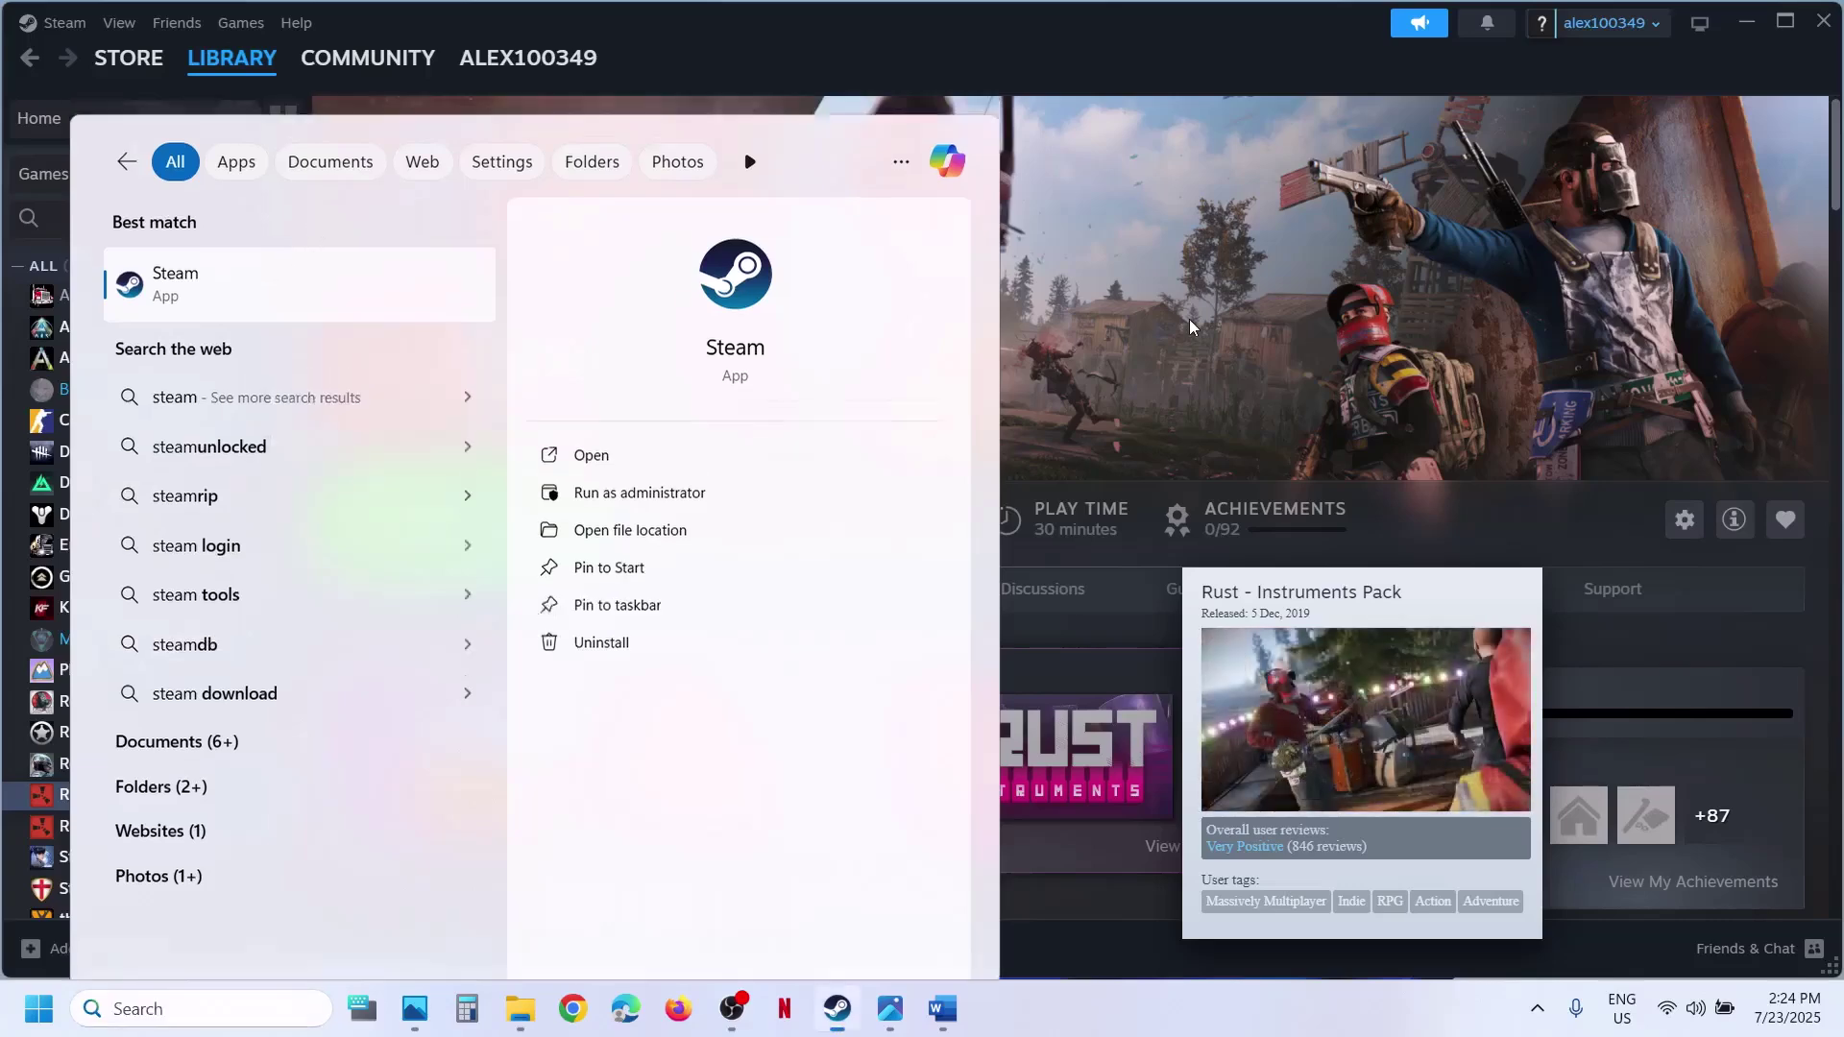
# Read Step 3 in the checklist and check the Rust error screenshot again.
pyautogui.click(943, 1008)
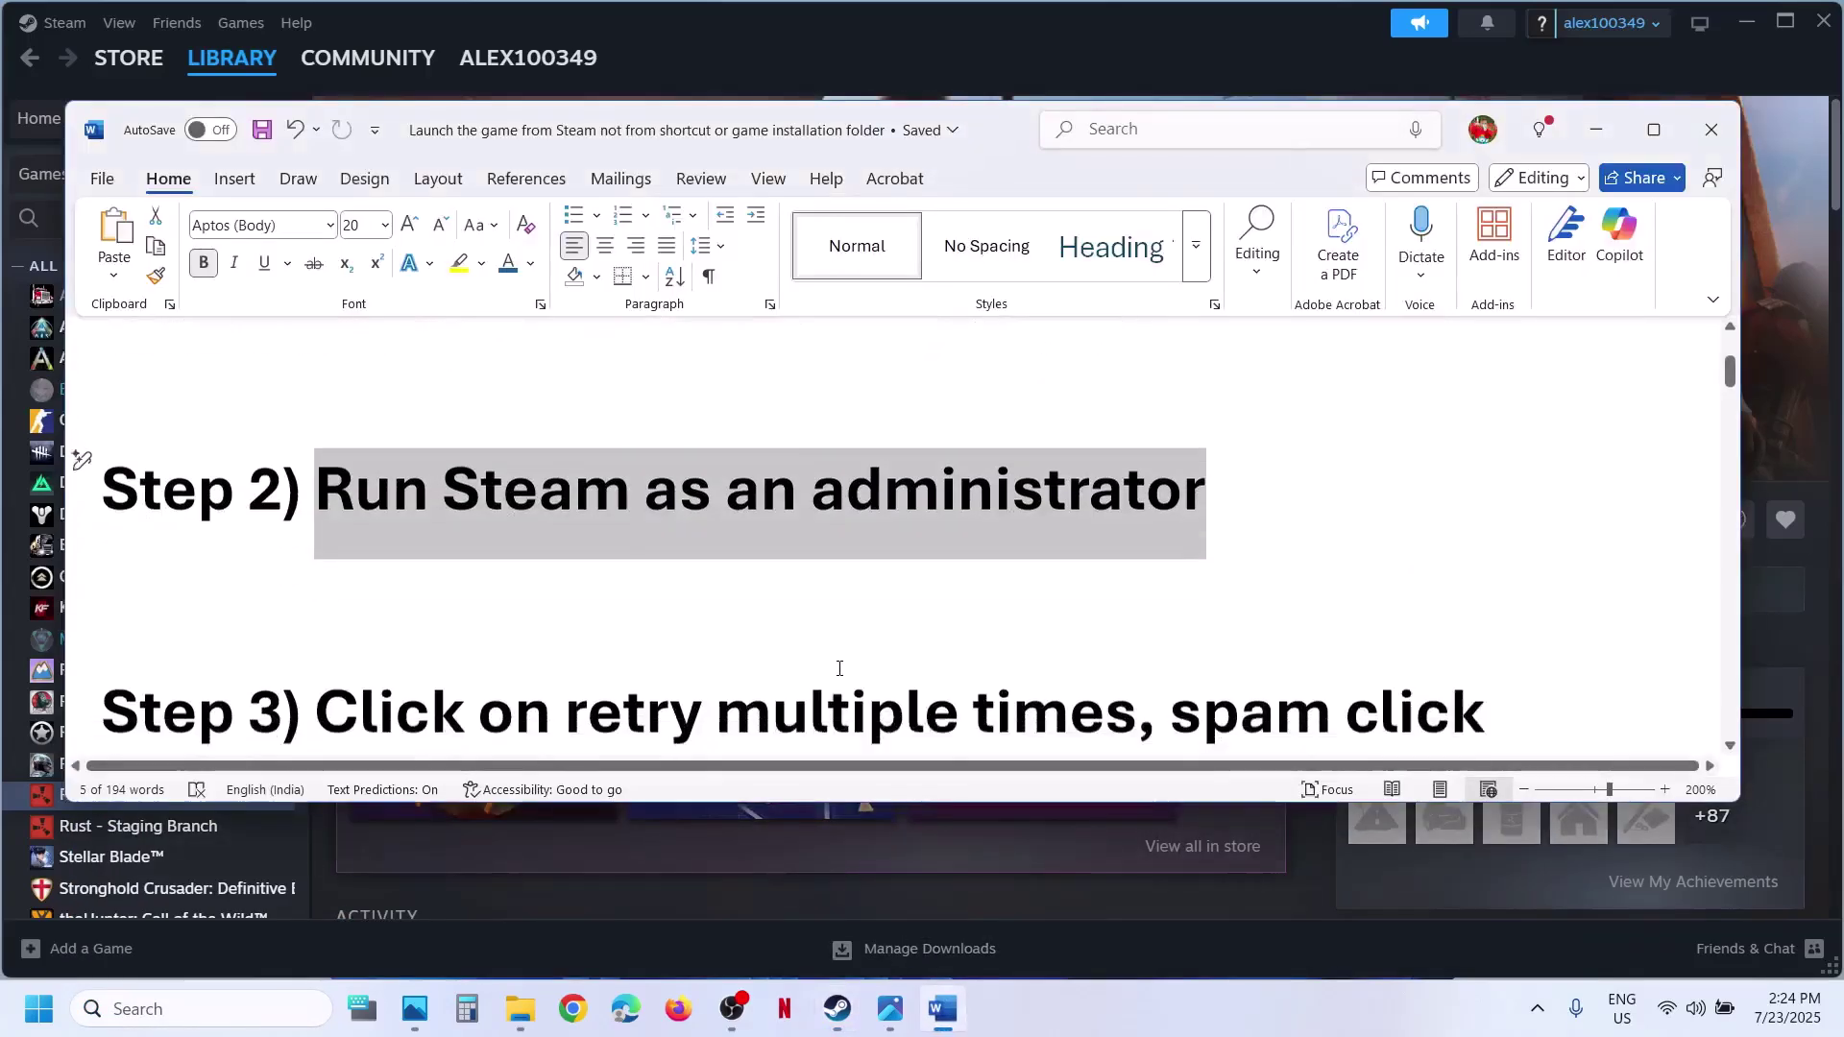
pyautogui.scroll(-2, 839, 669)
pyautogui.moveTo(524, 557); pyautogui.dragTo(1484, 566)
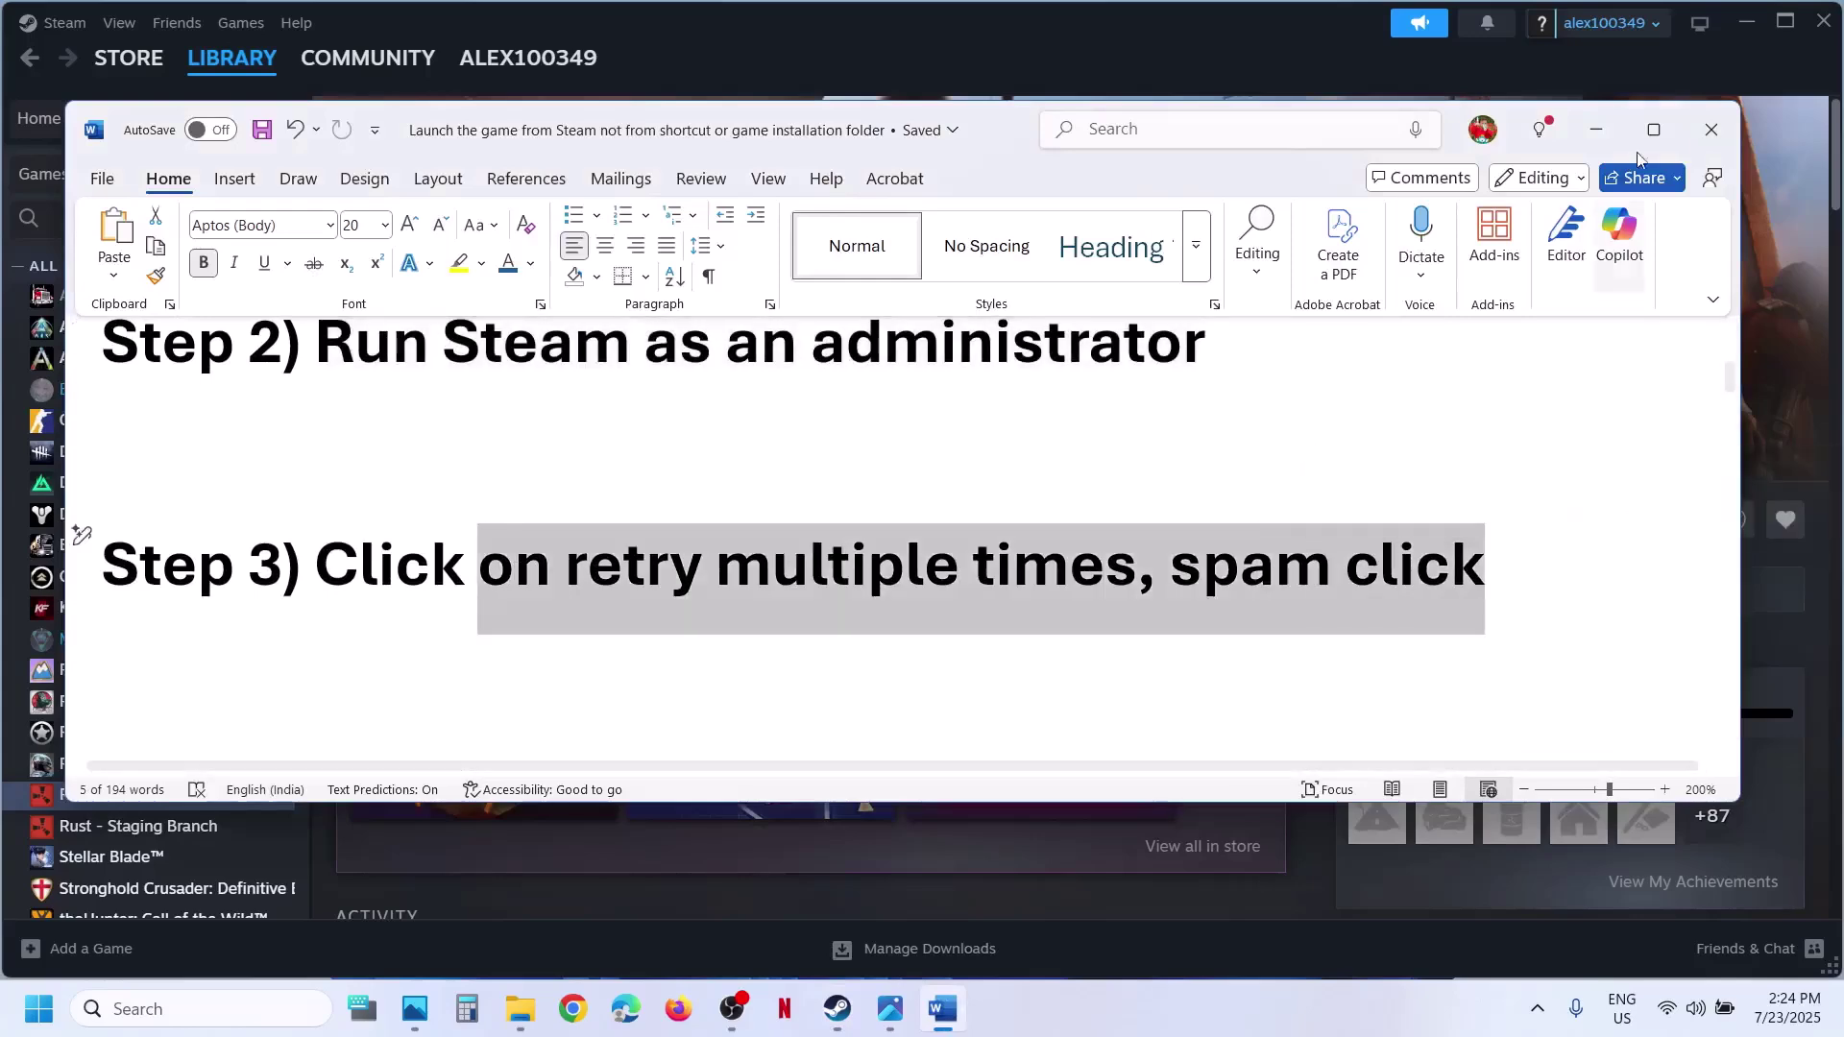
pyautogui.click(1610, 134)
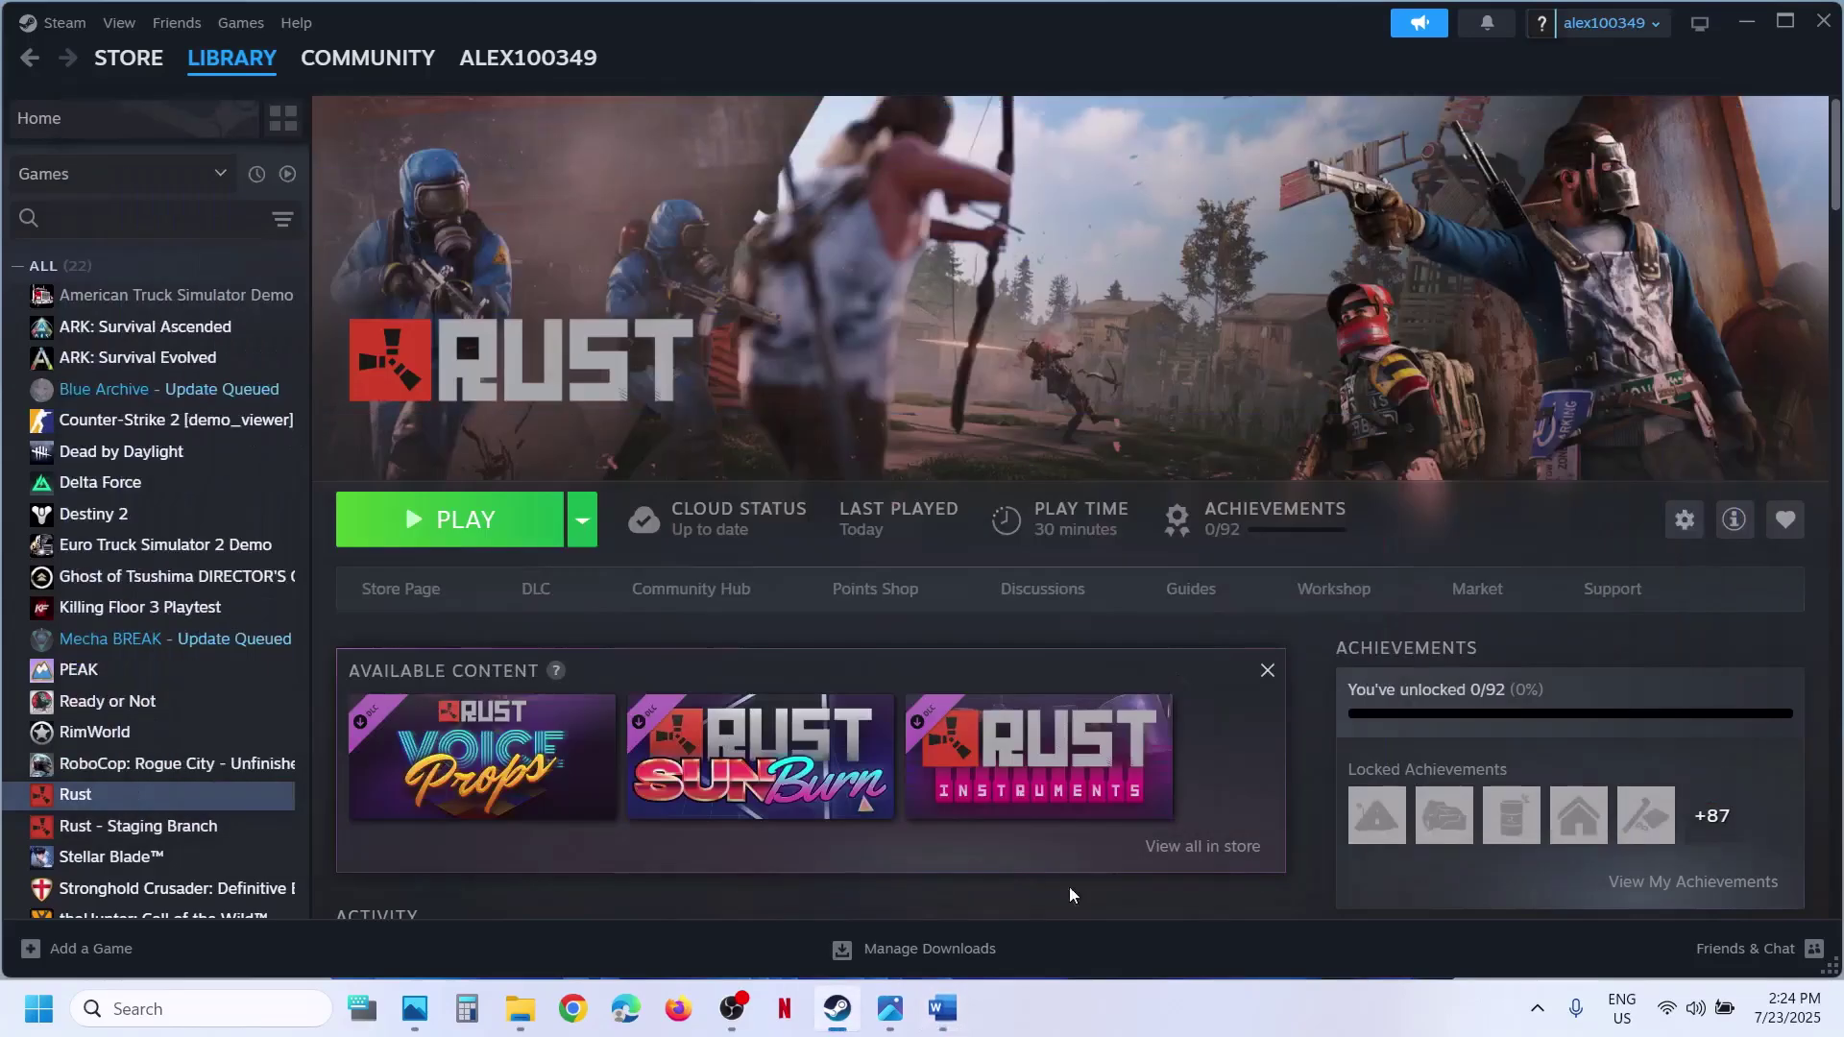
pyautogui.click(890, 1008)
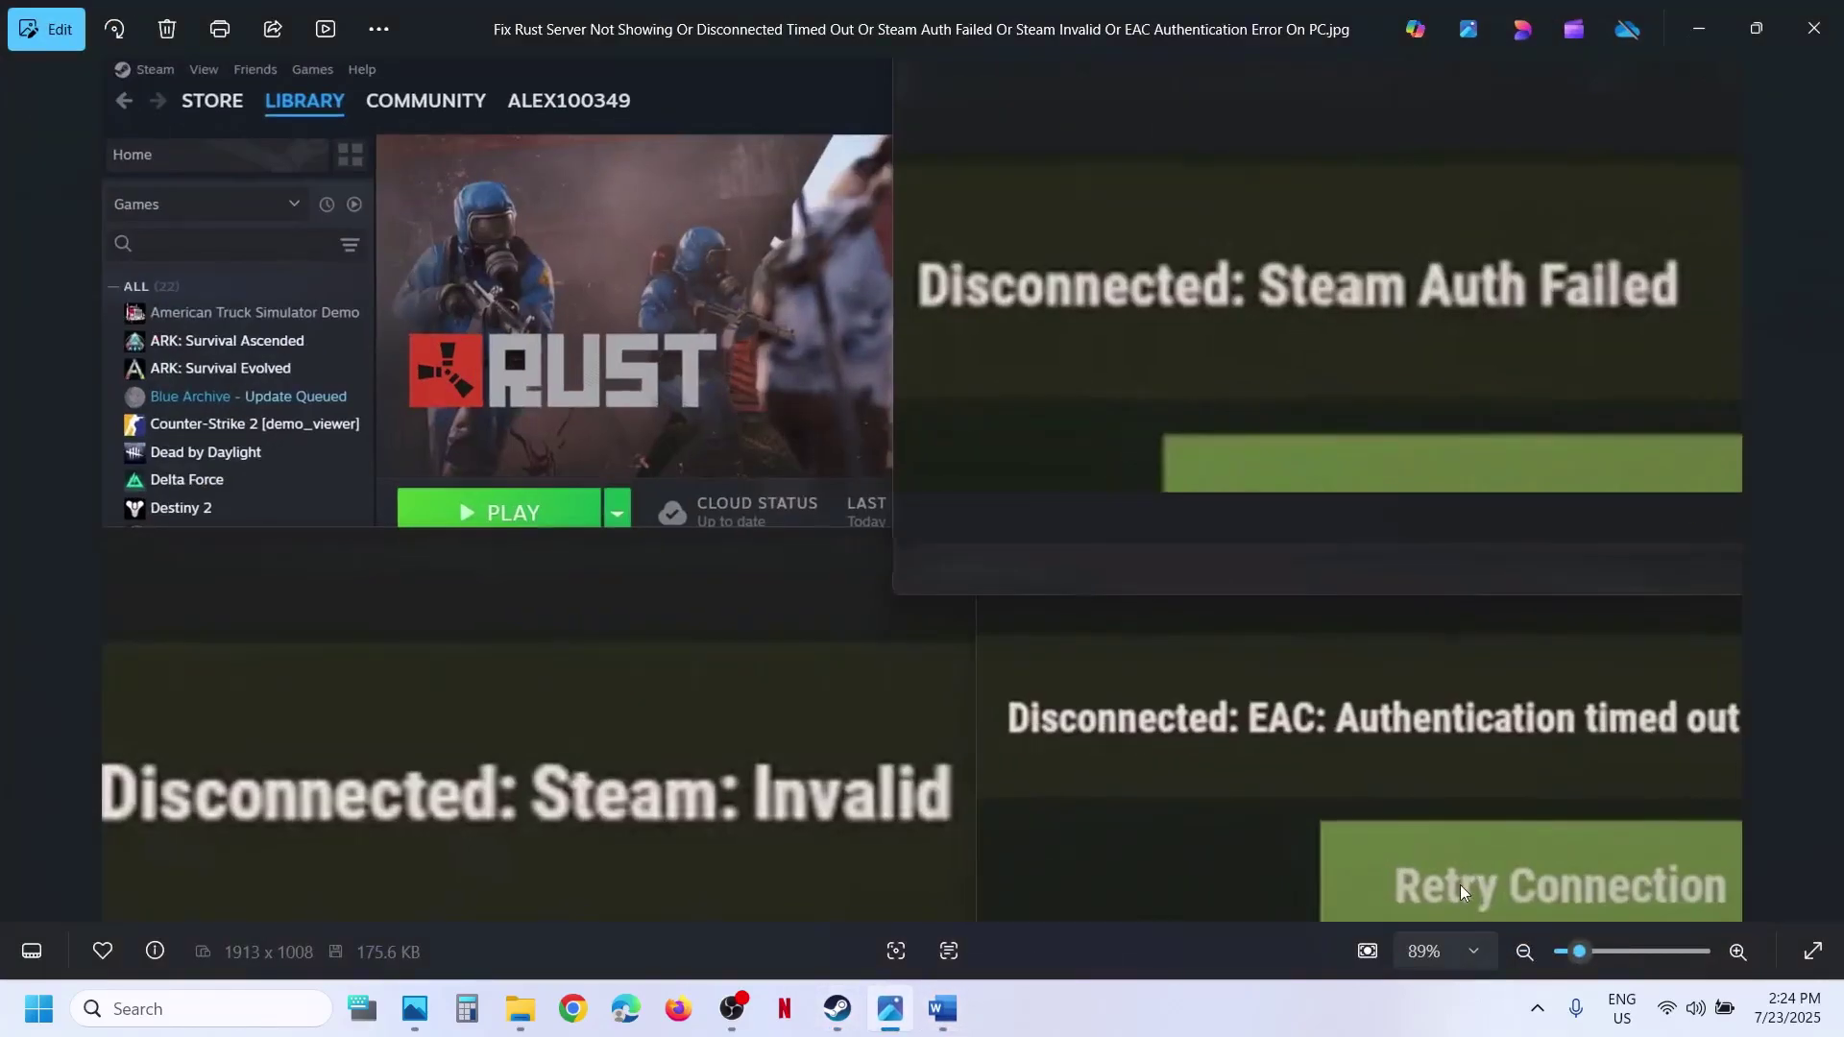
pyautogui.click(1691, 30)
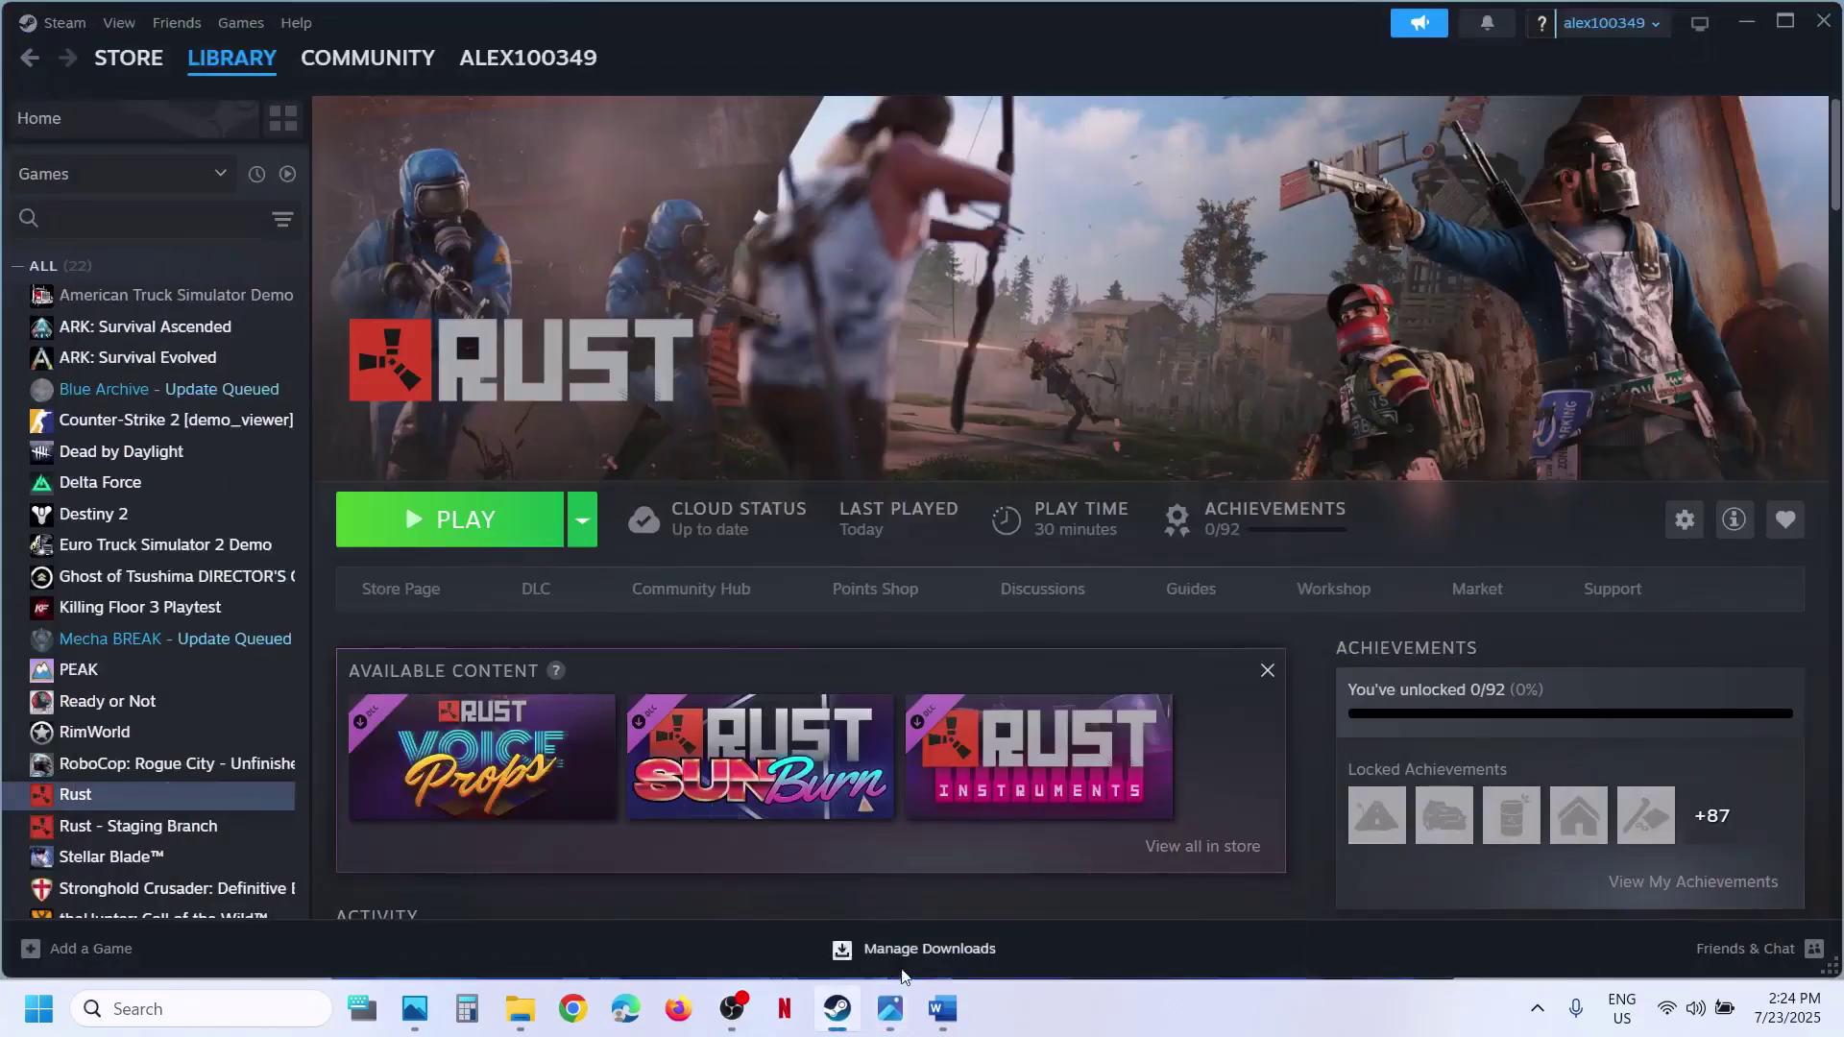
# View the Installed Files section of Rust's Properties, then return to the checklist.
pyautogui.click(951, 999)
pyautogui.scroll(-3, 914, 725)
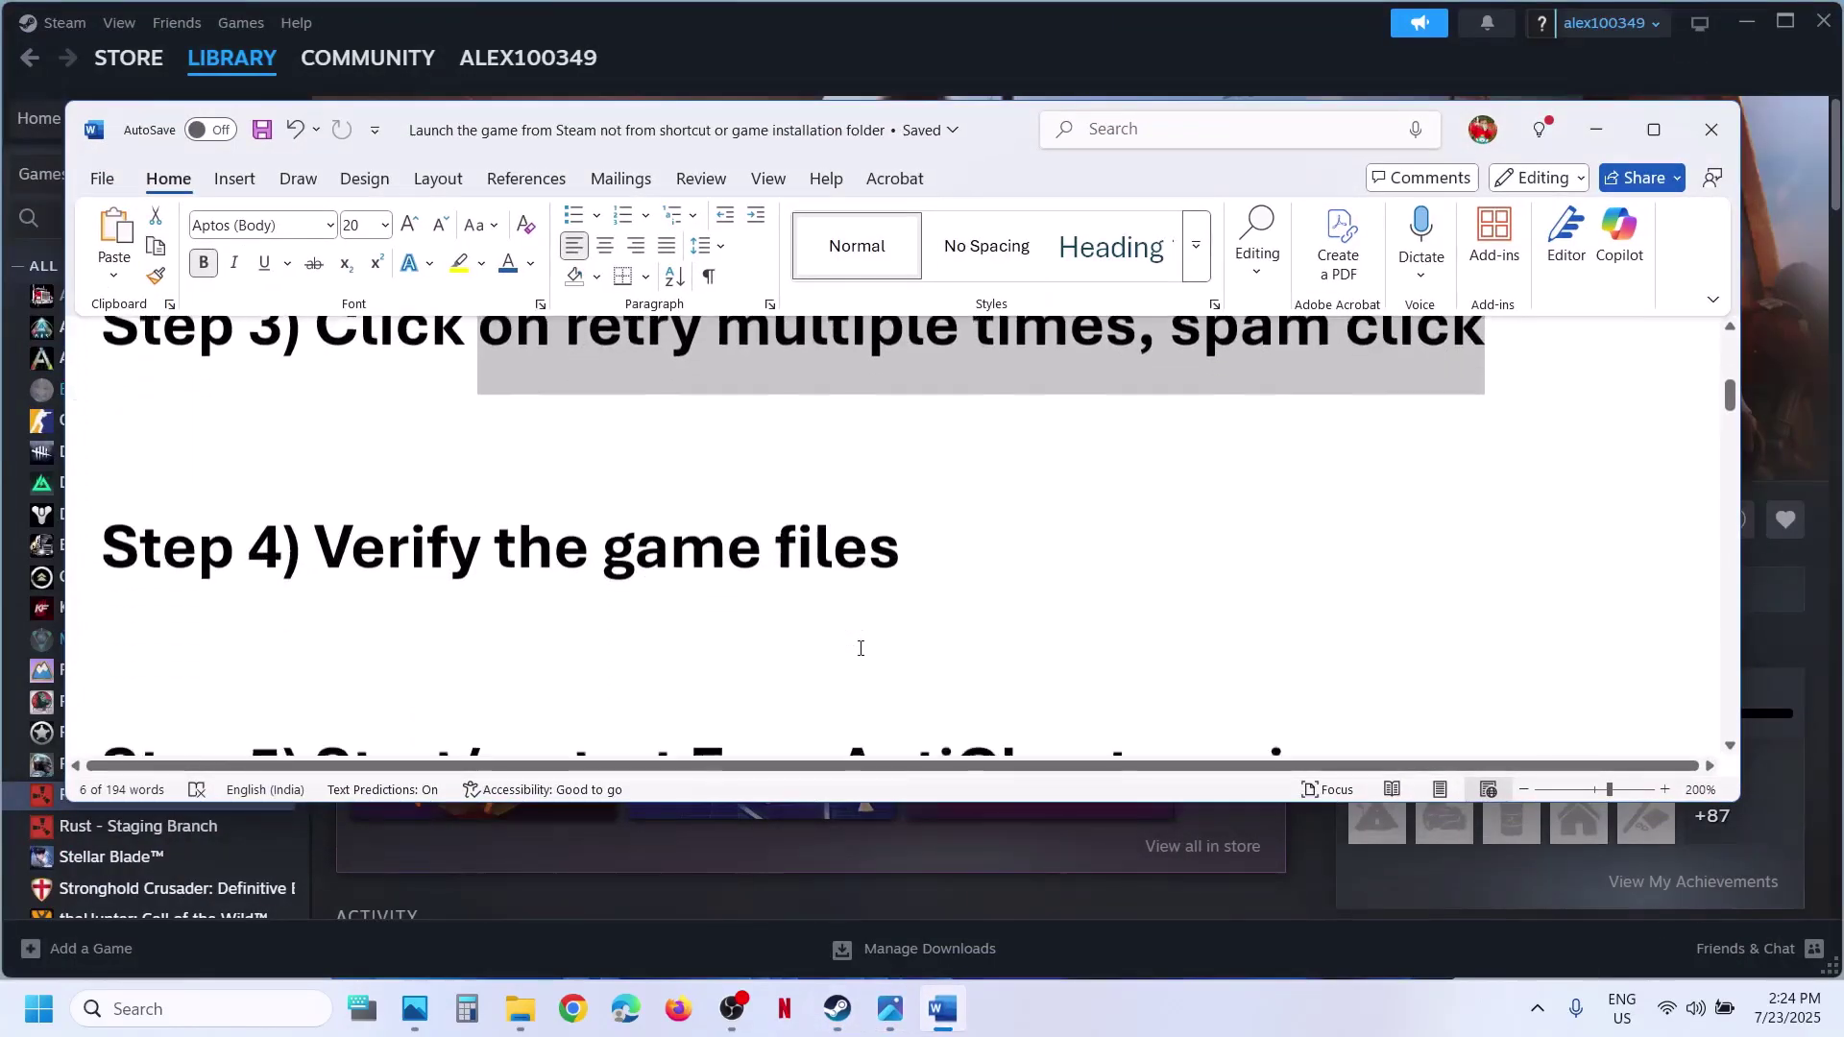
pyautogui.click(1196, 31)
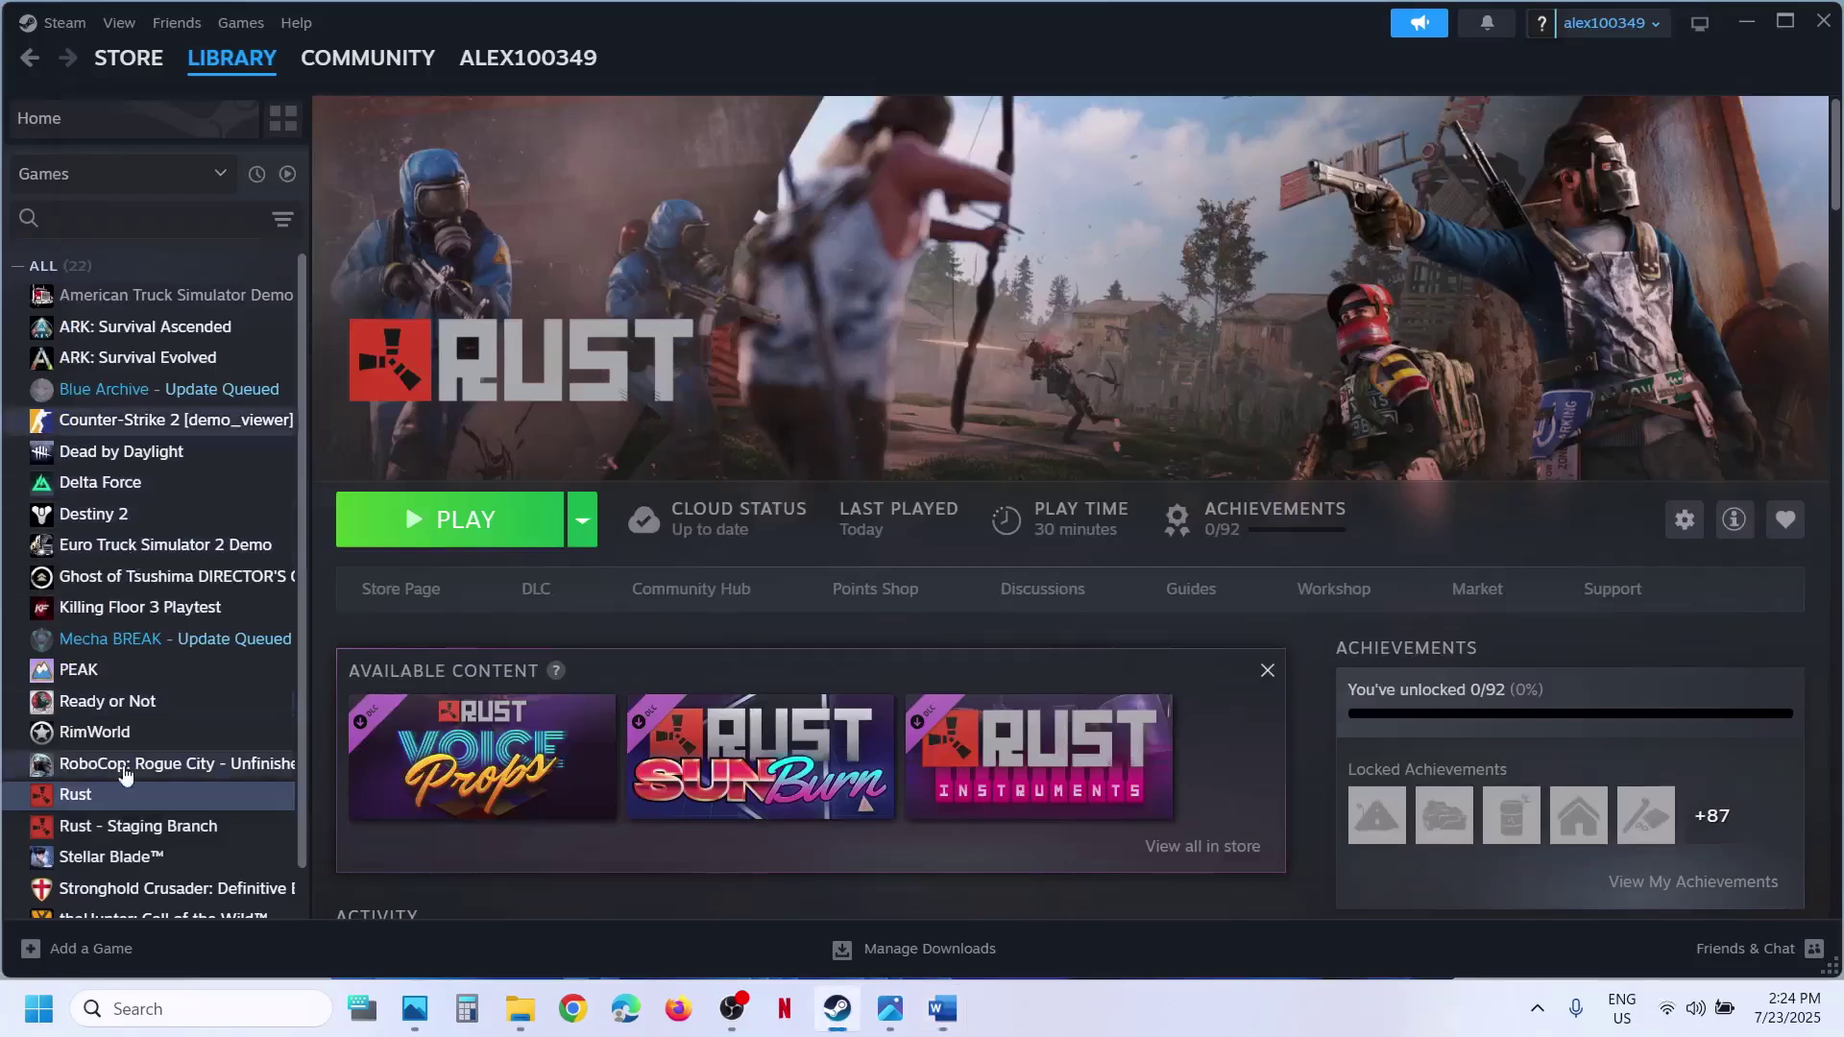
pyautogui.rightClick(109, 797)
pyautogui.click(193, 785)
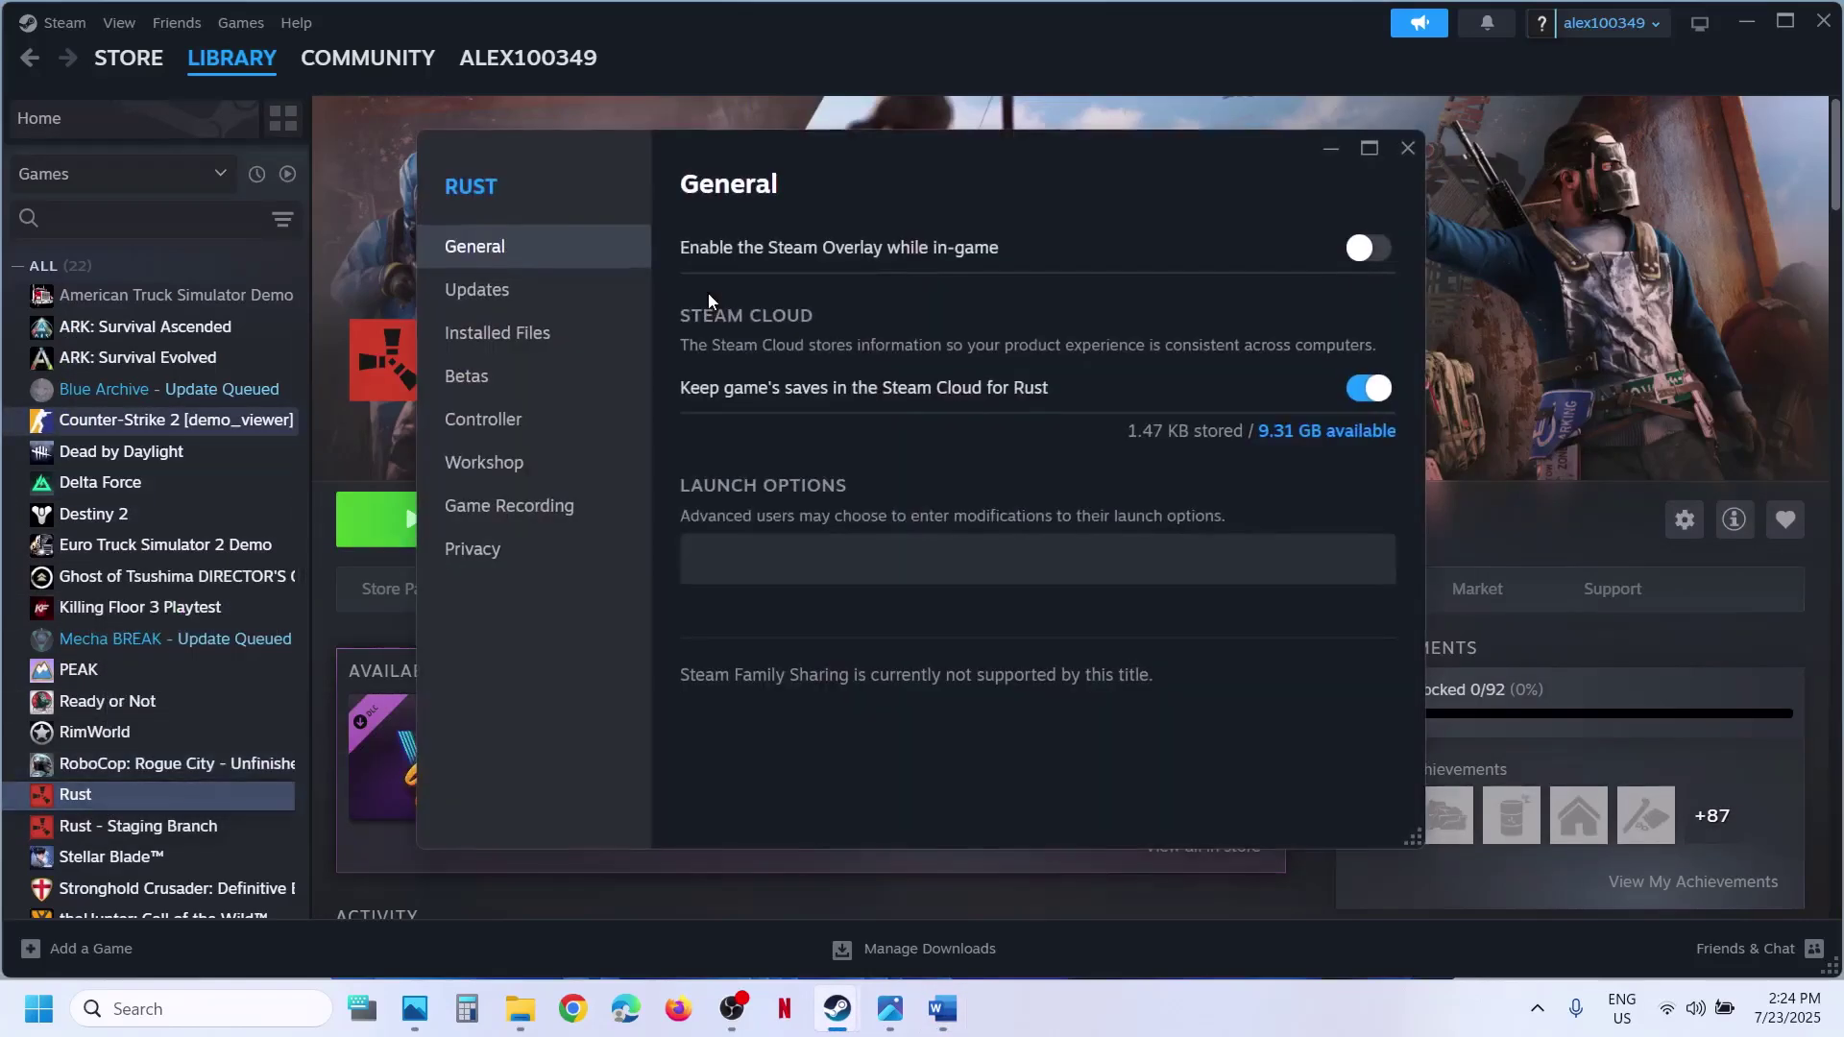
pyautogui.click(526, 338)
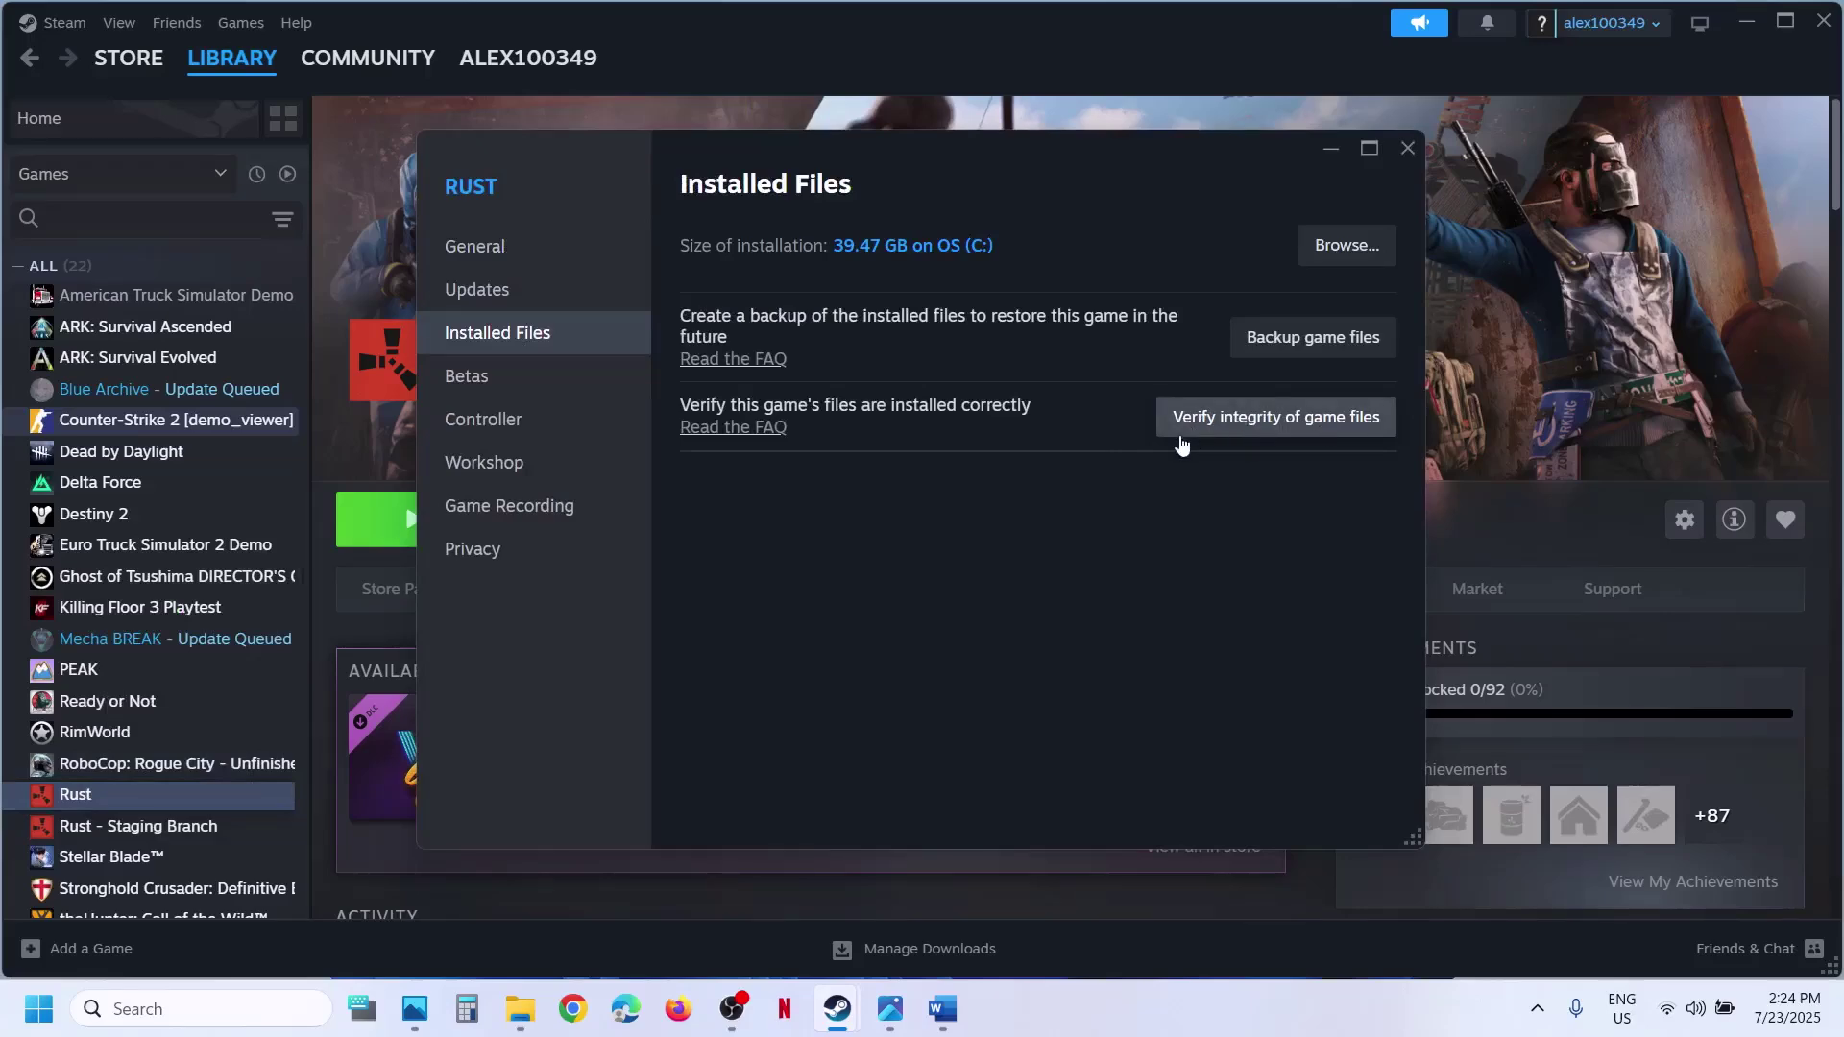
pyautogui.click(1408, 147)
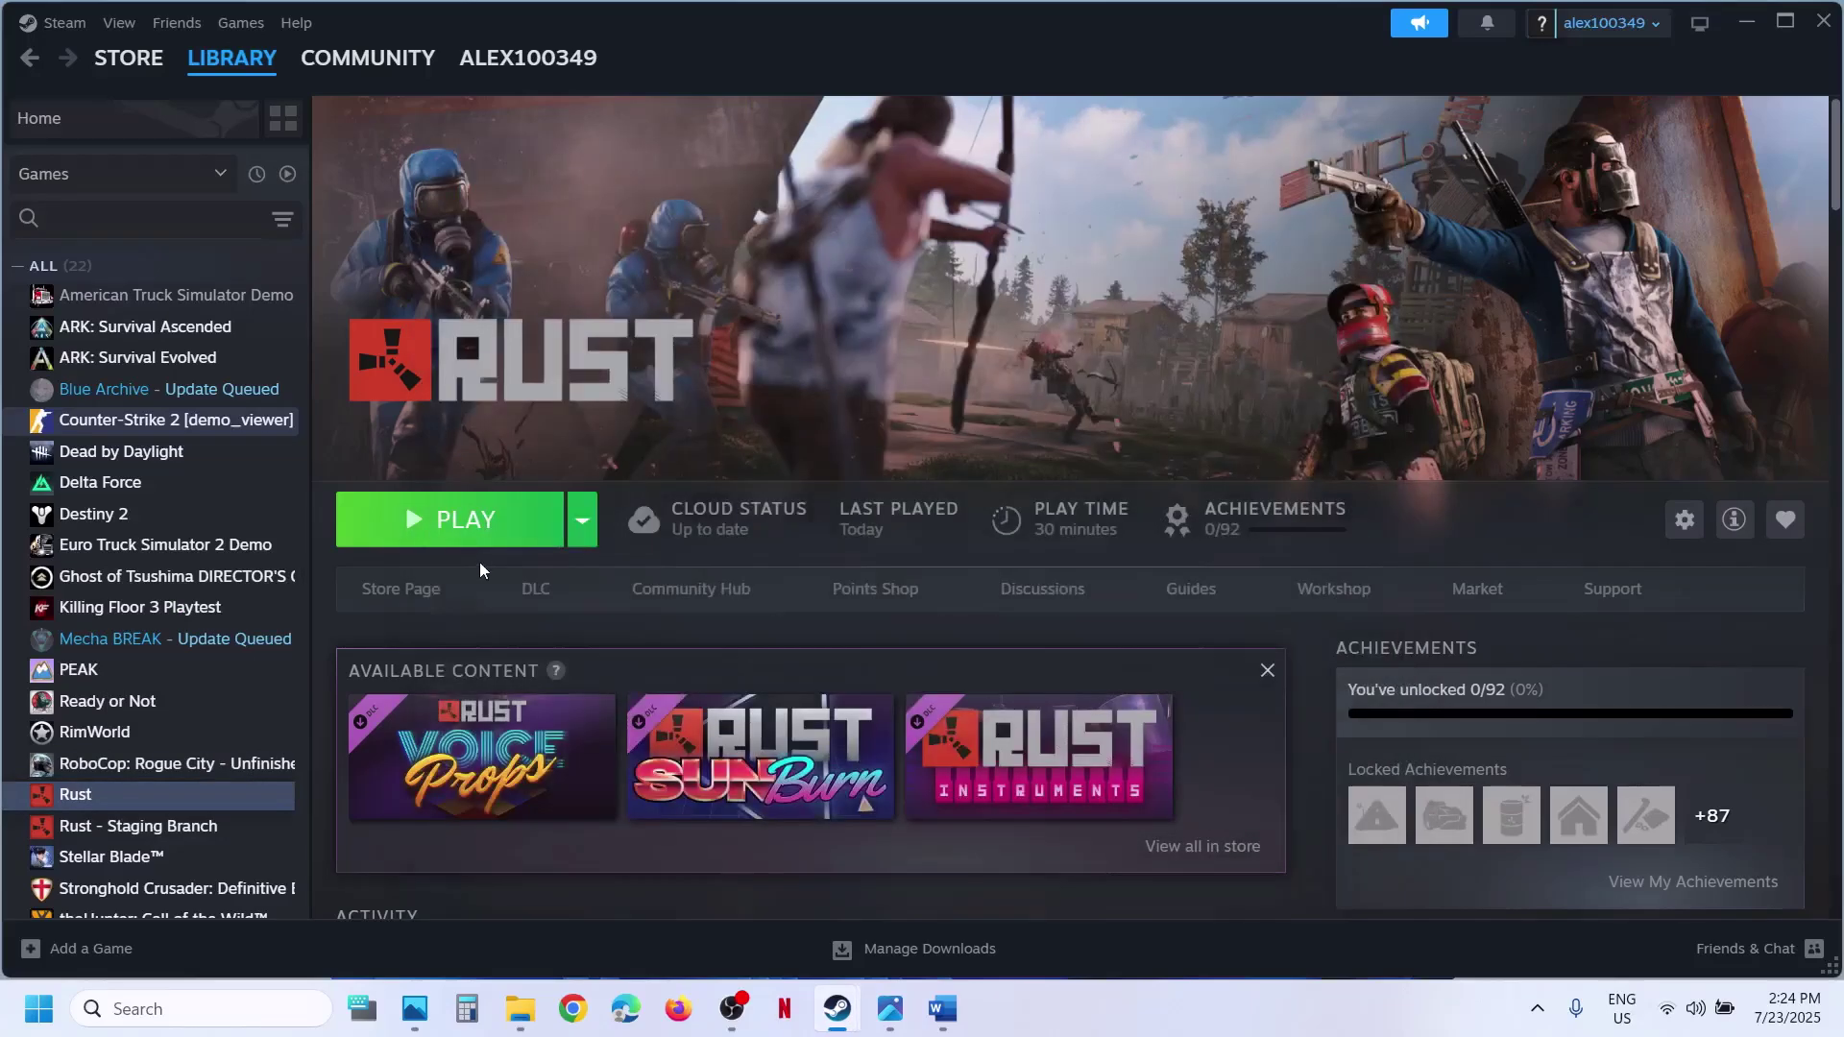
pyautogui.click(942, 1010)
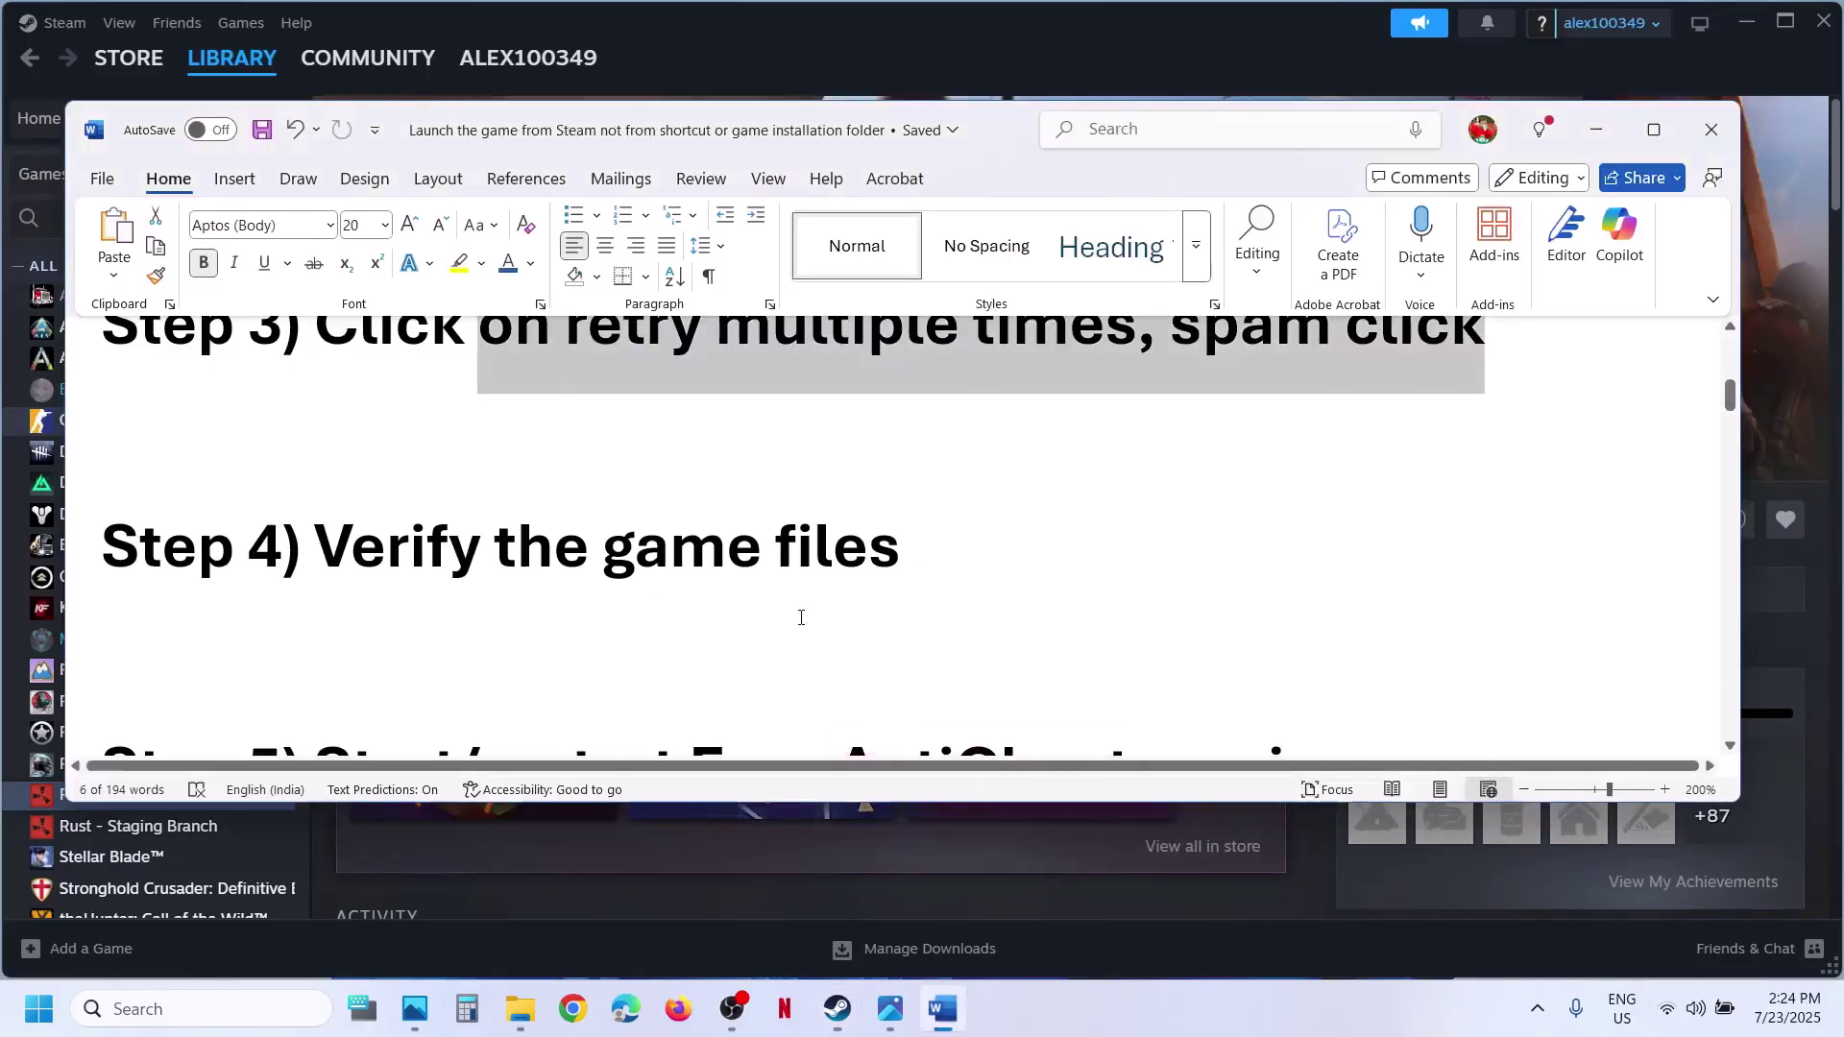
# Read Step 5 in the checklist and open the Services console.
pyautogui.scroll(-3, 800, 618)
pyautogui.moveTo(351, 557); pyautogui.dragTo(1350, 569)
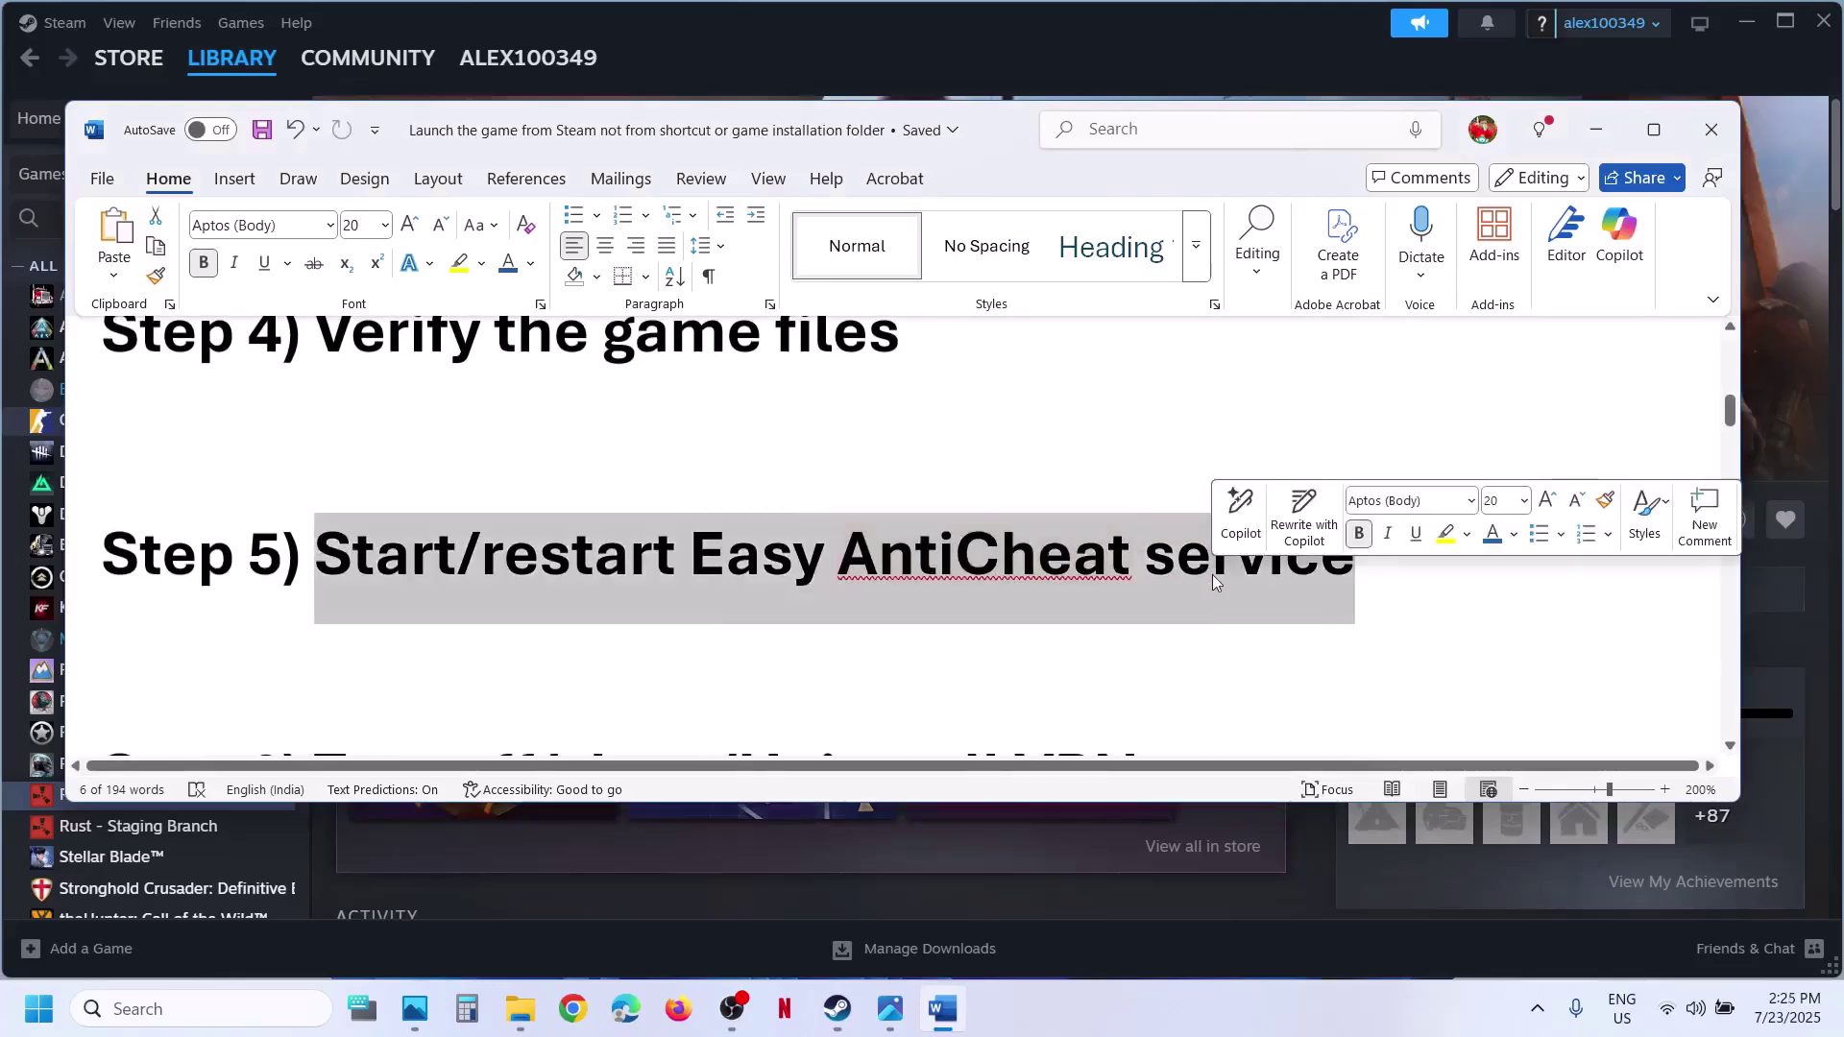
pyautogui.click(1600, 129)
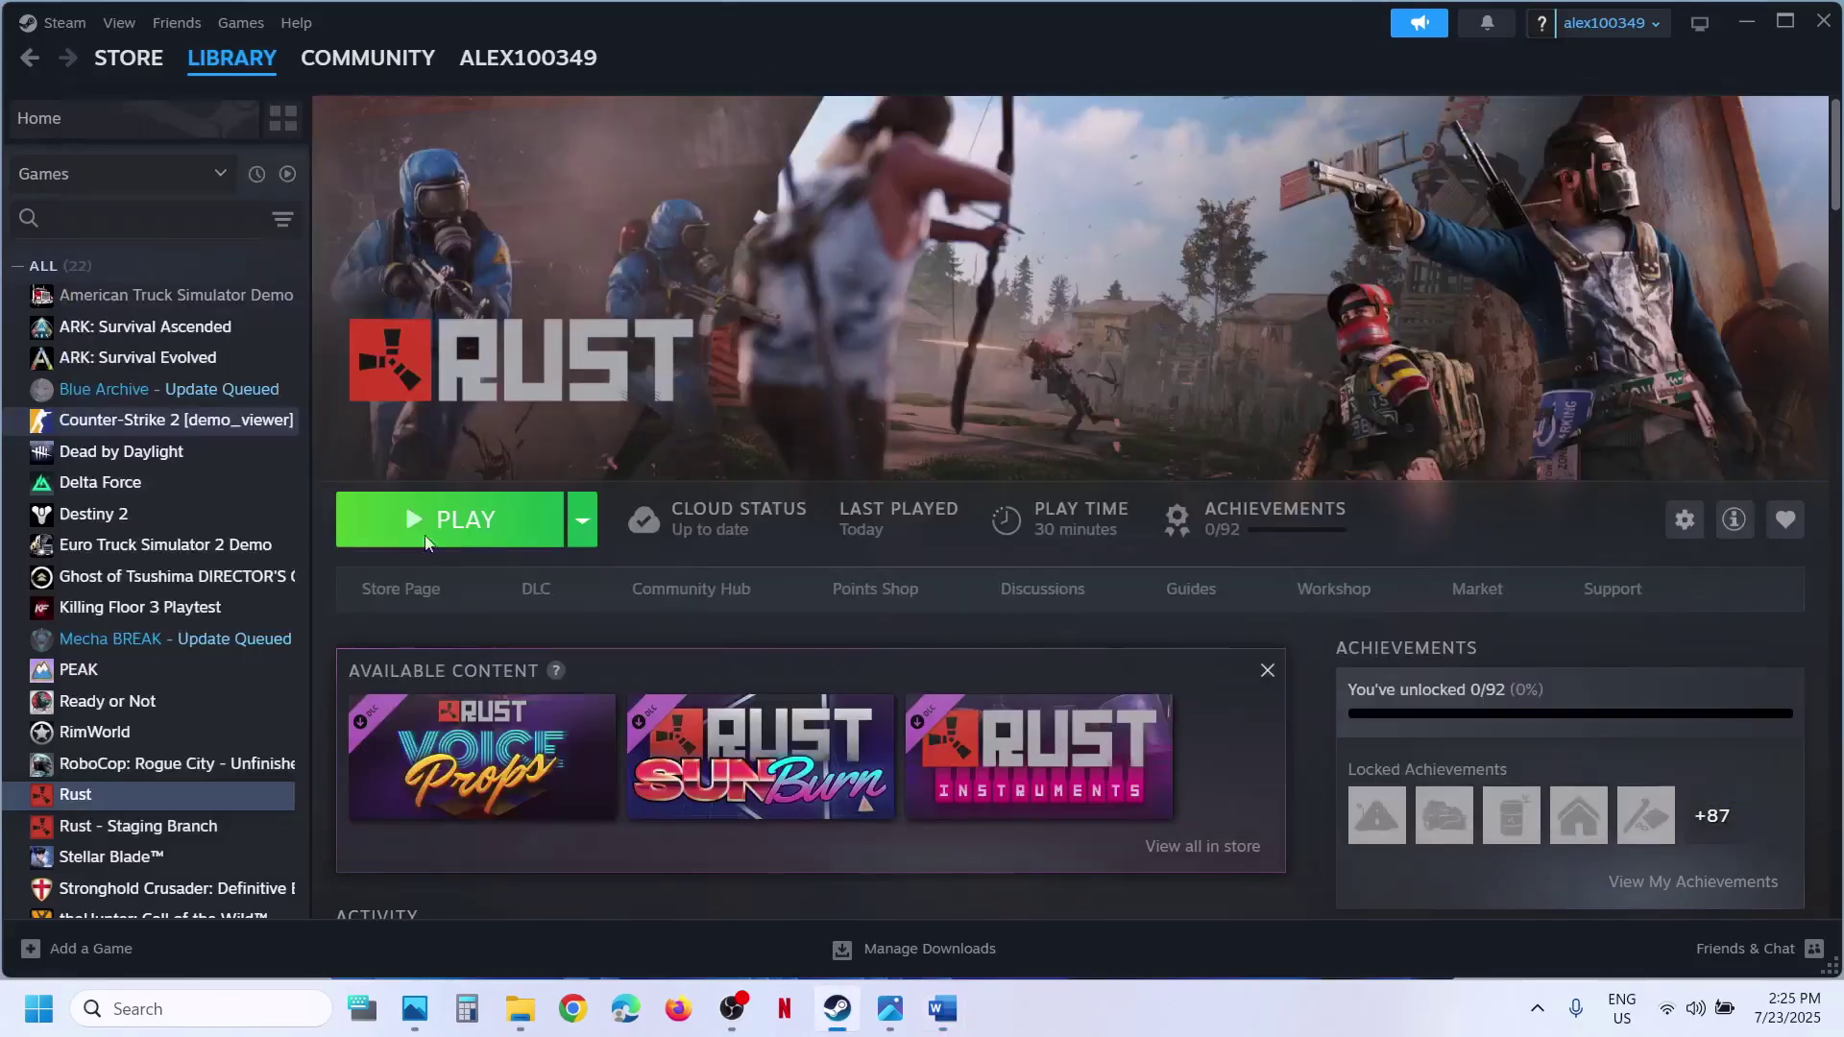
pyautogui.click(227, 1004)
pyautogui.write('ser')
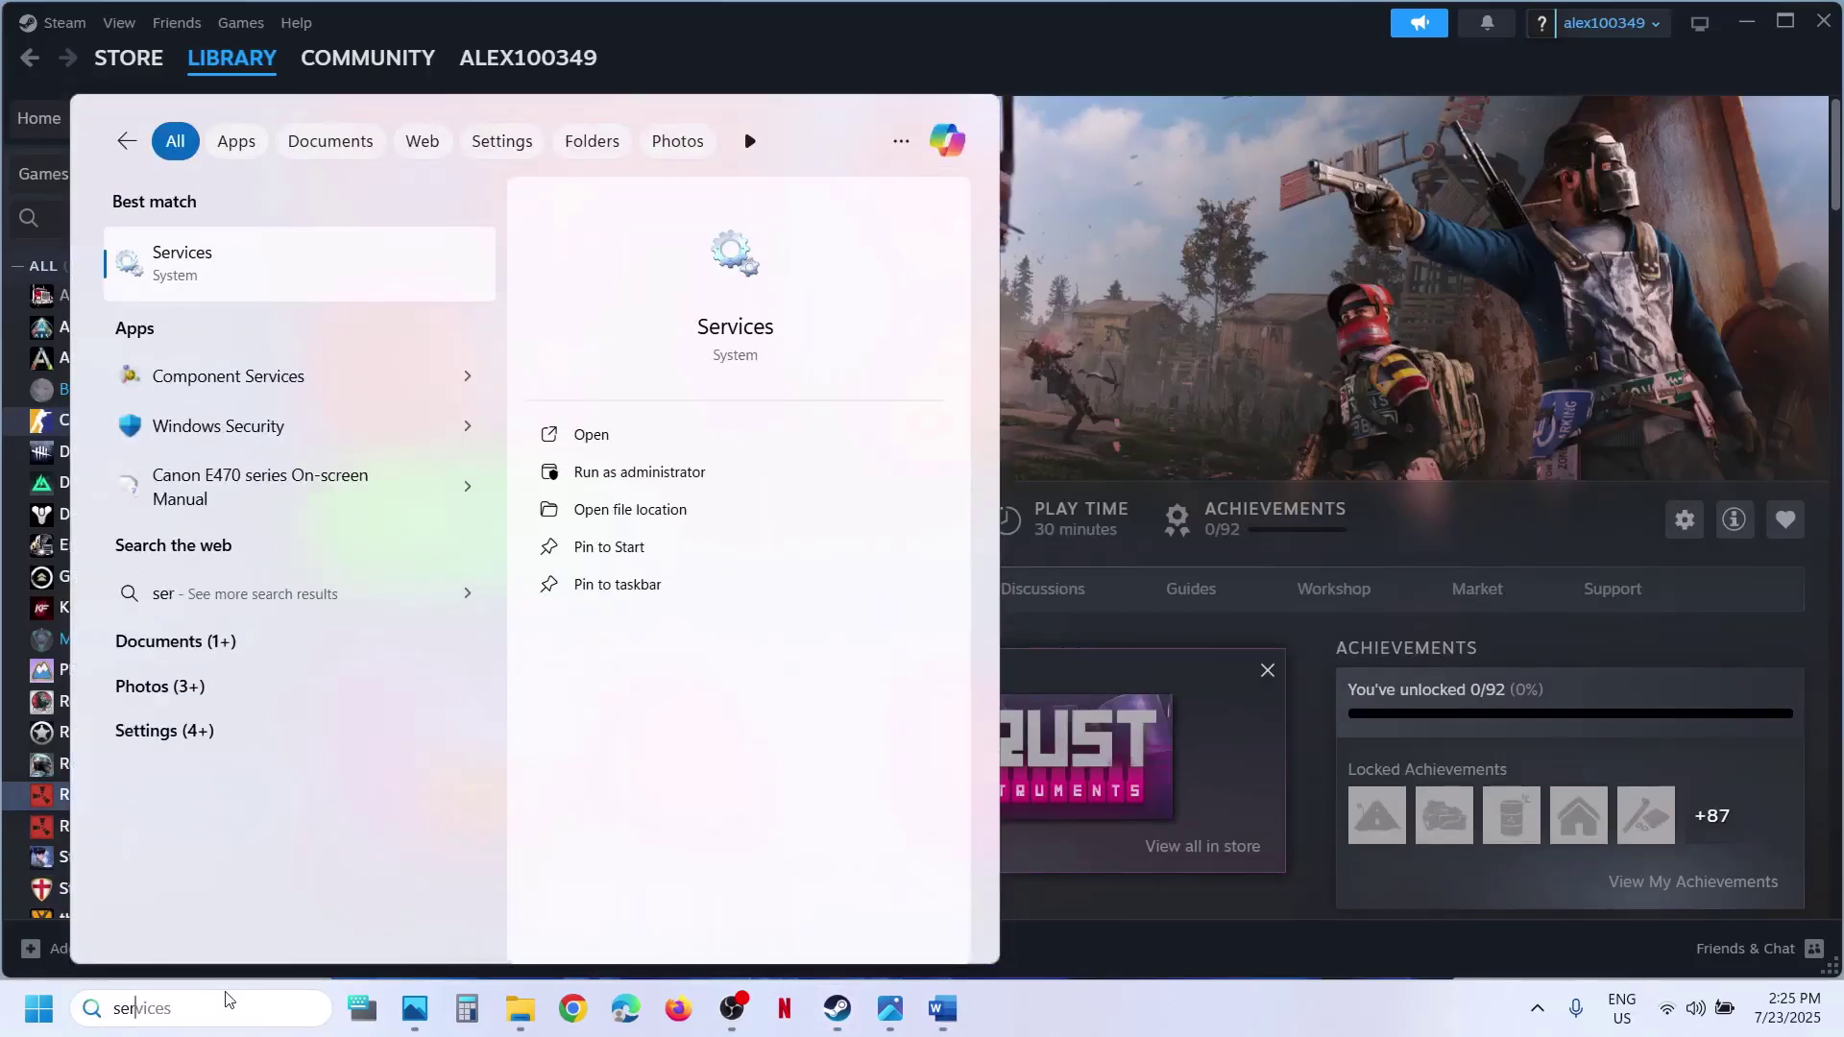
pyautogui.write('vices')
pyautogui.press('Return')
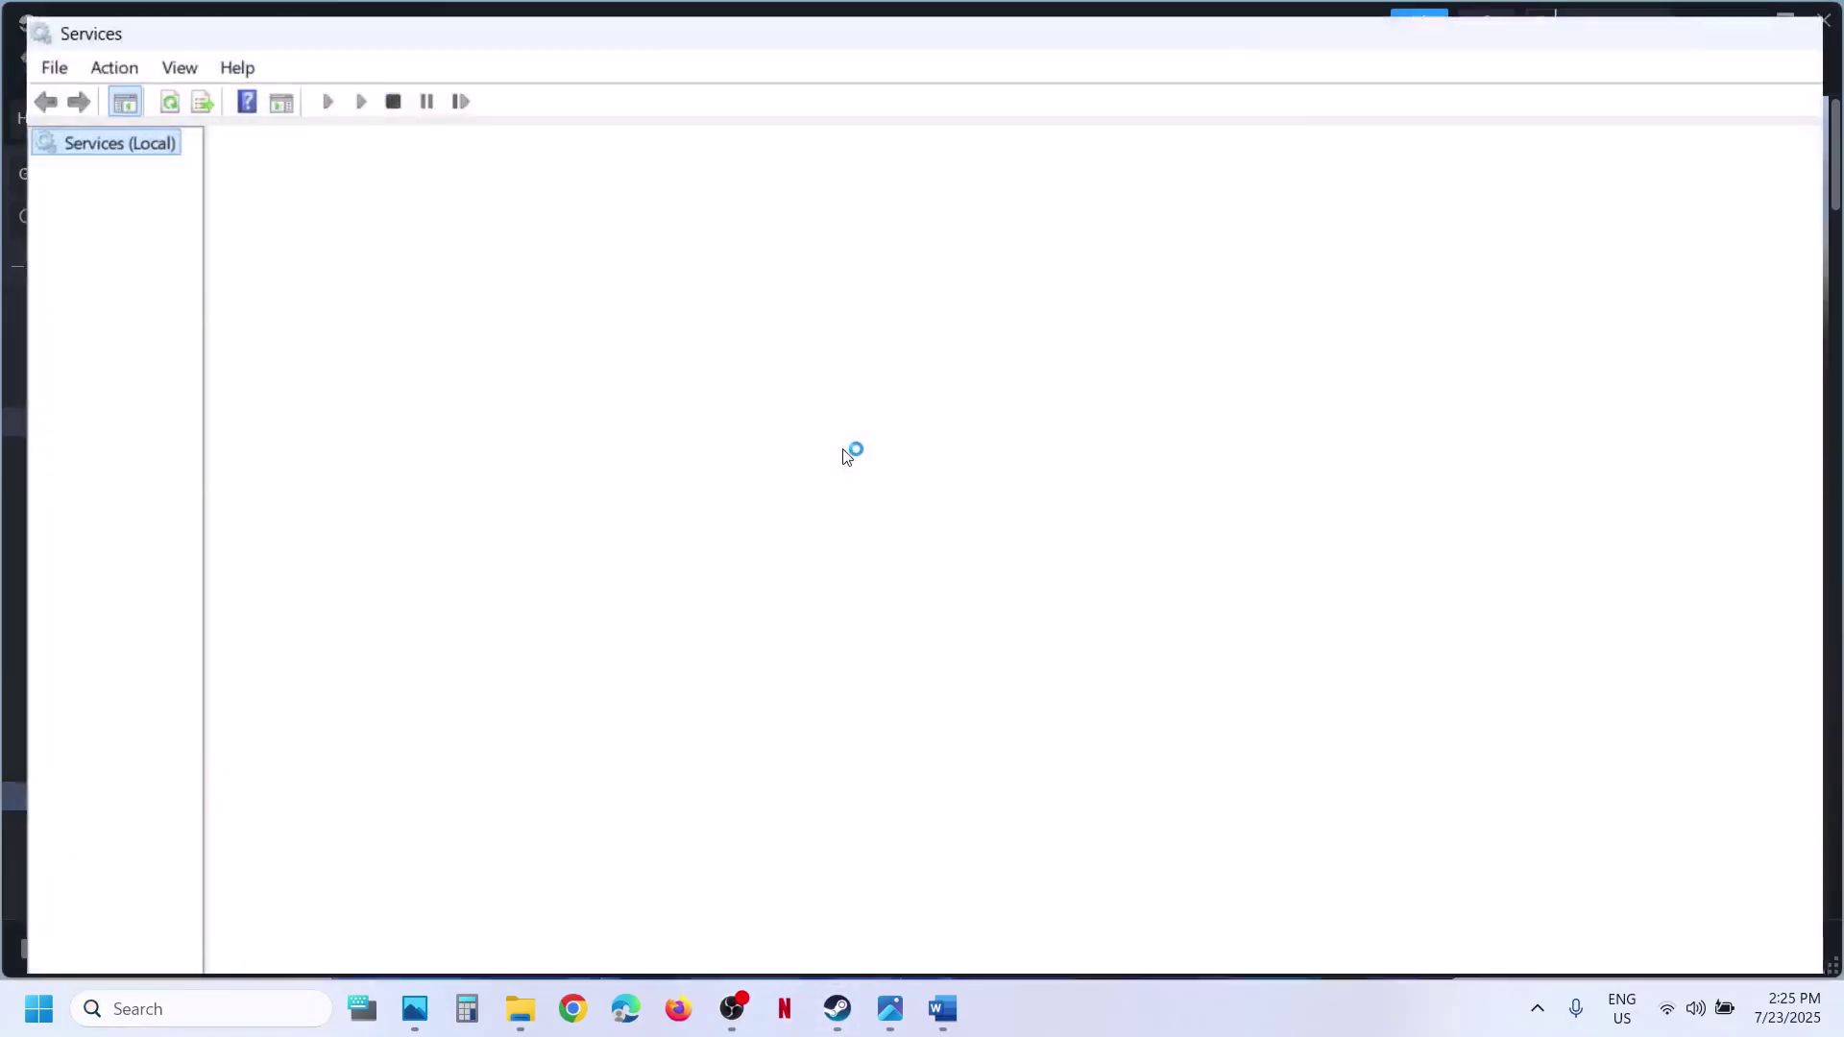
# Set Easy Anti-Cheat's startup type to Automatic and start the service.
pyautogui.click(444, 690)
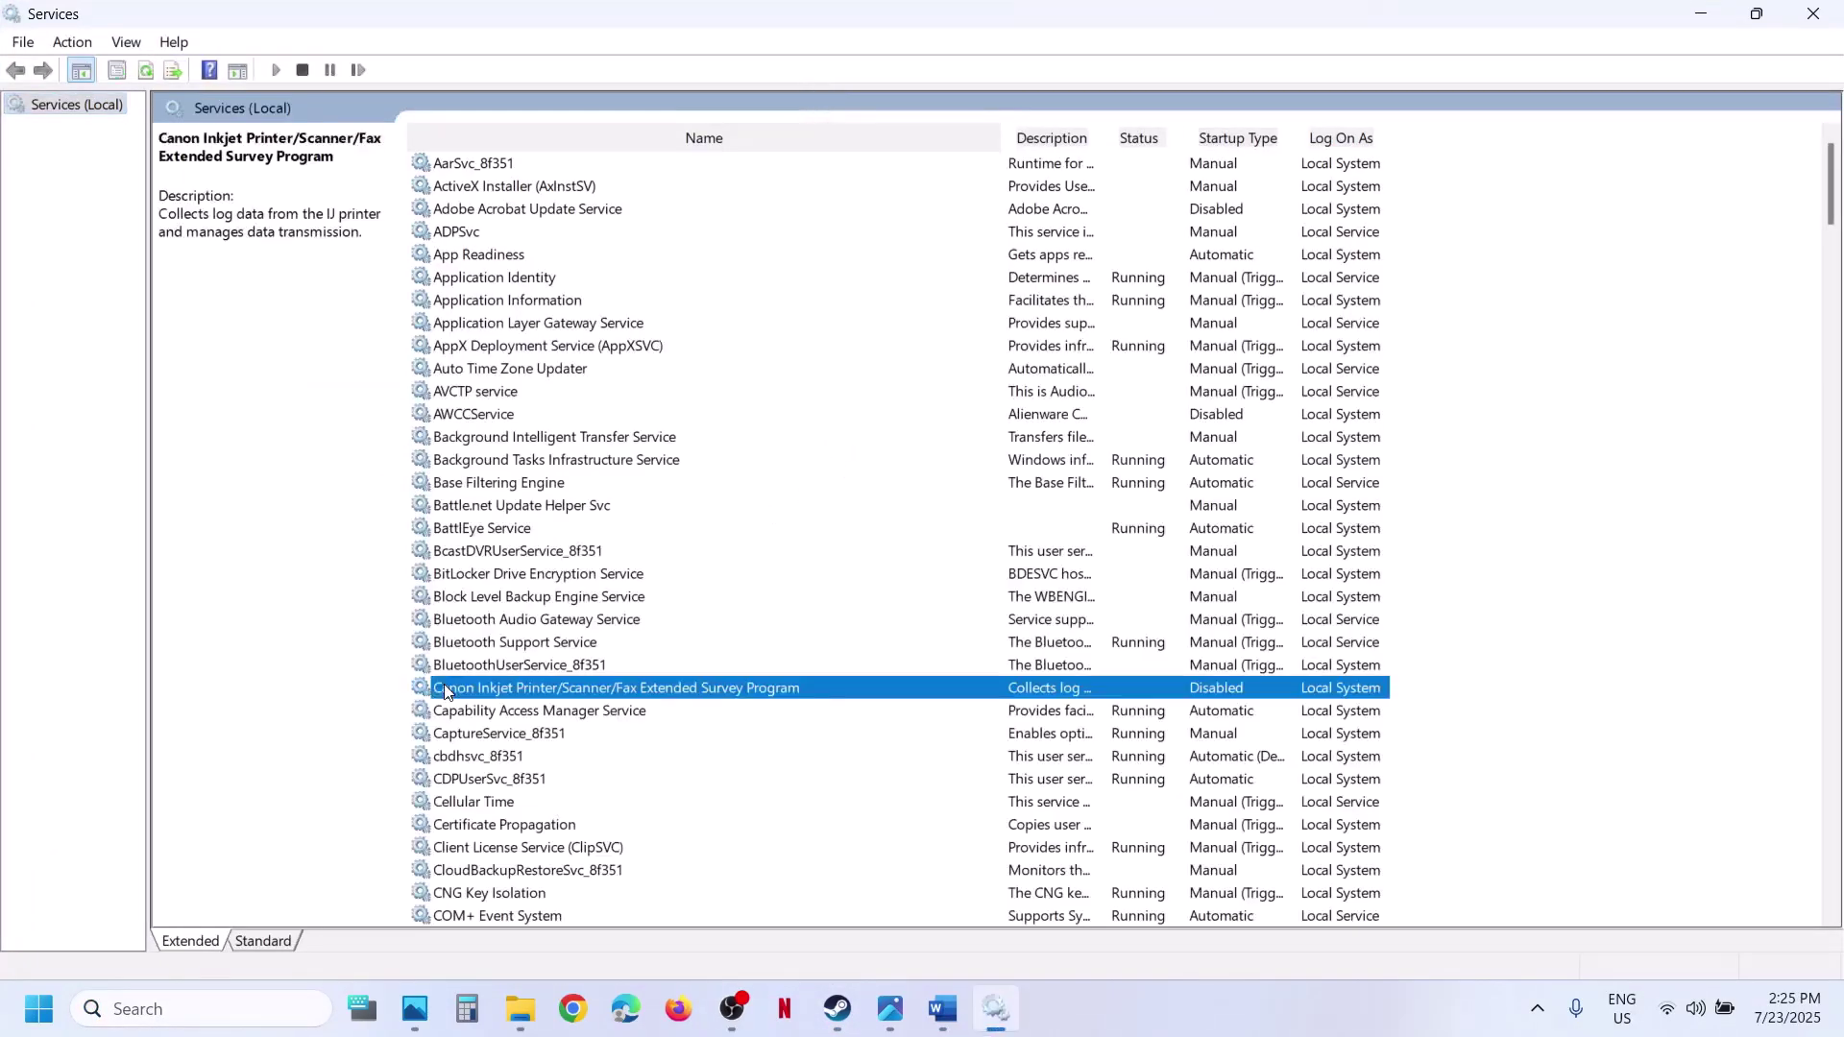
pyautogui.press('e')
pyautogui.scroll(1, 788, 402)
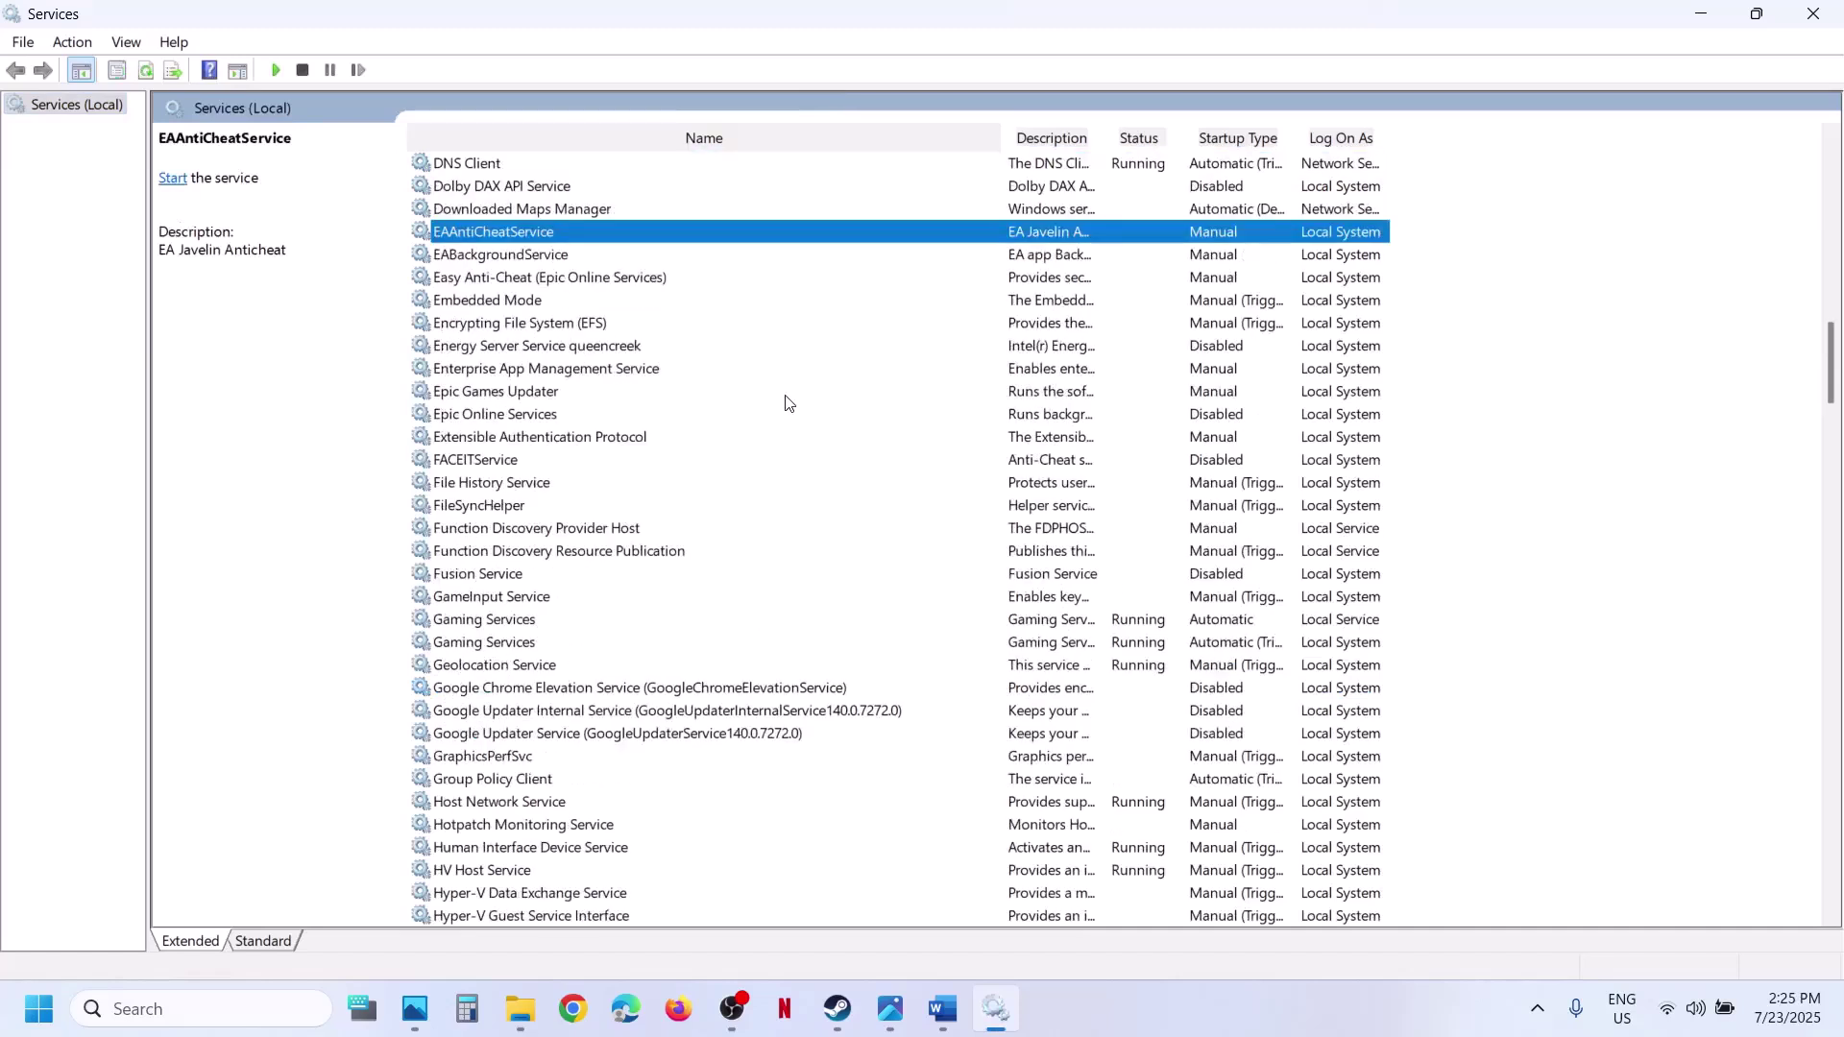
pyautogui.click(496, 281)
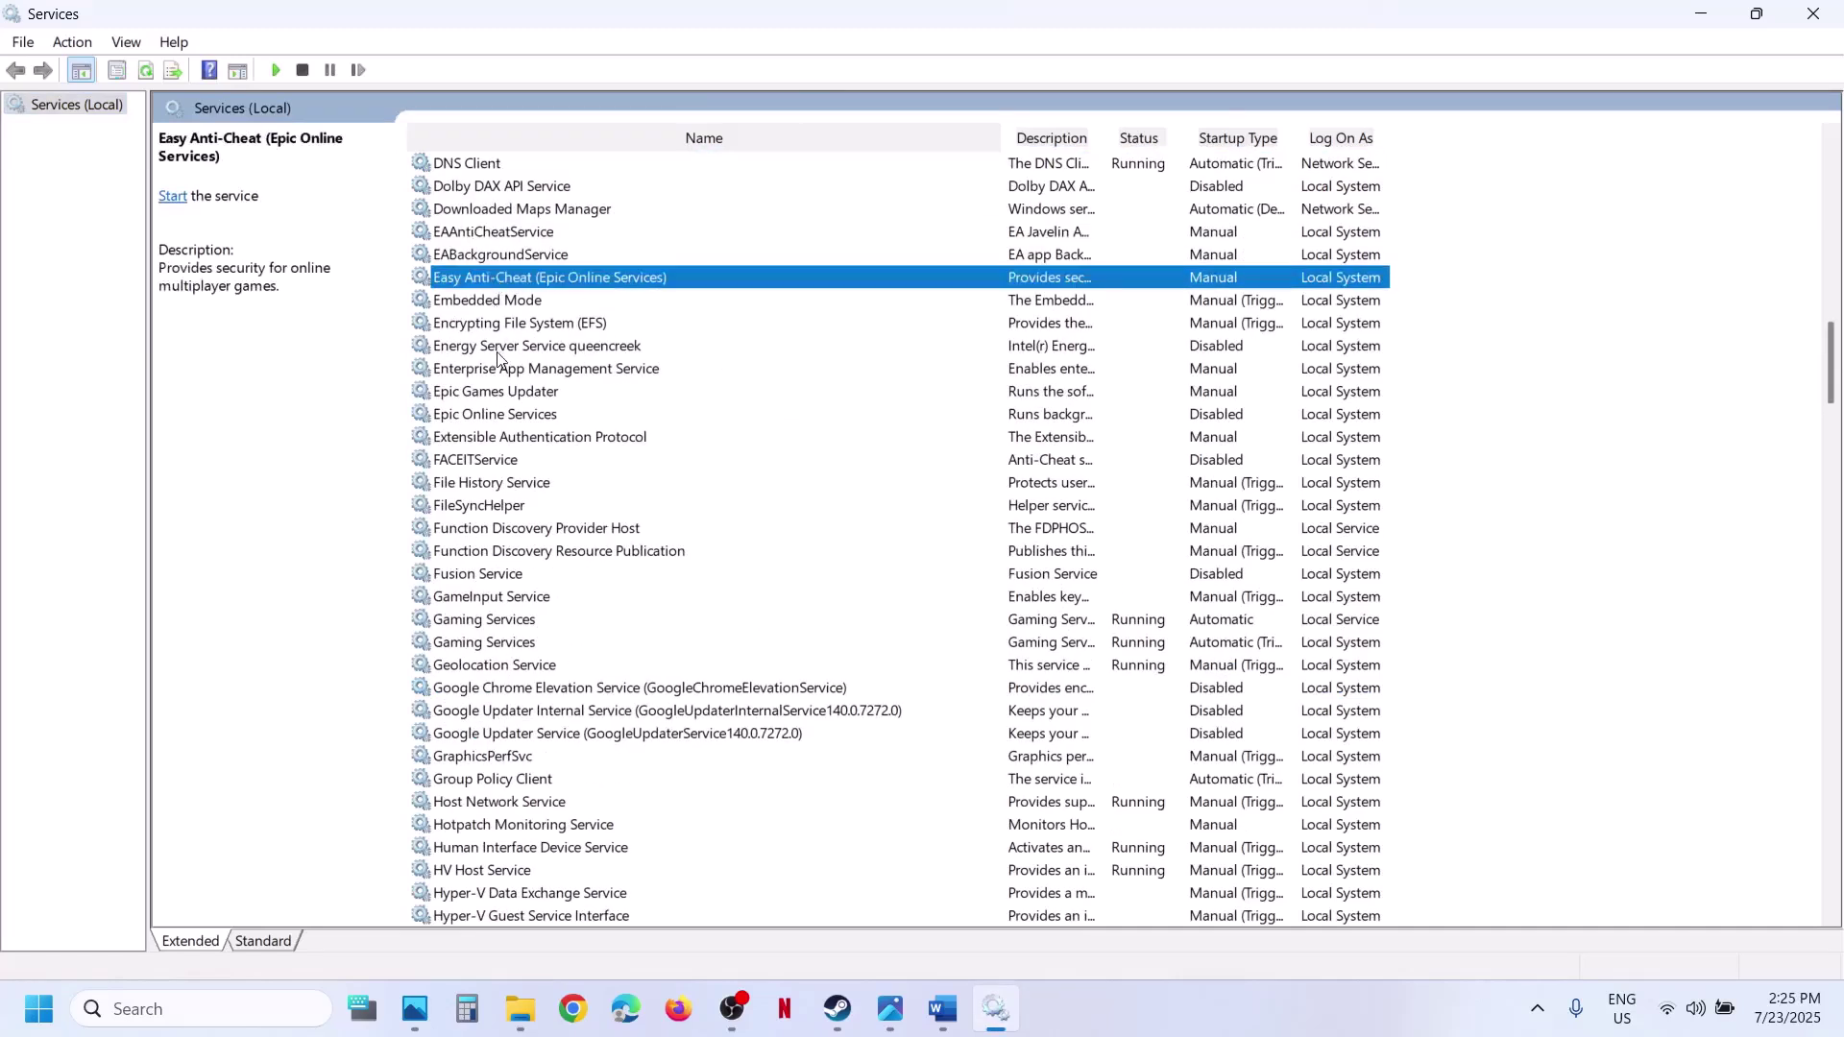
pyautogui.rightClick(535, 283)
pyautogui.click(1156, 1034)
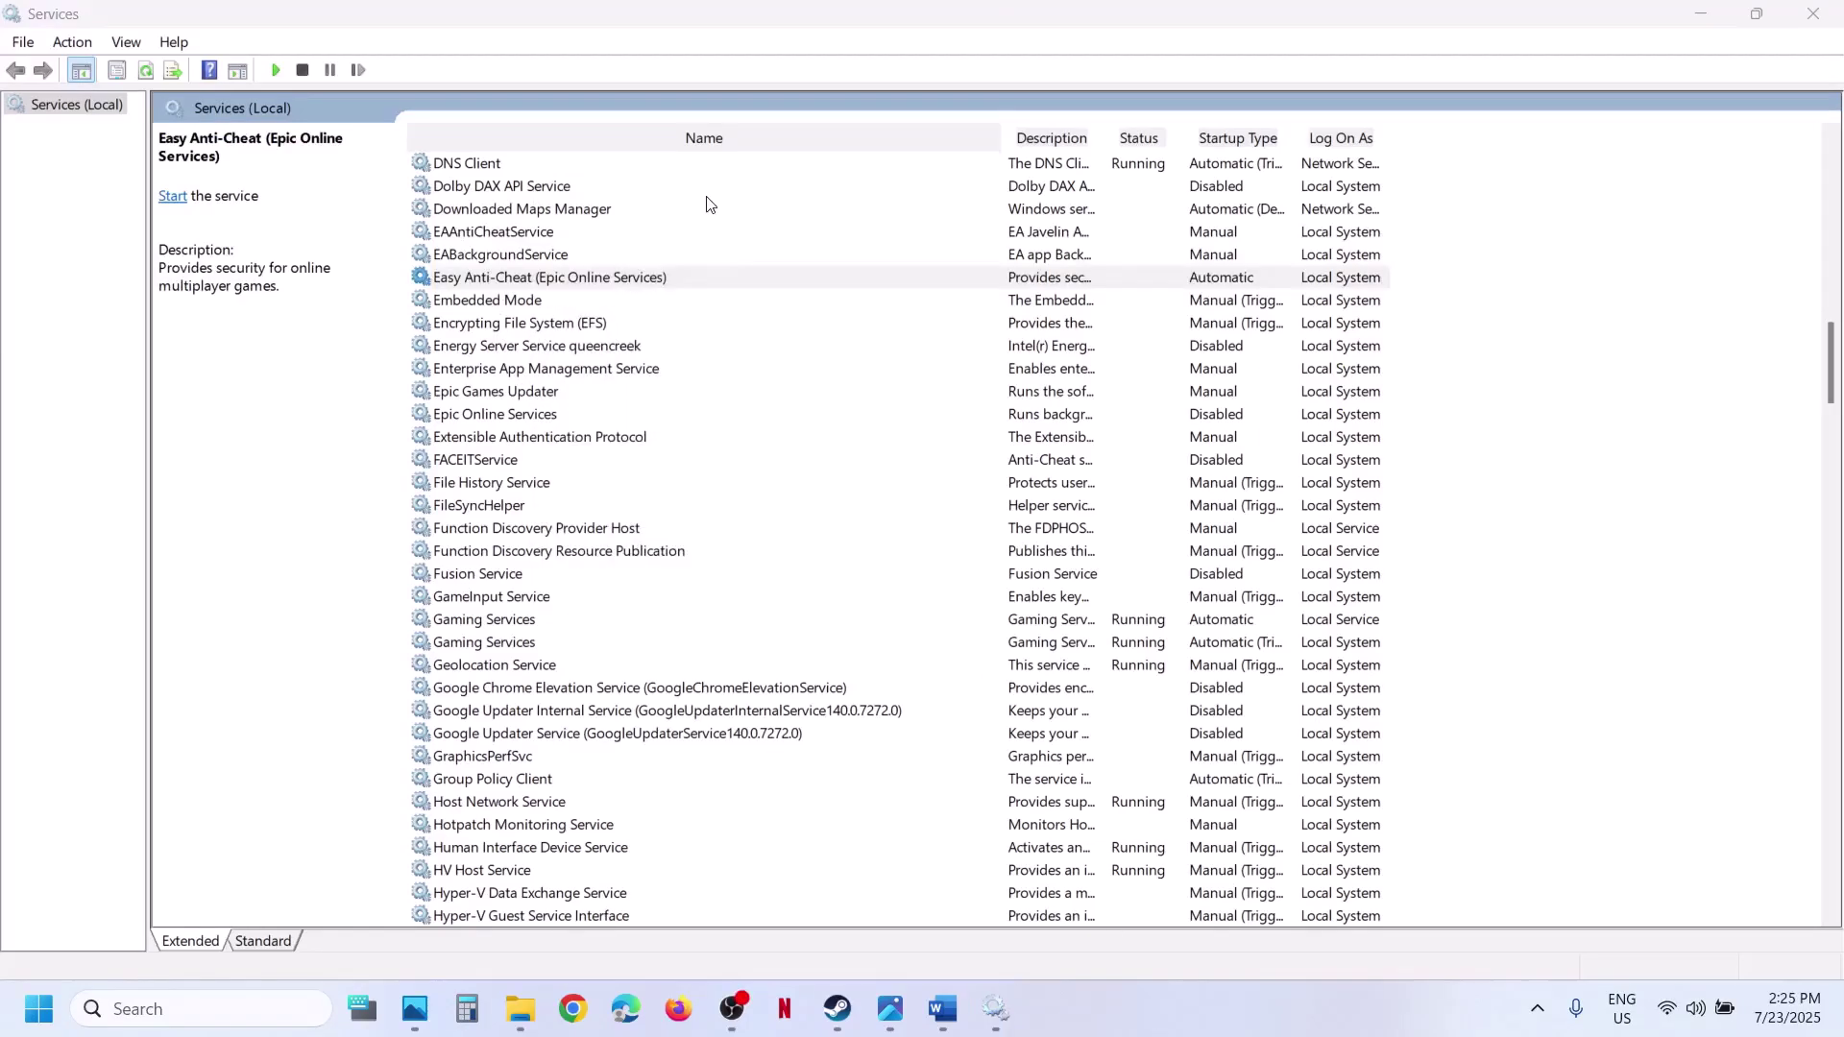
pyautogui.rightClick(567, 285)
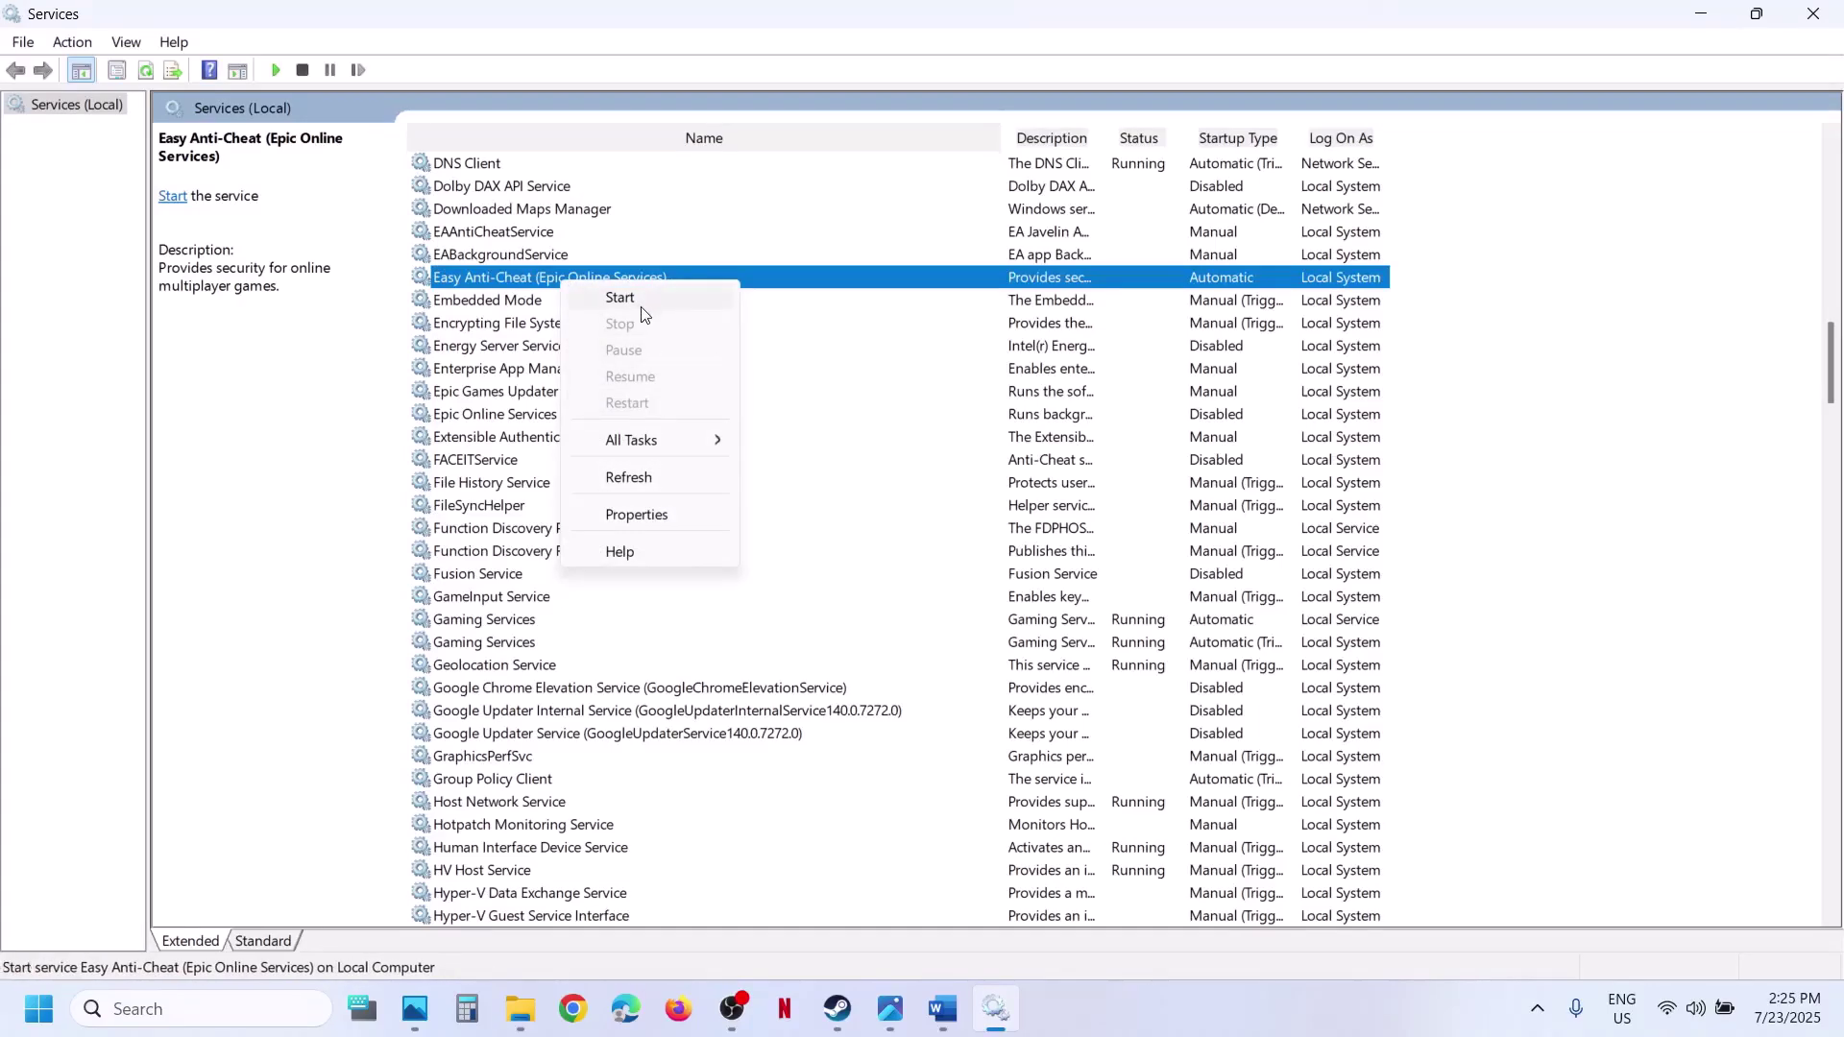
pyautogui.click(837, 1009)
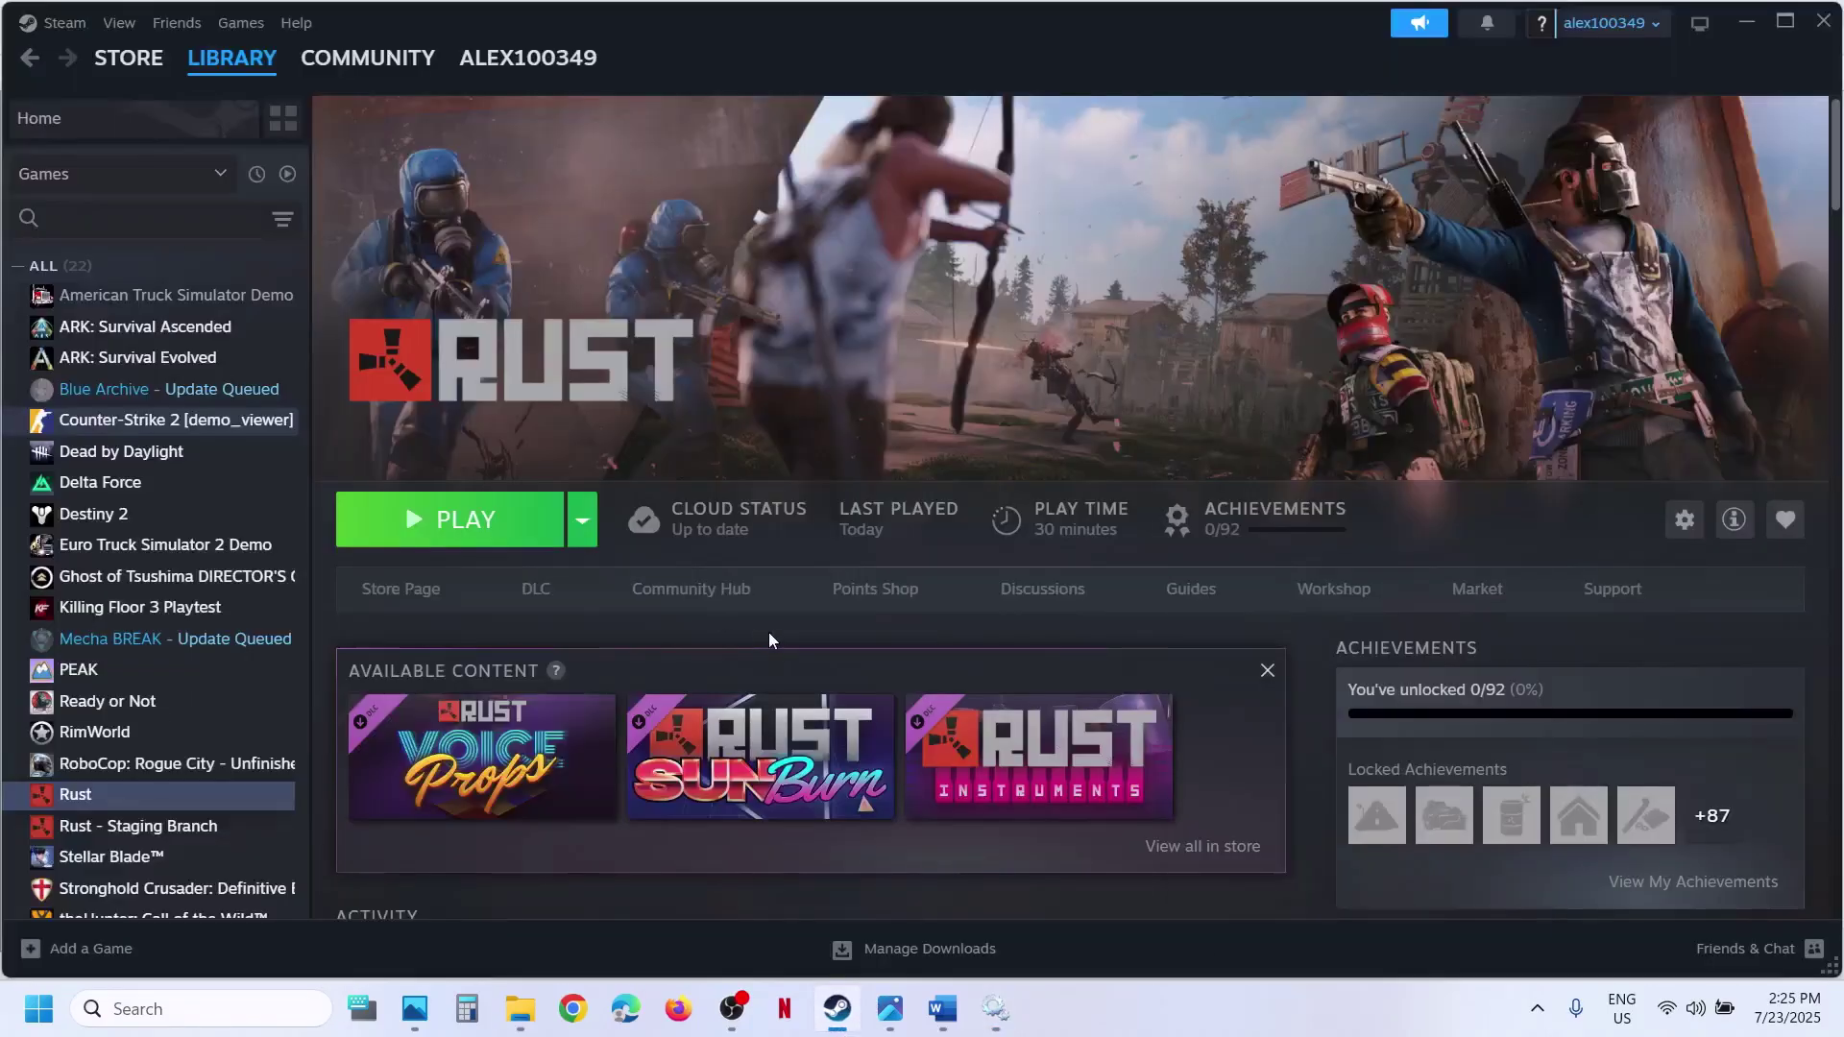
# Read Step 6 about uninstalling VPN, then scroll to Step 7, 'Switch to different networks'.
pyautogui.click(941, 1013)
pyautogui.scroll(-2, 788, 653)
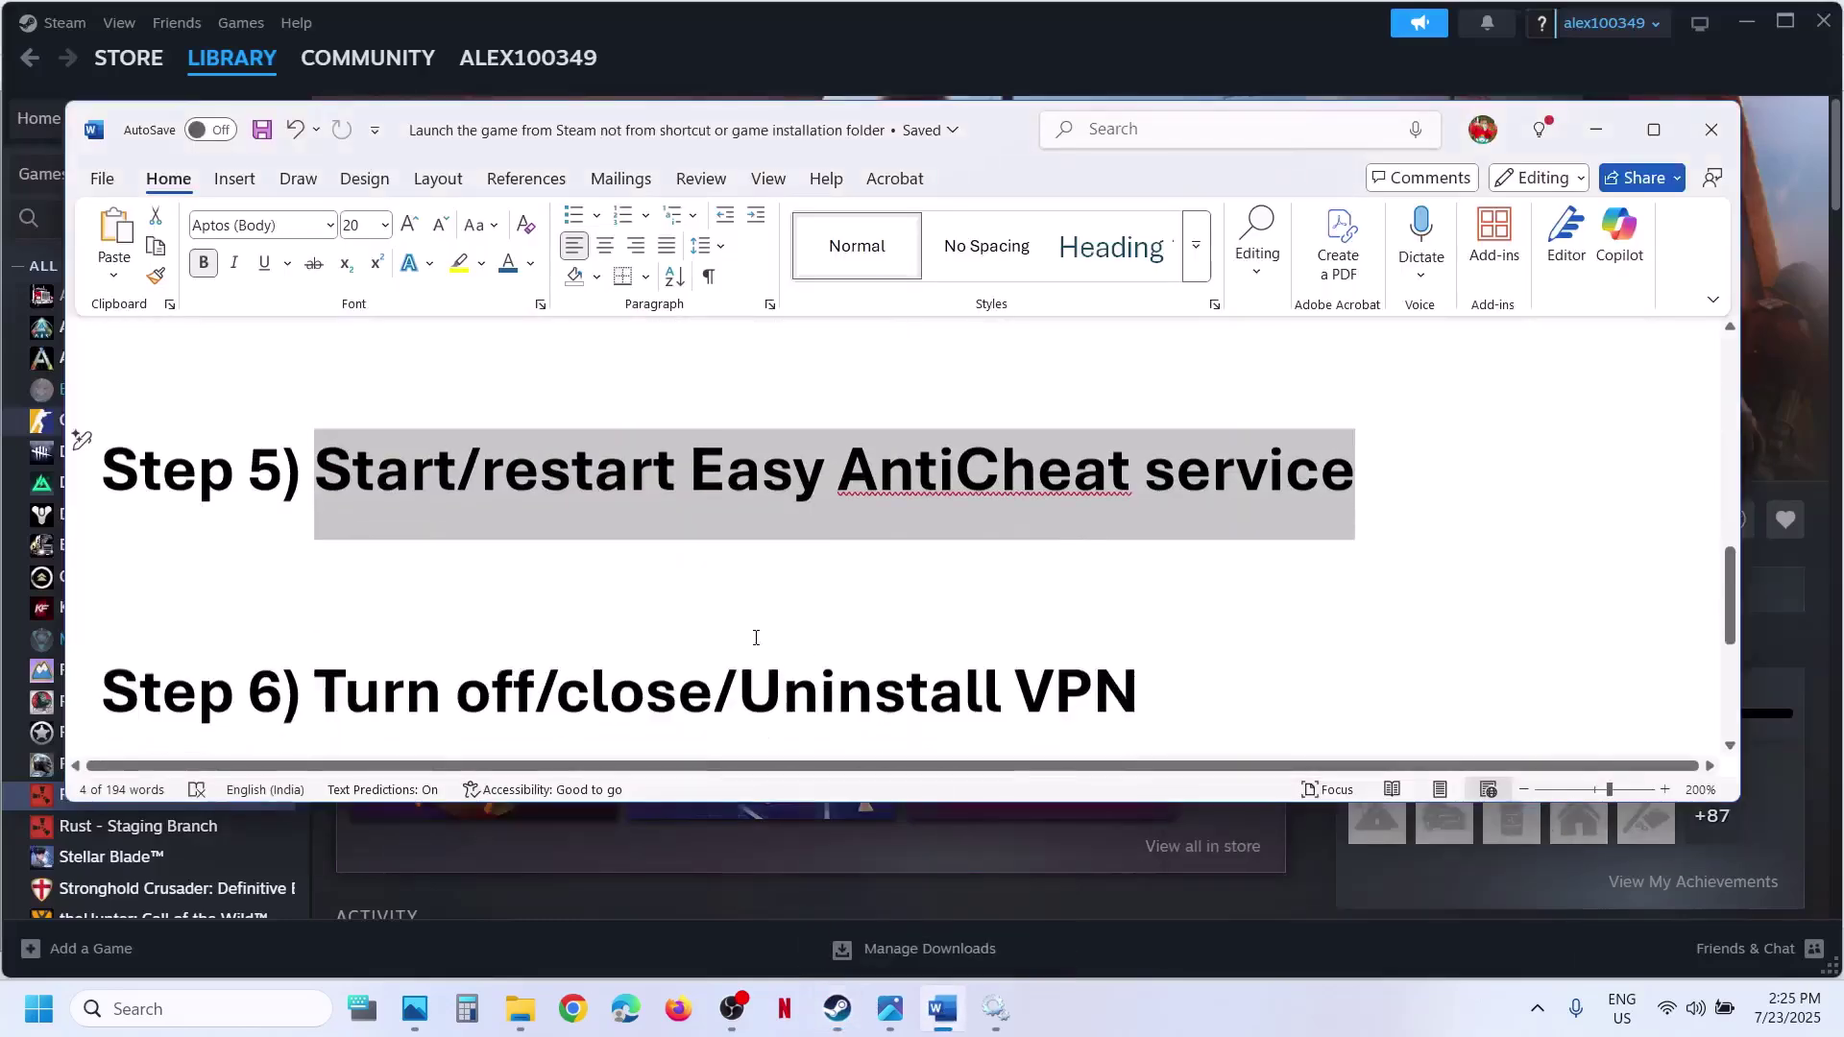
pyautogui.moveTo(333, 580); pyautogui.dragTo(1134, 591)
pyautogui.click(1071, 592)
pyautogui.doubleClick(1071, 592)
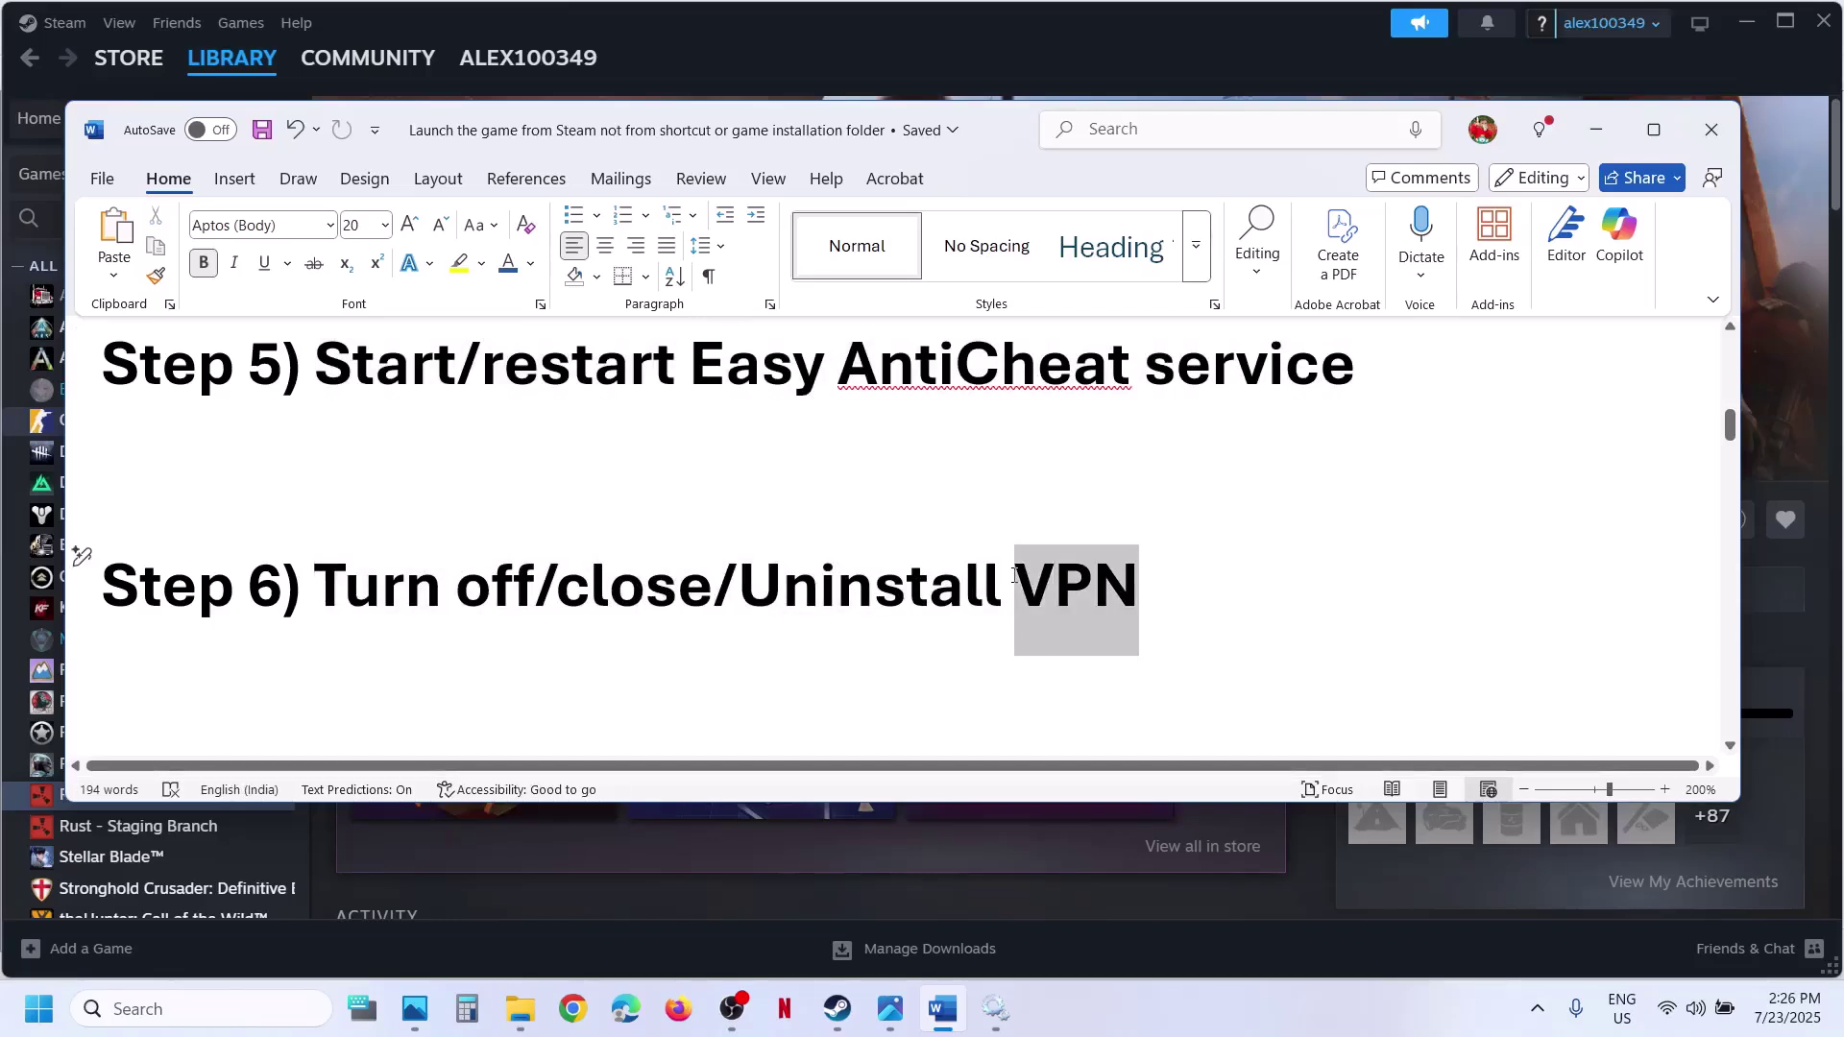
pyautogui.moveTo(316, 576); pyautogui.dragTo(982, 590)
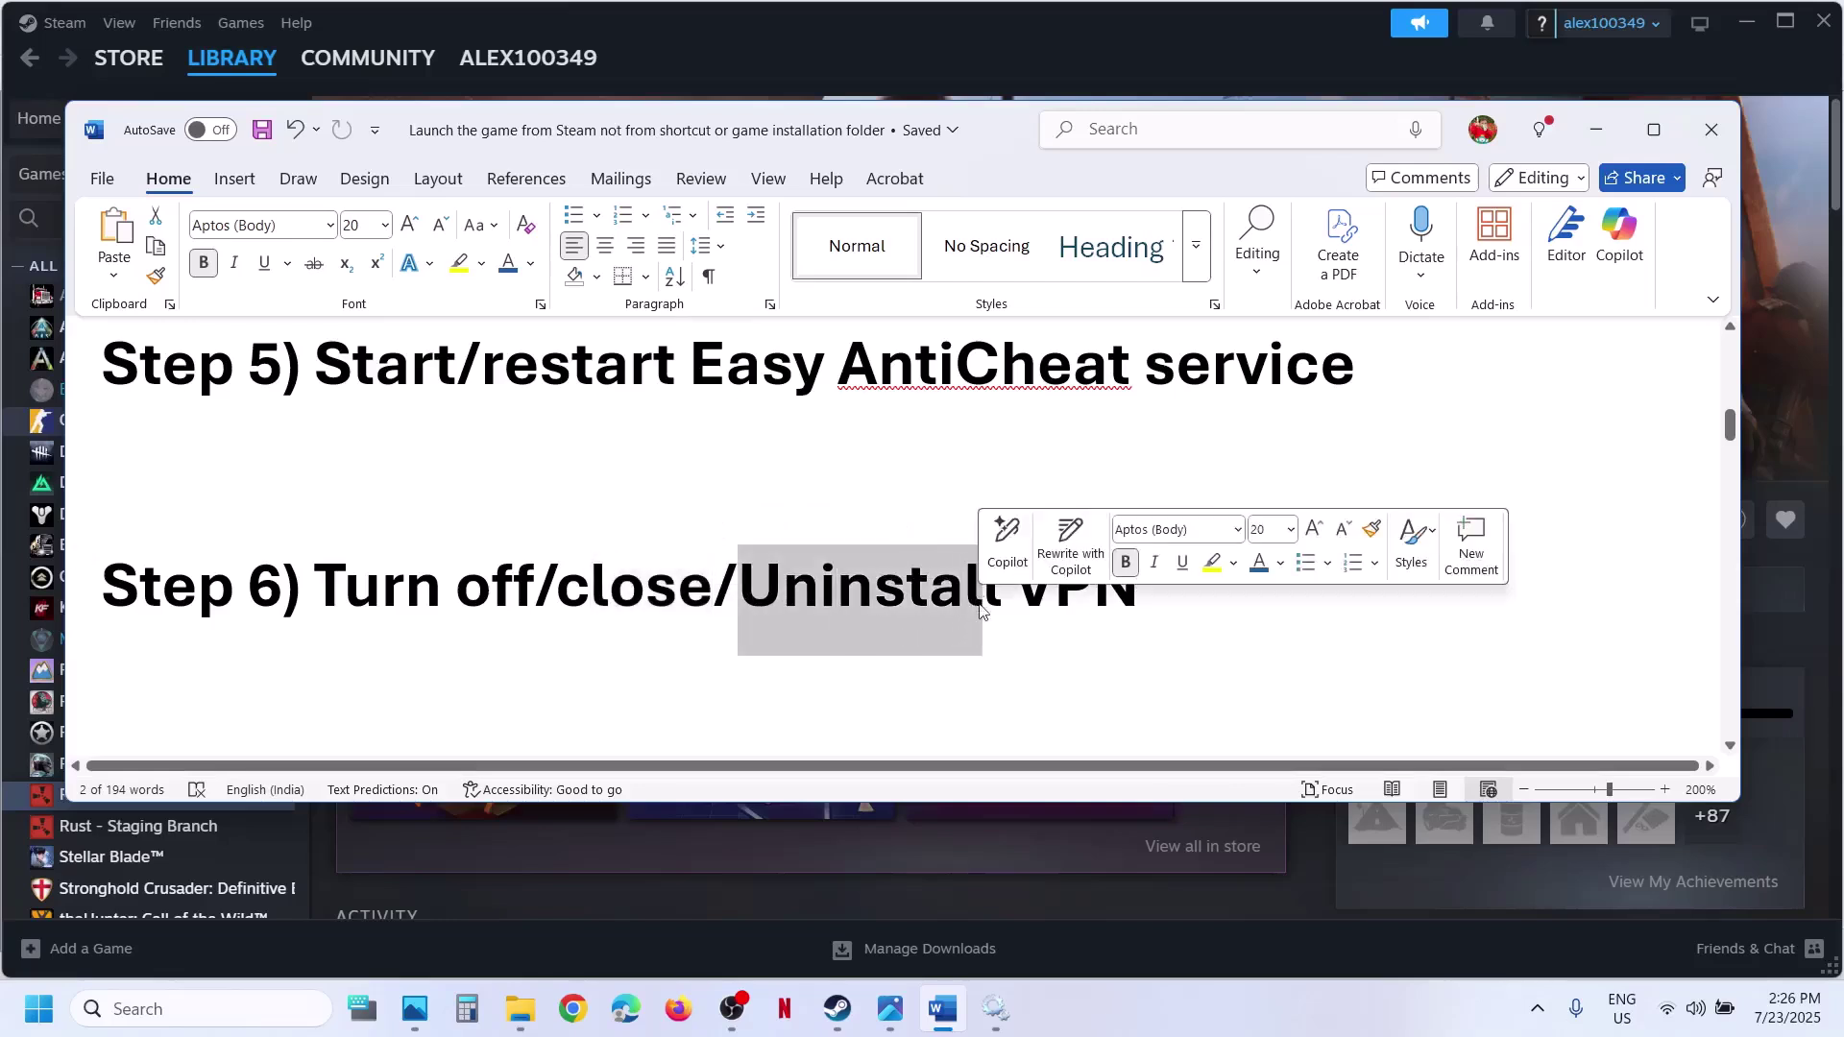
pyautogui.click(630, 572)
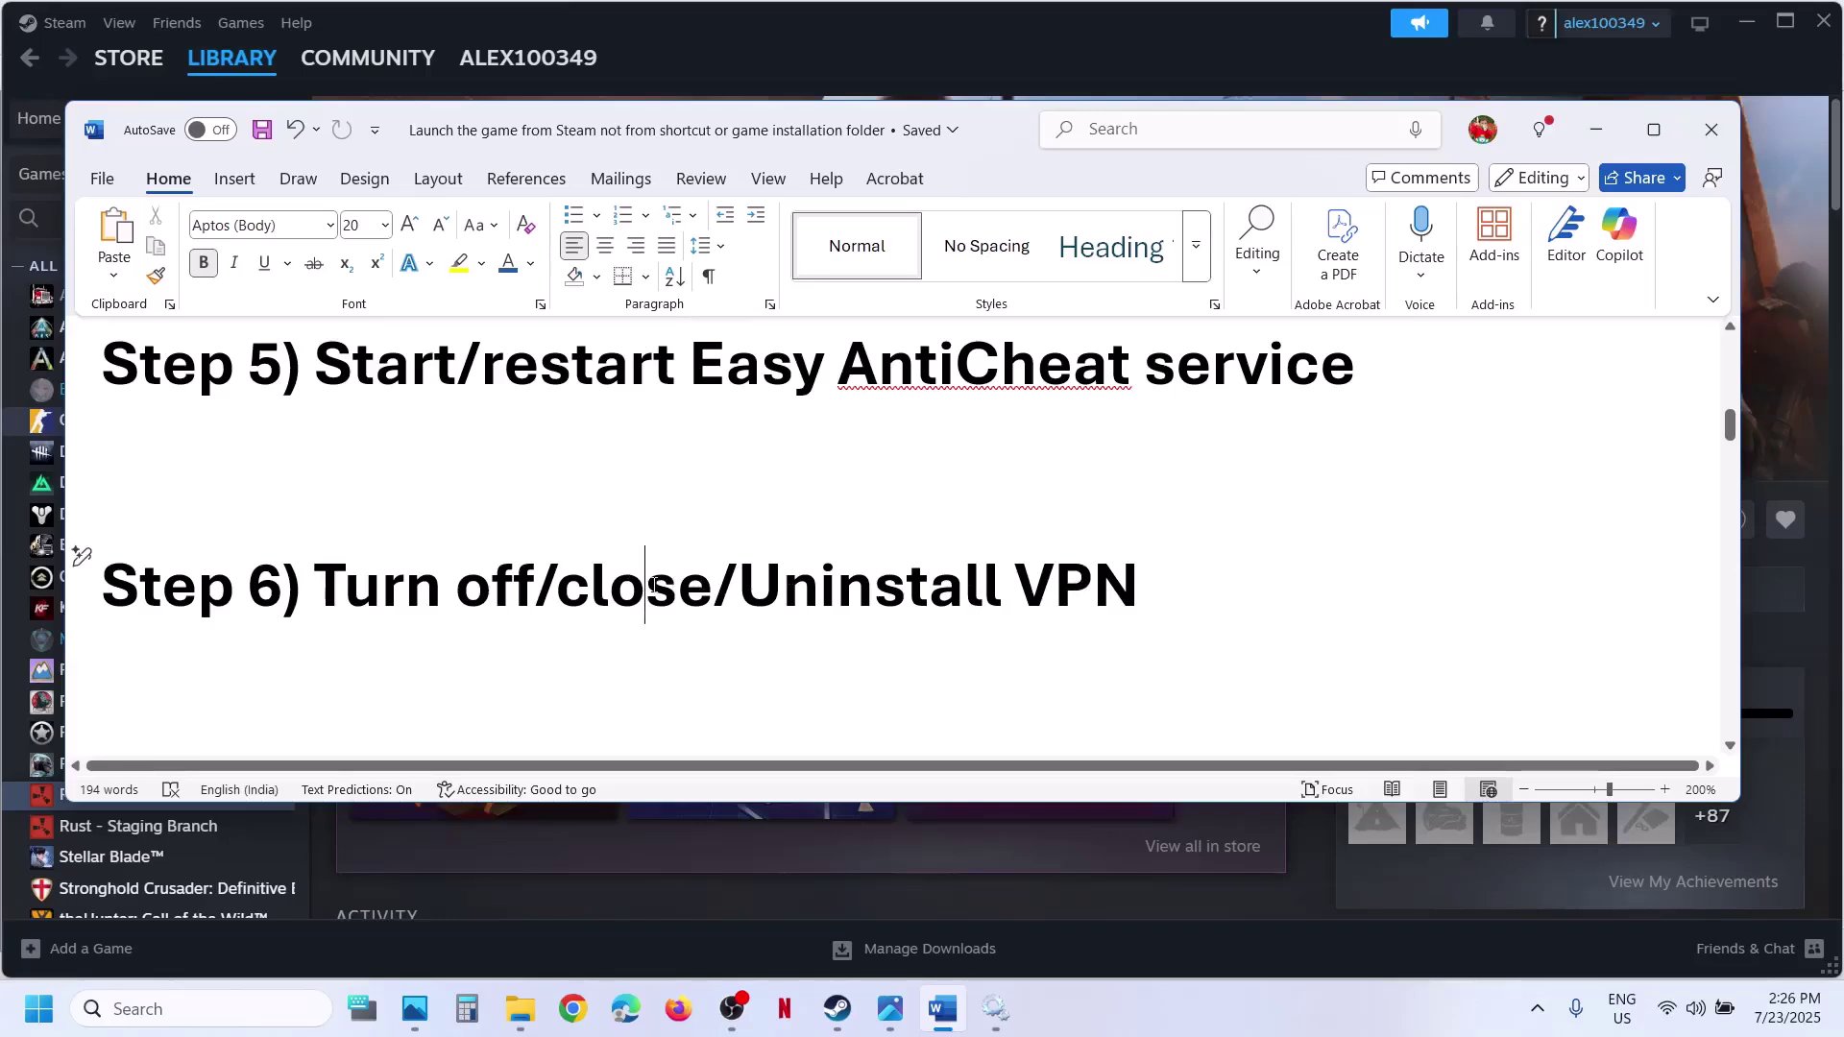
pyautogui.moveTo(653, 584); pyautogui.dragTo(1004, 588)
pyautogui.click(442, 584)
pyautogui.scroll(-1, 427, 577)
pyautogui.scroll(-2, 427, 577)
pyautogui.moveTo(353, 500); pyautogui.dragTo(1131, 514)
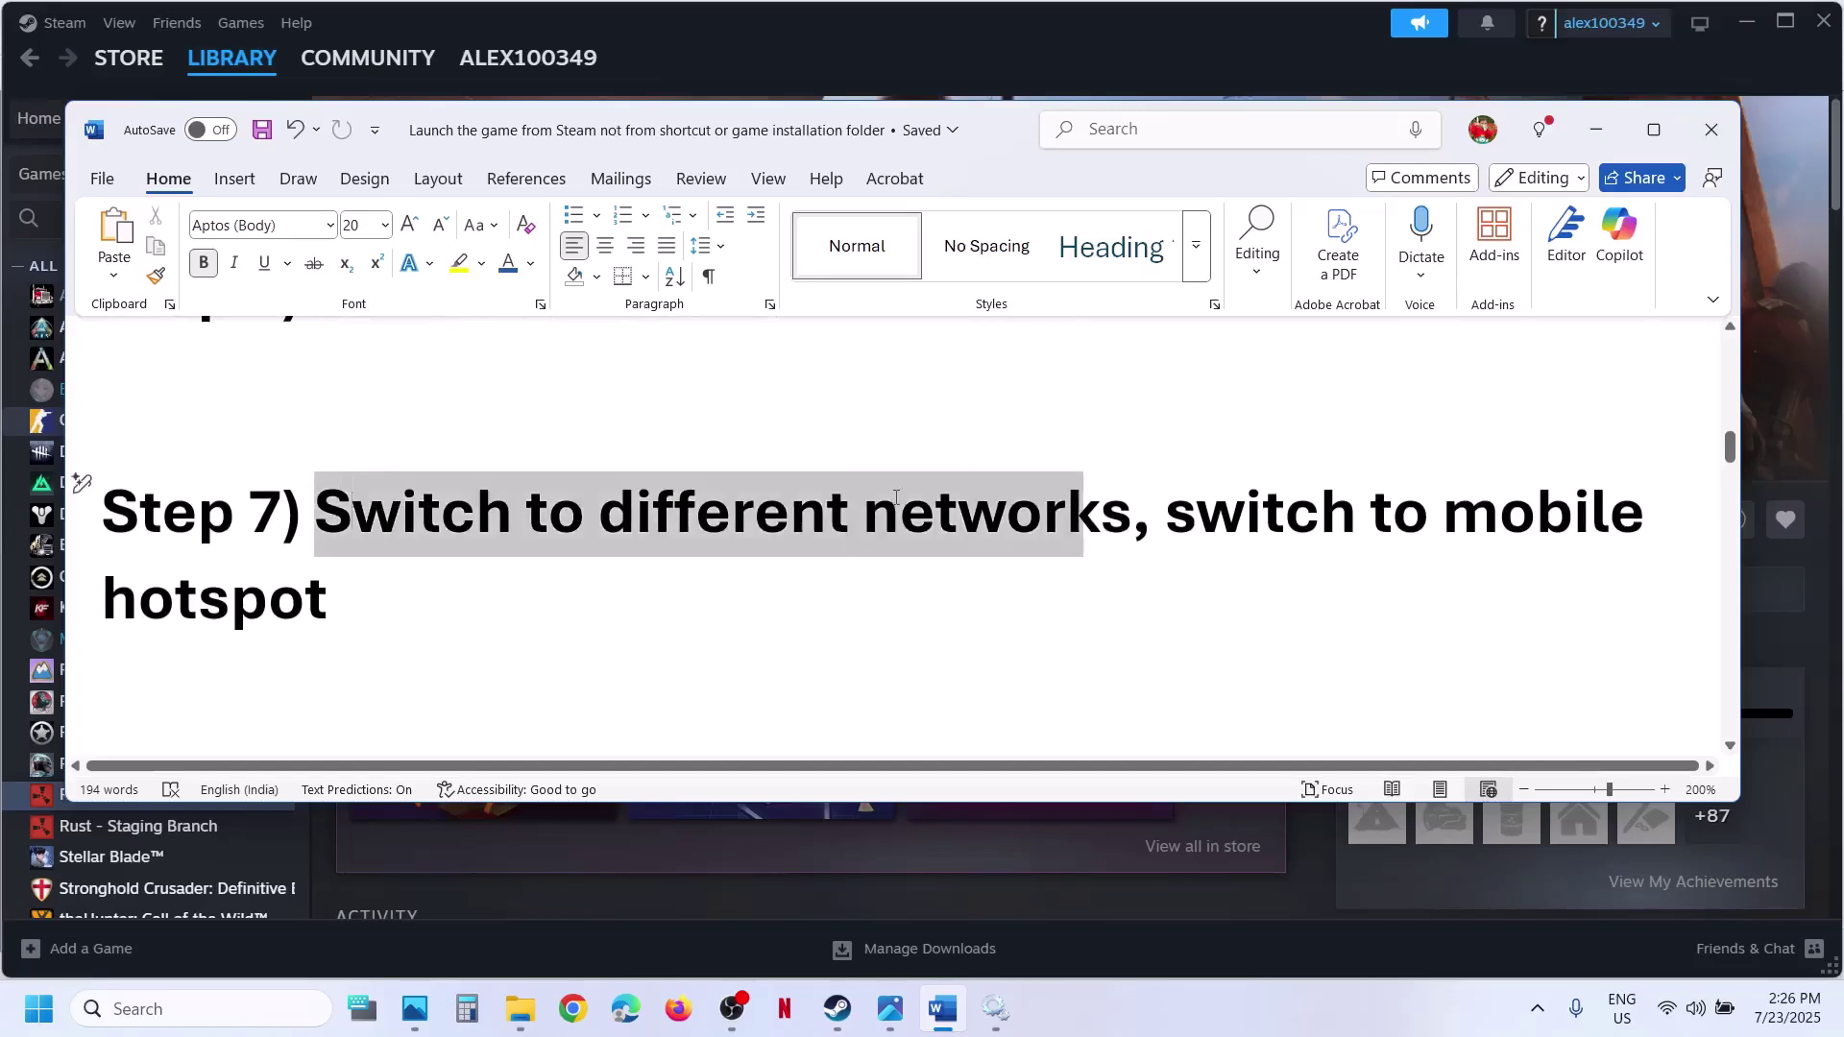
# Select the G_801-4G Wi-Fi network and connect to it.
pyautogui.click(1671, 1006)
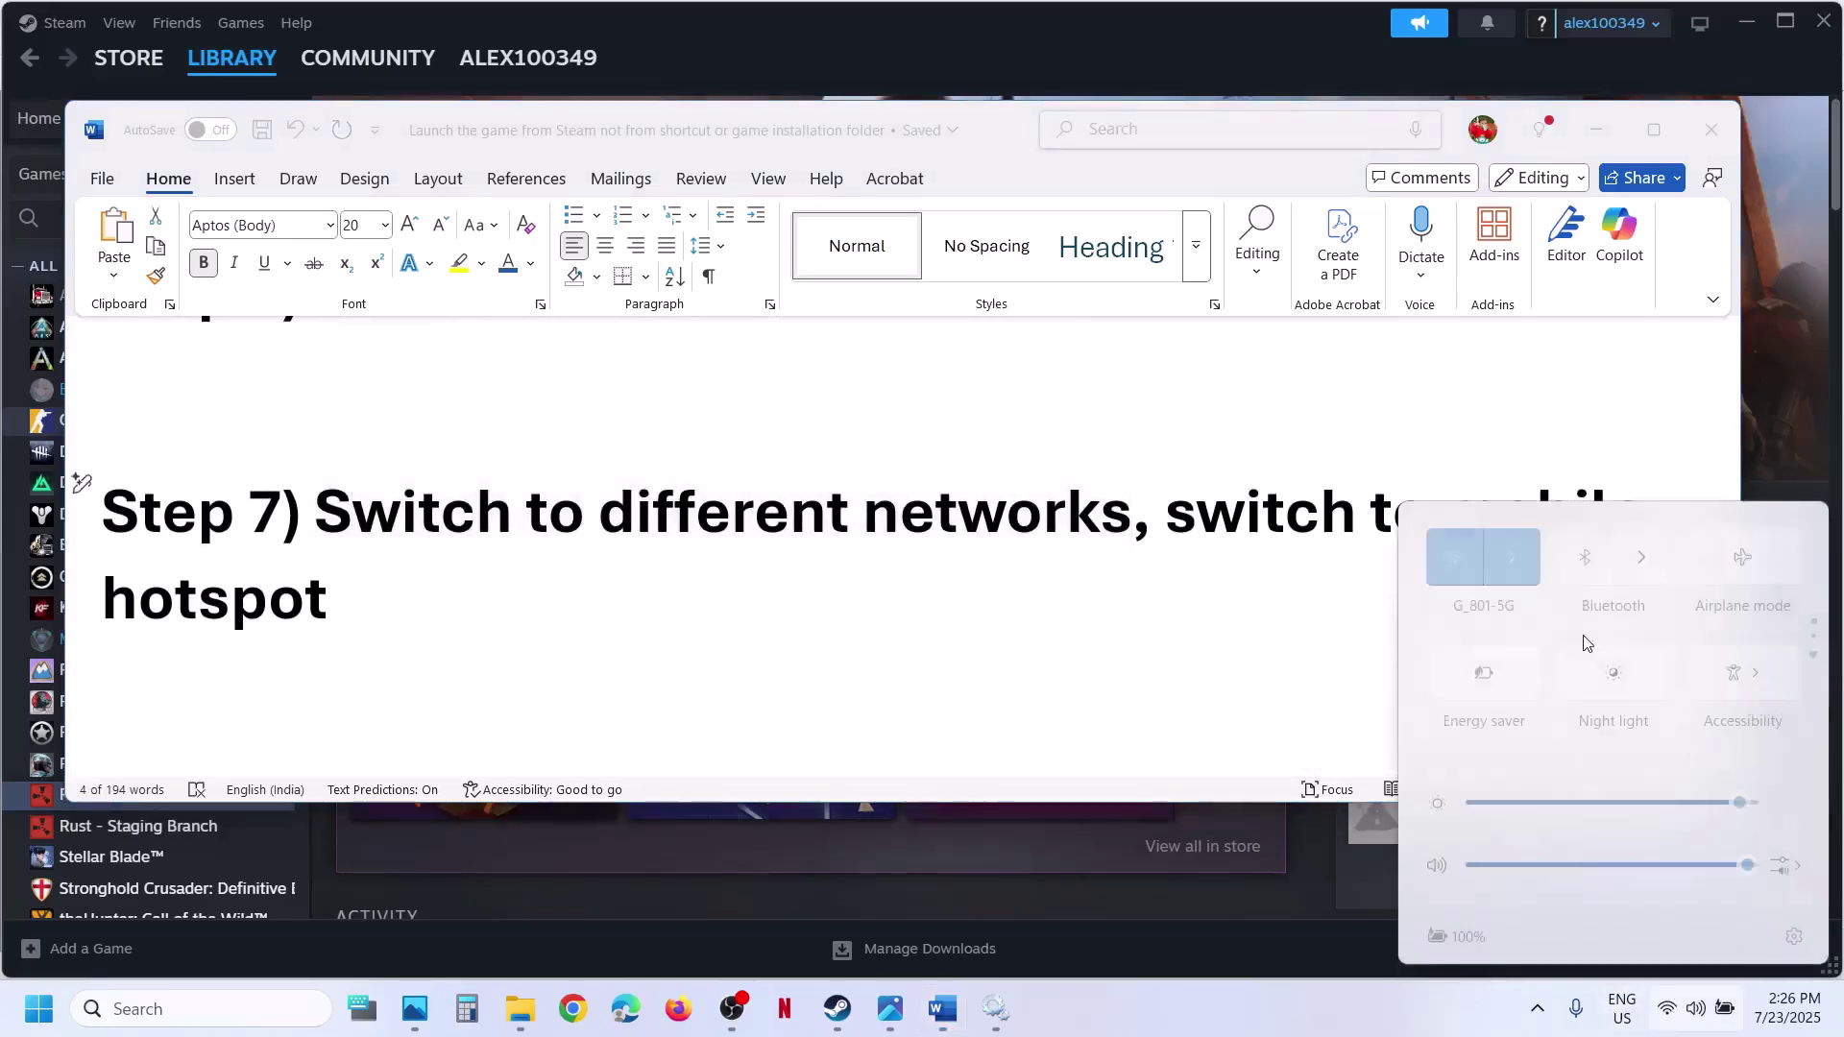
pyautogui.click(1513, 552)
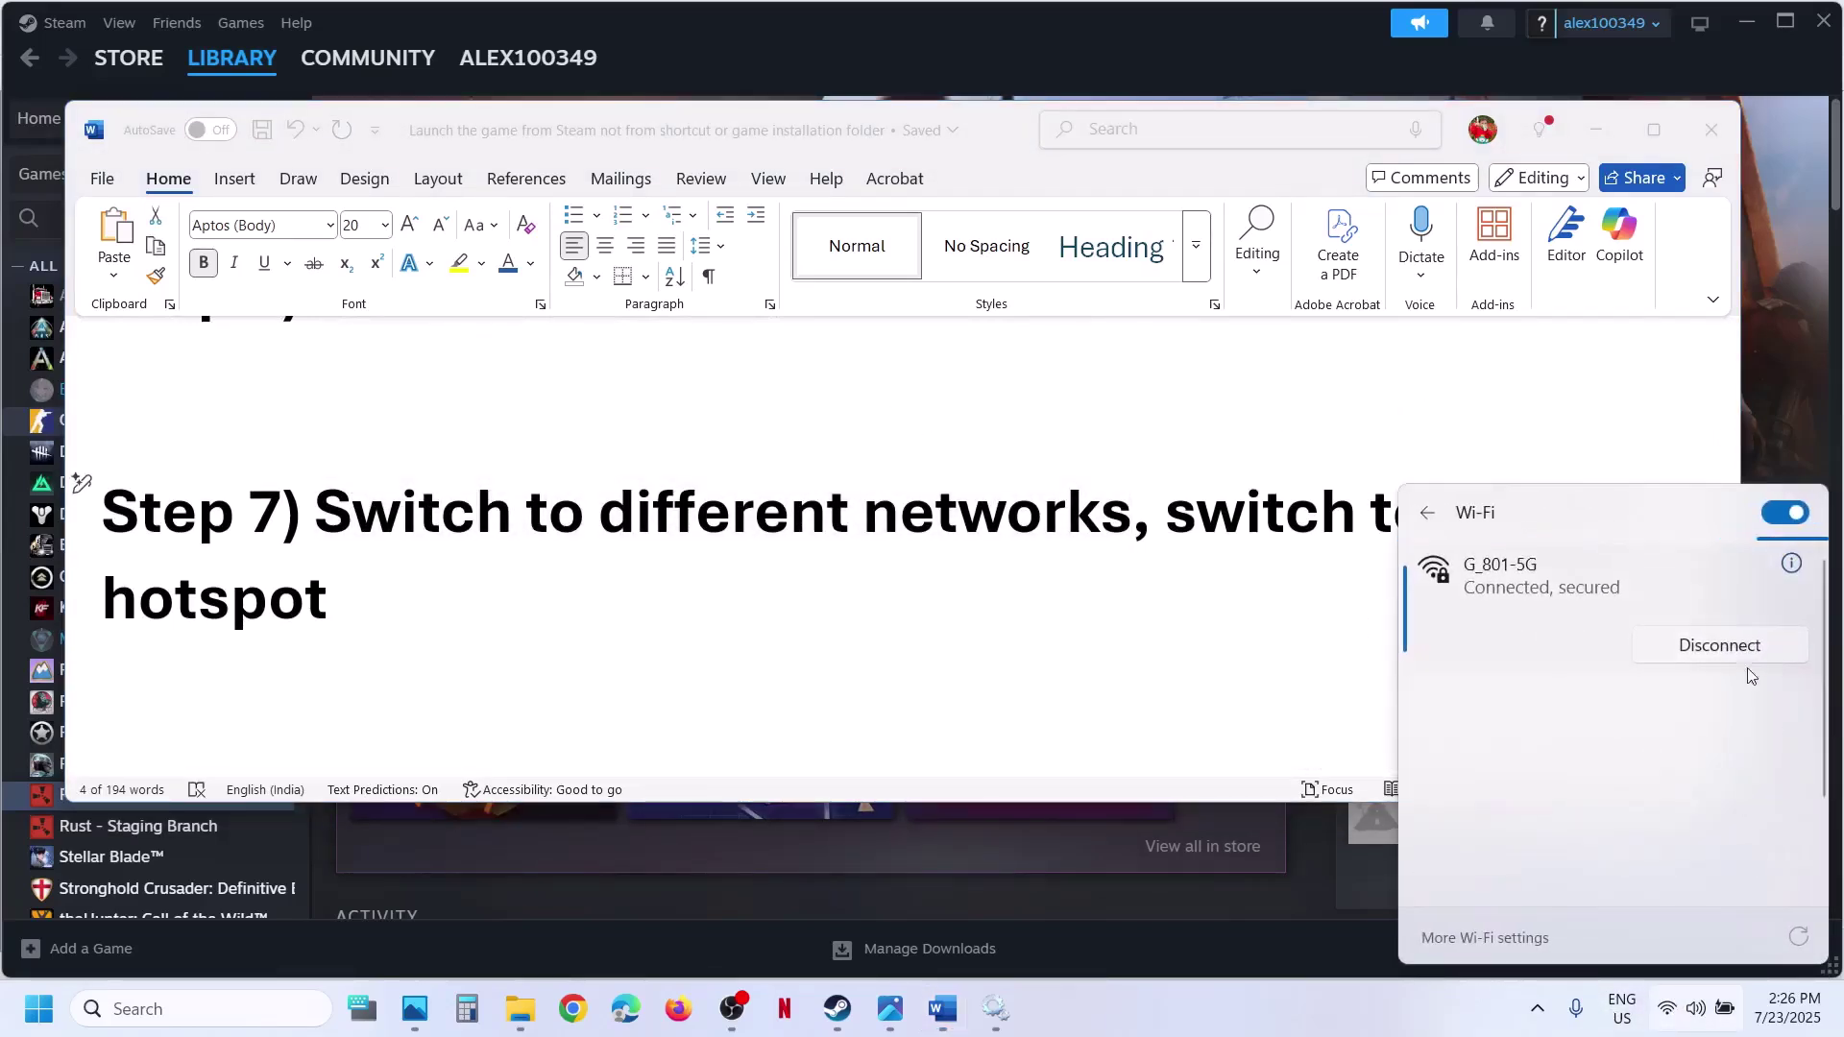
pyautogui.click(1585, 701)
pyautogui.click(1707, 748)
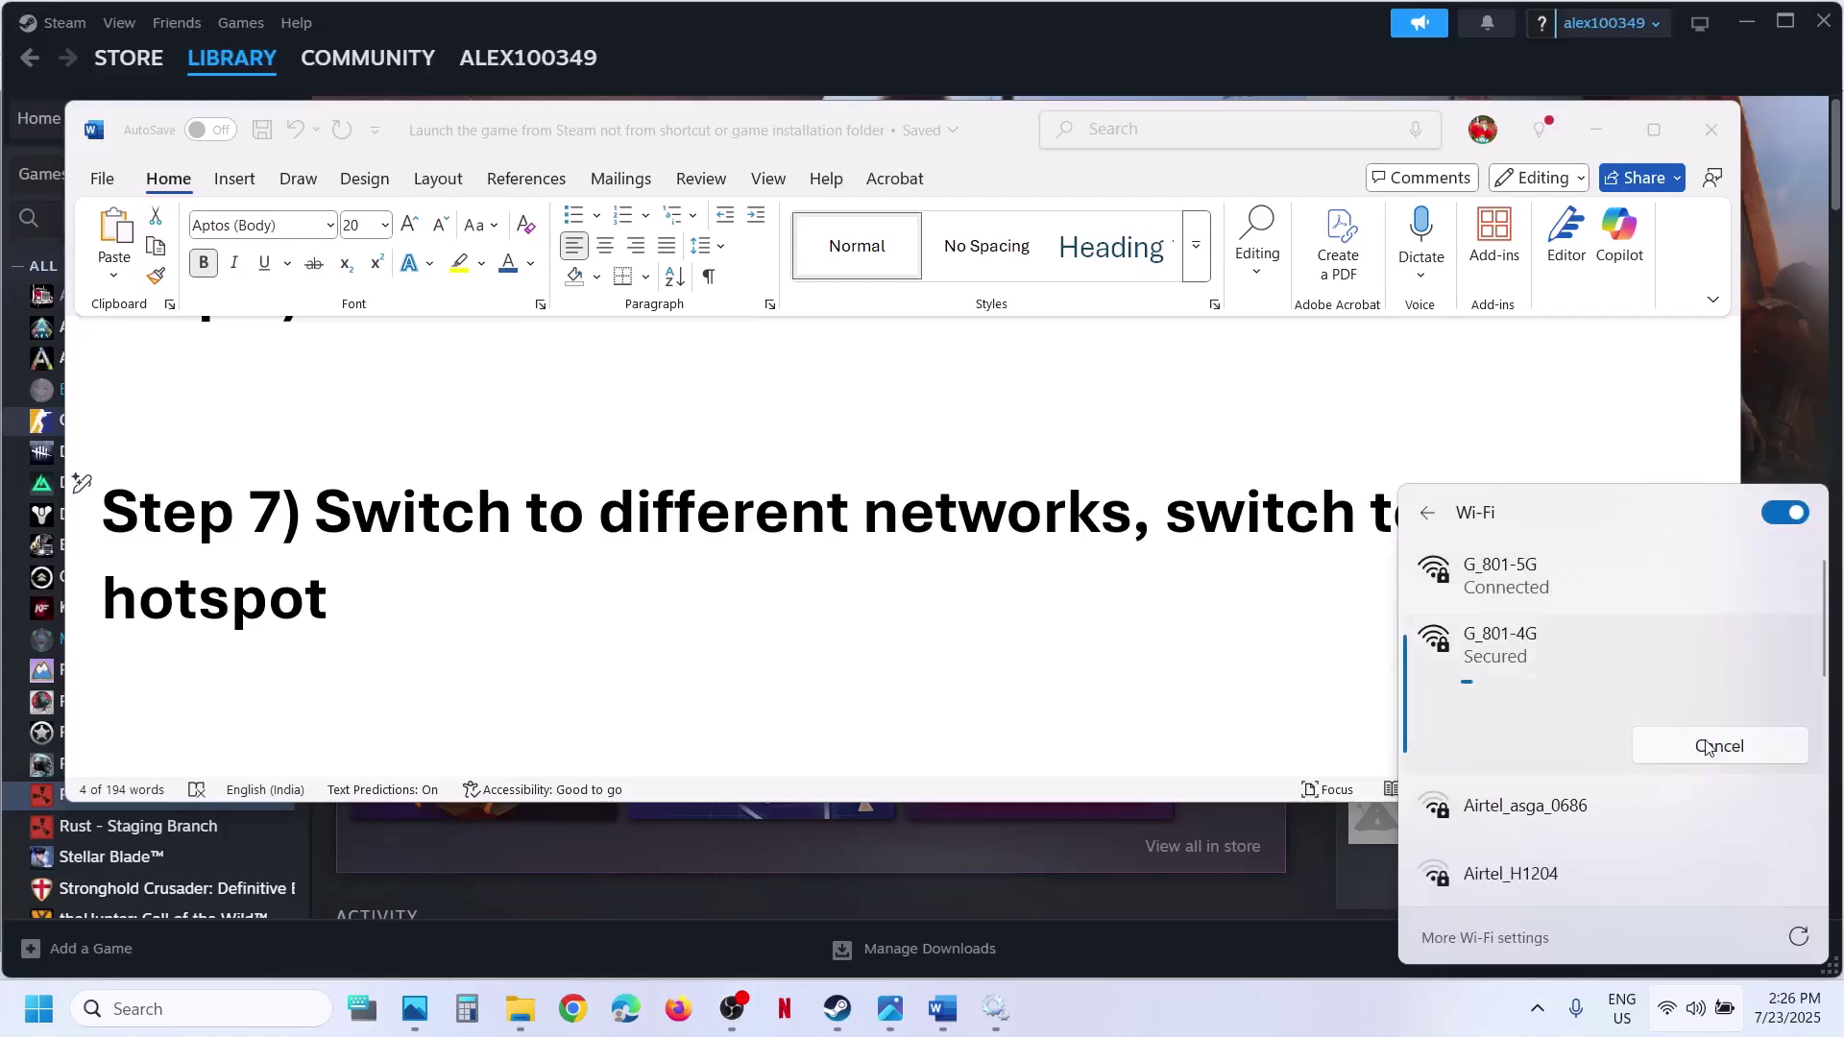
pyautogui.click(999, 597)
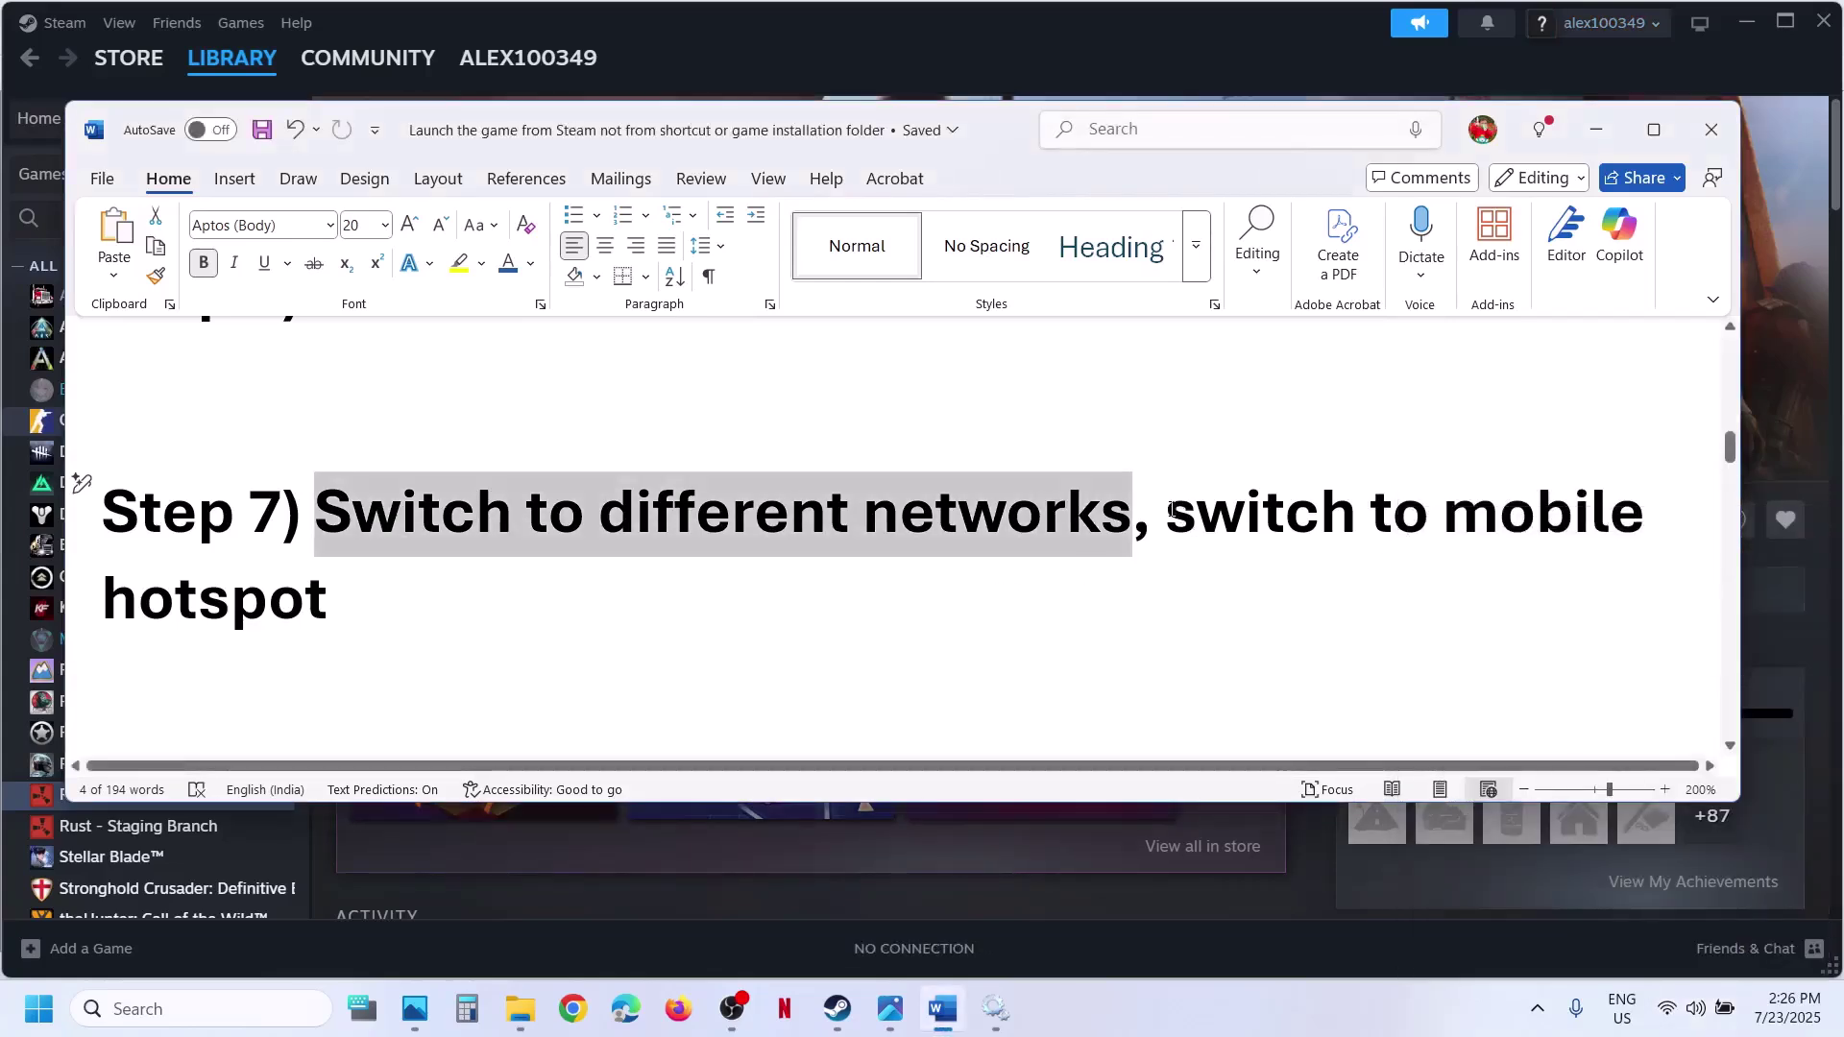
# Highlight 'switch to mobile hotspot' in Step 7 and recheck the Wi-Fi network list.
pyautogui.moveTo(1170, 509); pyautogui.dragTo(350, 579)
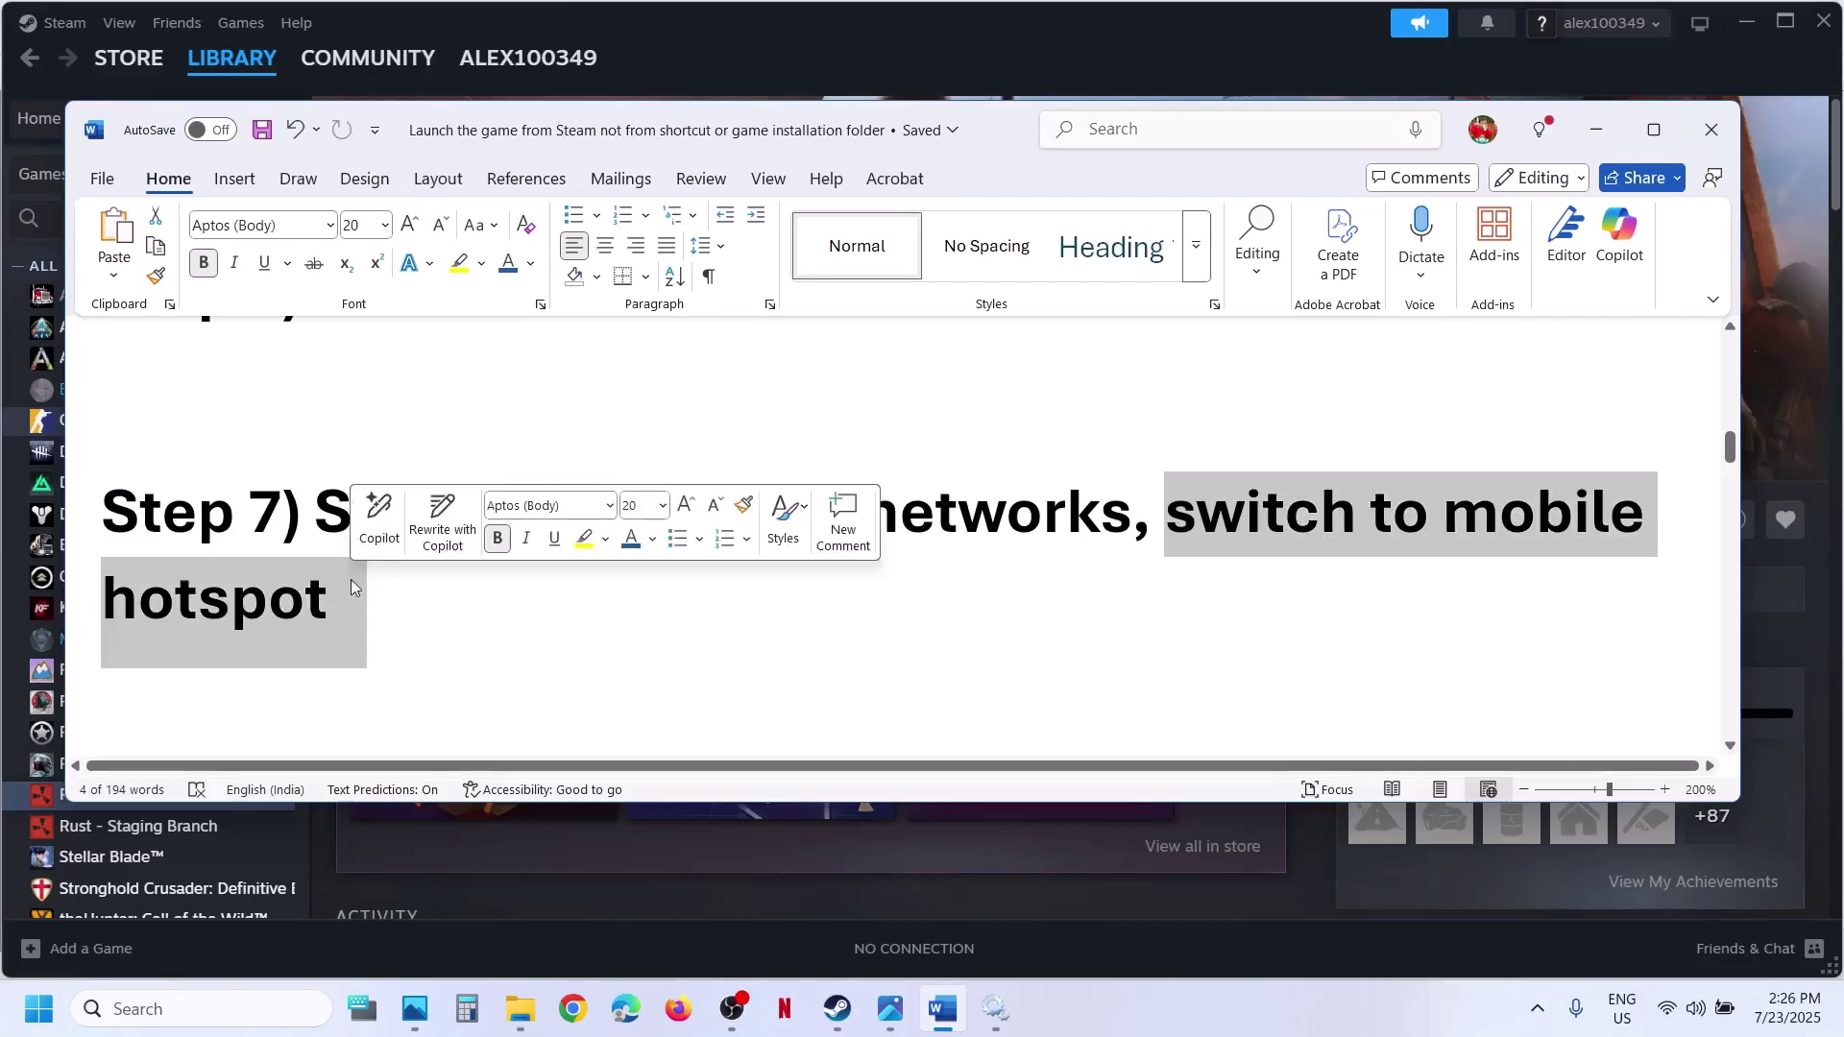
pyautogui.click(350, 579)
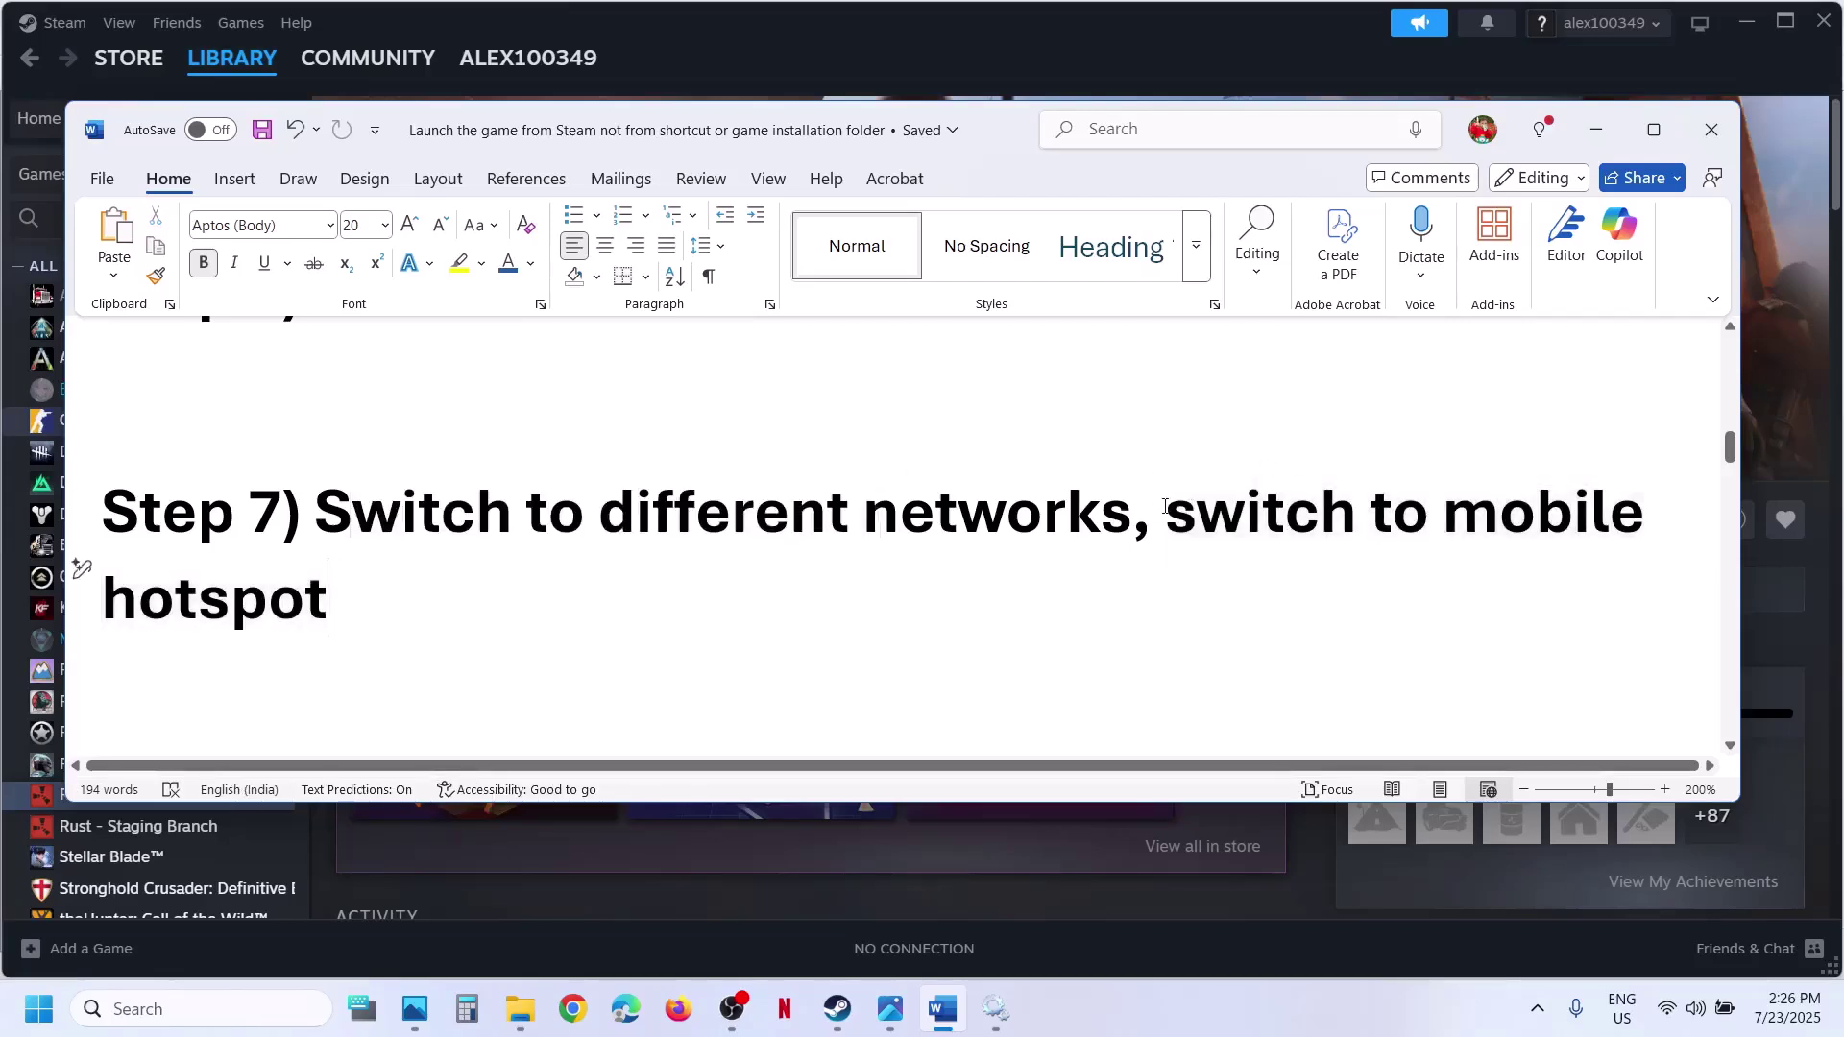
pyautogui.moveTo(1165, 507); pyautogui.dragTo(1259, 584)
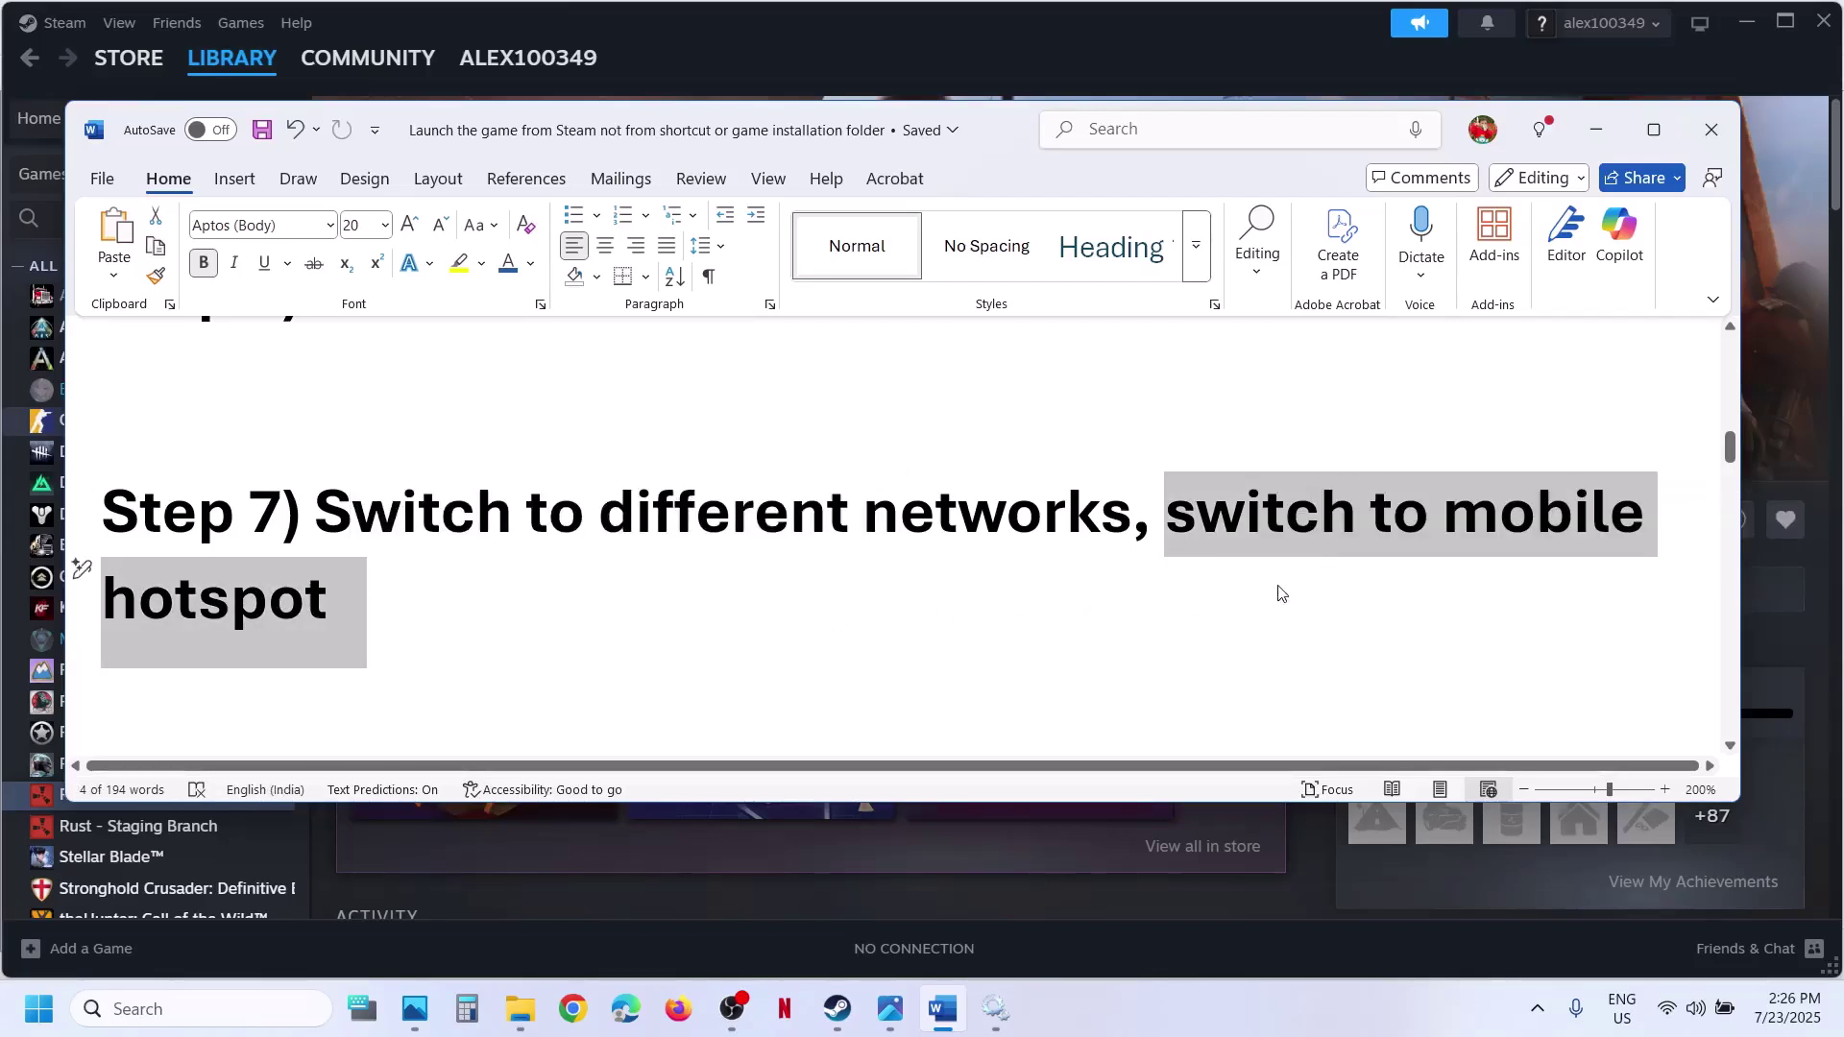
pyautogui.click(1679, 1009)
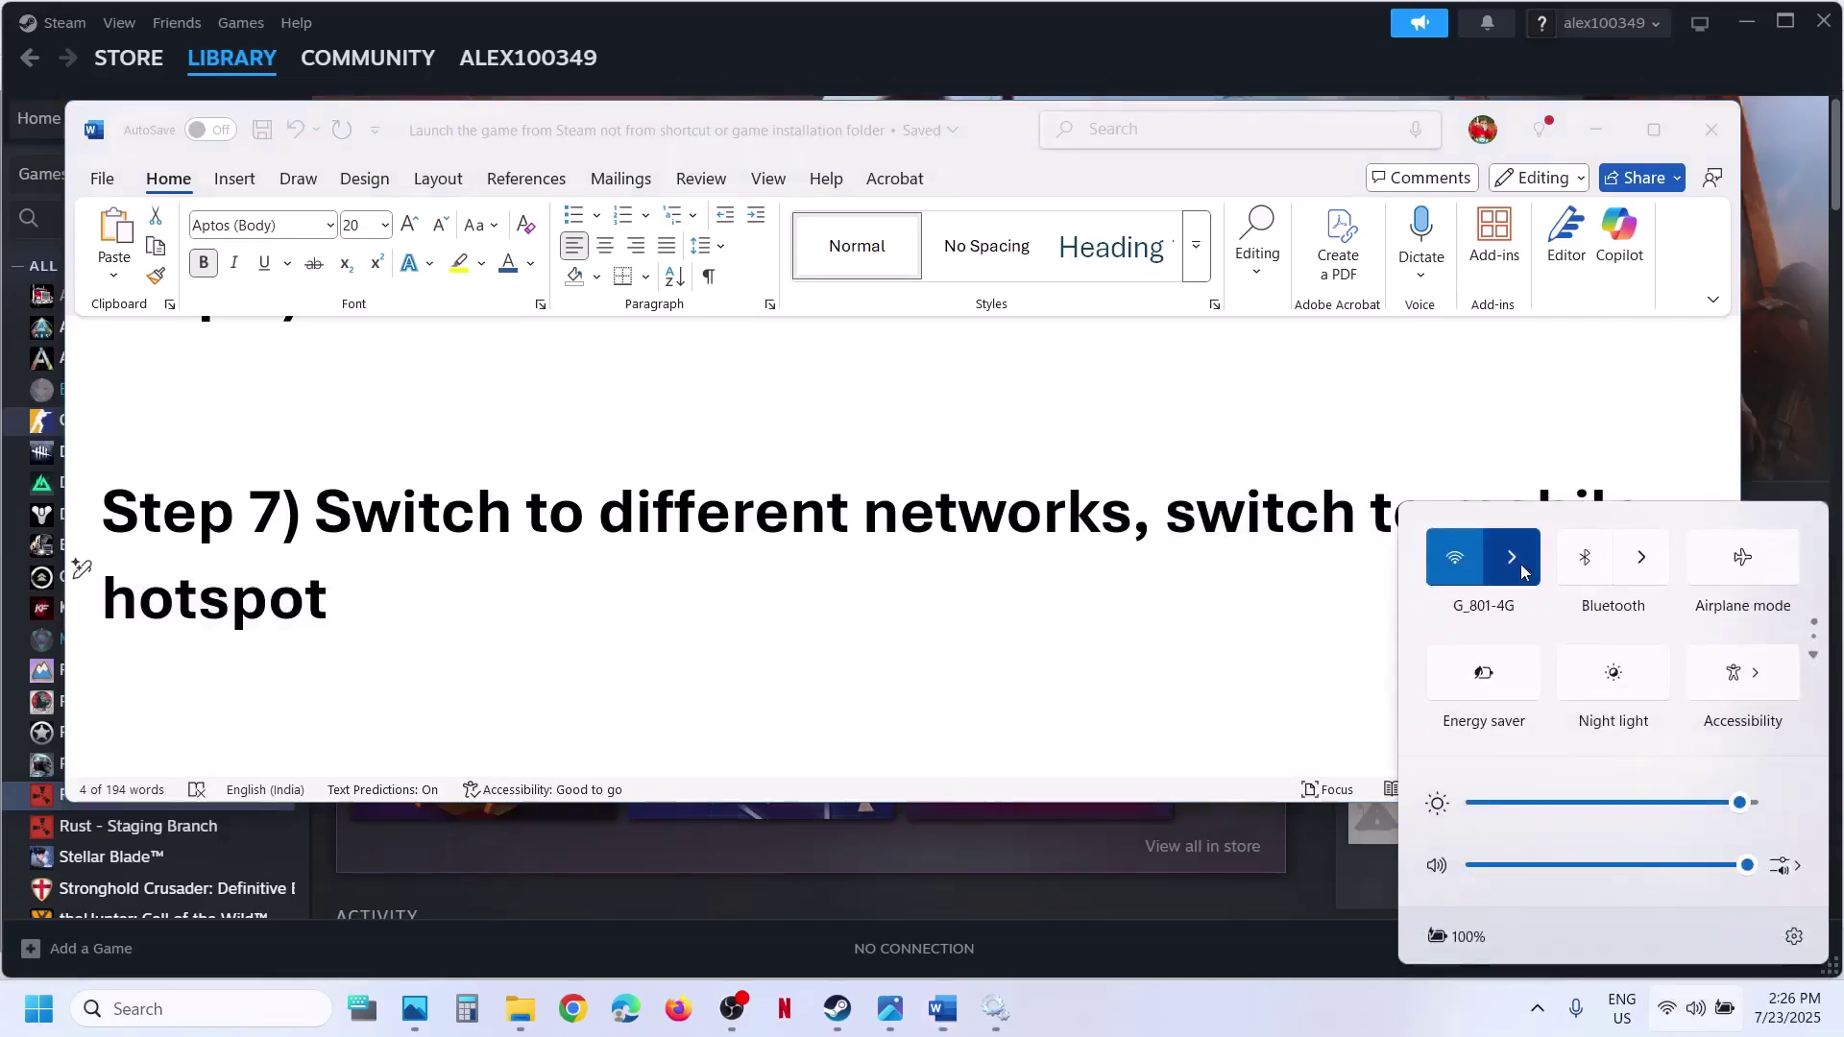
pyautogui.click(1522, 573)
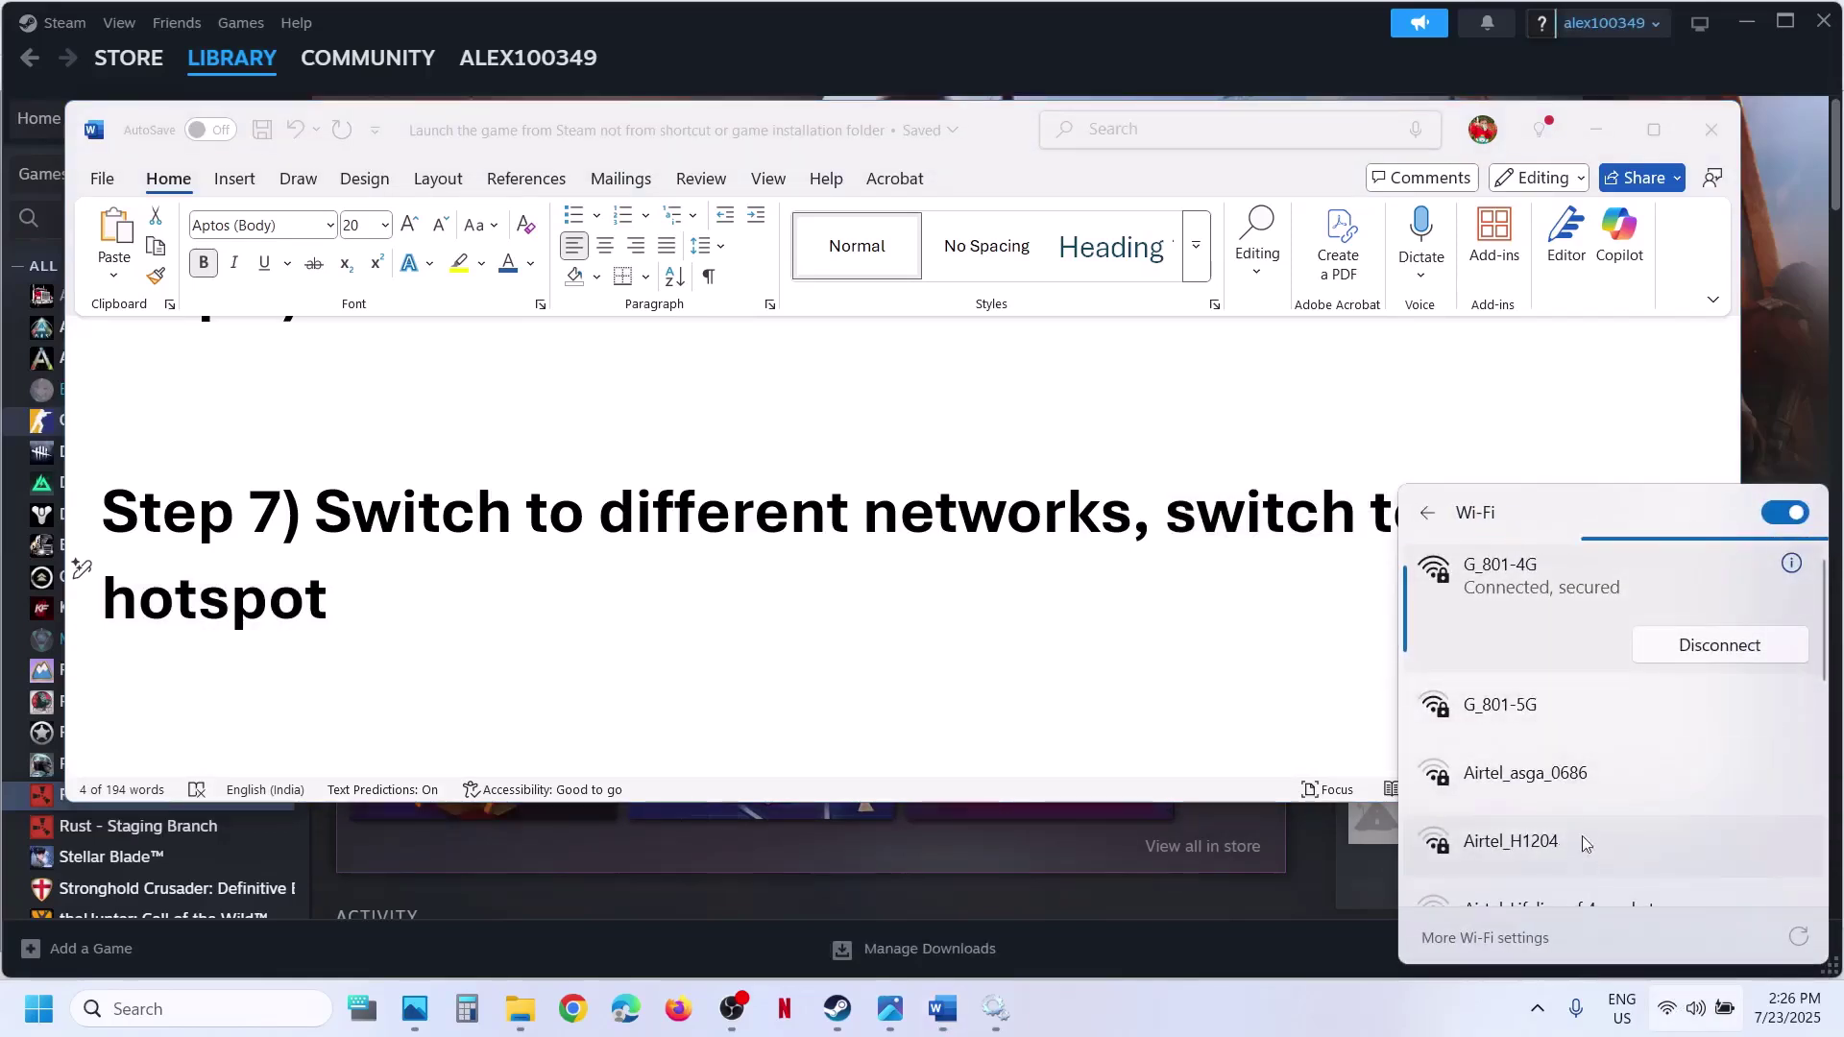
pyautogui.click(1009, 640)
# Highlight 'Use Ethernet connection' in Step 8, check Quick Settings, then scroll to Step 9.
pyautogui.scroll(-3, 725, 618)
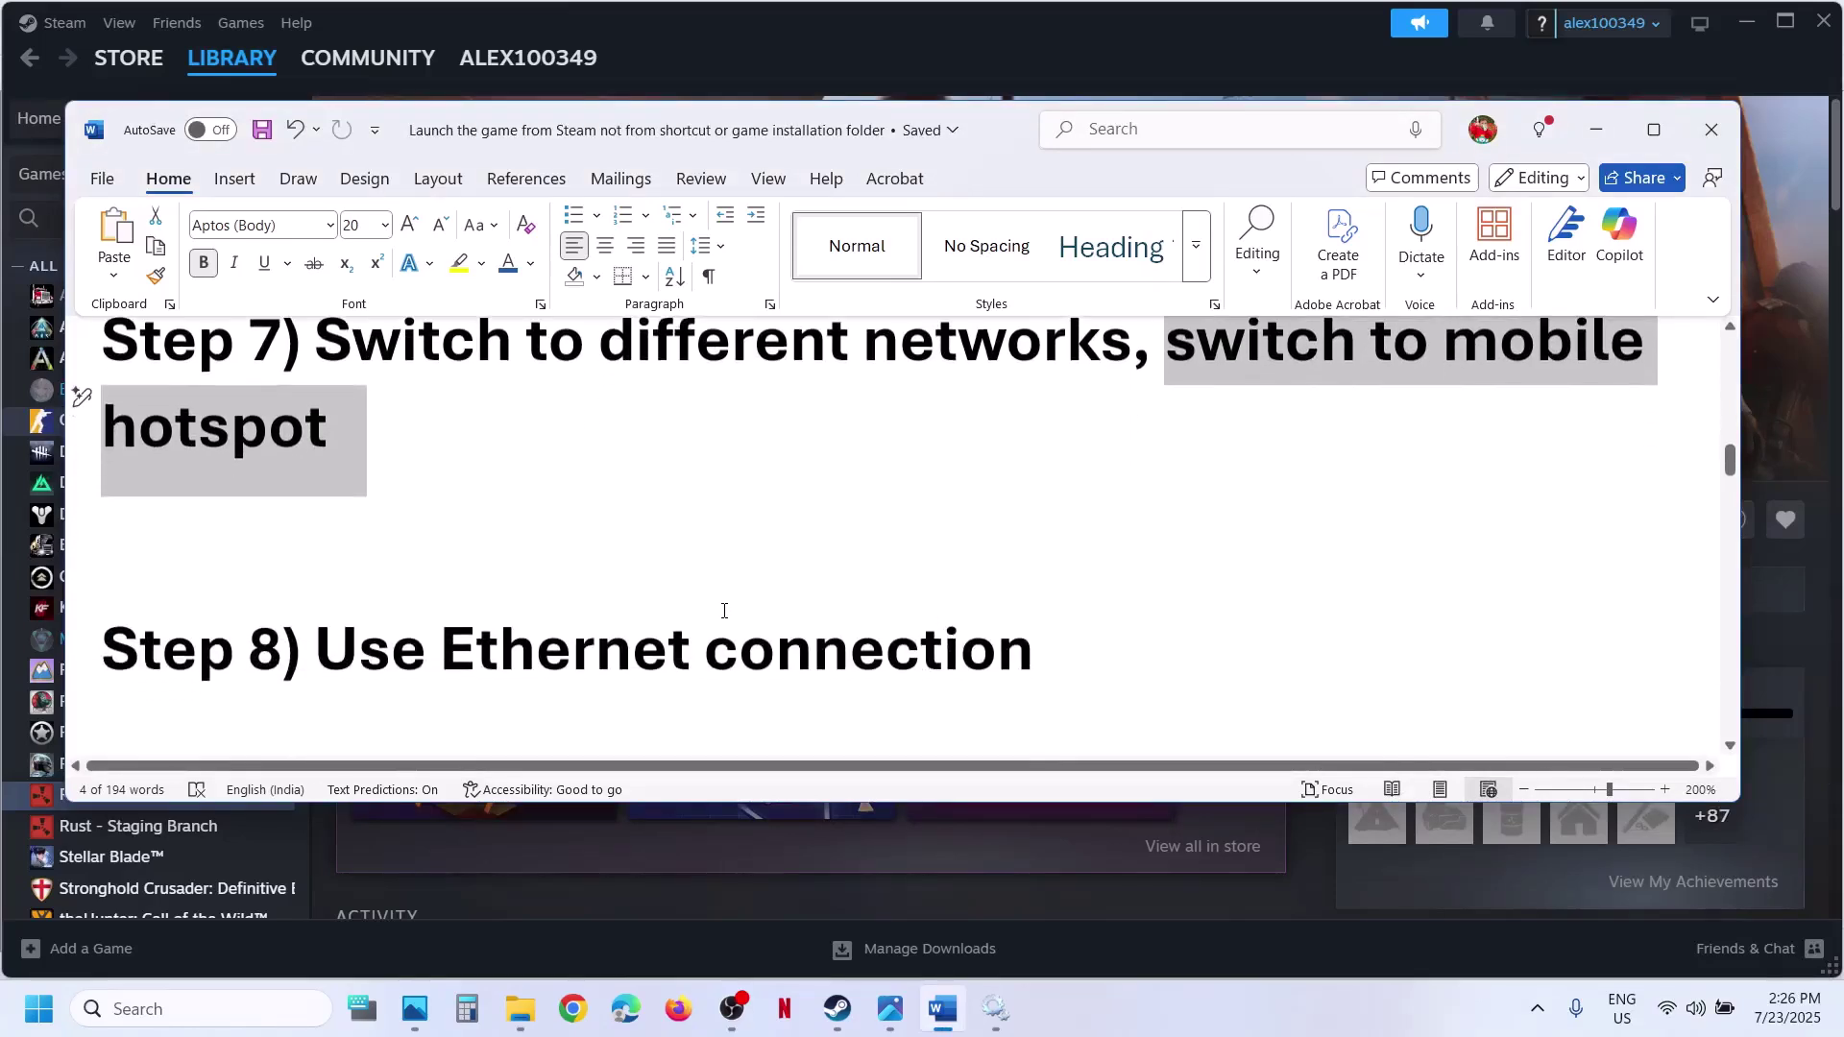
pyautogui.moveTo(319, 580); pyautogui.dragTo(999, 614)
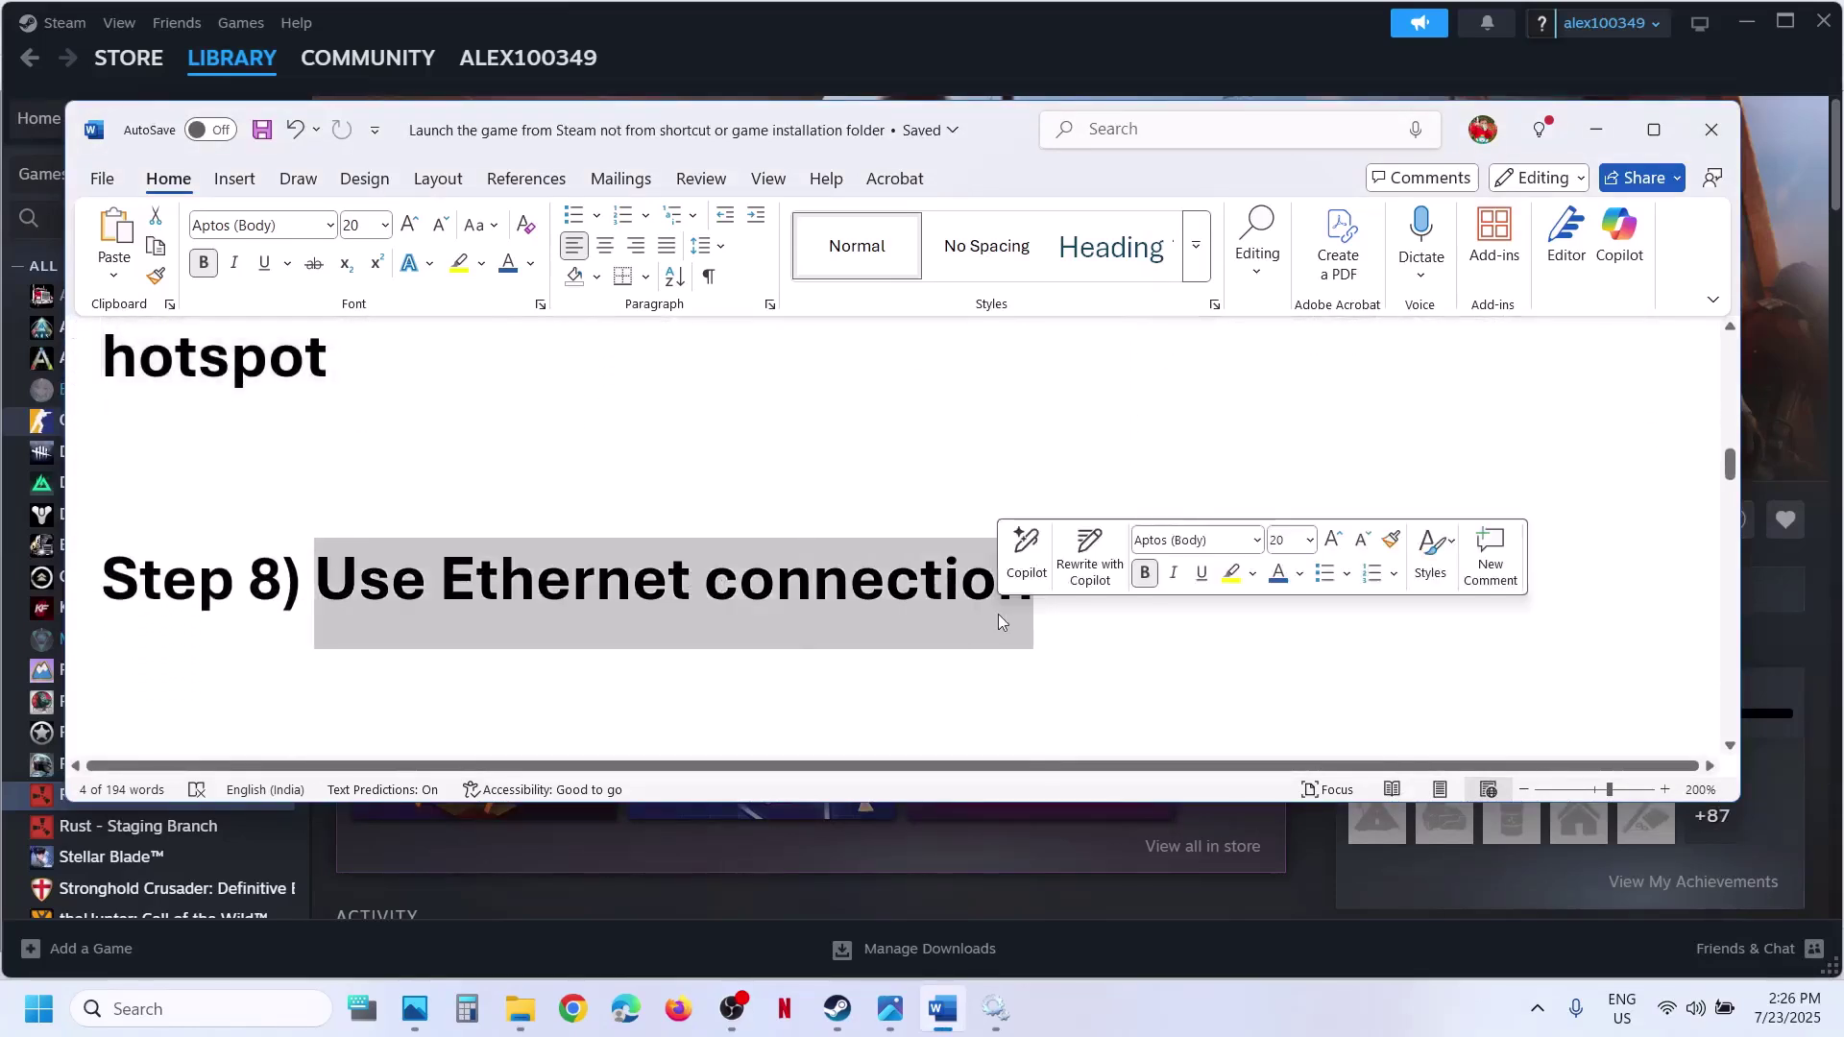
pyautogui.click(1672, 1008)
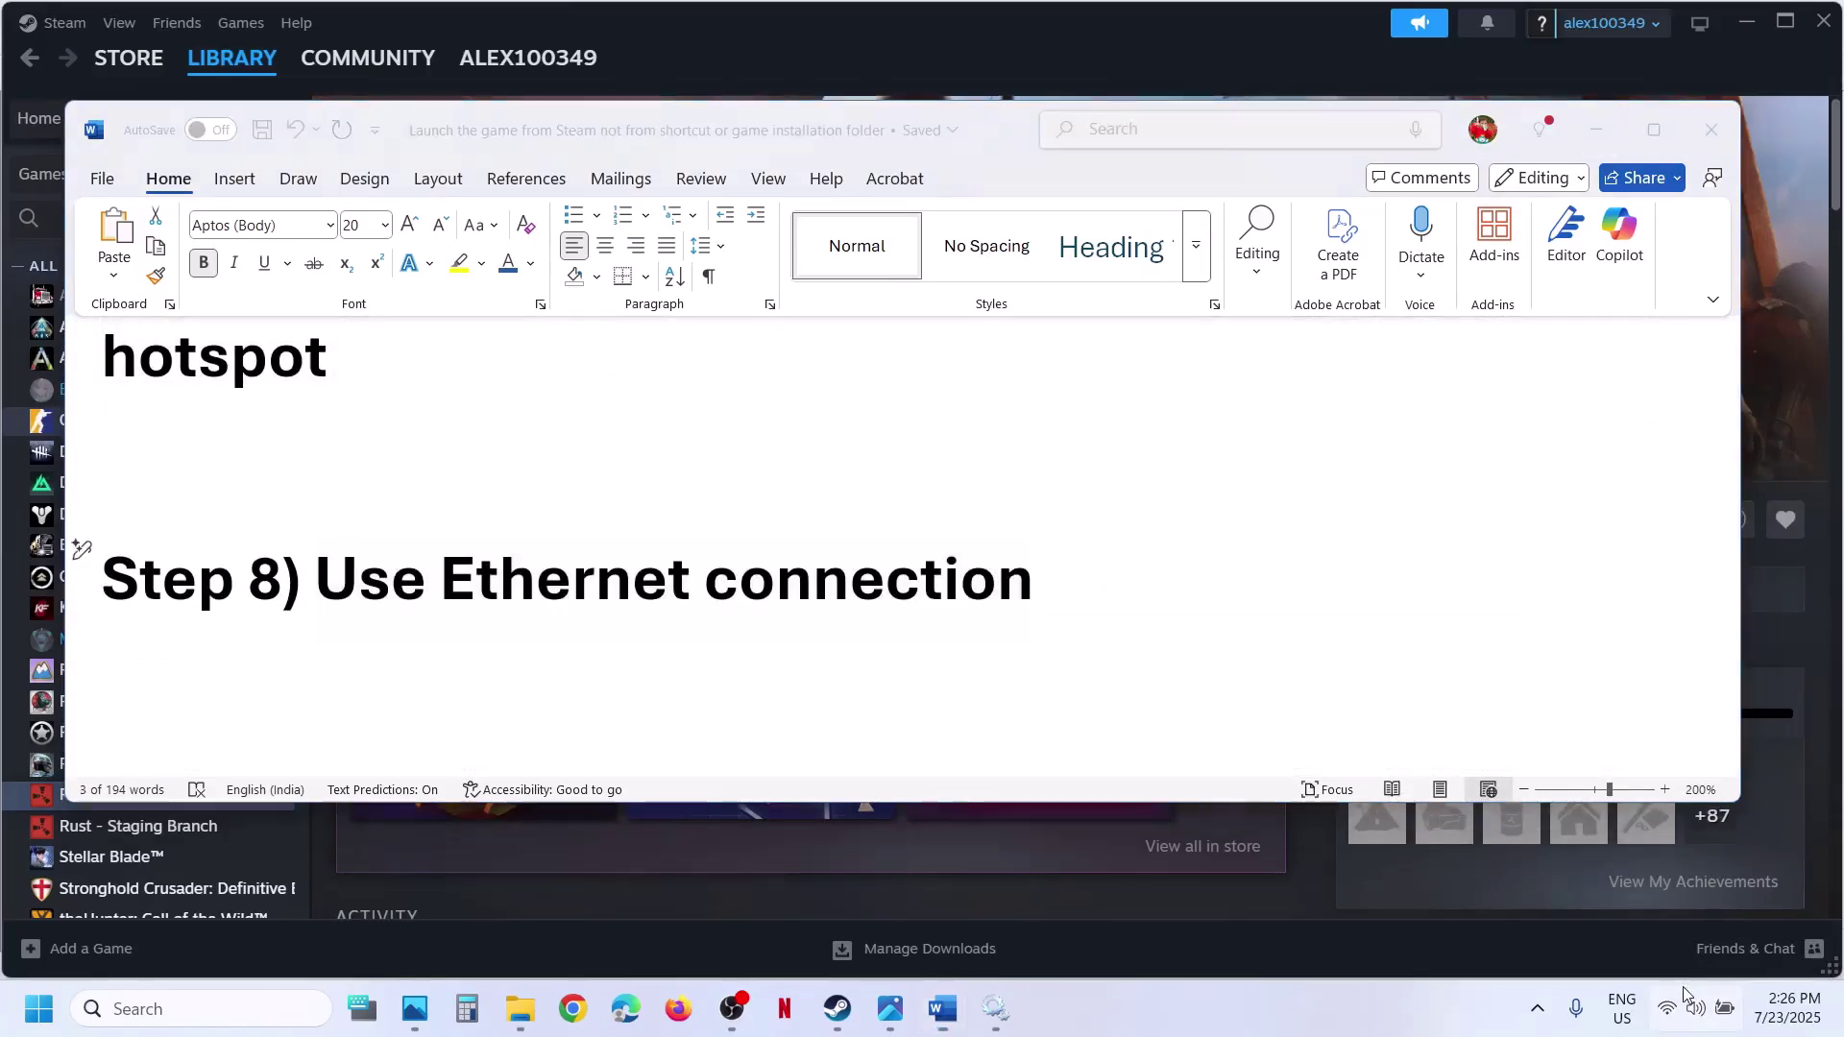
pyautogui.click(1196, 1008)
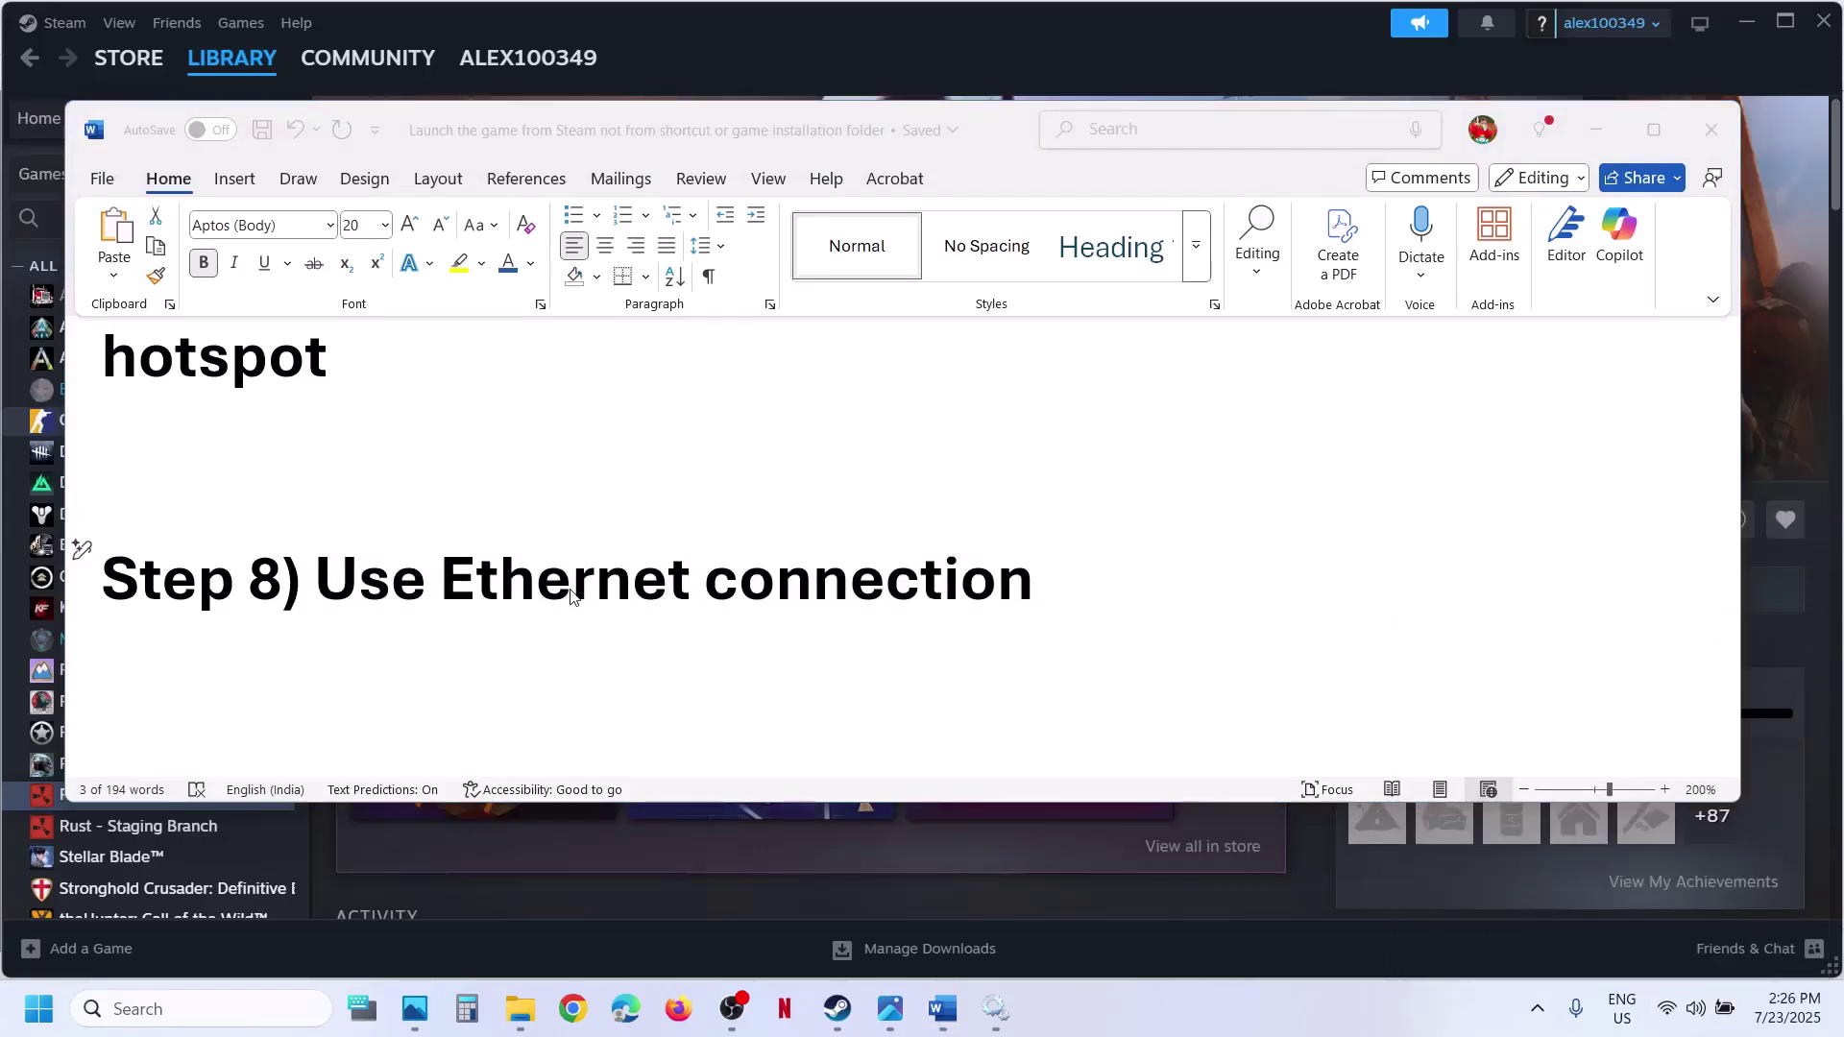
pyautogui.click(644, 600)
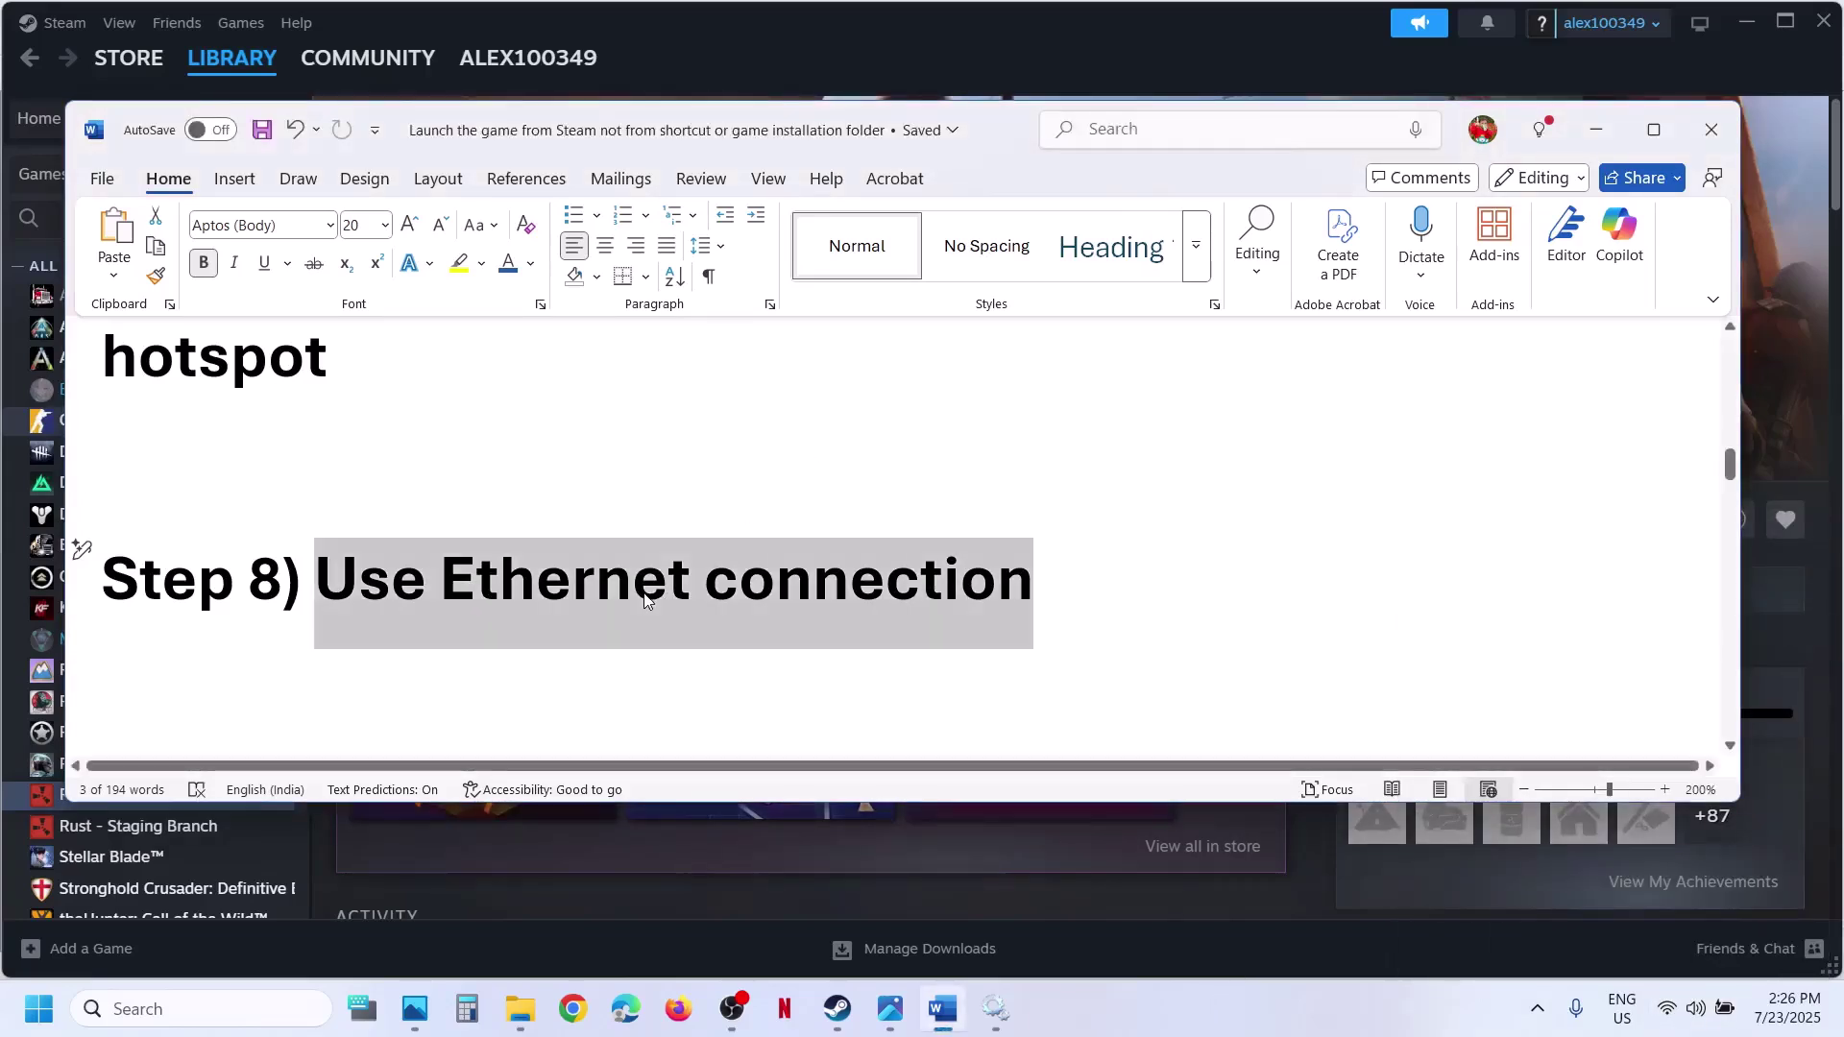
pyautogui.click(500, 597)
pyautogui.moveTo(441, 581); pyautogui.dragTo(884, 588)
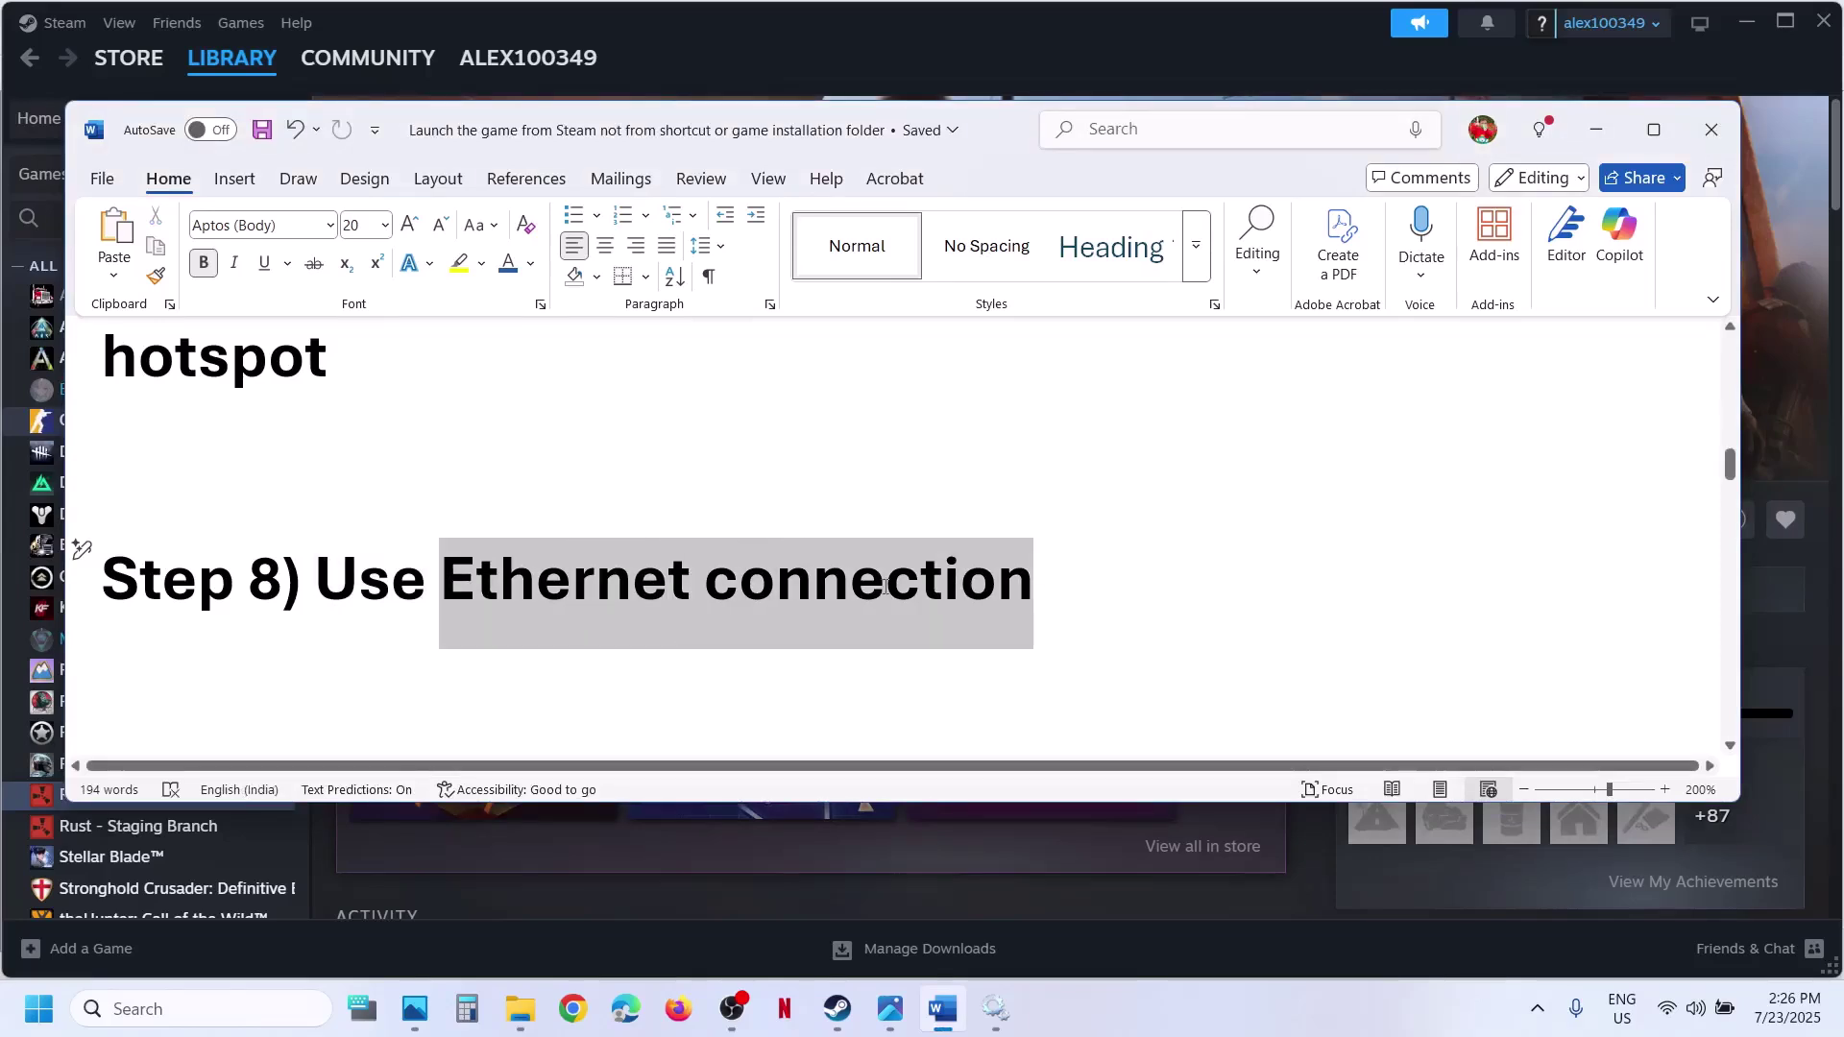
pyautogui.click(437, 675)
pyautogui.scroll(-3, 437, 670)
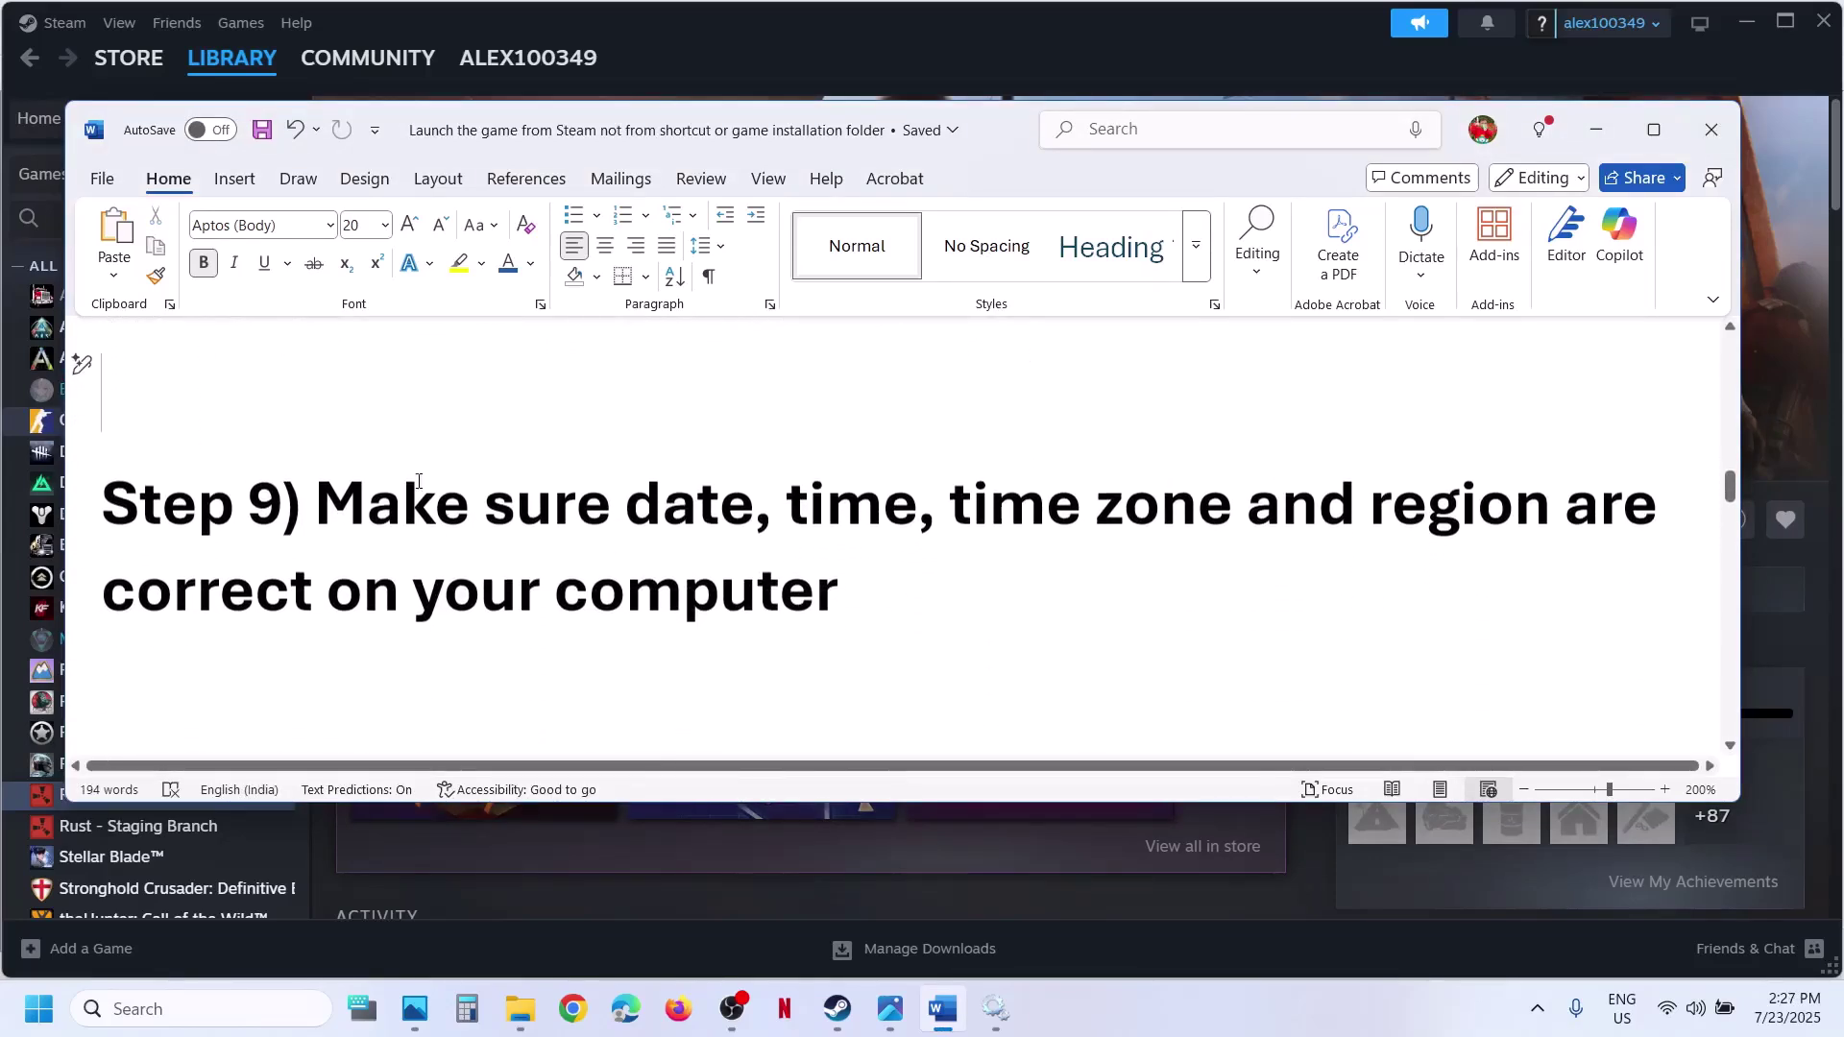
# Open the date and time settings from the taskbar clock and sync the clock.
pyautogui.moveTo(386, 480); pyautogui.dragTo(980, 580)
pyautogui.click(1667, 860)
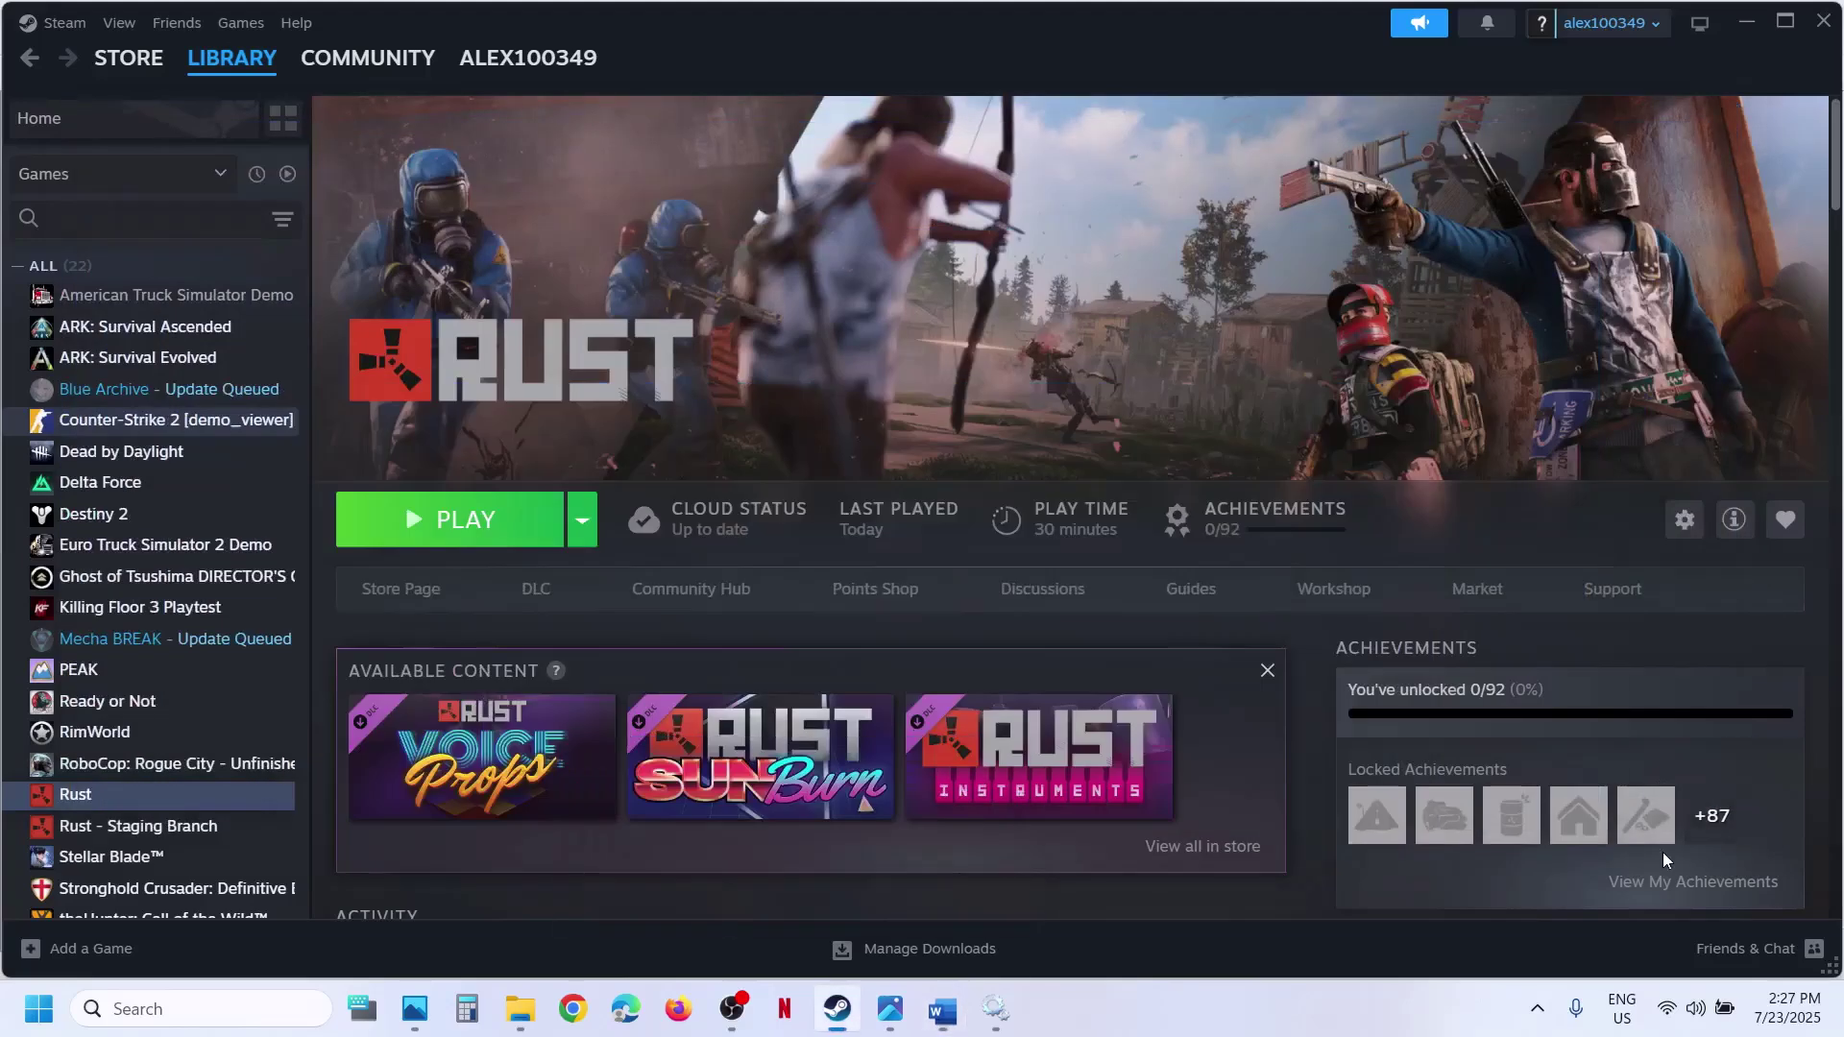
pyautogui.rightClick(1792, 1020)
pyautogui.click(1760, 907)
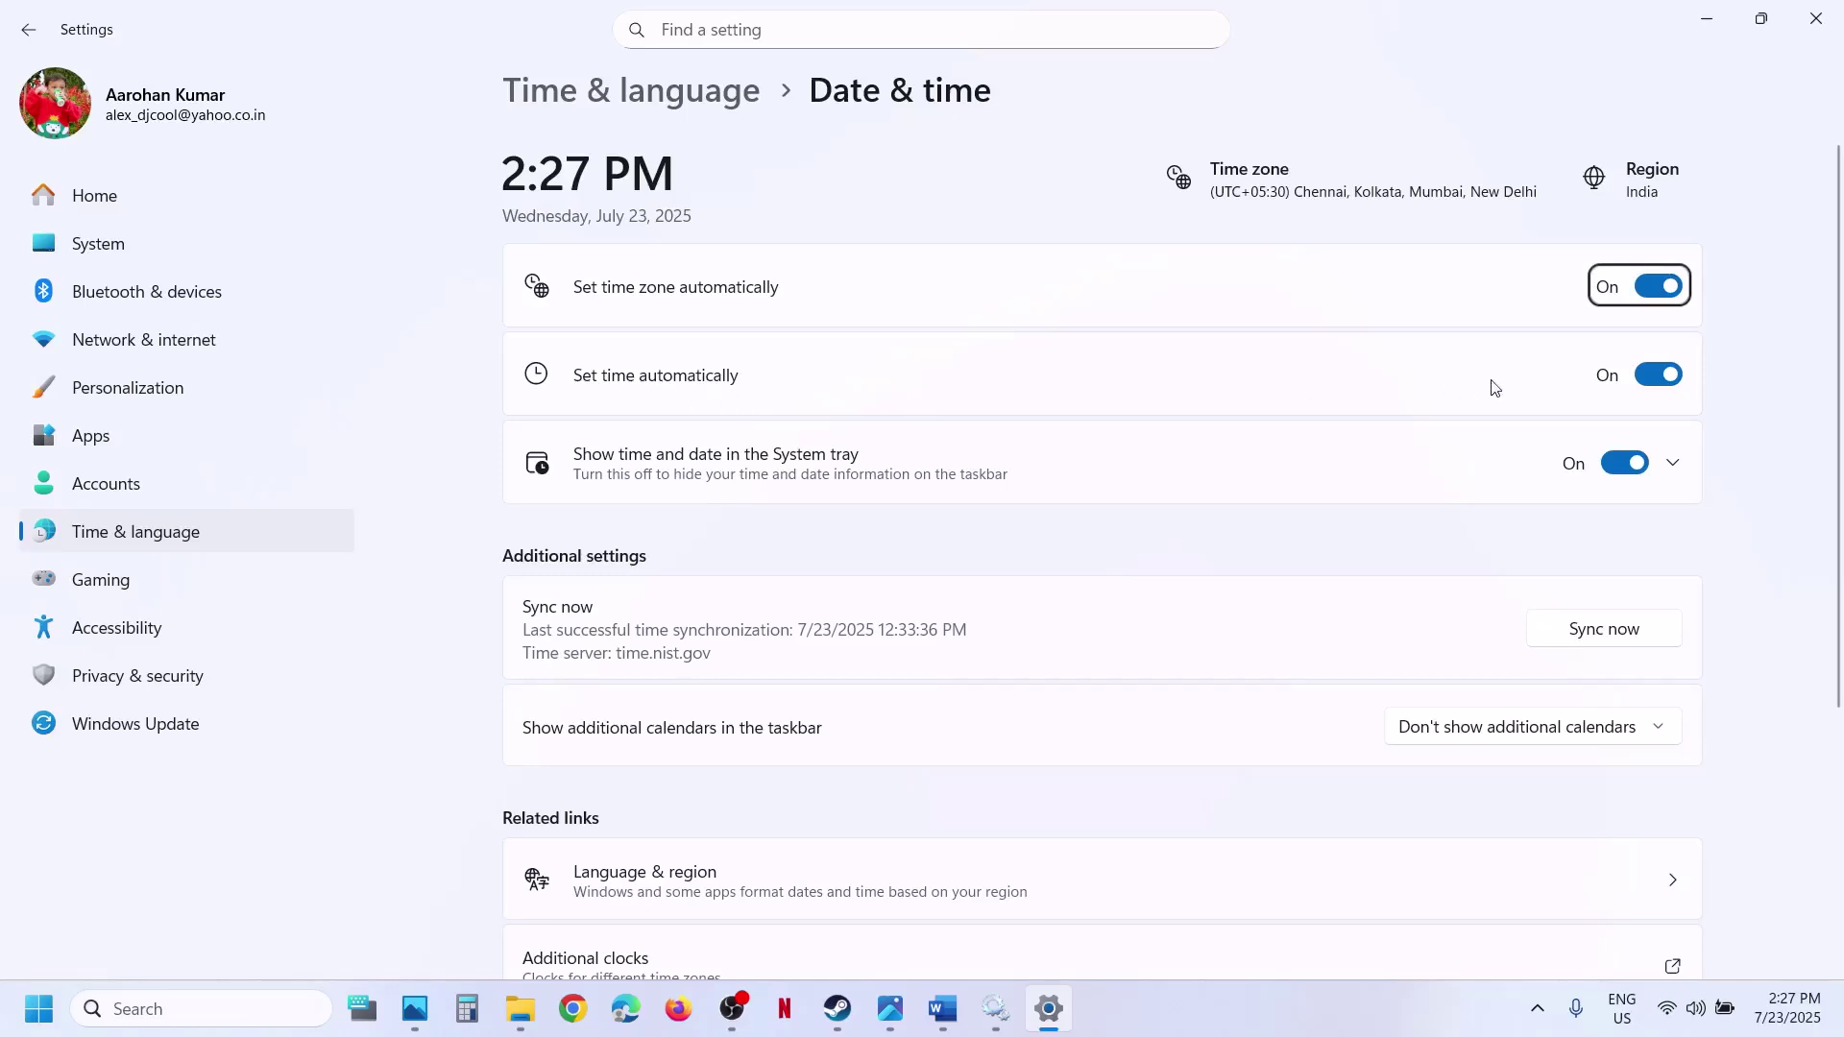
pyautogui.click(1622, 631)
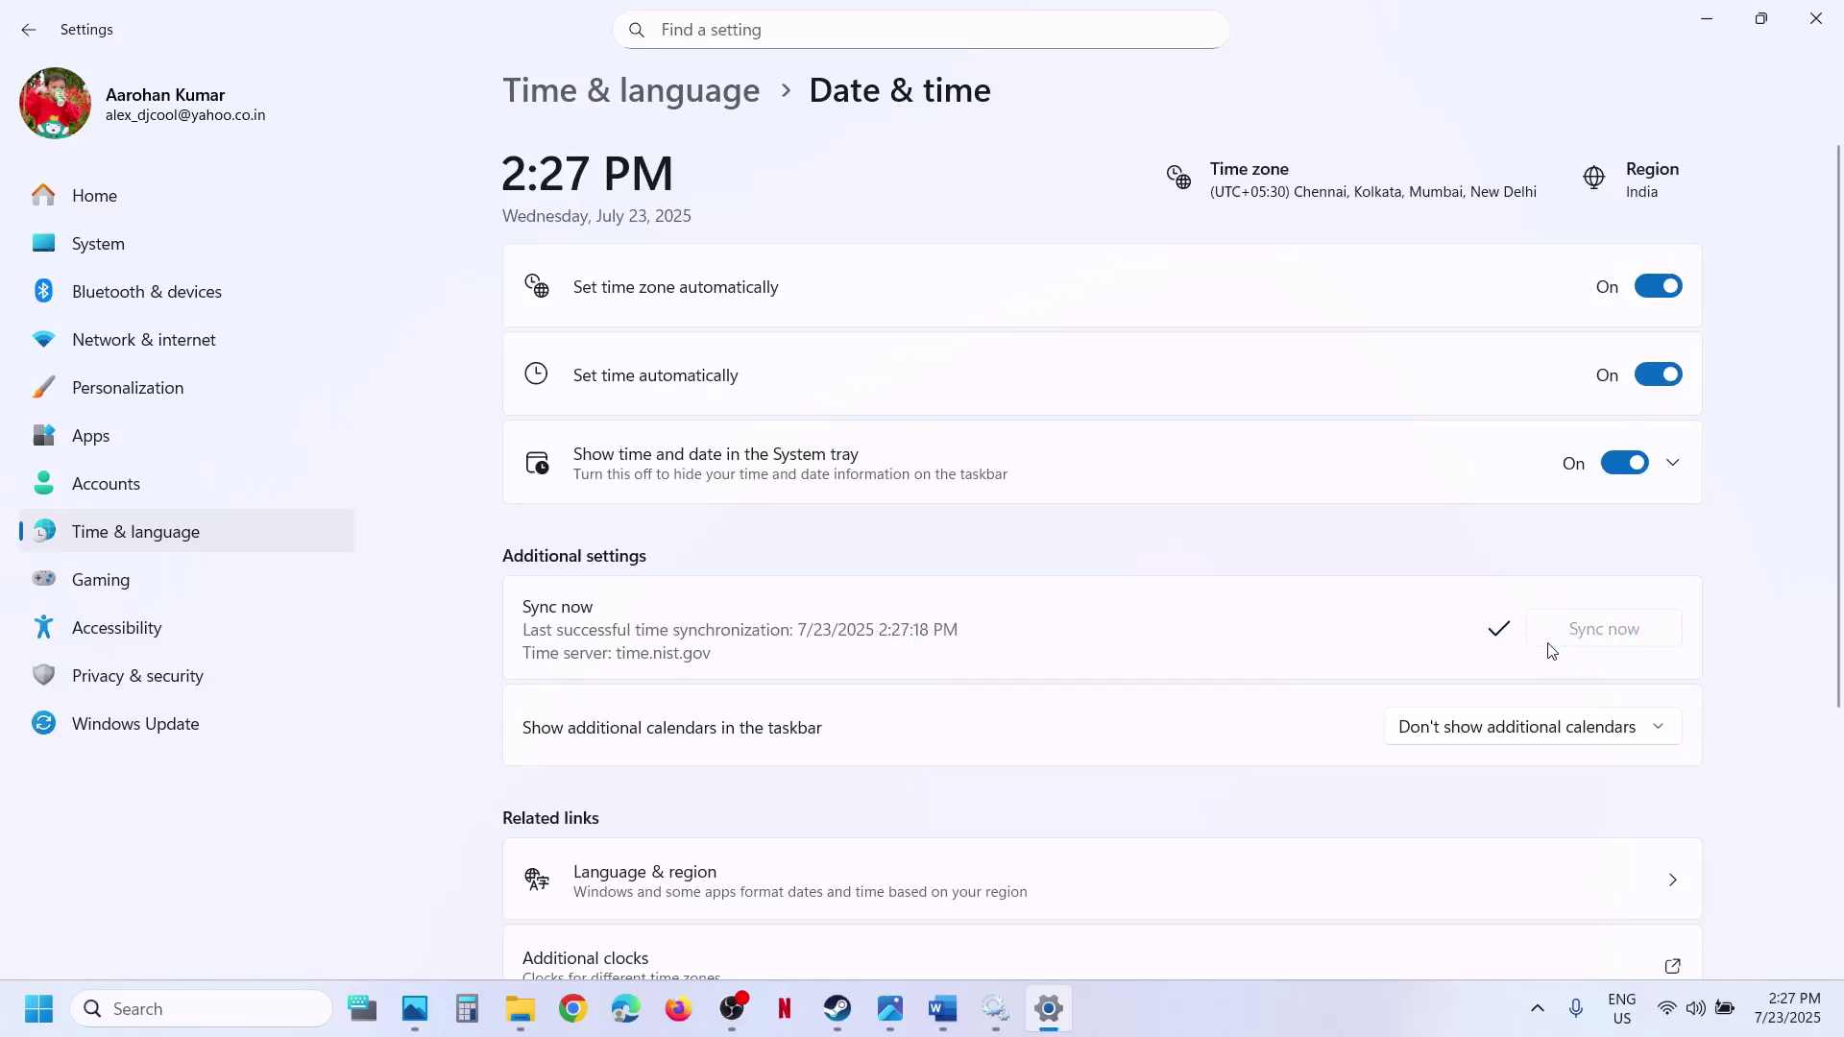
# Keep India as the country or region in Language & region, then close Settings.
pyautogui.click(220, 549)
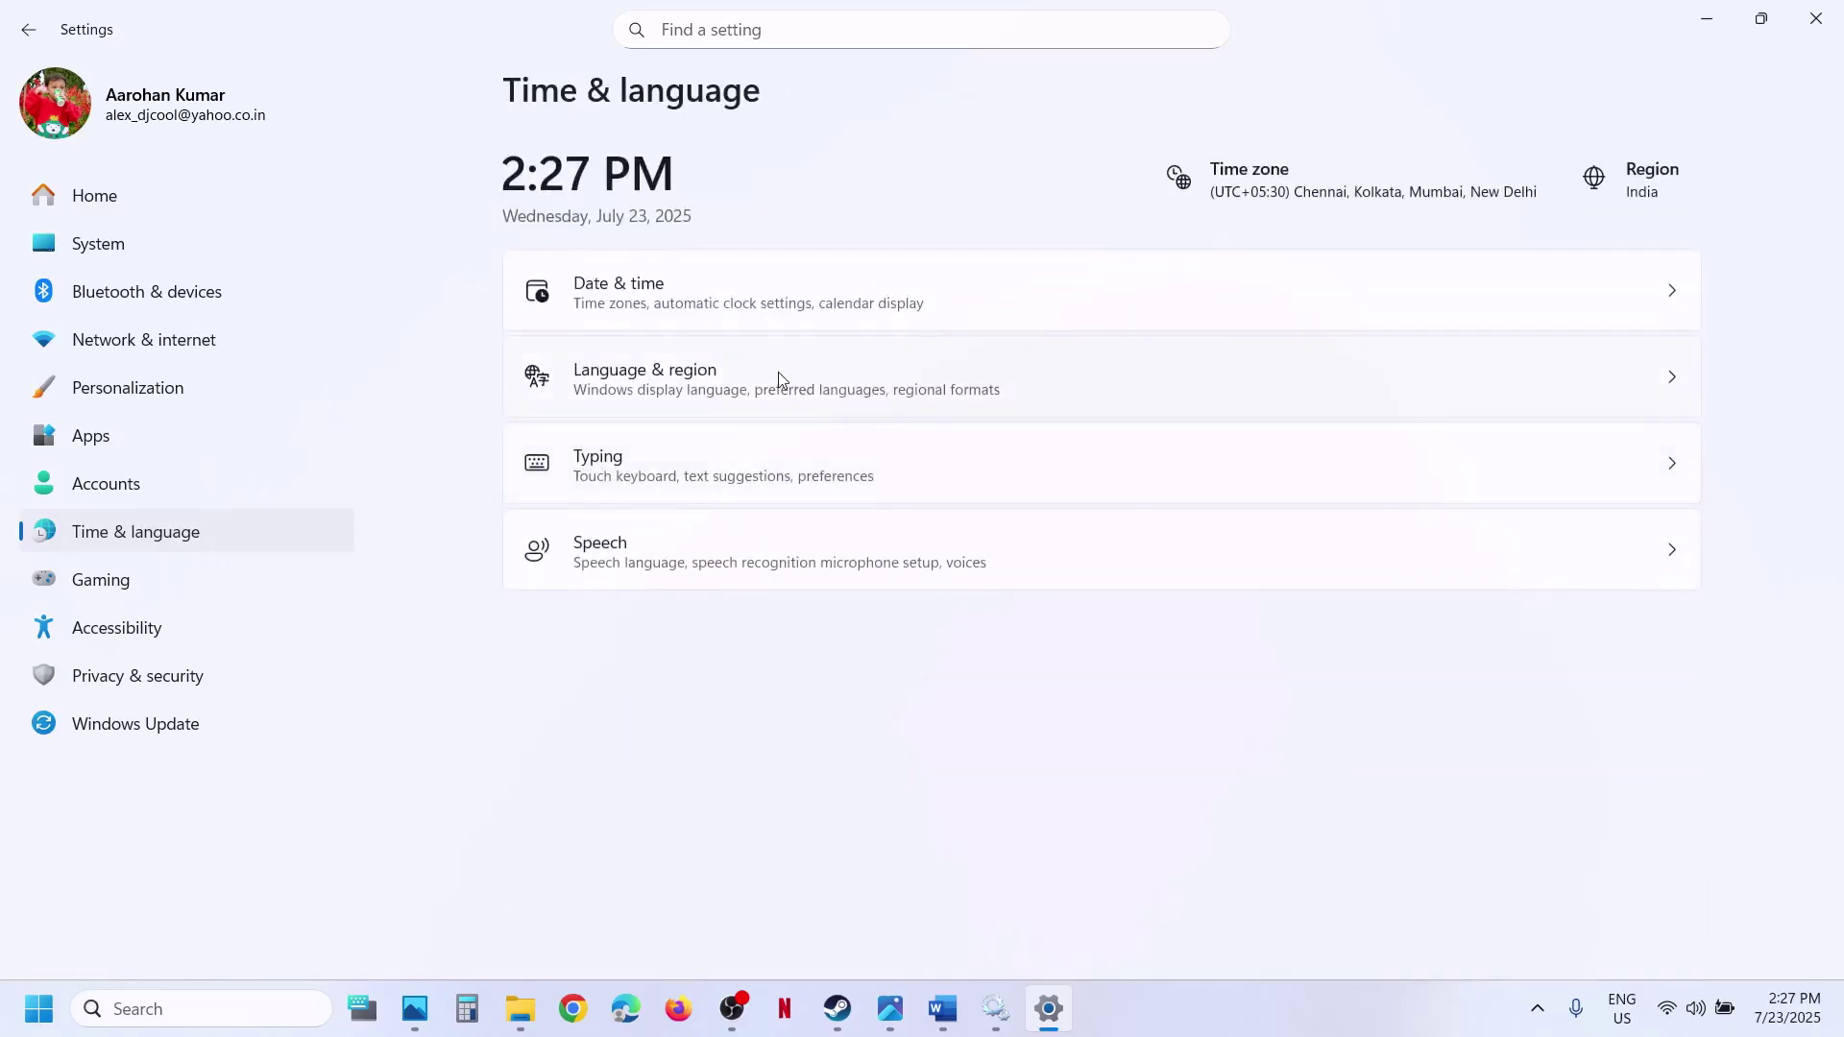
pyautogui.click(777, 372)
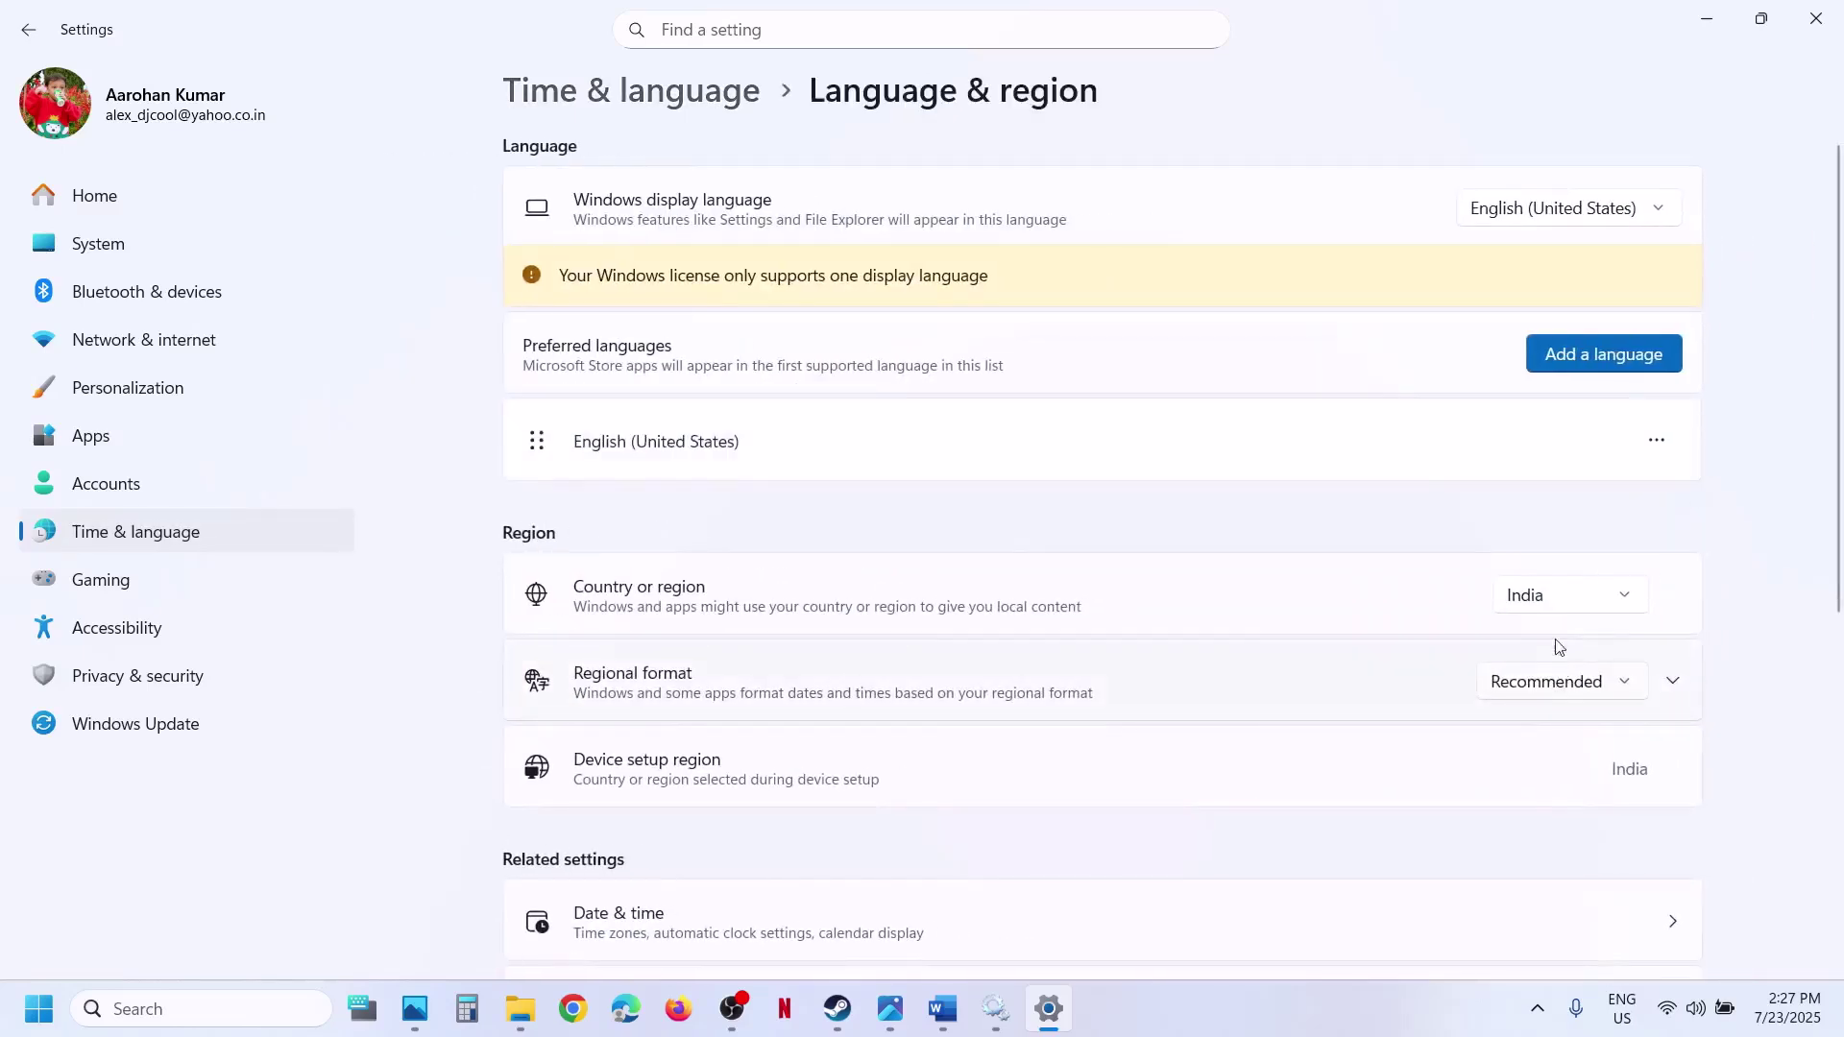
pyautogui.click(1548, 611)
pyautogui.click(1795, 144)
pyautogui.click(1804, 24)
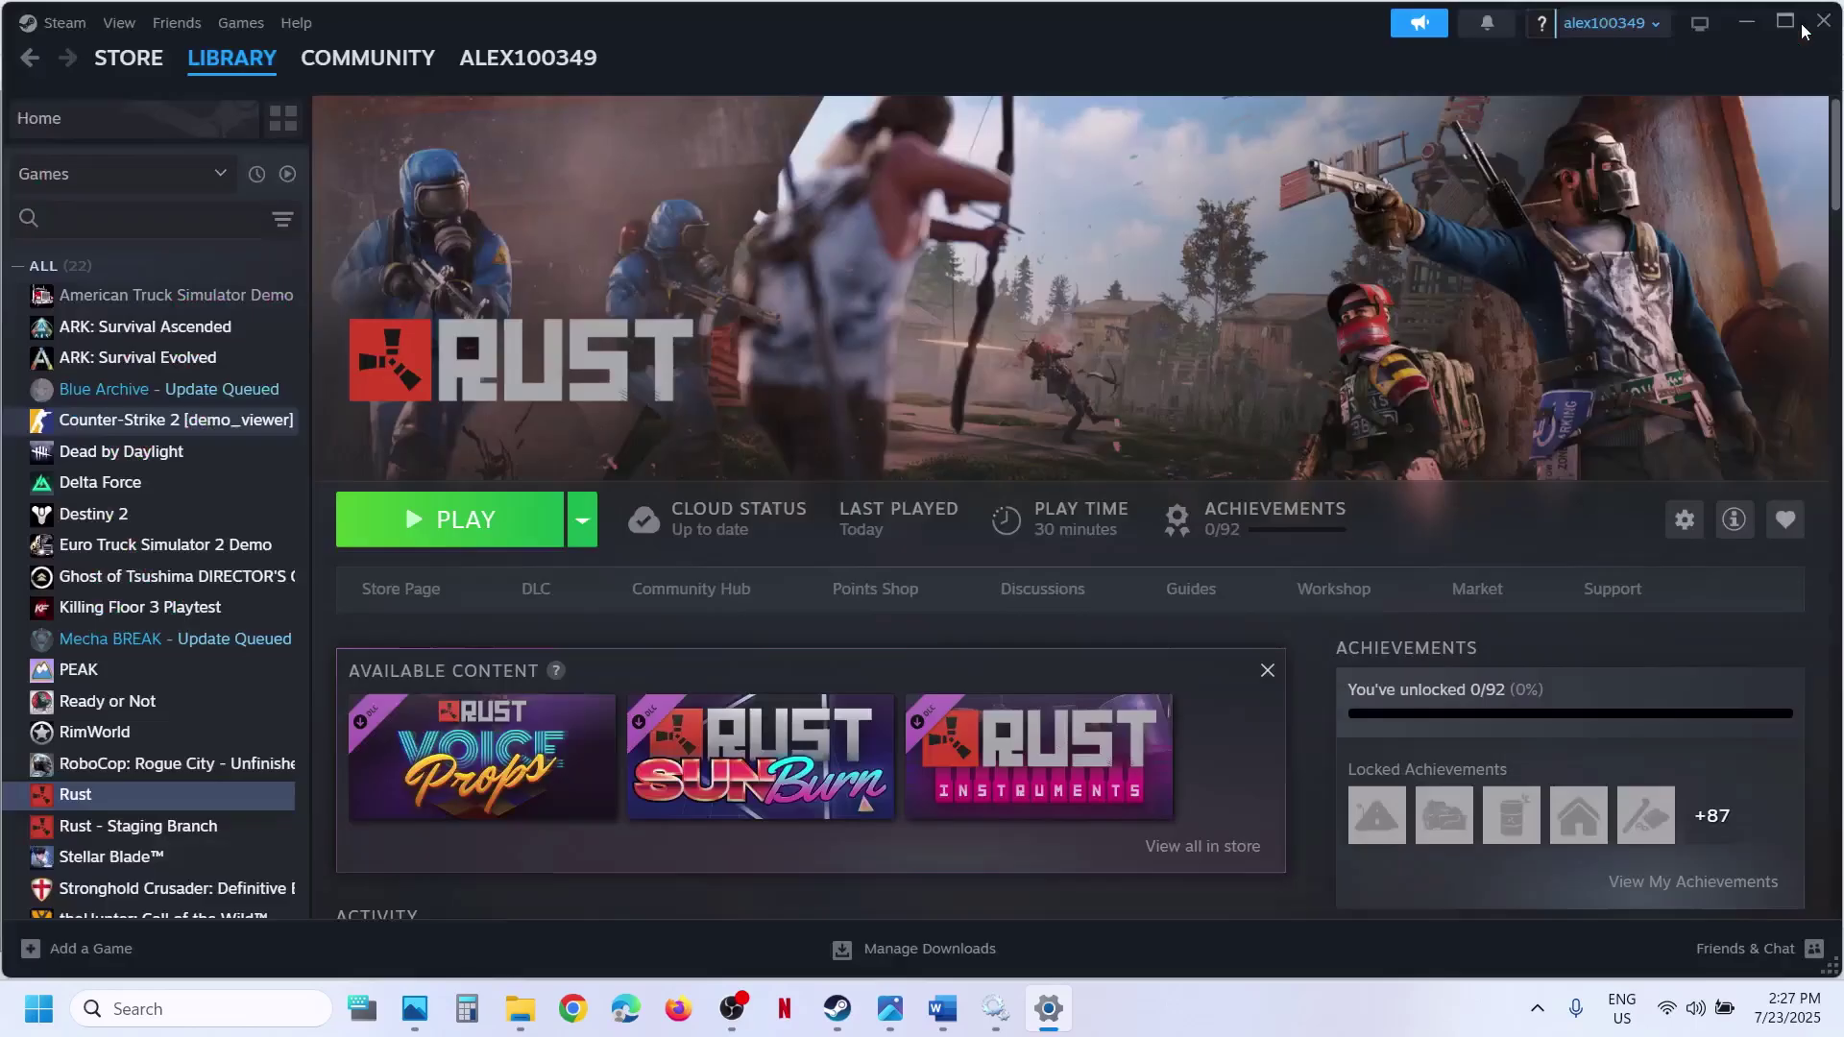
# Maximize the checklist and highlight Step 10's shut down, unplug, replug and restart phrases.
pyautogui.click(942, 1028)
pyautogui.scroll(-3, 876, 632)
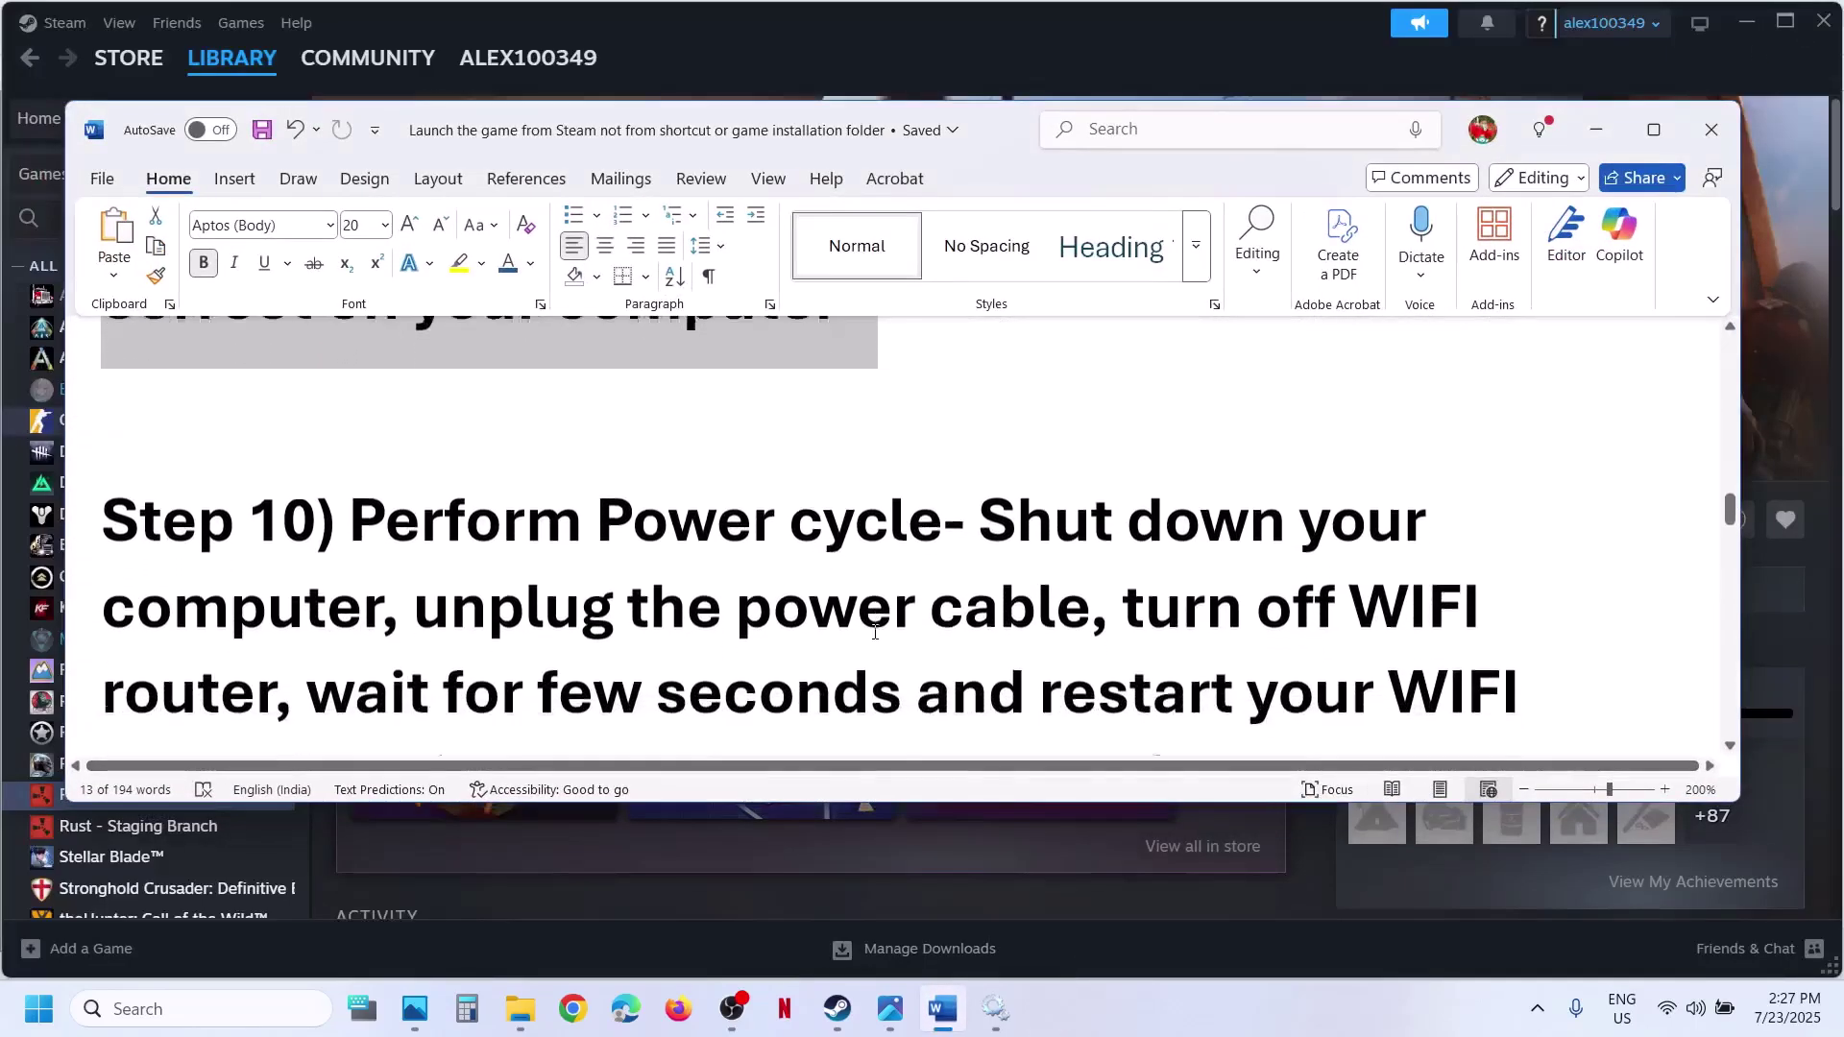
pyautogui.click(1653, 138)
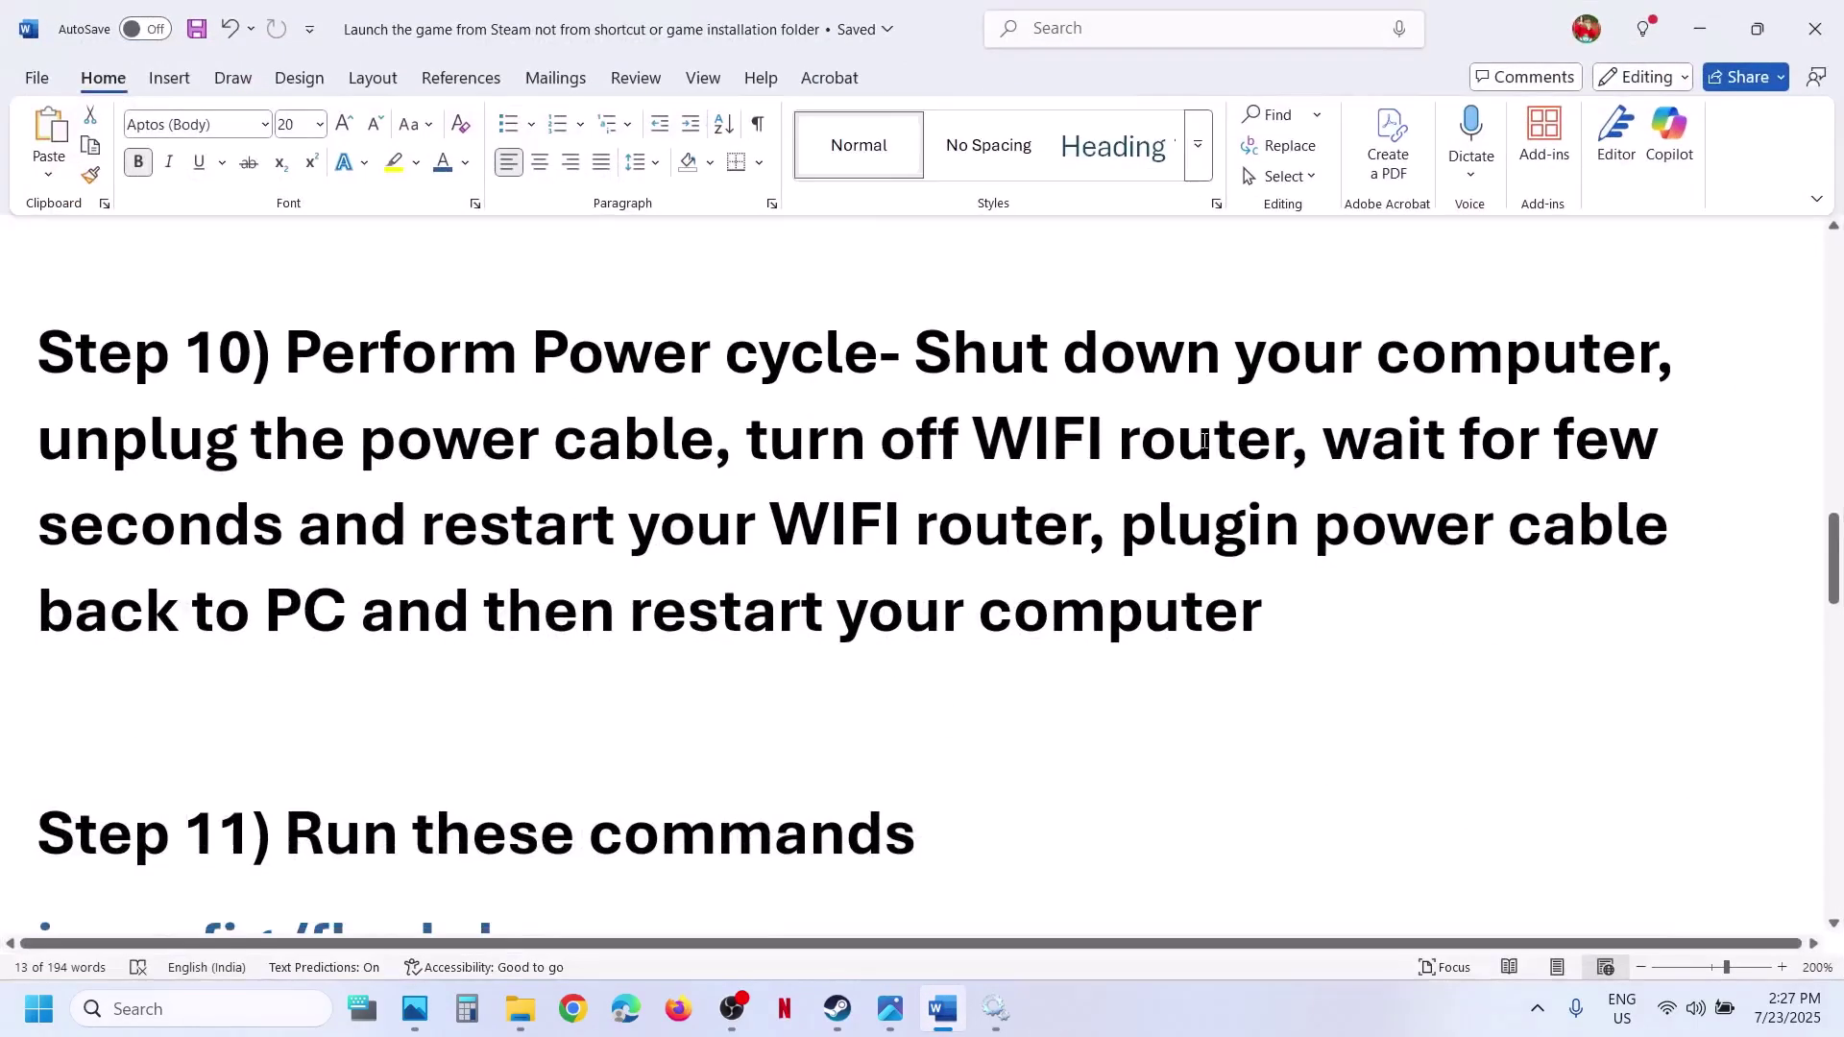
pyautogui.moveTo(920, 407); pyautogui.dragTo(1656, 412)
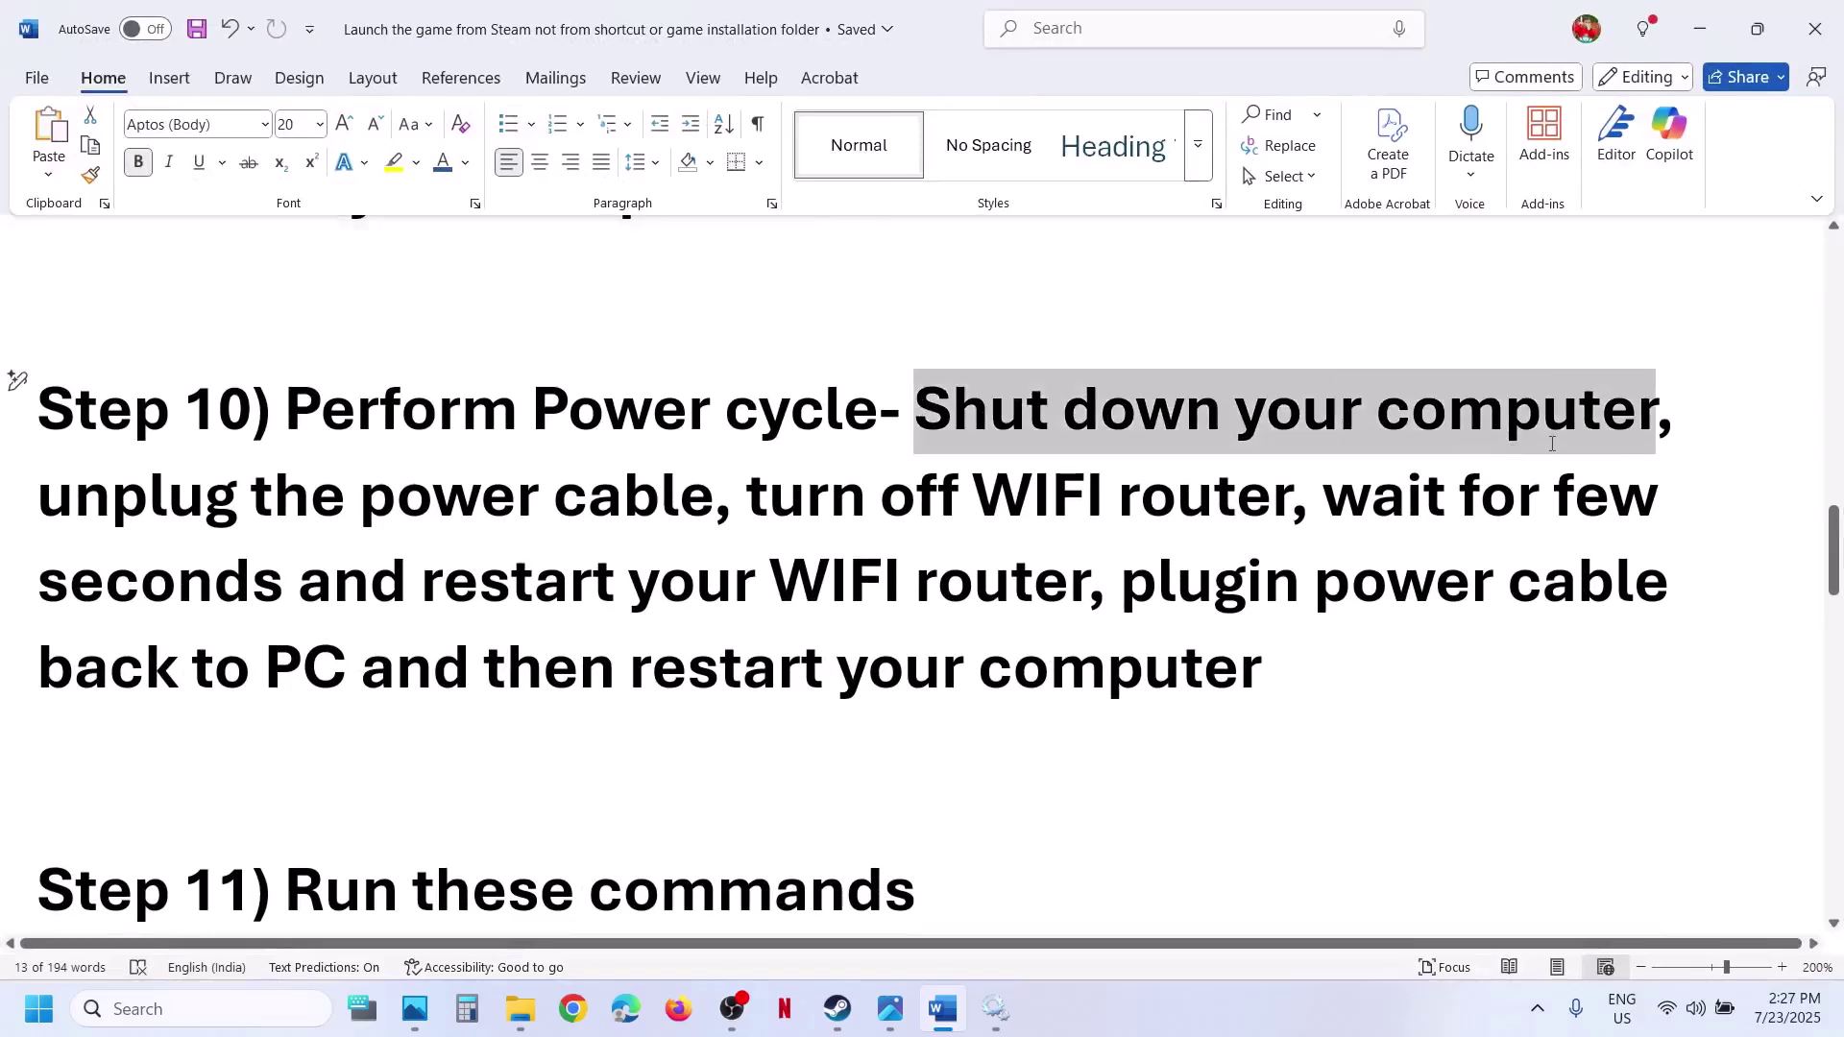
pyautogui.moveTo(96, 510); pyautogui.dragTo(994, 605)
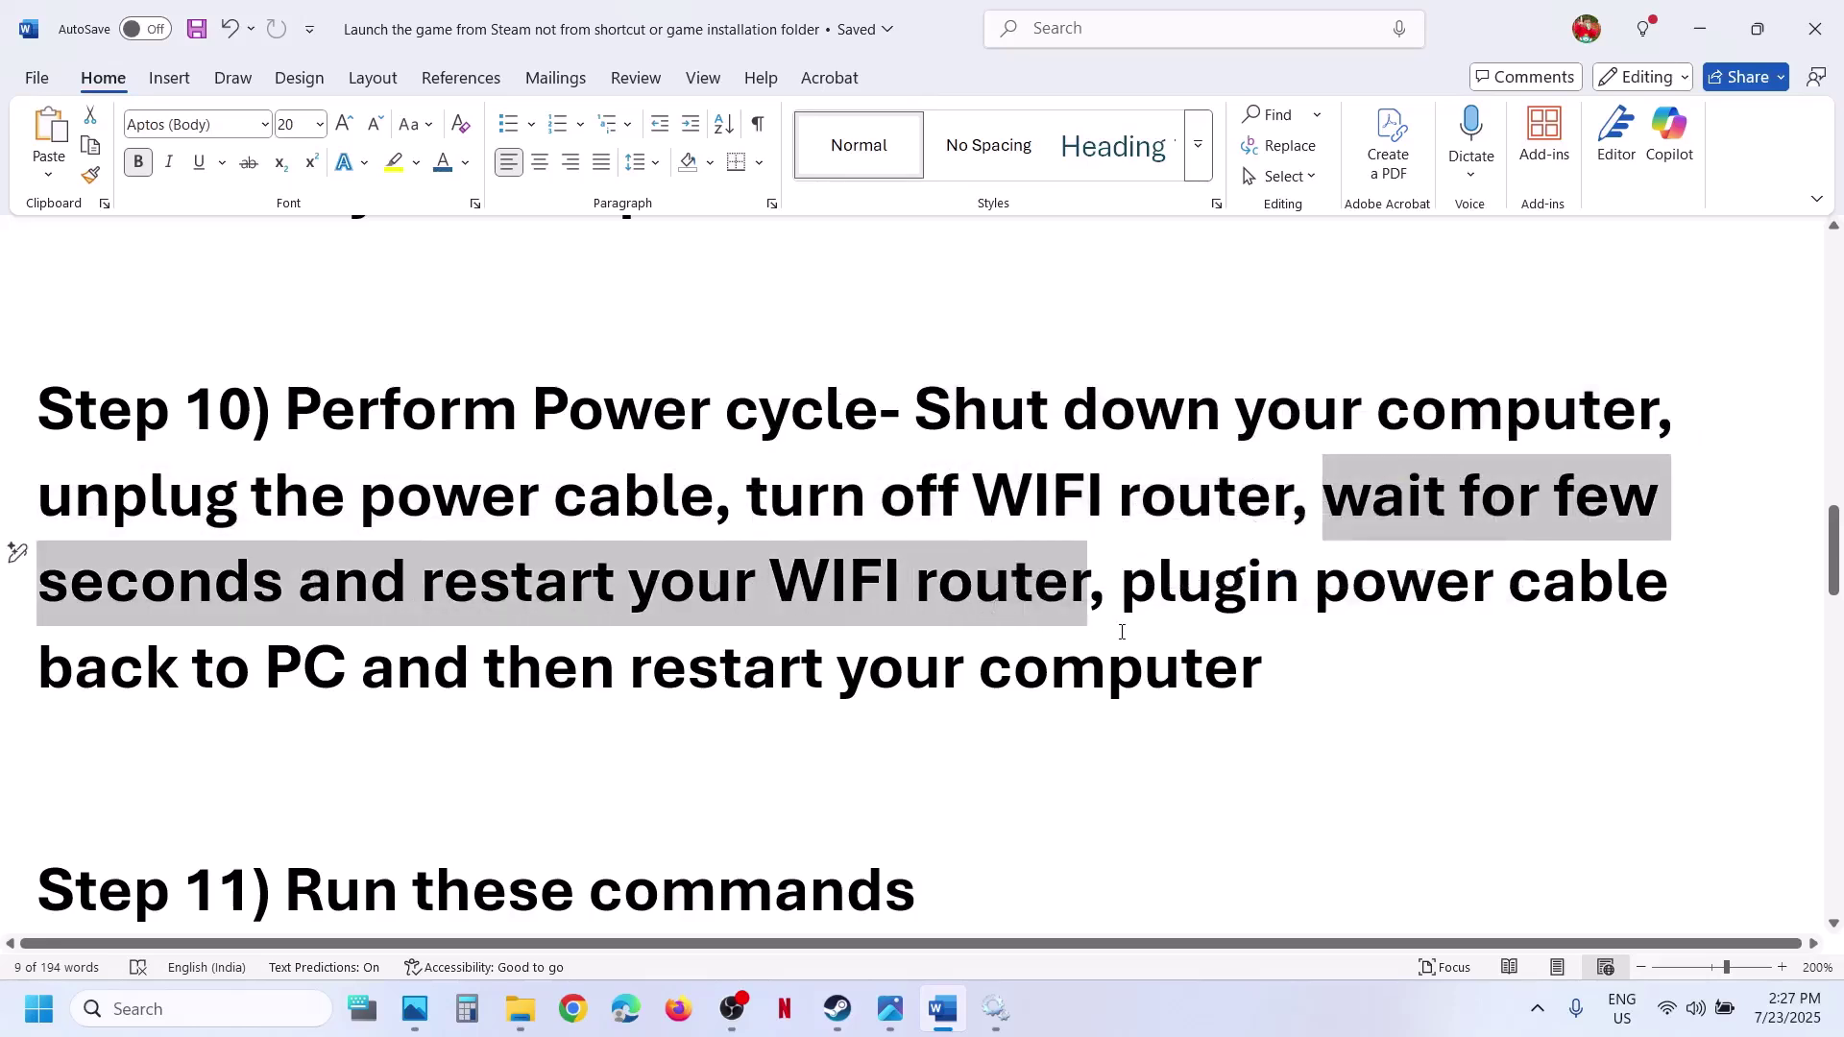
pyautogui.press('Down')
pyautogui.moveTo(1130, 590); pyautogui.dragTo(373, 672)
pyautogui.moveTo(485, 672); pyautogui.dragTo(1263, 673)
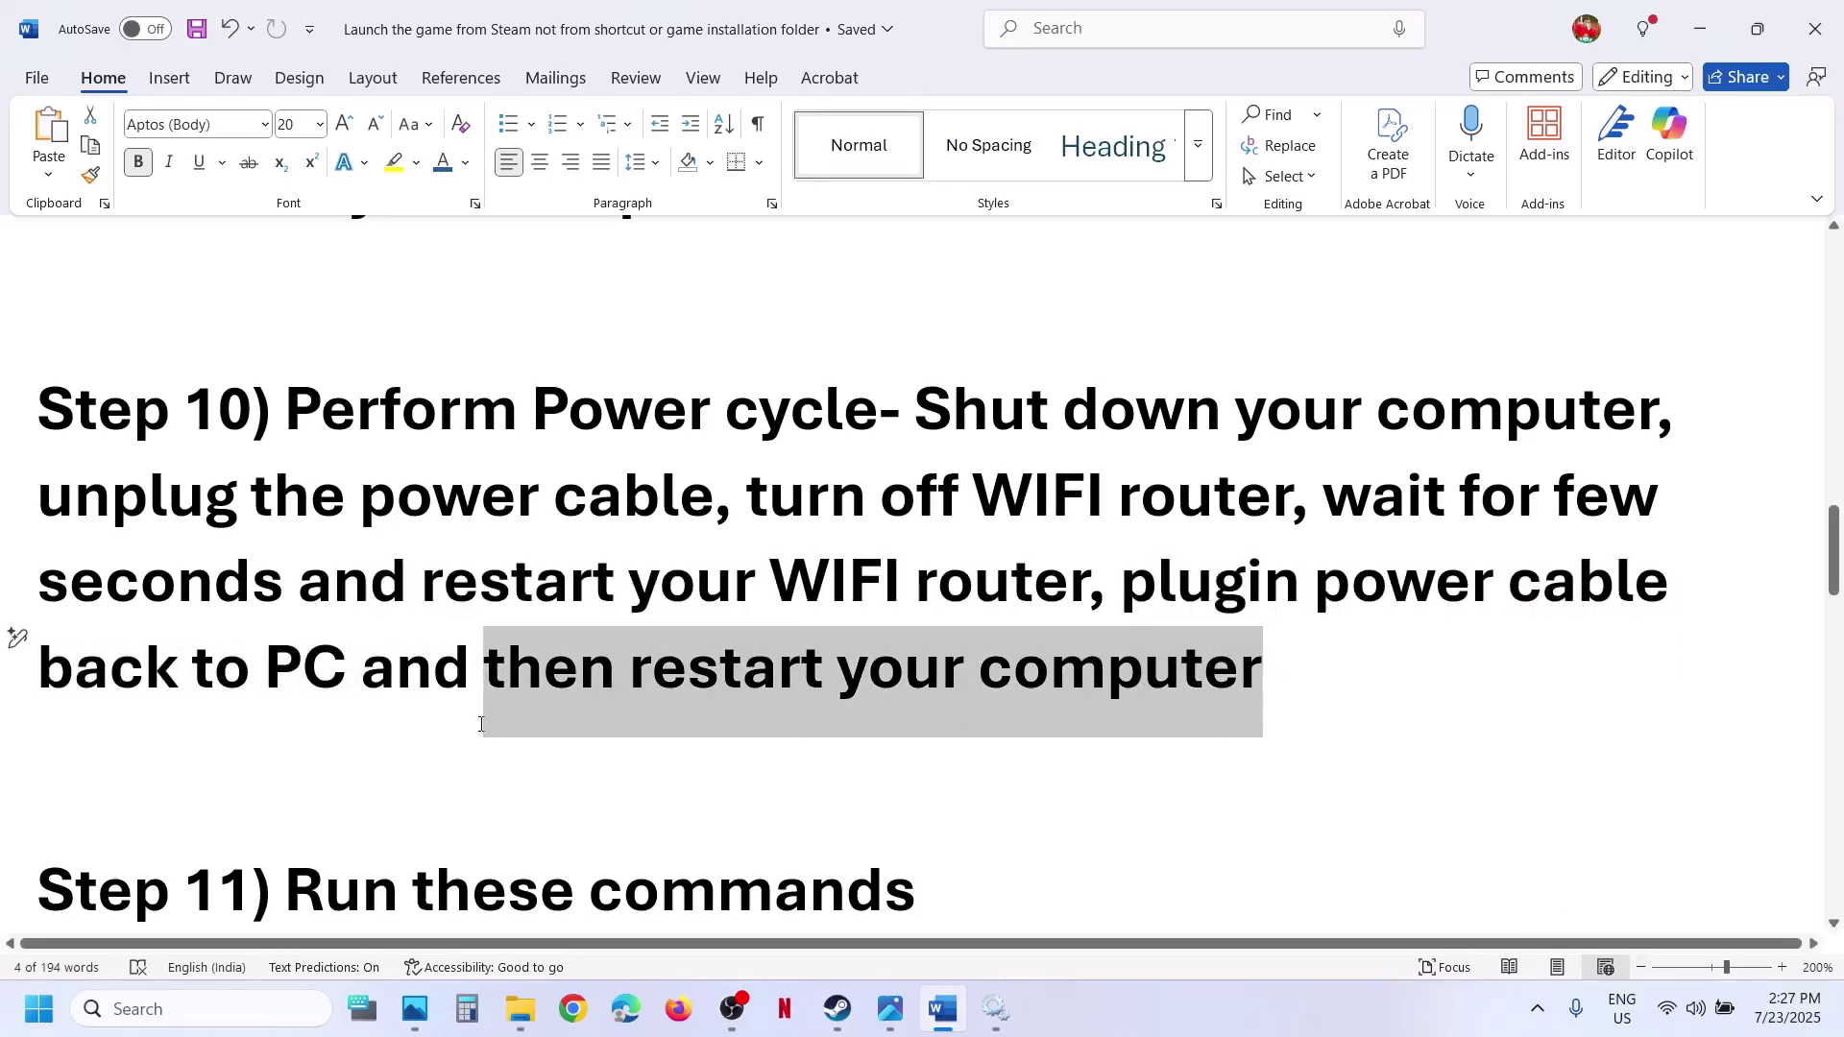
pyautogui.scroll(-5, 482, 725)
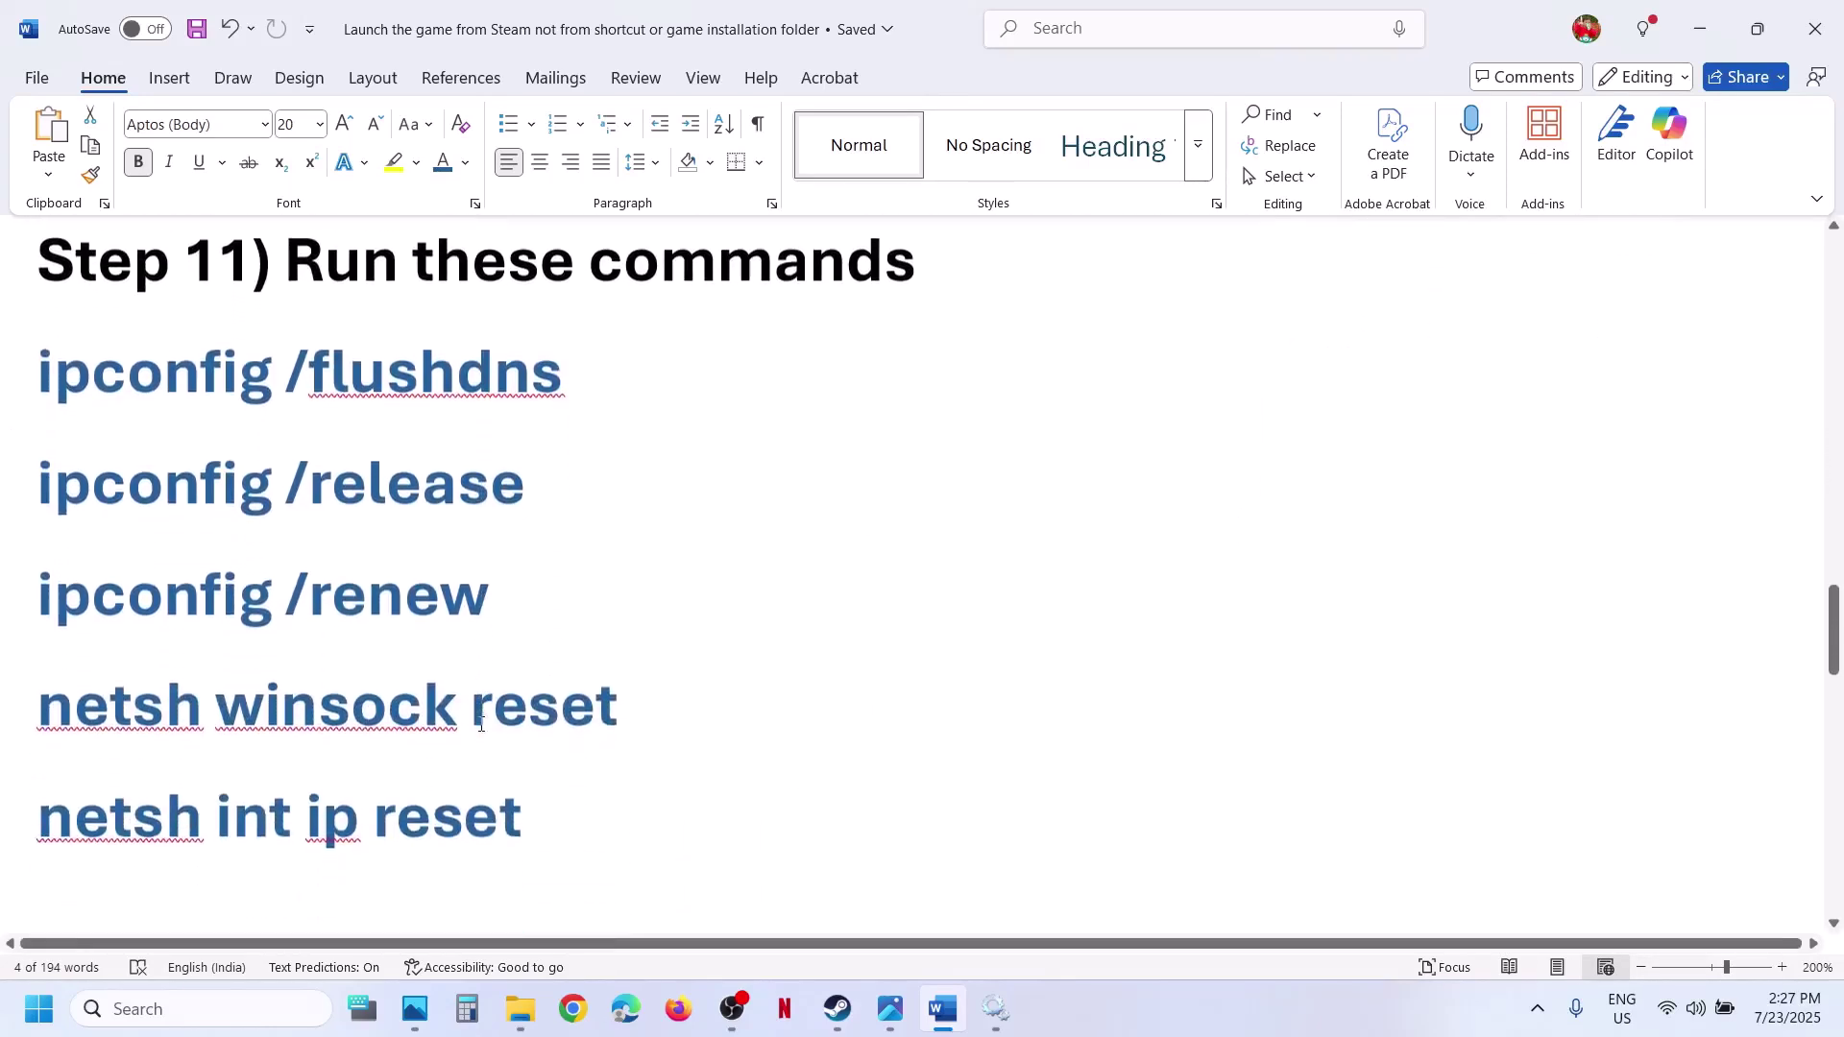
# Launch Command Prompt as administrator from a 'cmd' search and approve the UAC prompt.
pyautogui.click(192, 1008)
pyautogui.write('cmd')
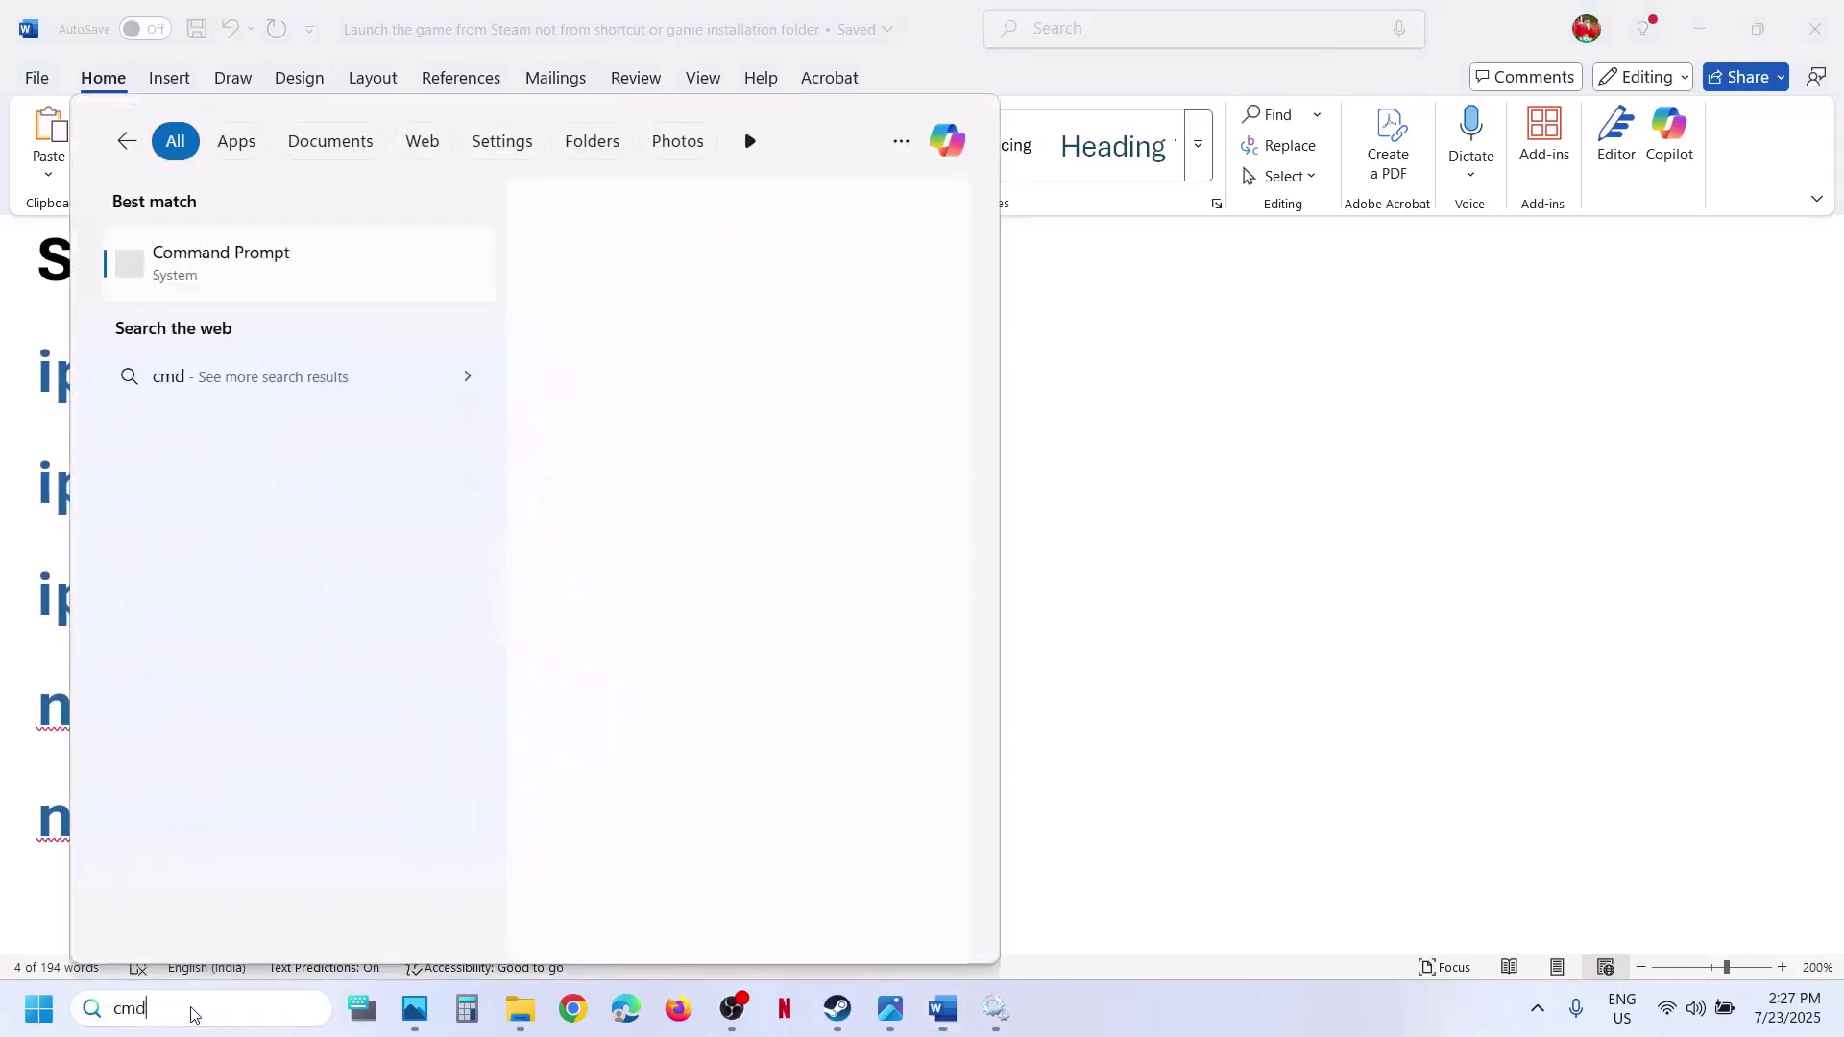
pyautogui.rightClick(317, 274)
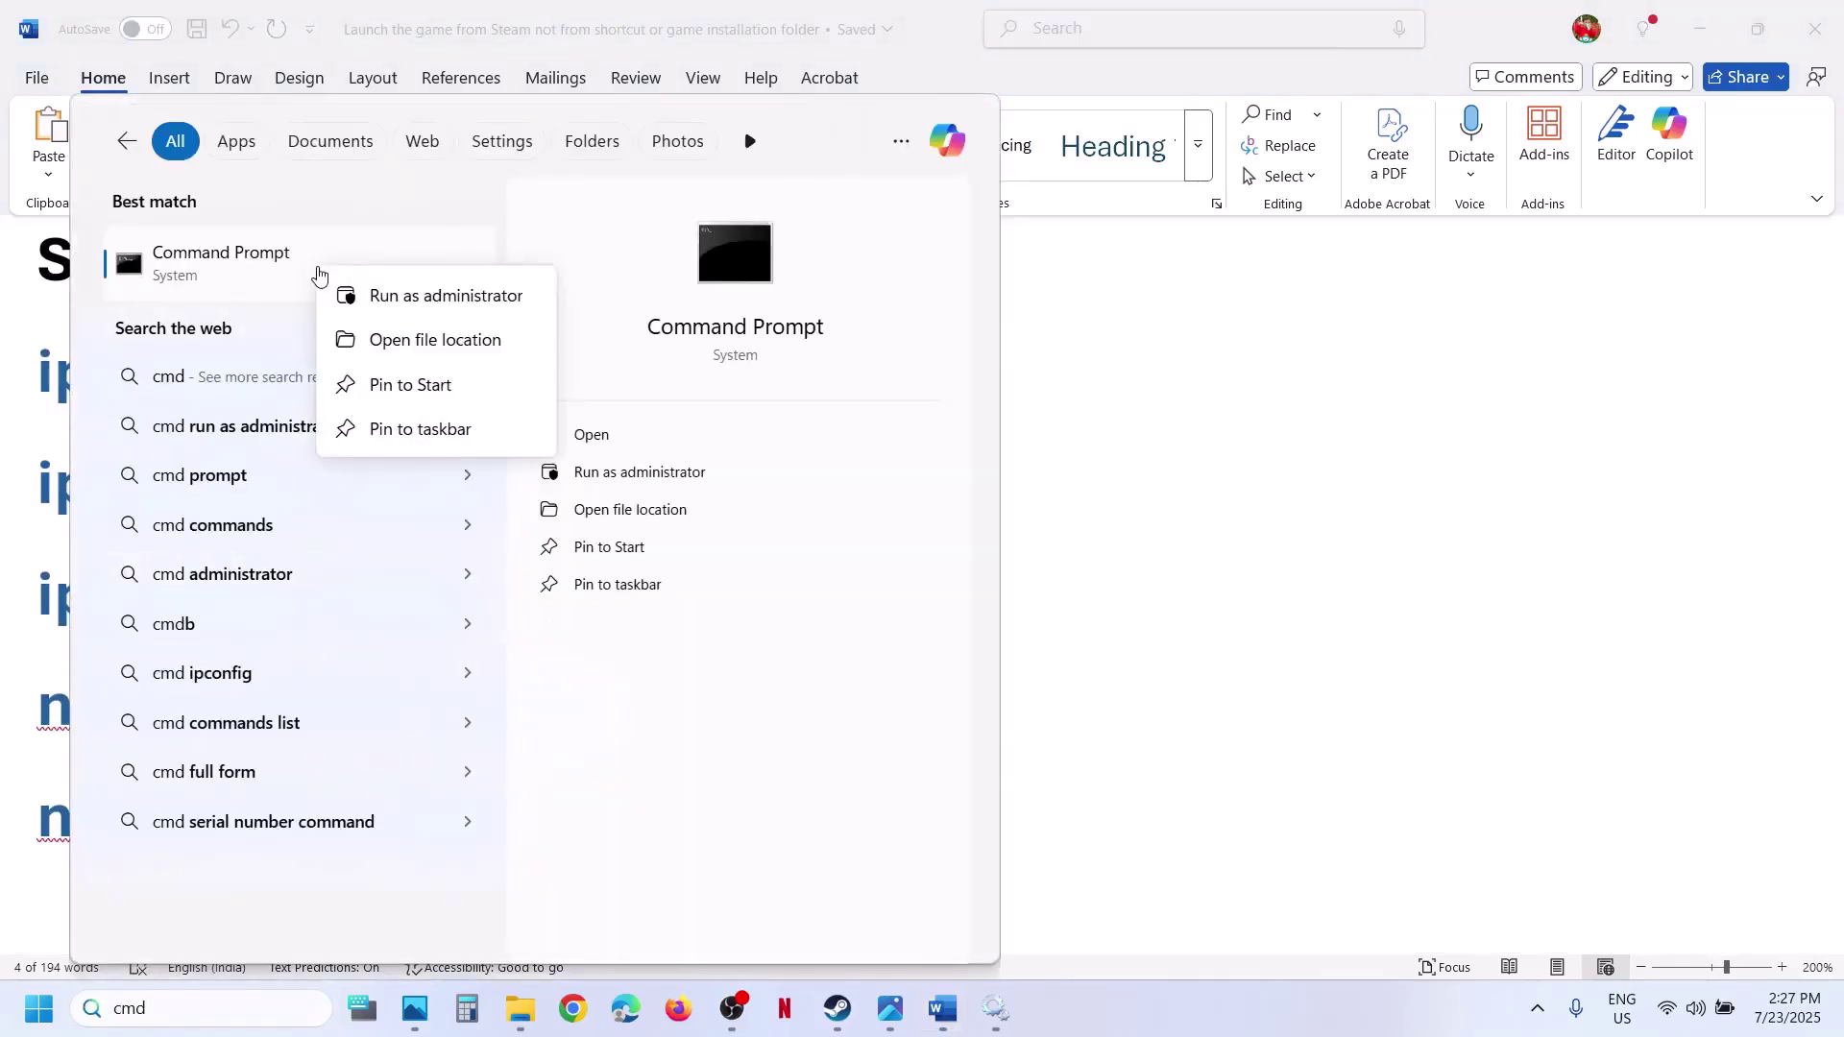
pyautogui.click(424, 299)
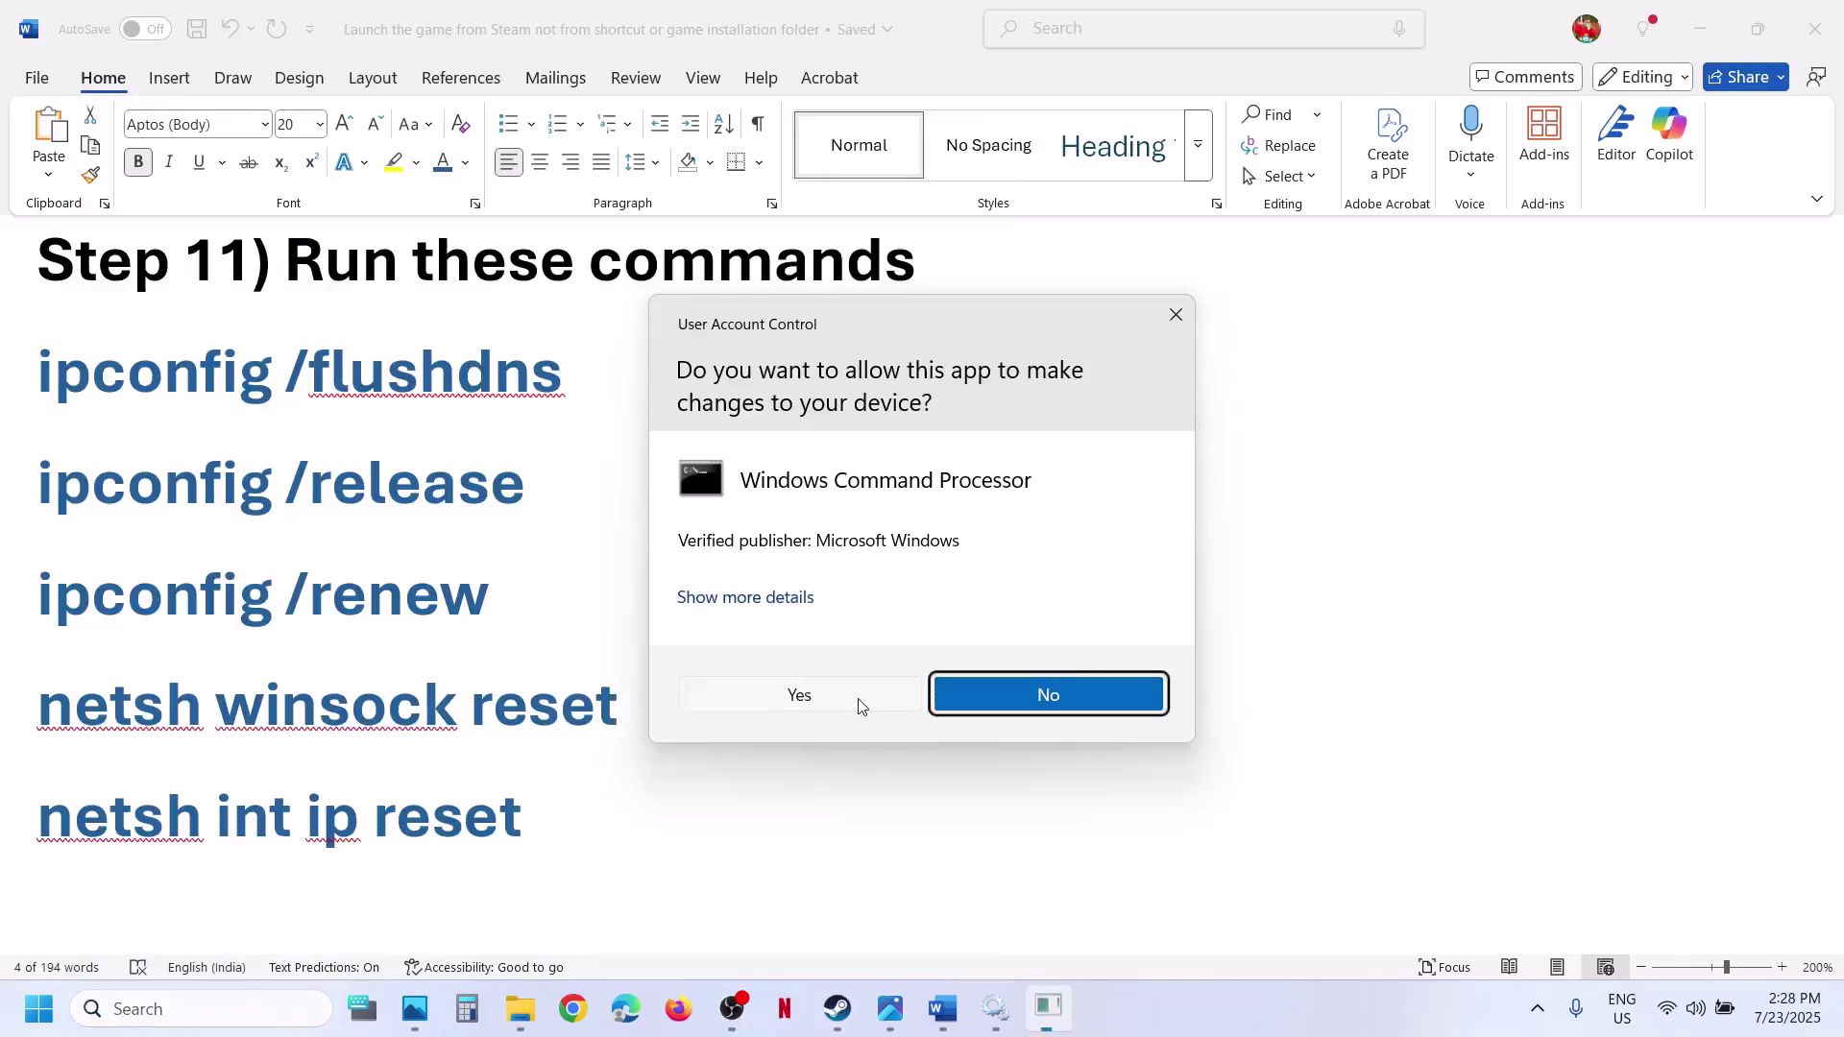
pyautogui.click(799, 695)
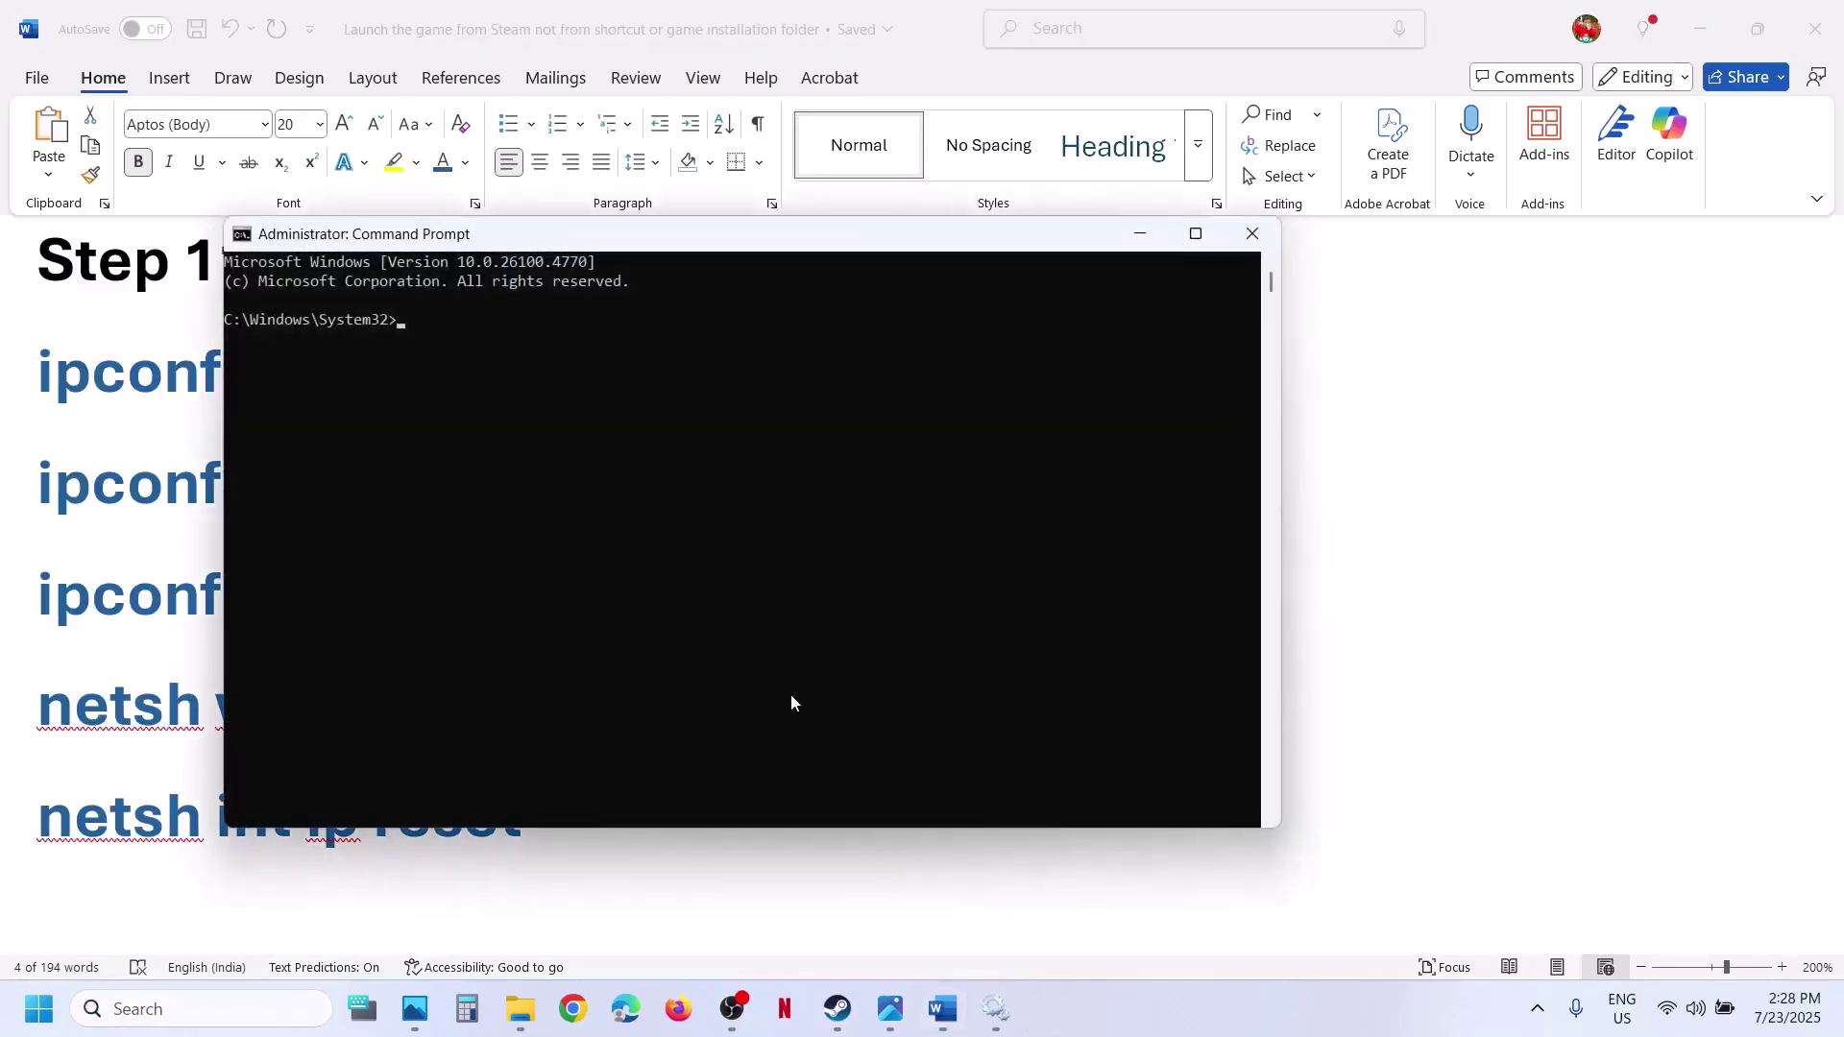
pyautogui.doubleClick(554, 368)
# Copy ipconfig /flushdns from the checklist and run it in Command Prompt.
pyautogui.click(554, 368)
pyautogui.click(21, 349)
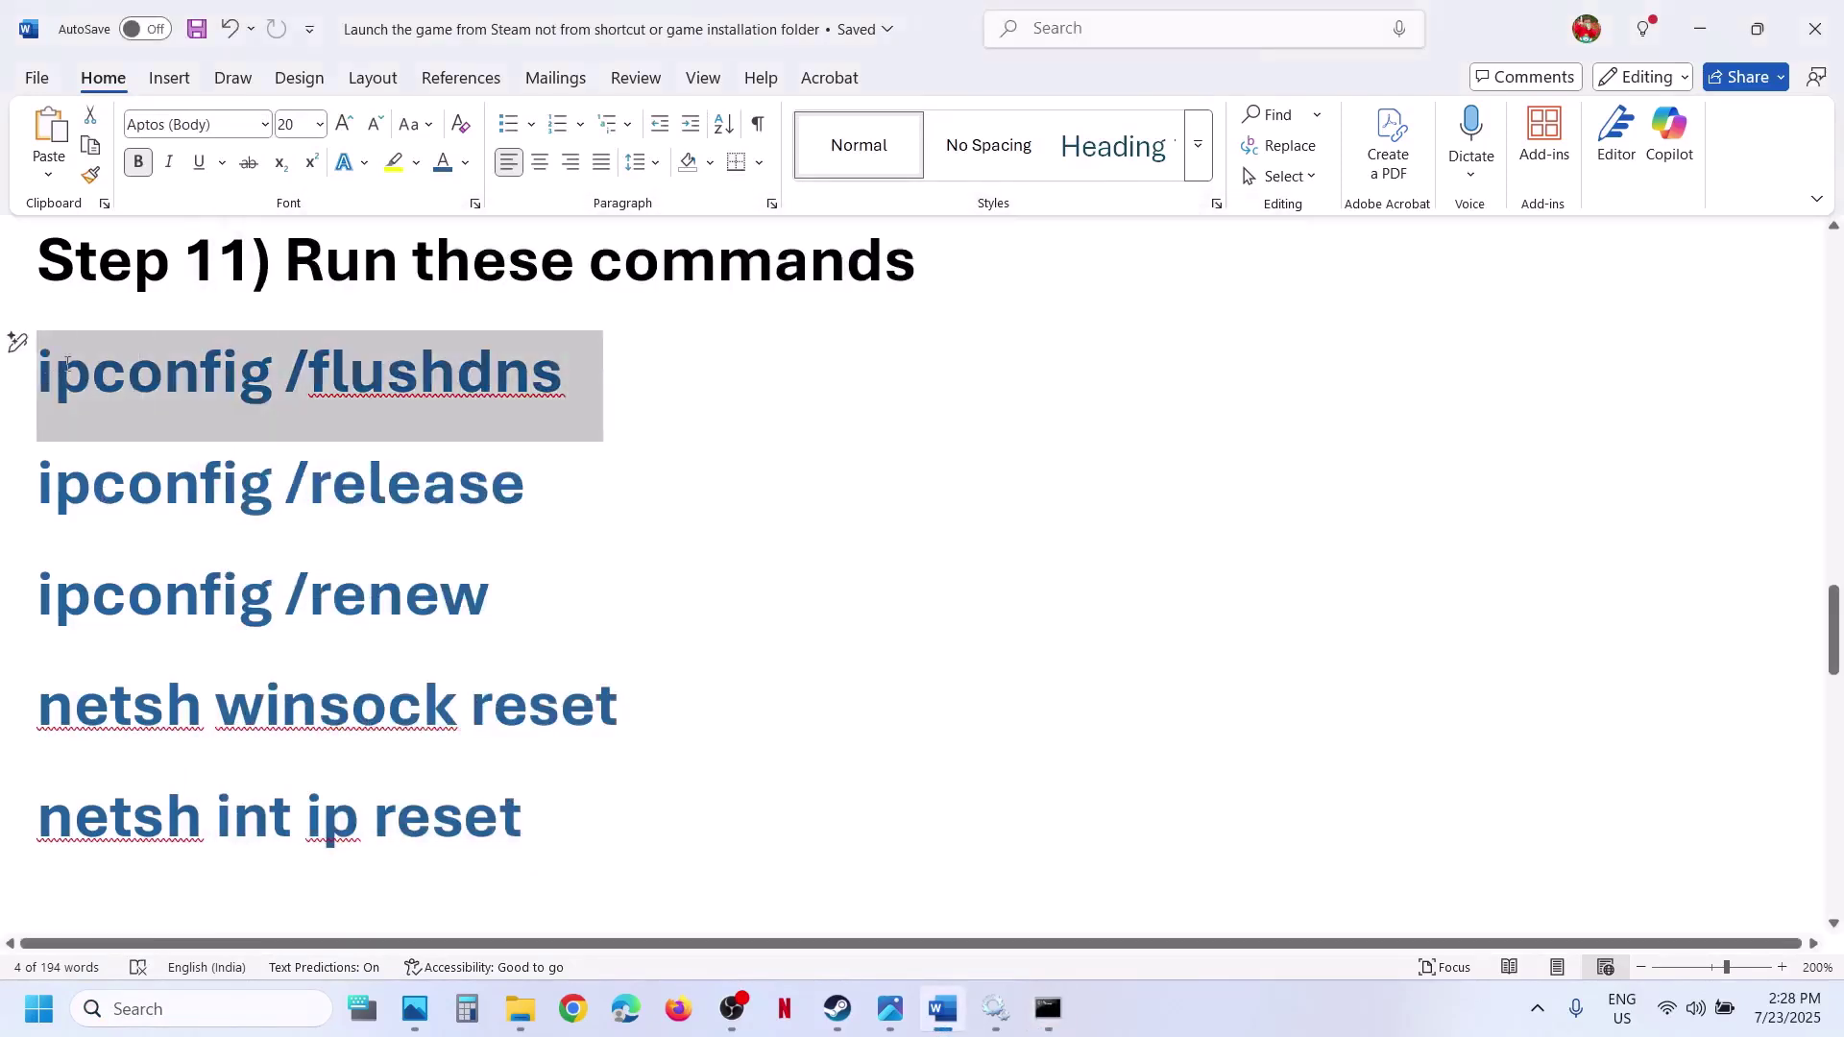
pyautogui.rightClick(43, 369)
pyautogui.click(106, 494)
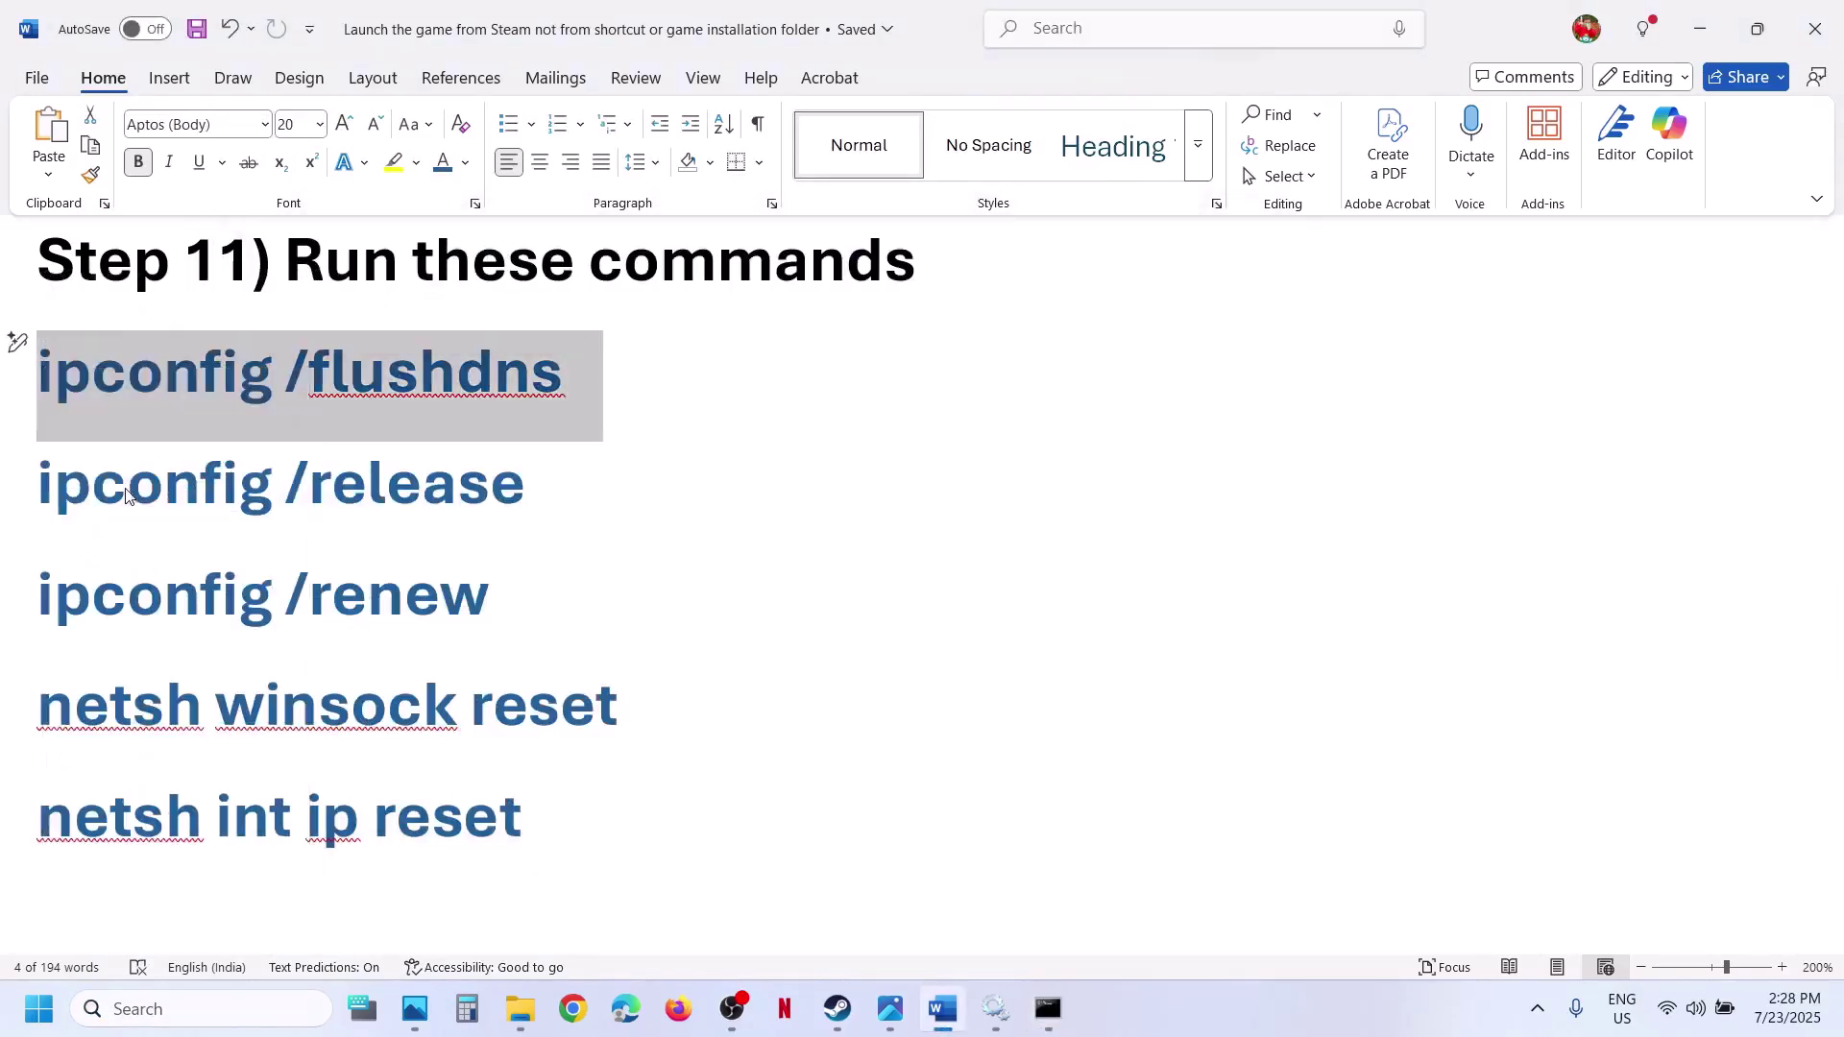
pyautogui.click(1049, 1010)
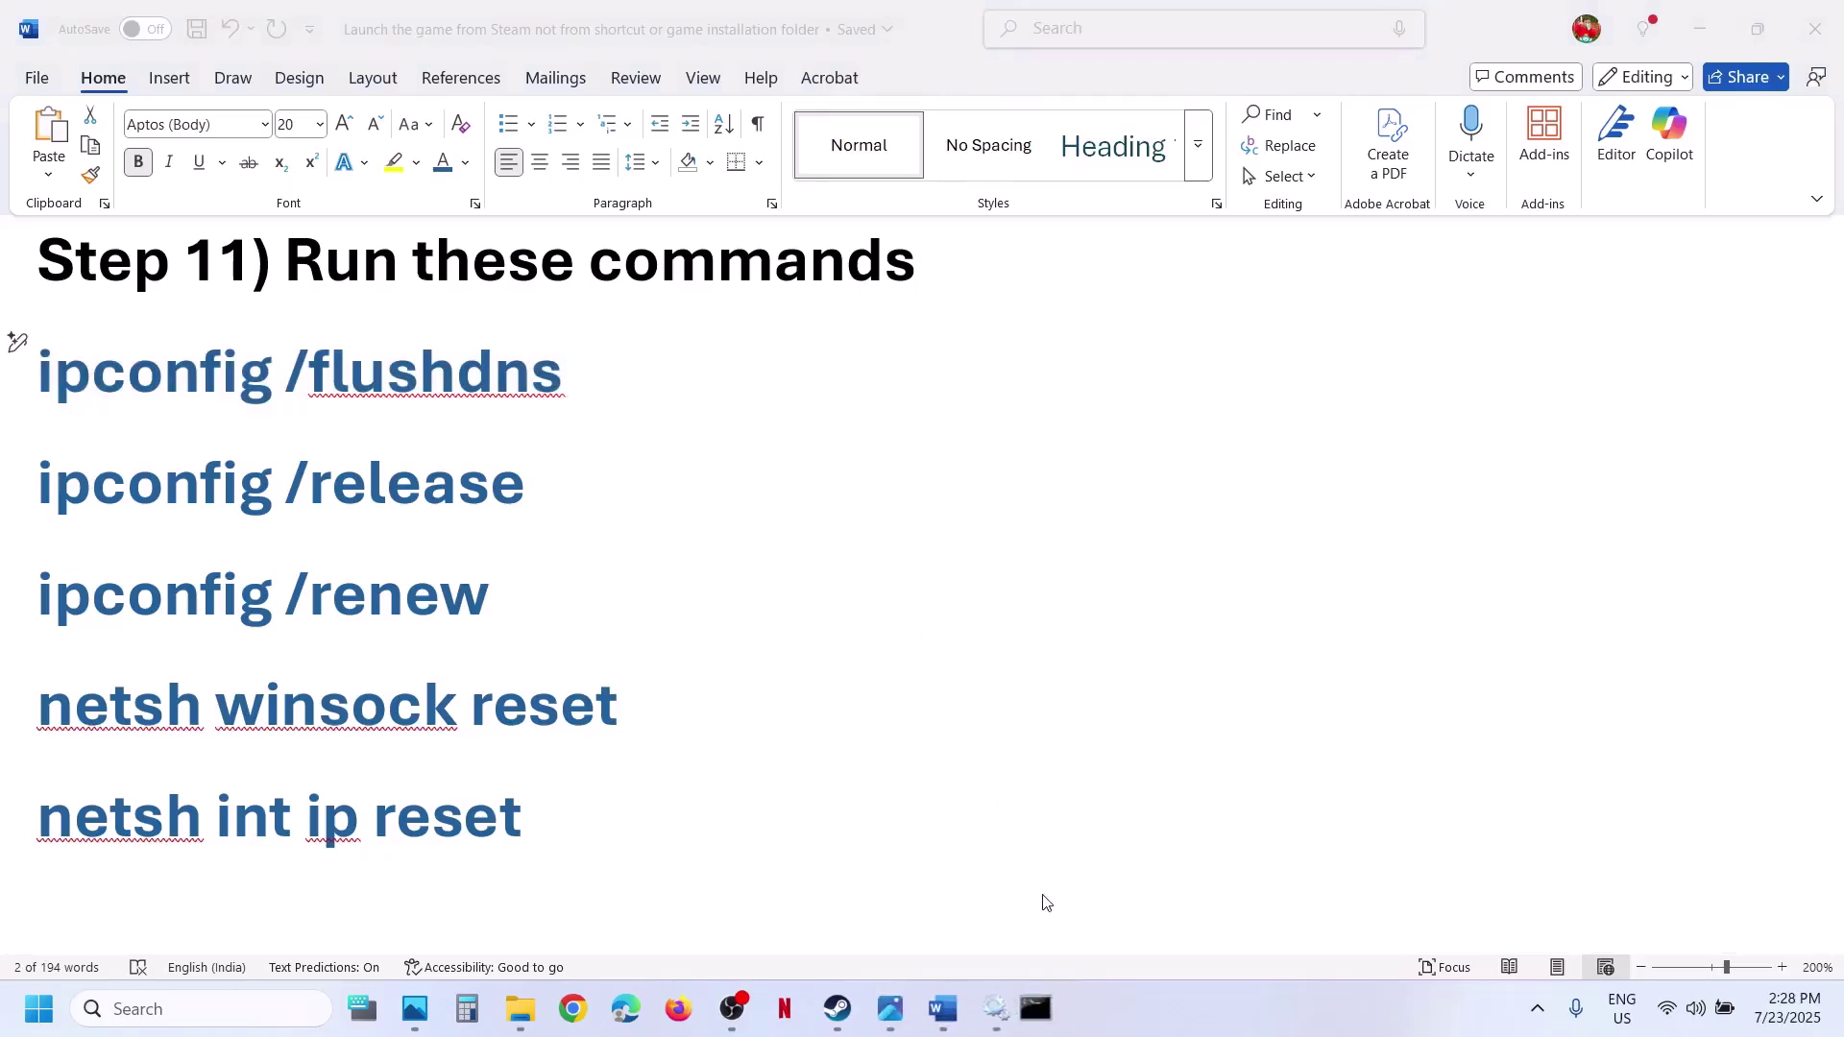
pyautogui.click(1061, 1028)
pyautogui.click(721, 534)
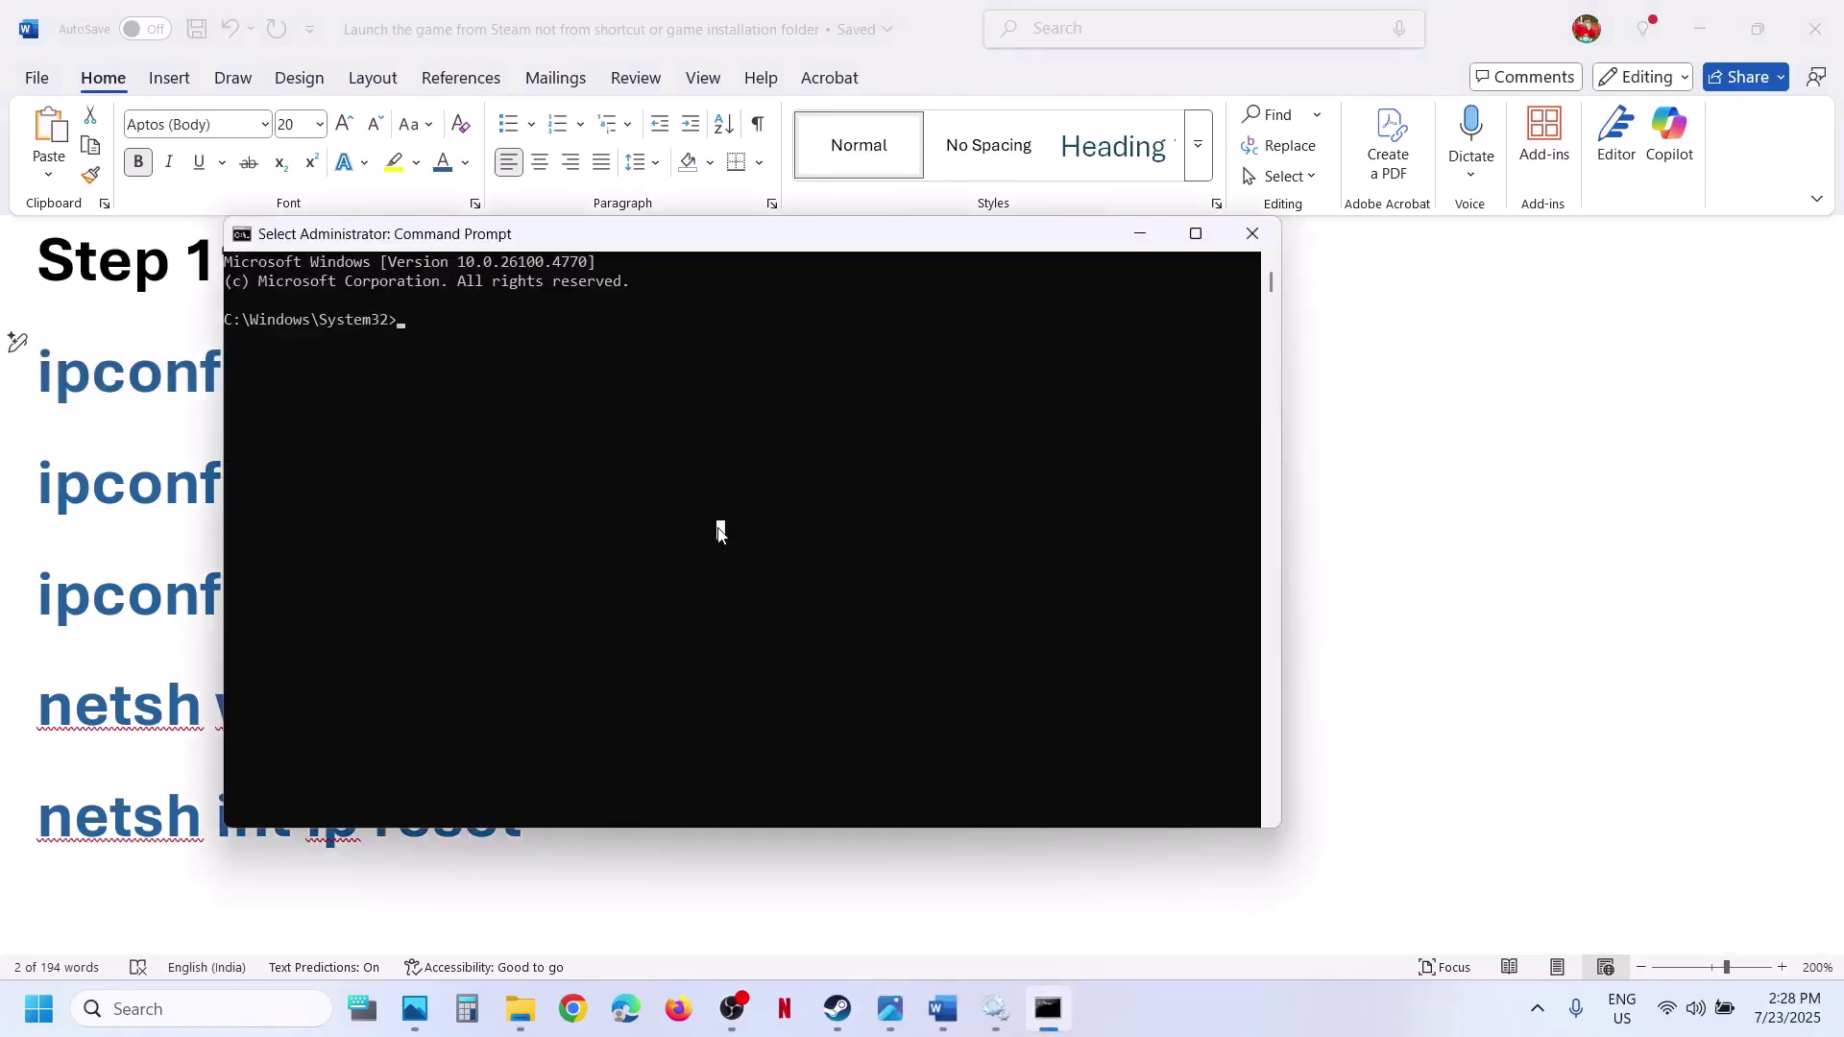
pyautogui.rightClick(718, 527)
pyautogui.press('Return')
# Run ipconfig /release and ipconfig /renew, copied from the checklist.
pyautogui.hotkey('alt', 'Tab')
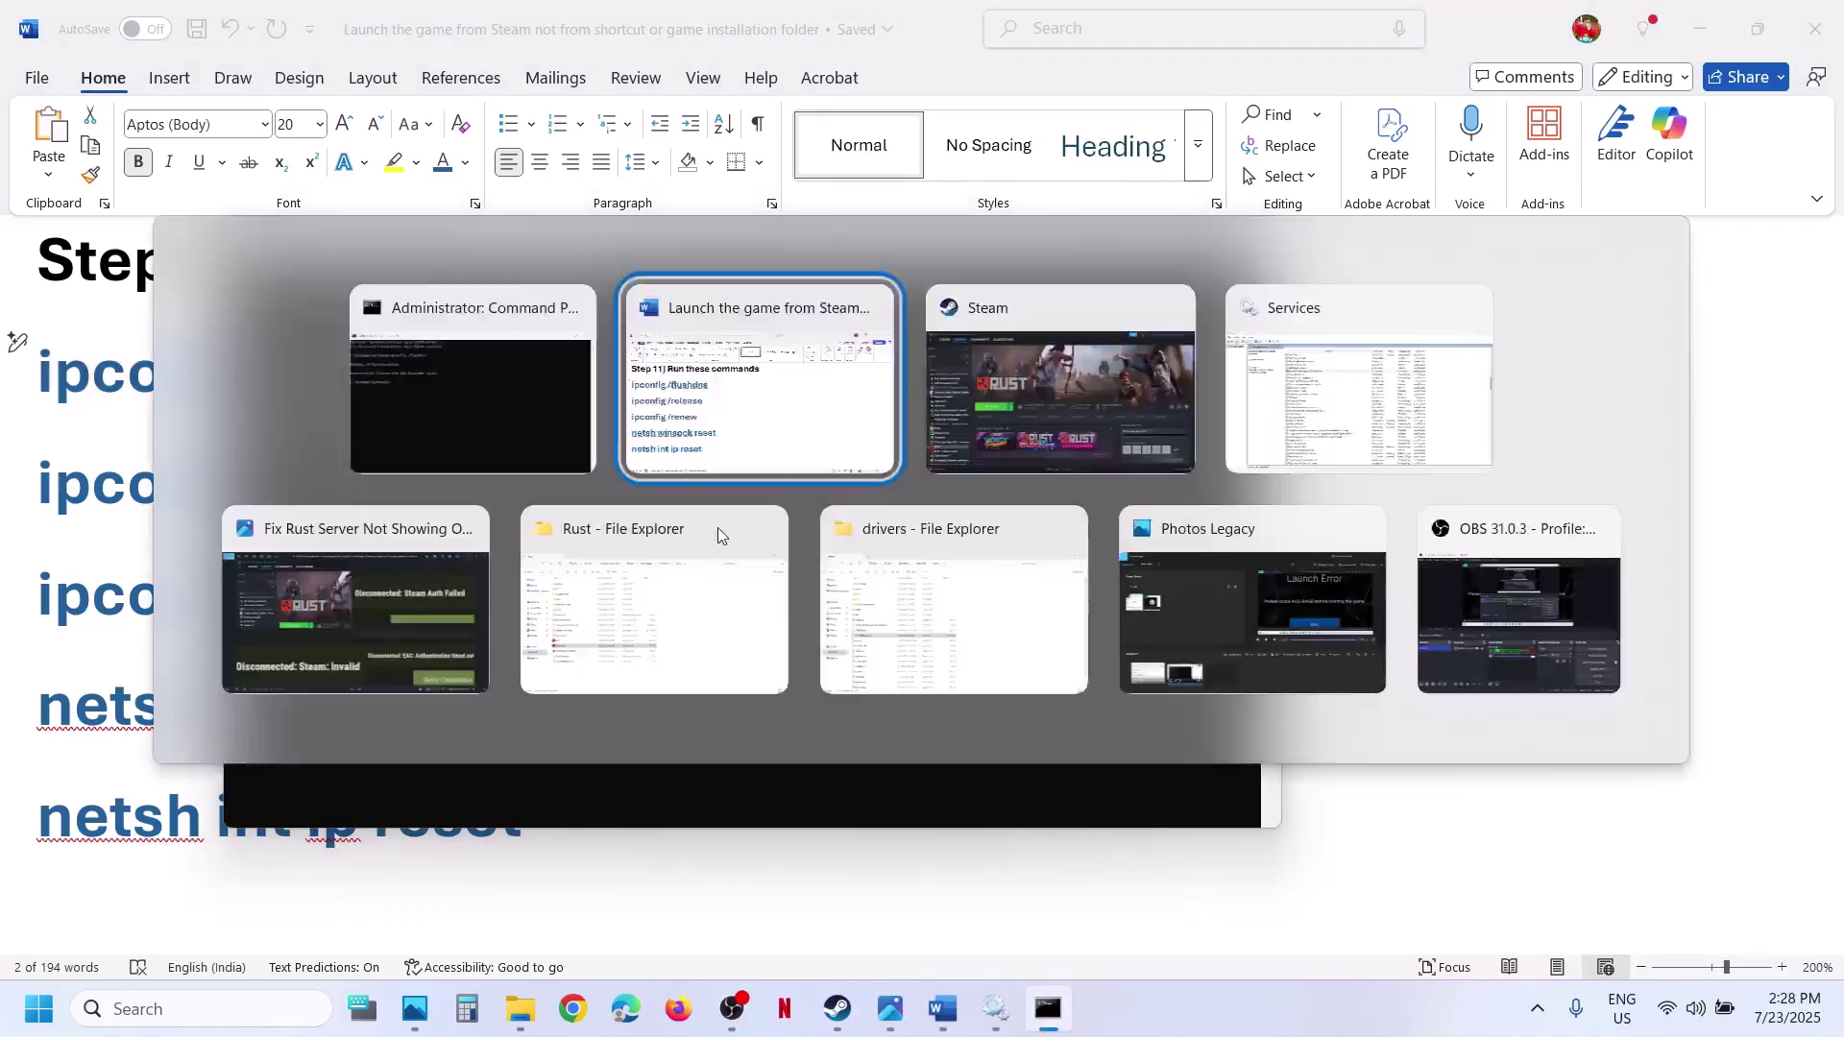
pyautogui.moveTo(532, 497); pyautogui.dragTo(97, 501)
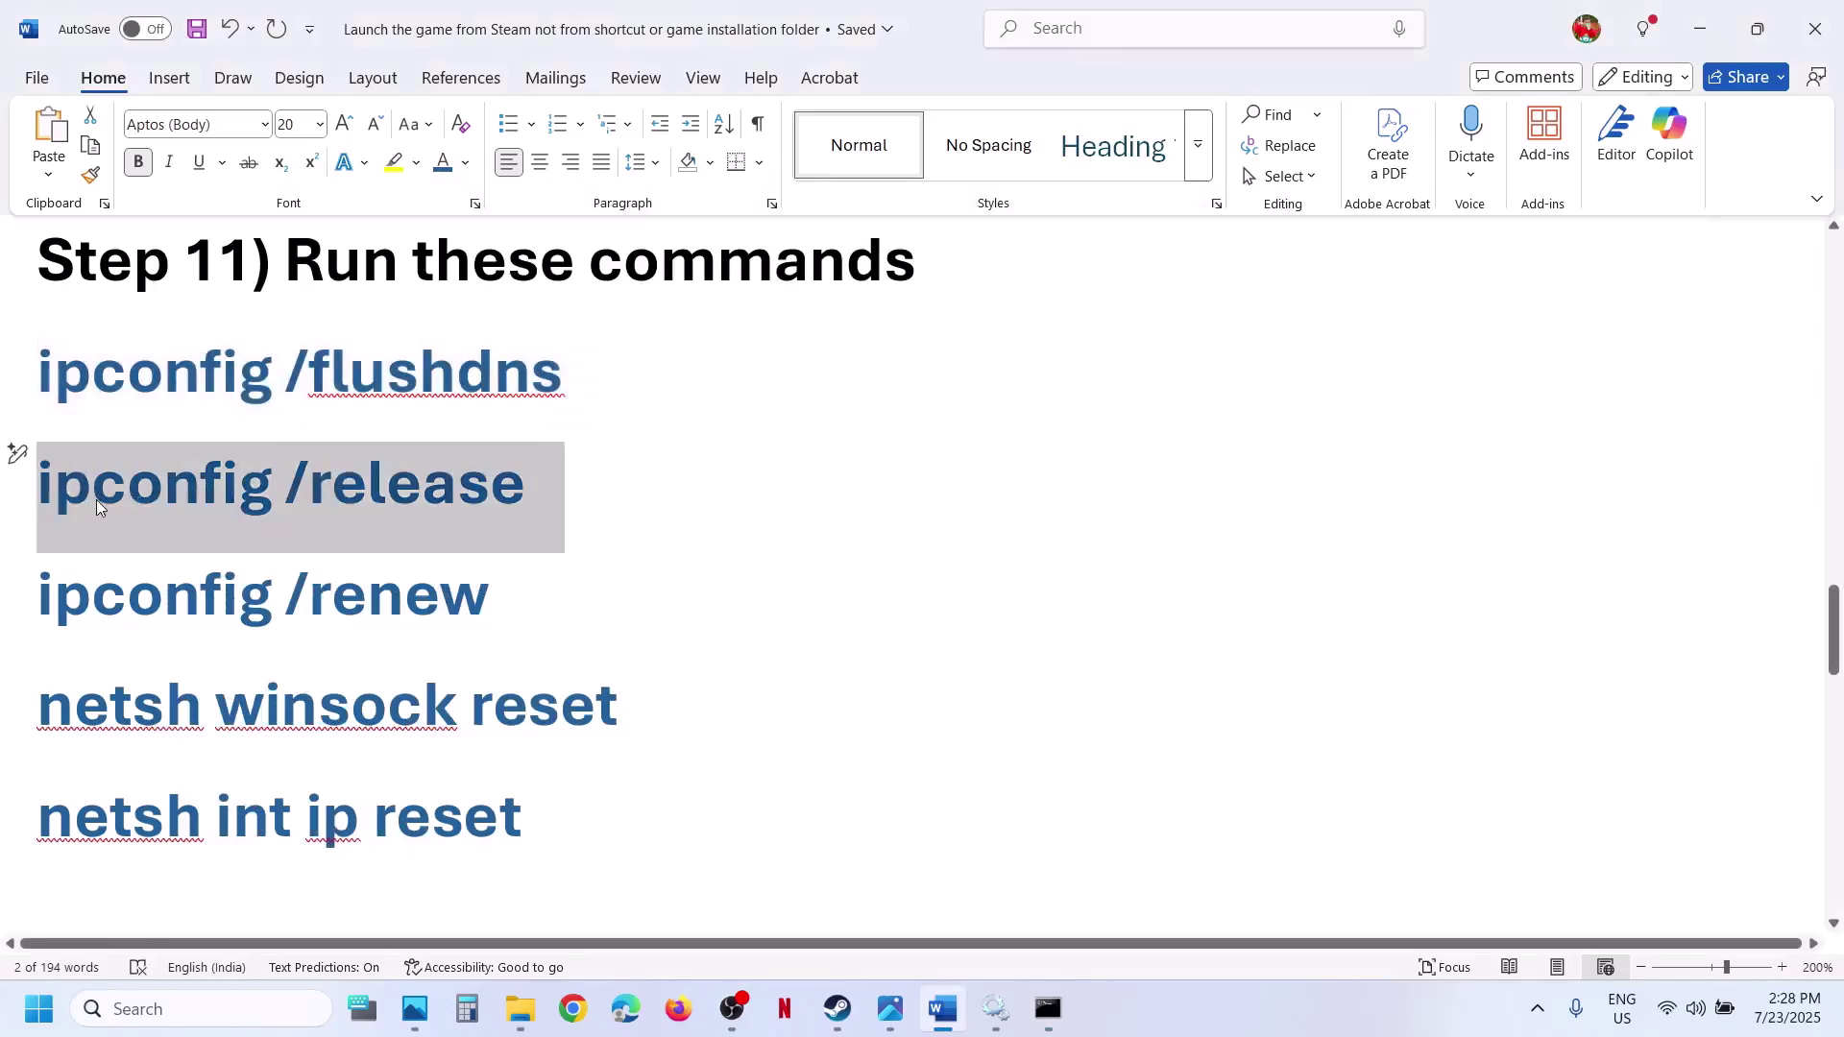
pyautogui.hotkey('alt', 'Tab')
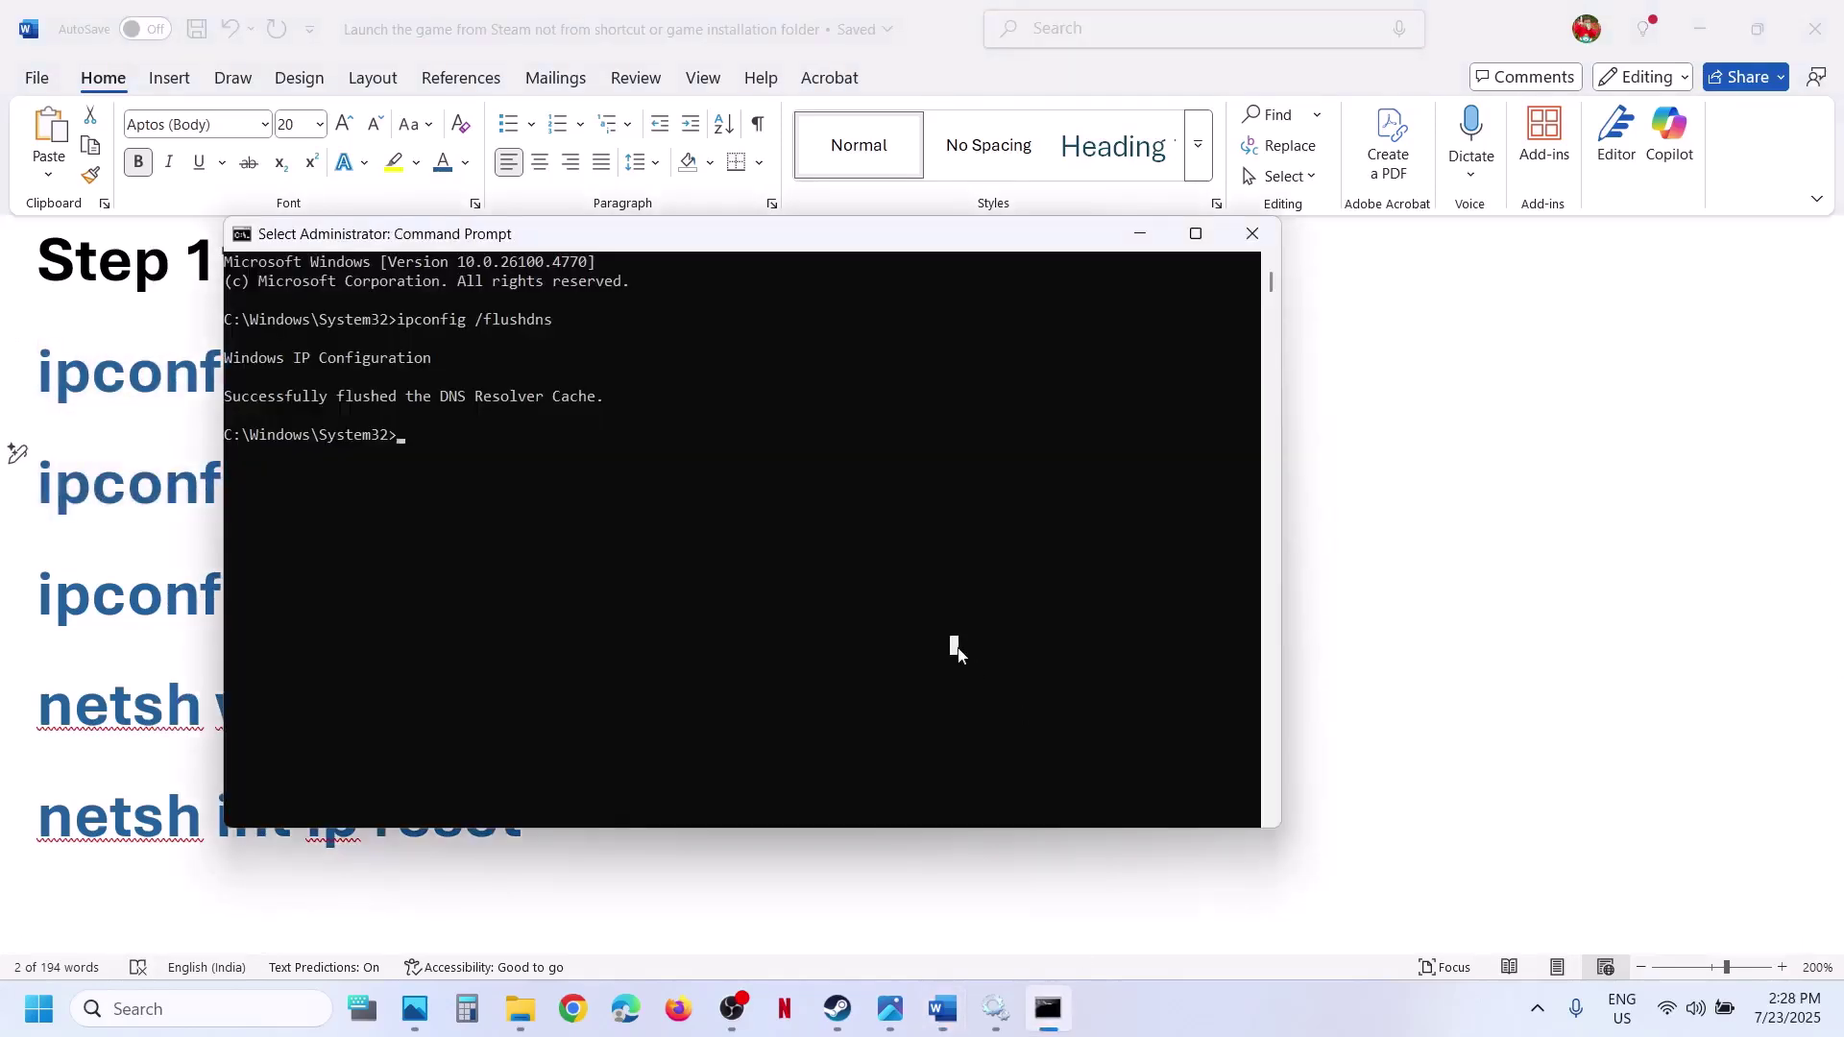
pyautogui.rightClick(958, 653)
pyautogui.press('Return')
pyautogui.hotkey('alt', 'Tab')
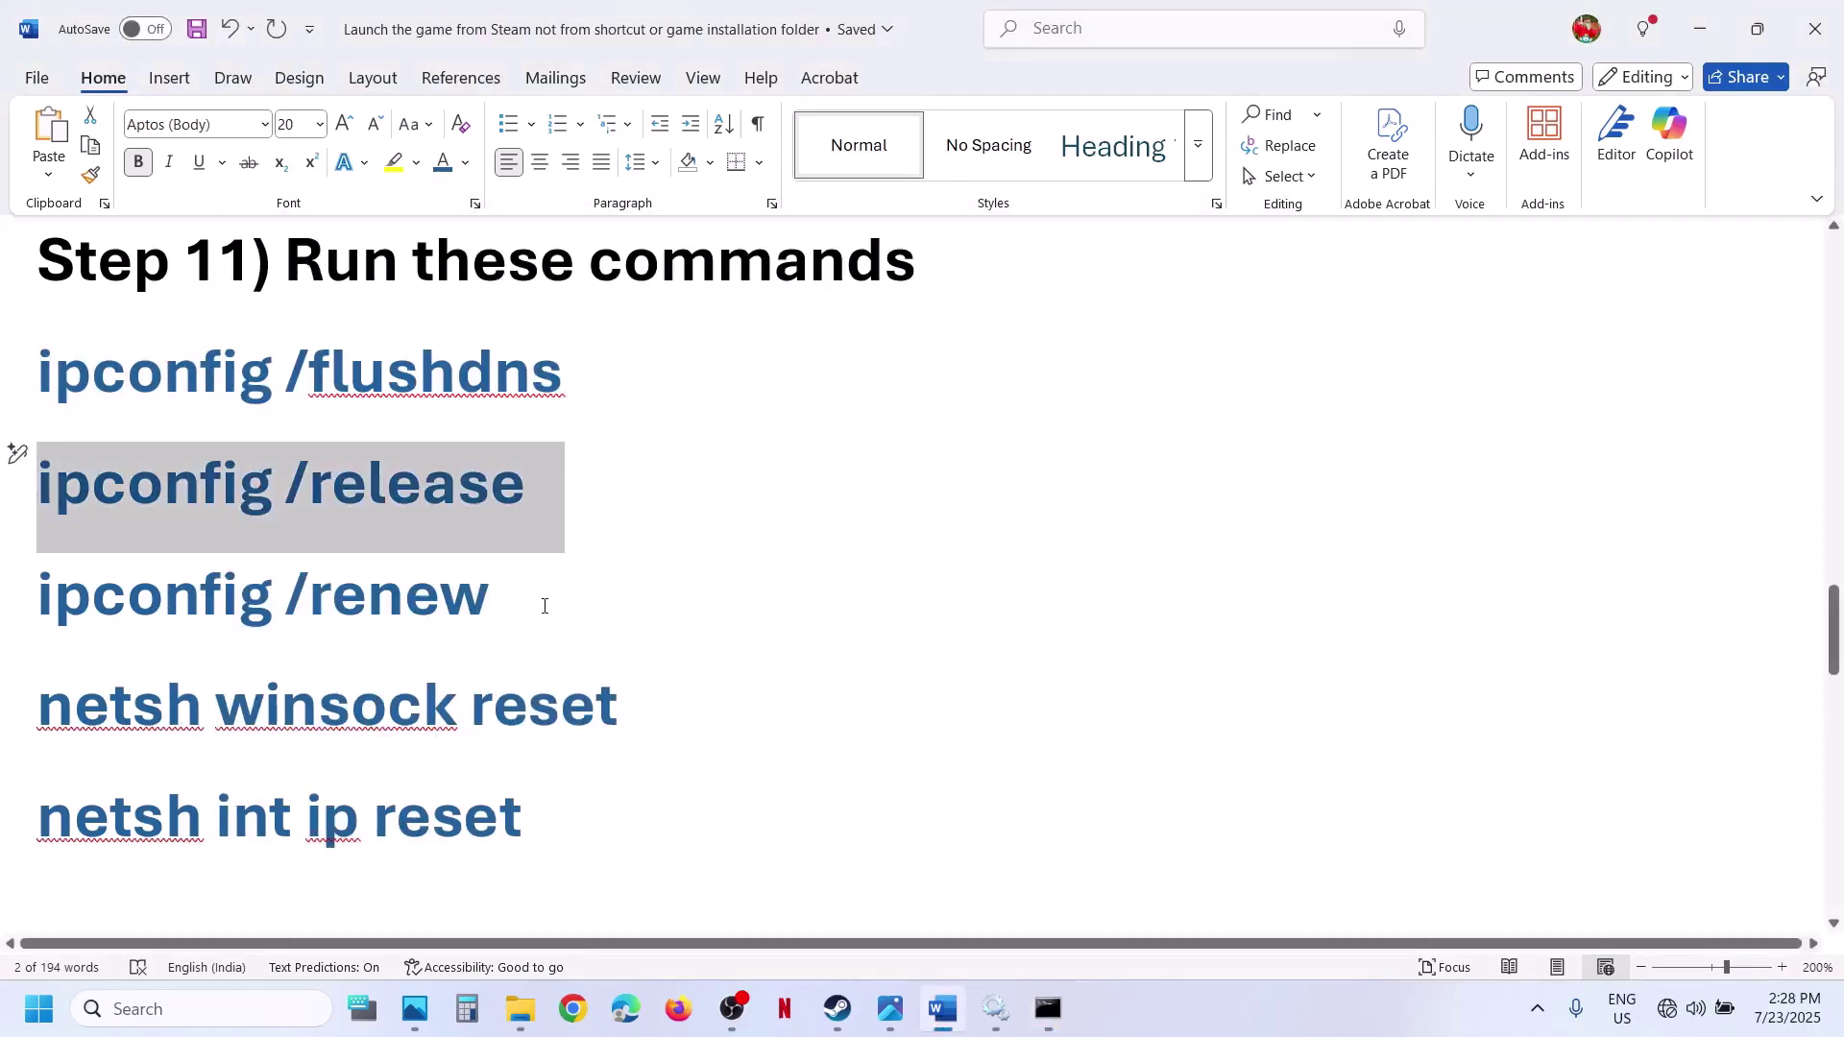
pyautogui.moveTo(544, 606); pyautogui.dragTo(107, 629)
pyautogui.press('super+c')
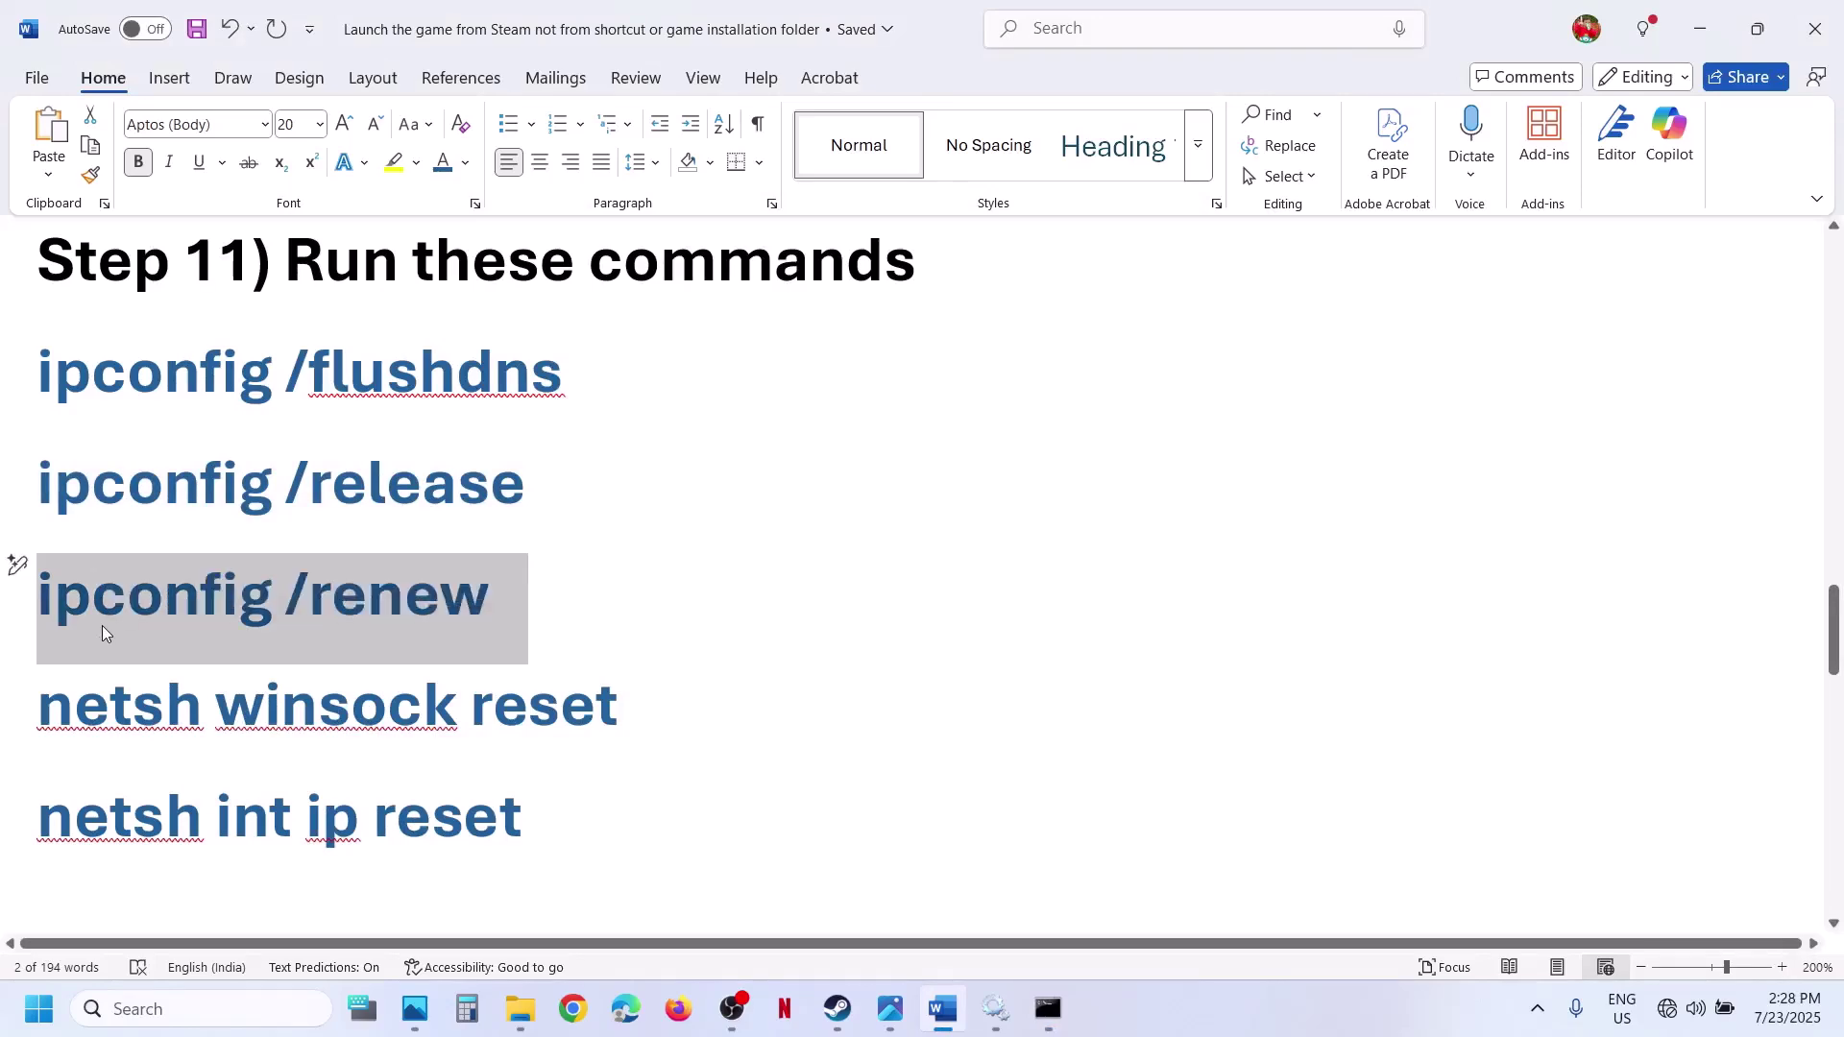
pyautogui.hotkey('alt', 'Tab')
pyautogui.rightClick(879, 593)
pyautogui.press('Return')
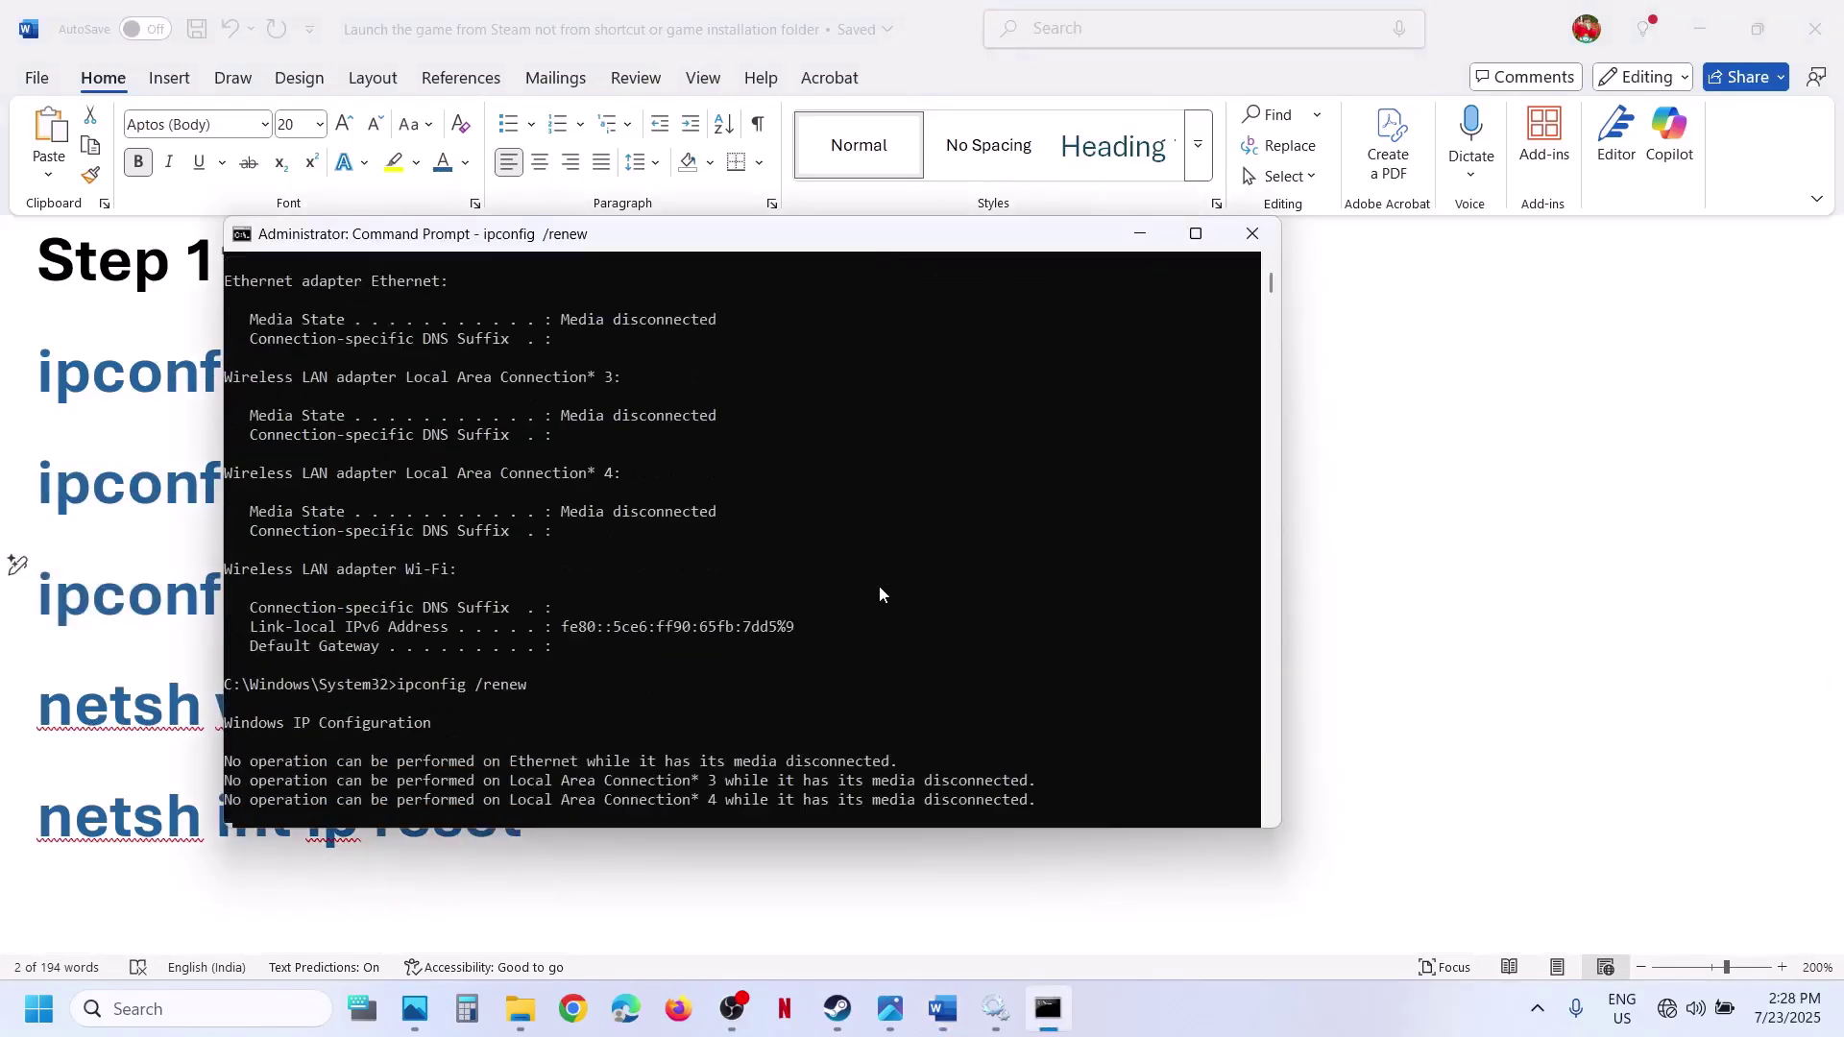
# Run netsh winsock reset and netsh int ip reset, then close Command Prompt.
pyautogui.hotkey('alt', 'Tab')
pyautogui.moveTo(647, 703); pyautogui.dragTo(43, 712)
pyautogui.hotkey('ctrl', 'c')
pyautogui.click(1056, 1005)
pyautogui.hotkey('ctrl', 'v')
pyautogui.press('Return')
pyautogui.click(1049, 1009)
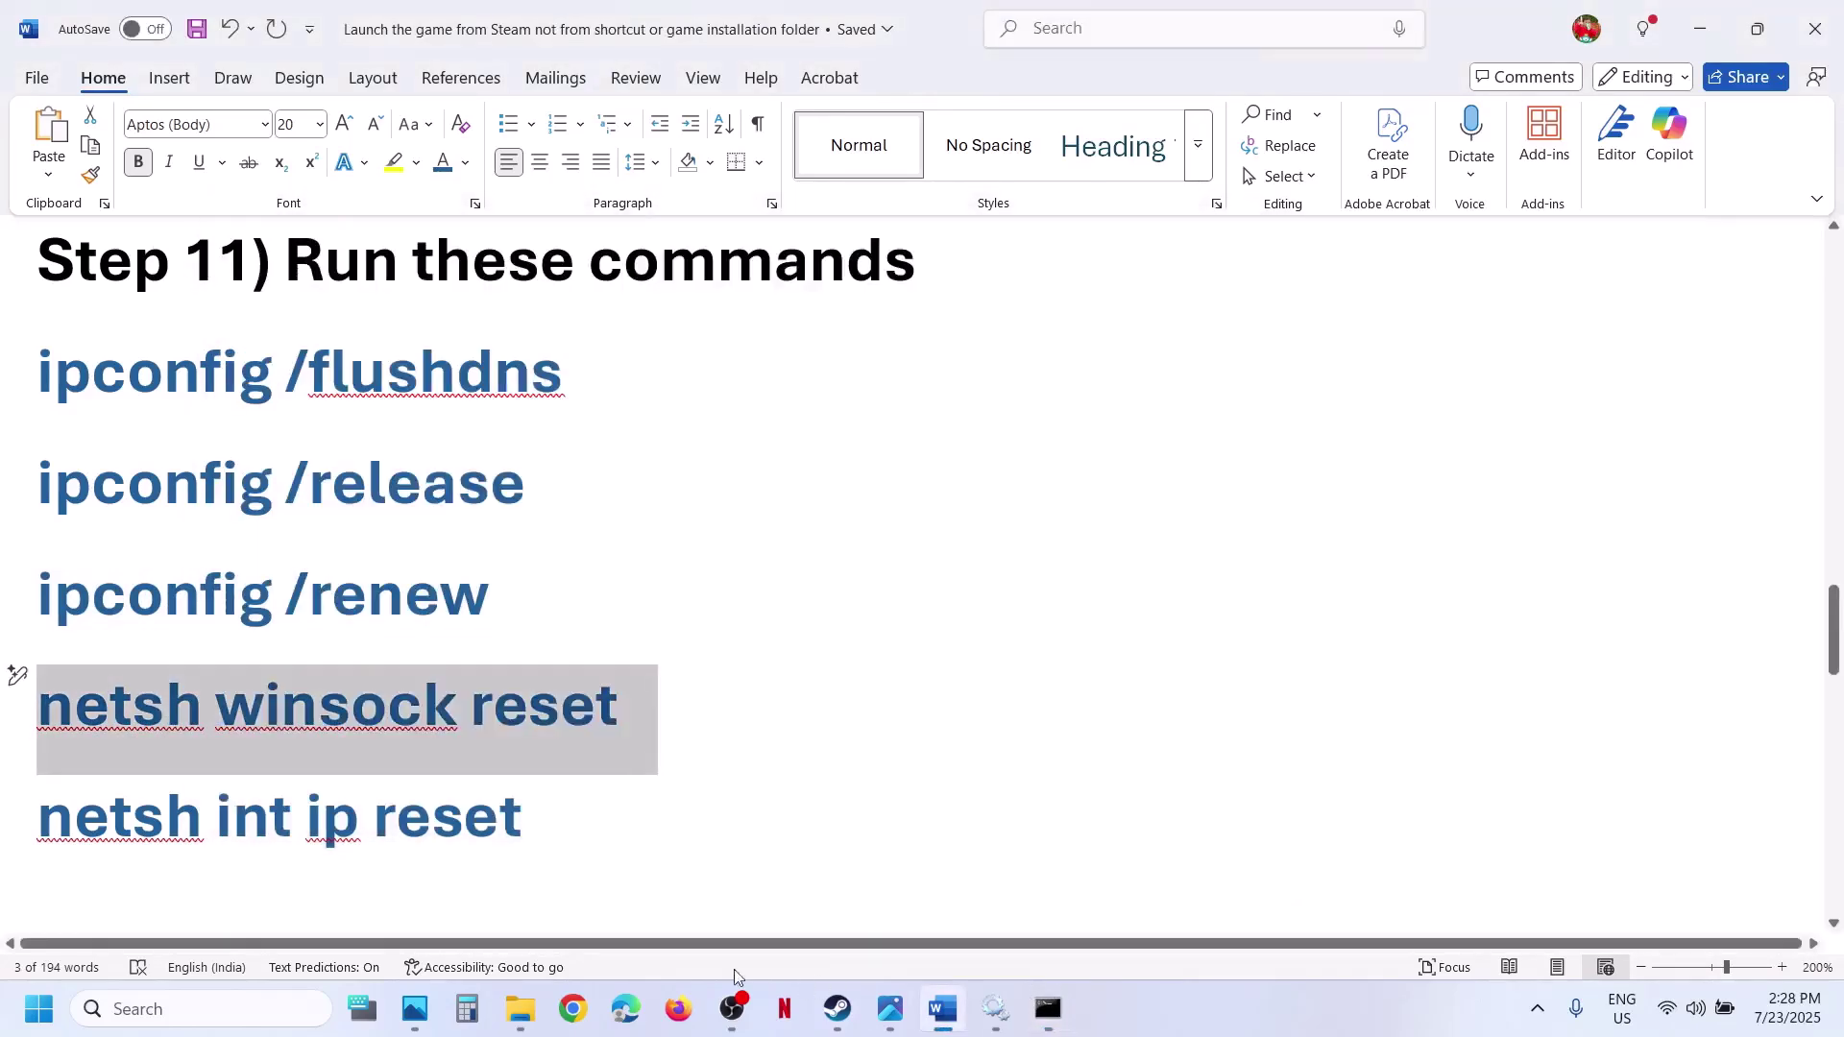
pyautogui.moveTo(583, 815); pyautogui.dragTo(39, 818)
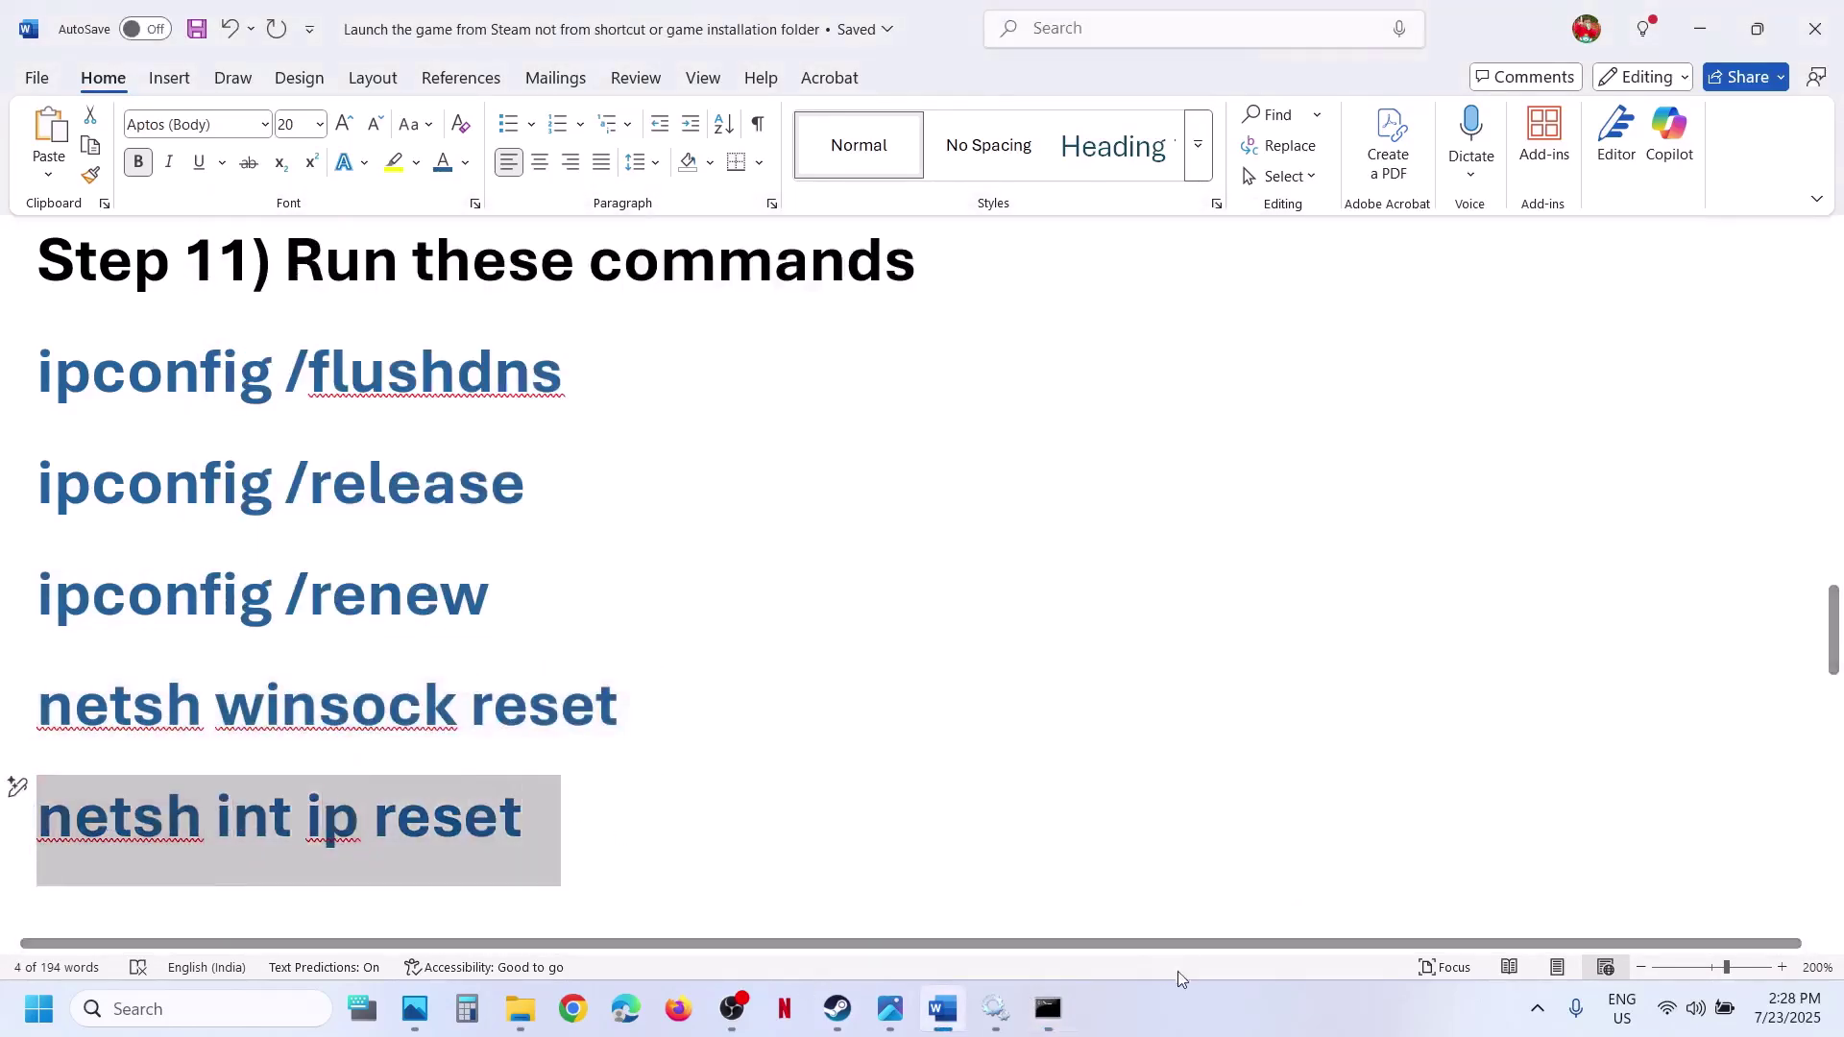
pyautogui.click(1049, 1016)
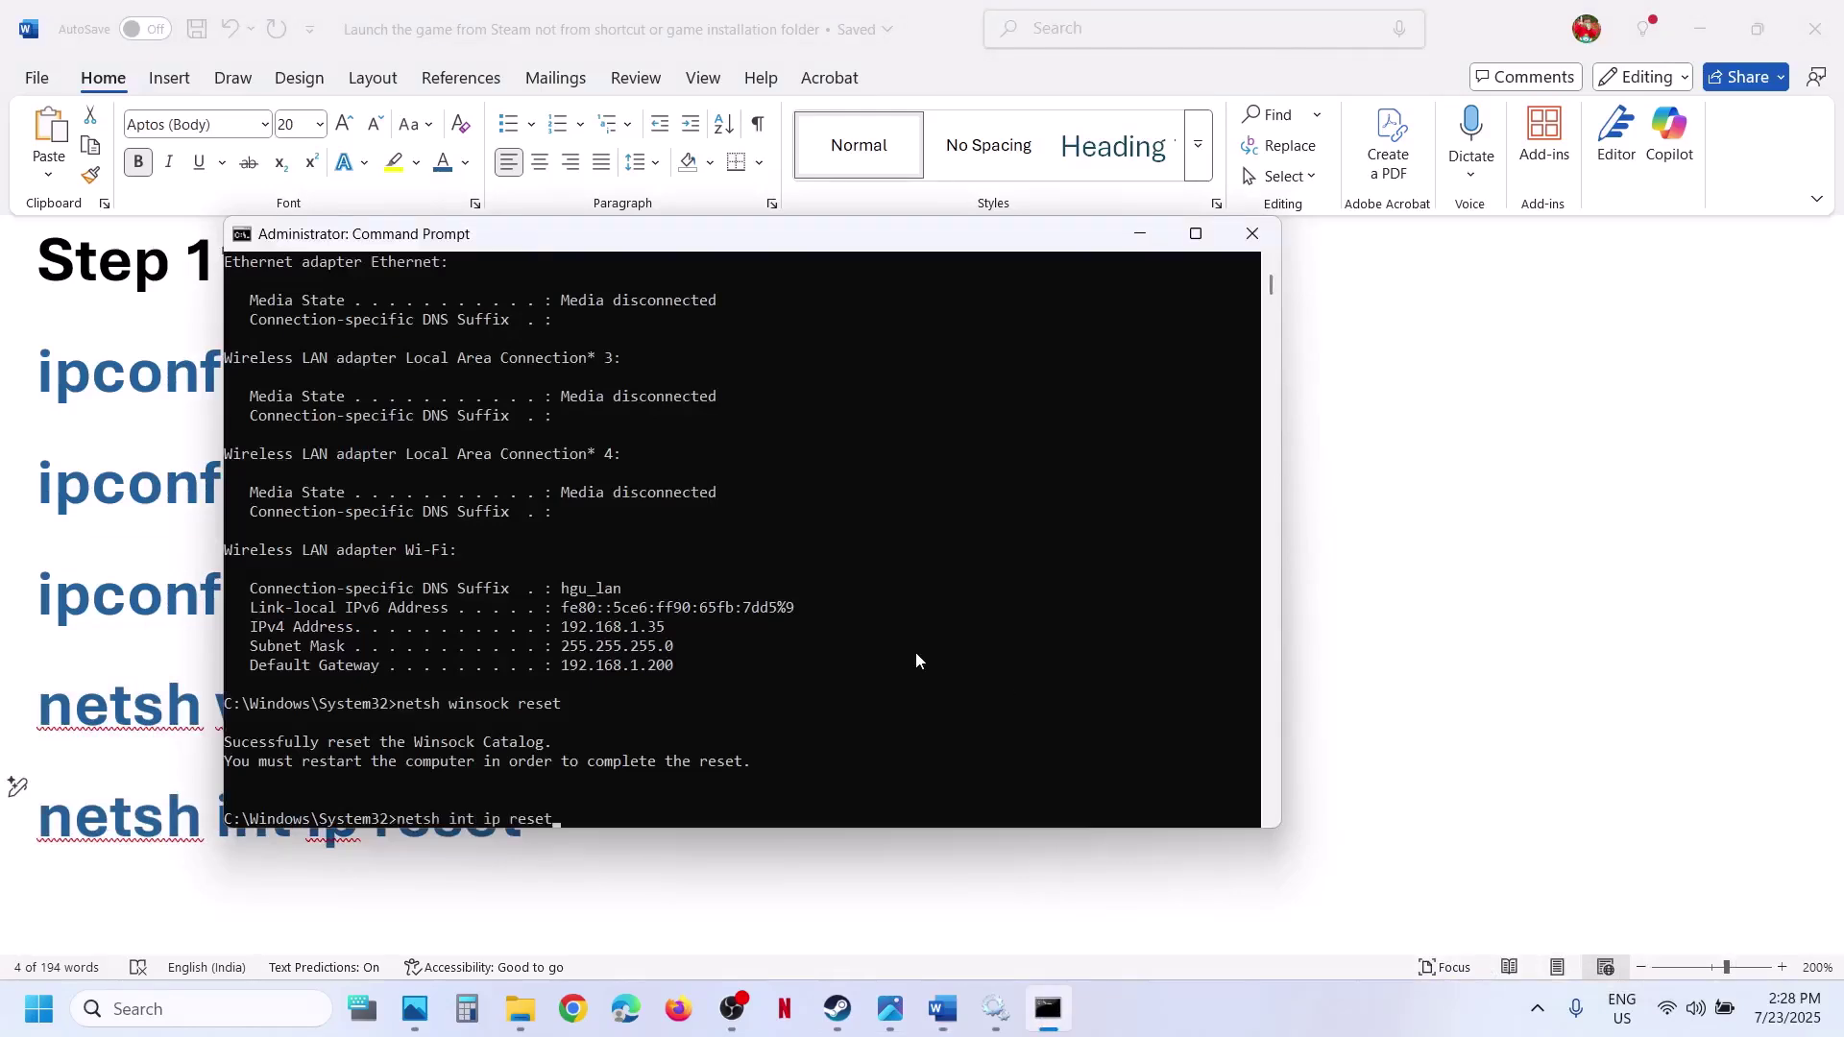
pyautogui.press('Return')
pyautogui.moveTo(277, 762); pyautogui.dragTo(561, 763)
pyautogui.click(1253, 234)
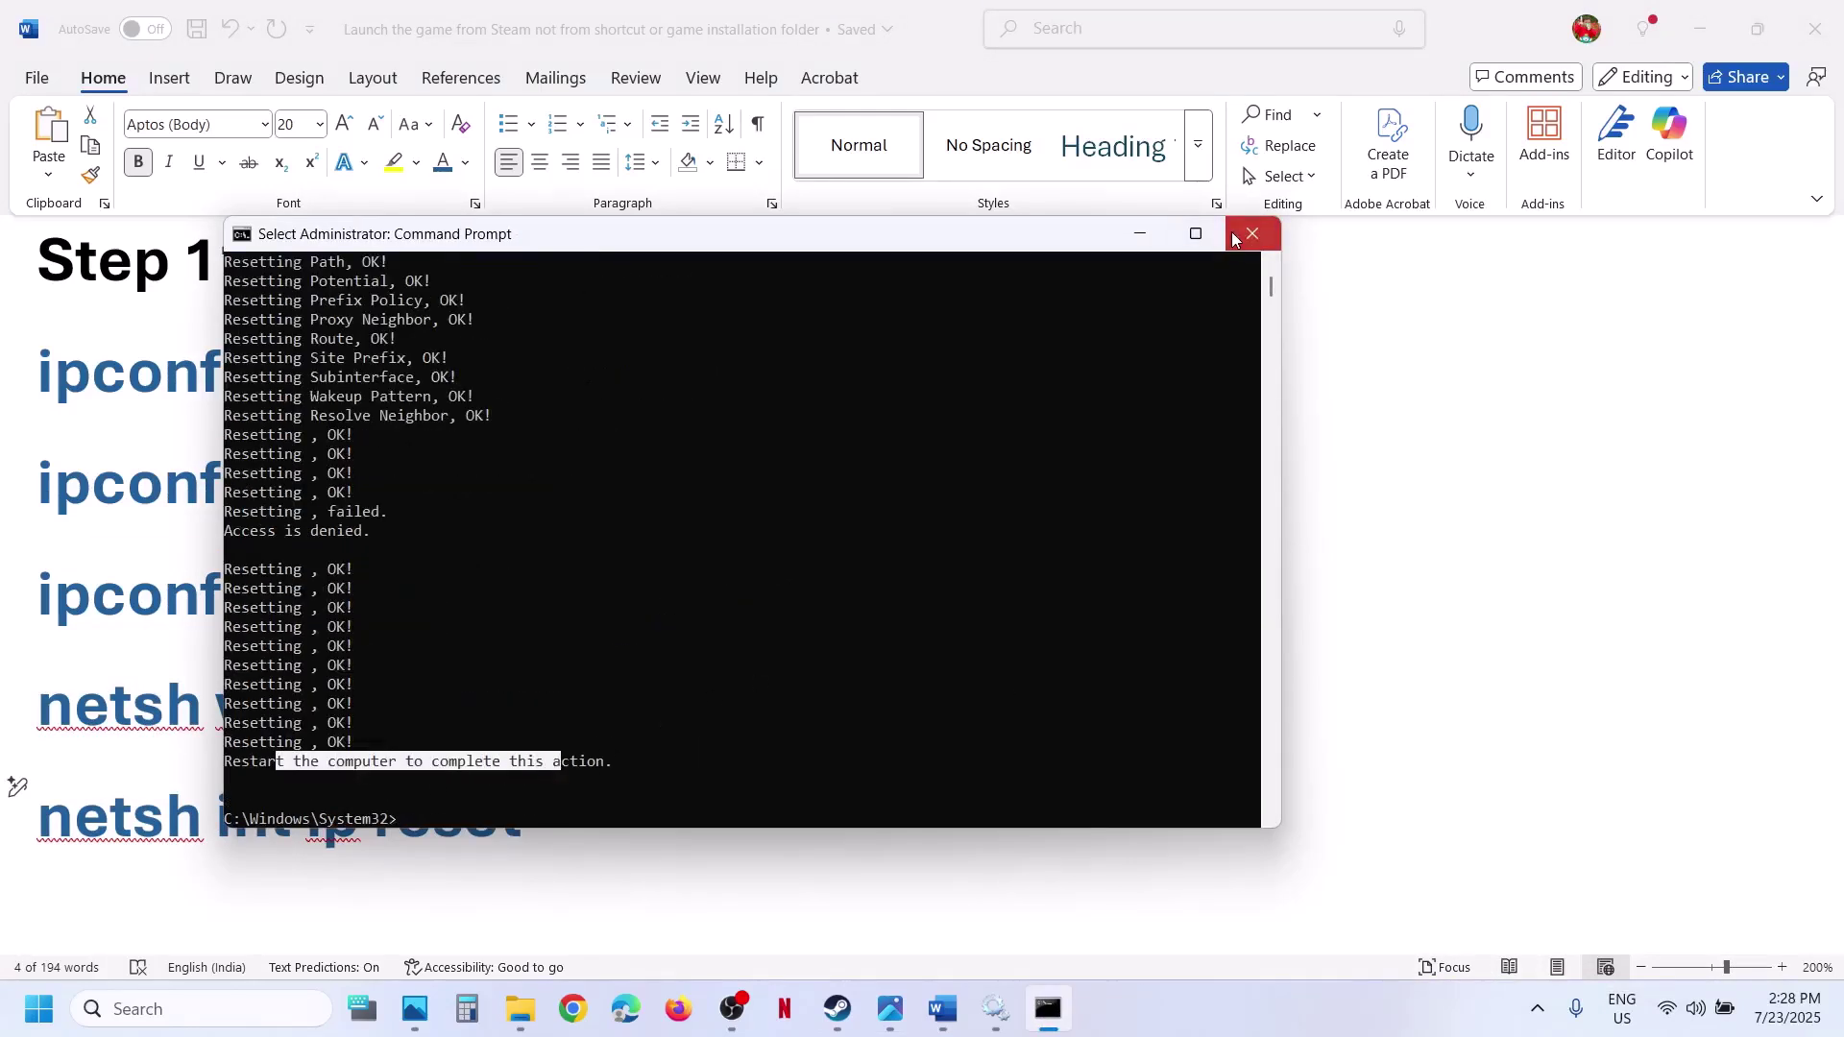
pyautogui.click(40, 1008)
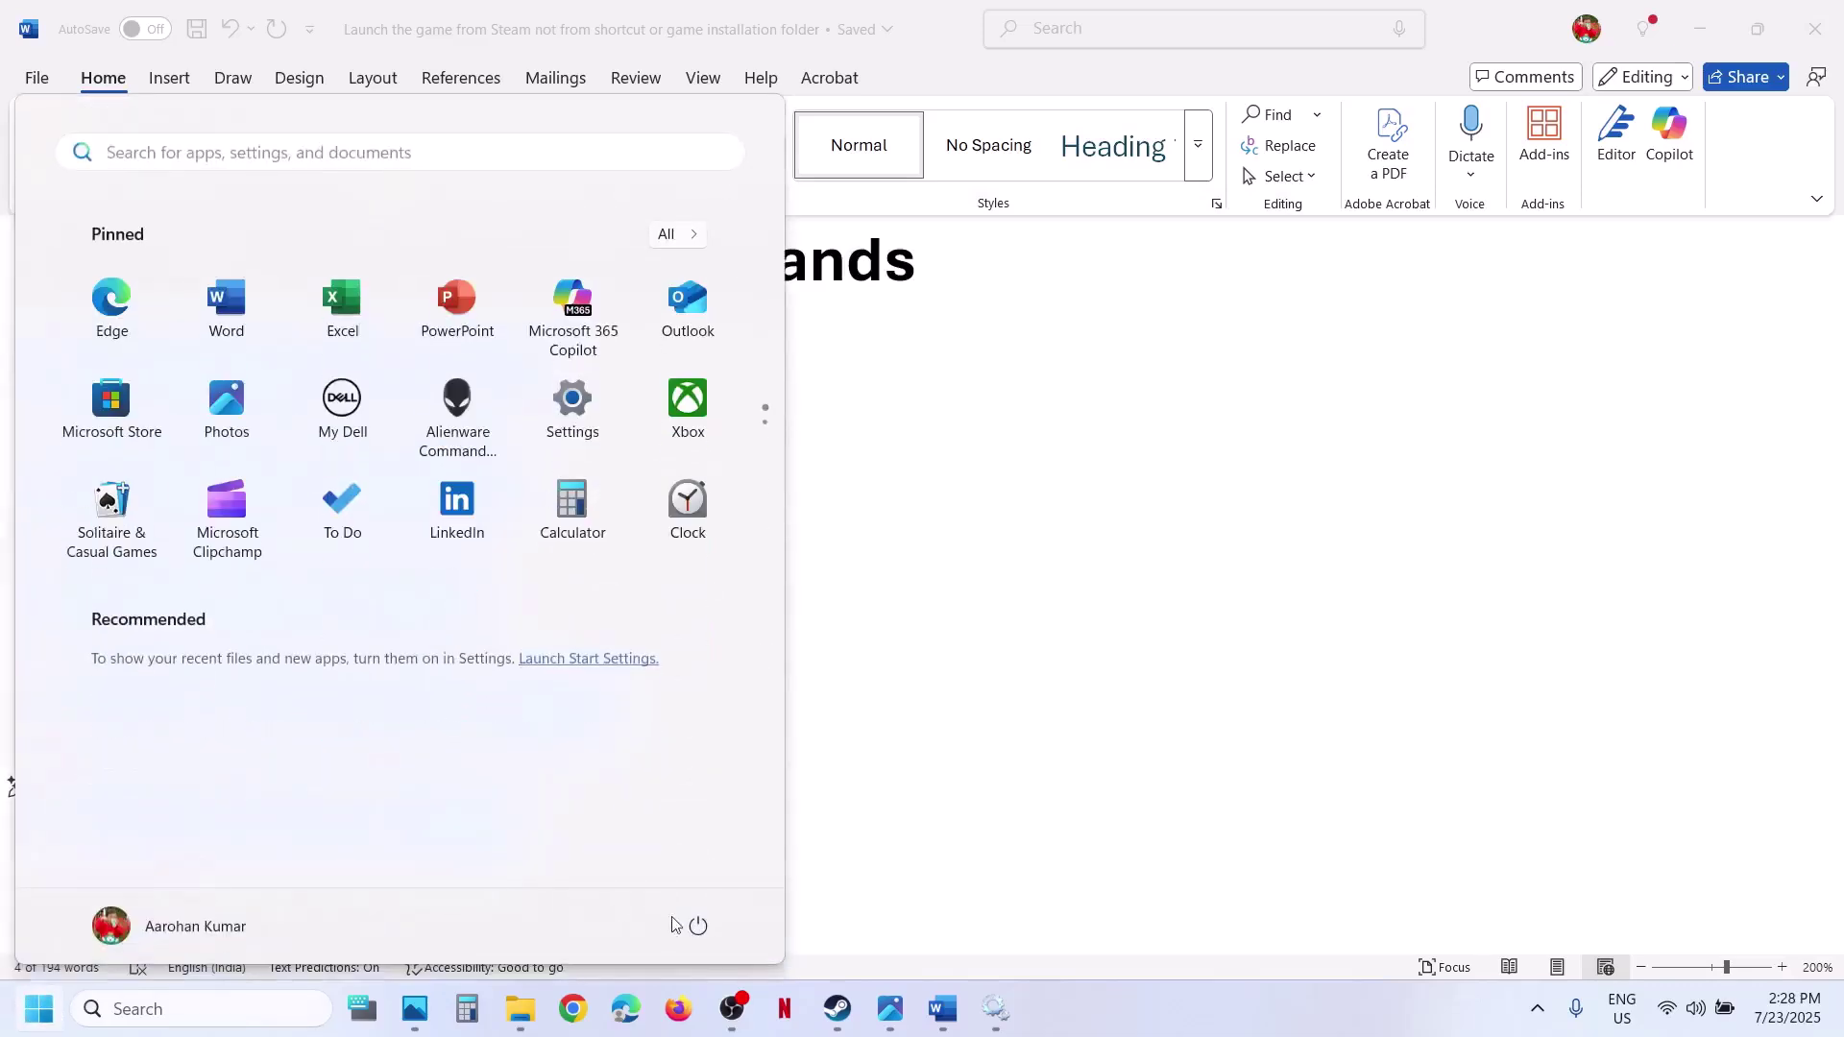
# Dismiss the power menu and highlight the start of Step 12 in the Word checklist.
pyautogui.click(700, 928)
pyautogui.click(1133, 708)
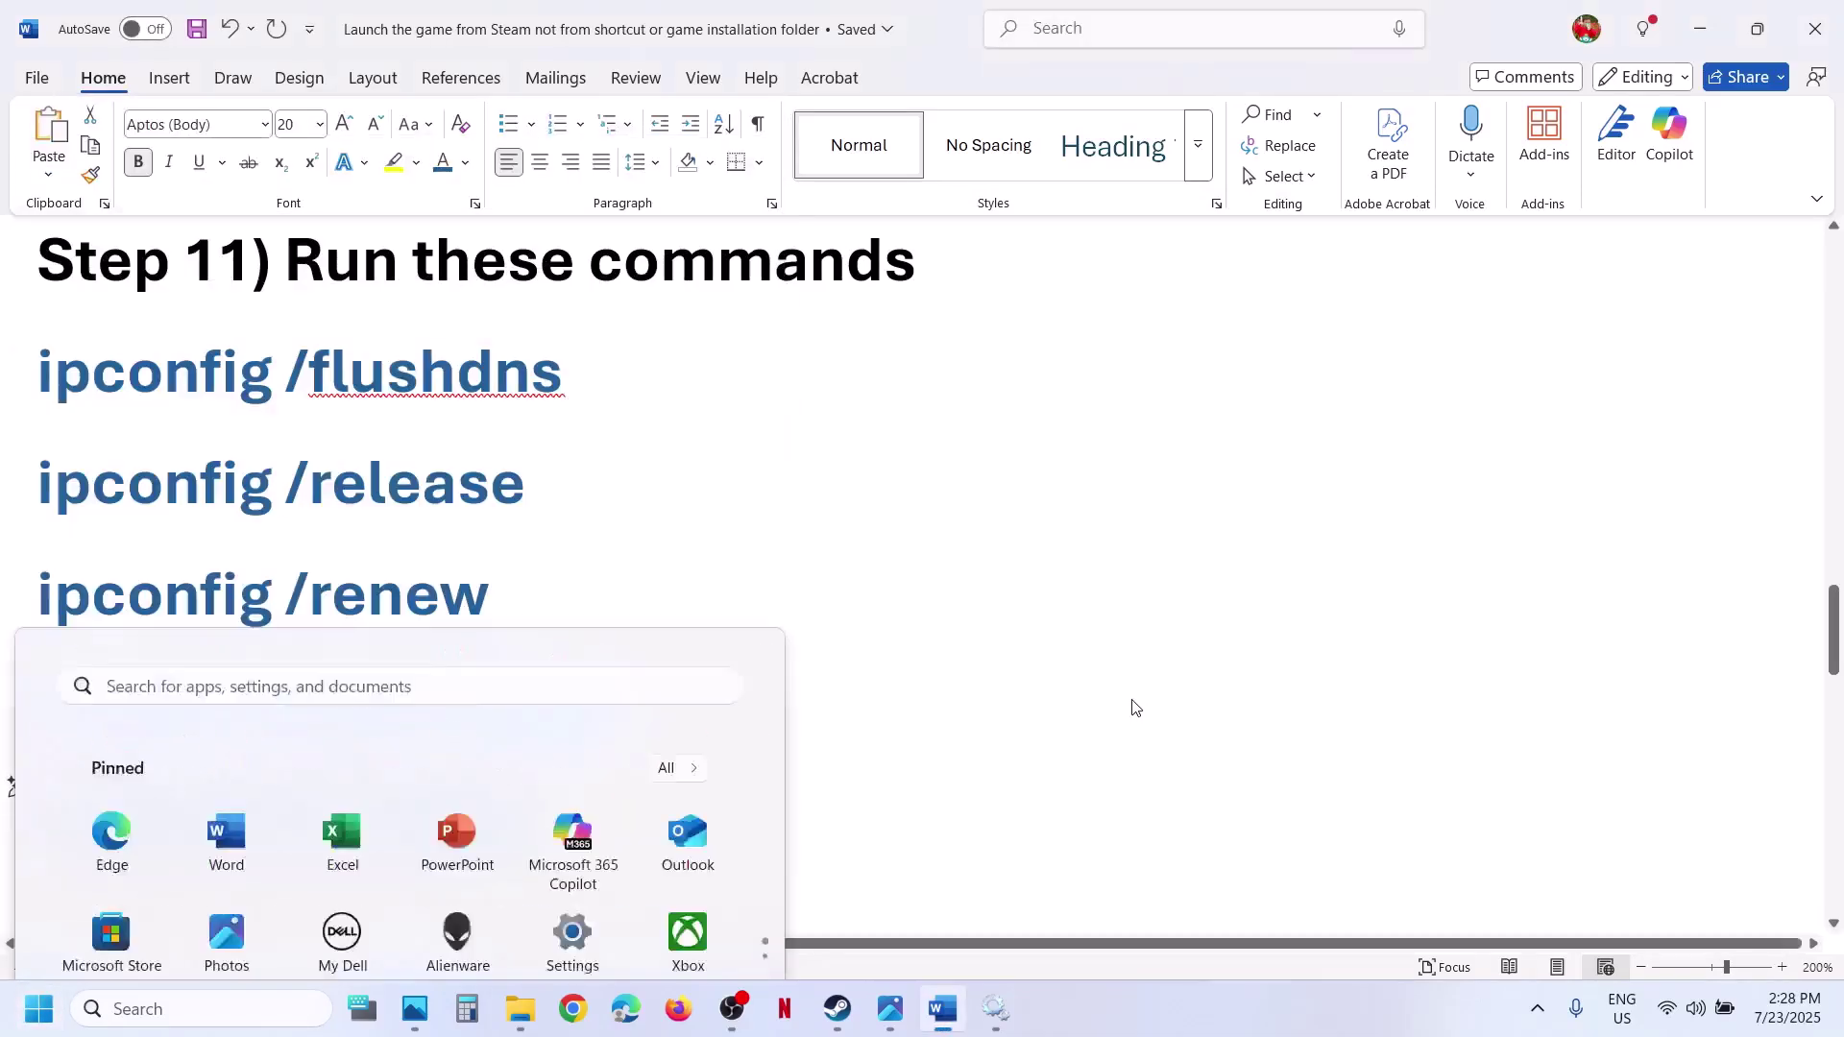
pyautogui.scroll(-5, 706, 696)
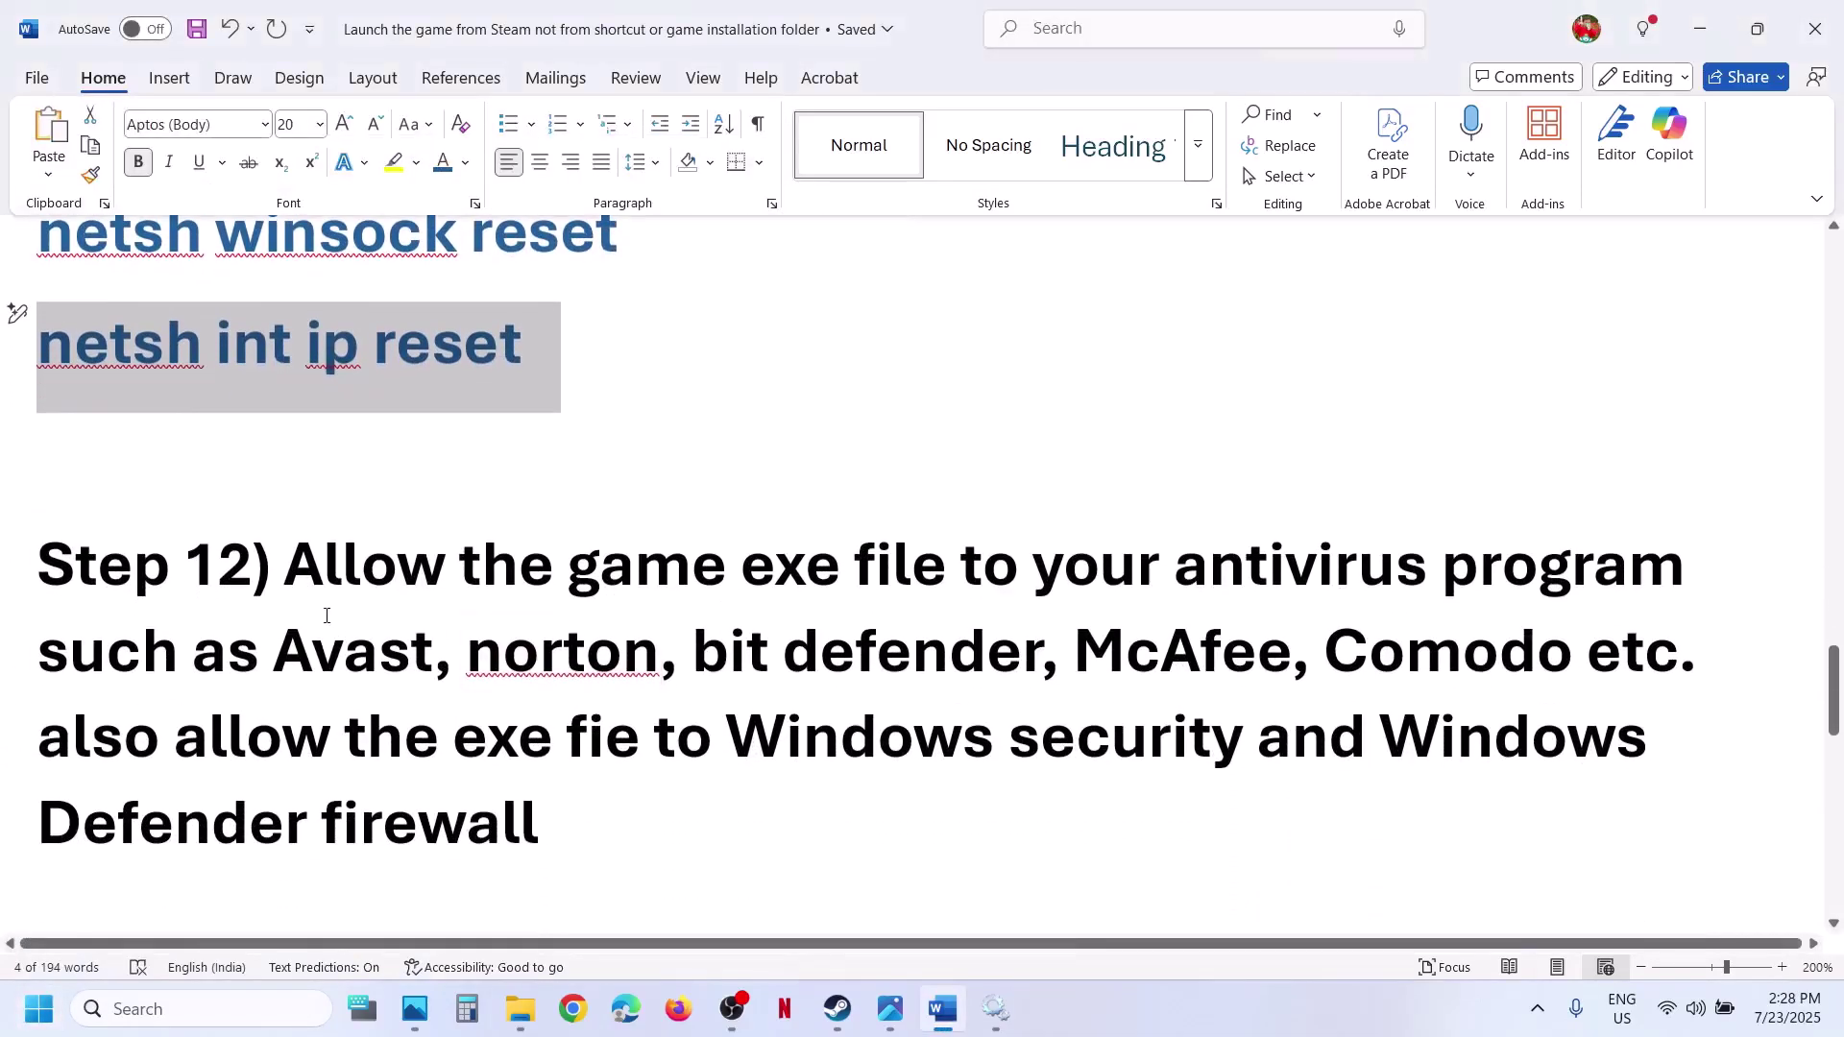
pyautogui.moveTo(309, 585); pyautogui.dragTo(585, 738)
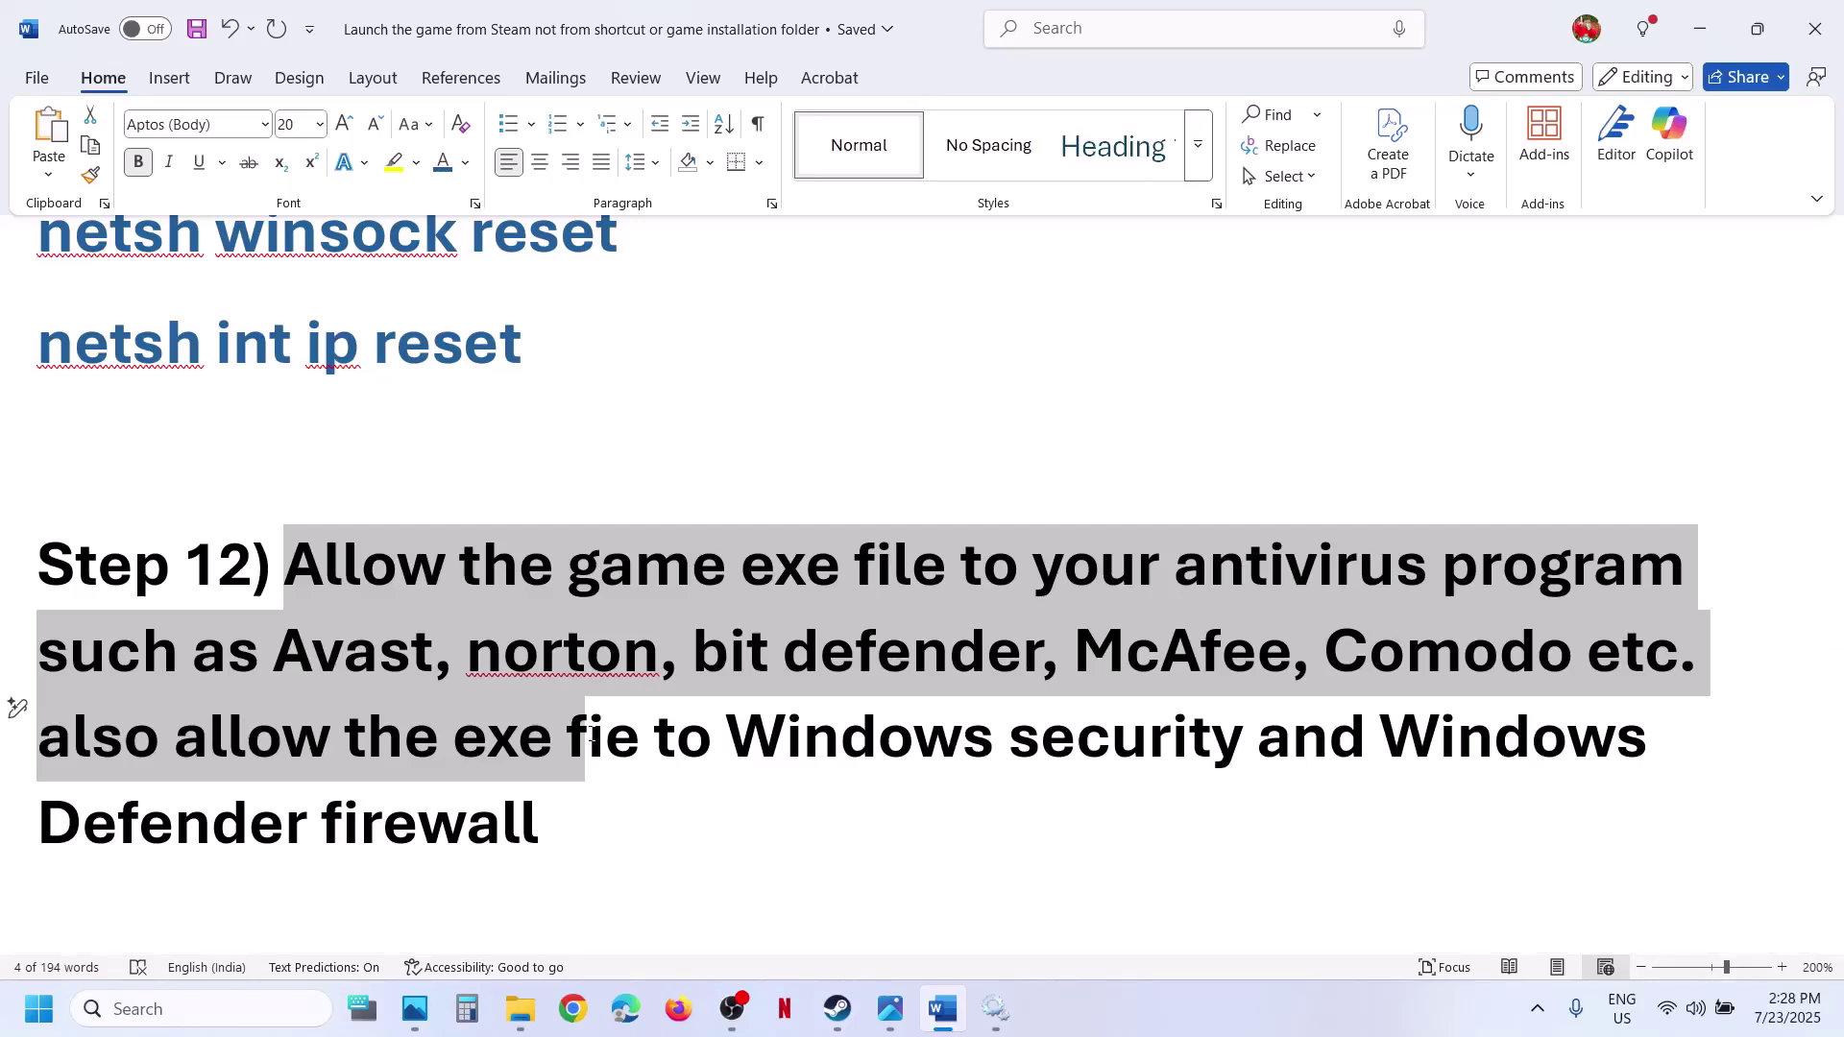
pyautogui.click(590, 737)
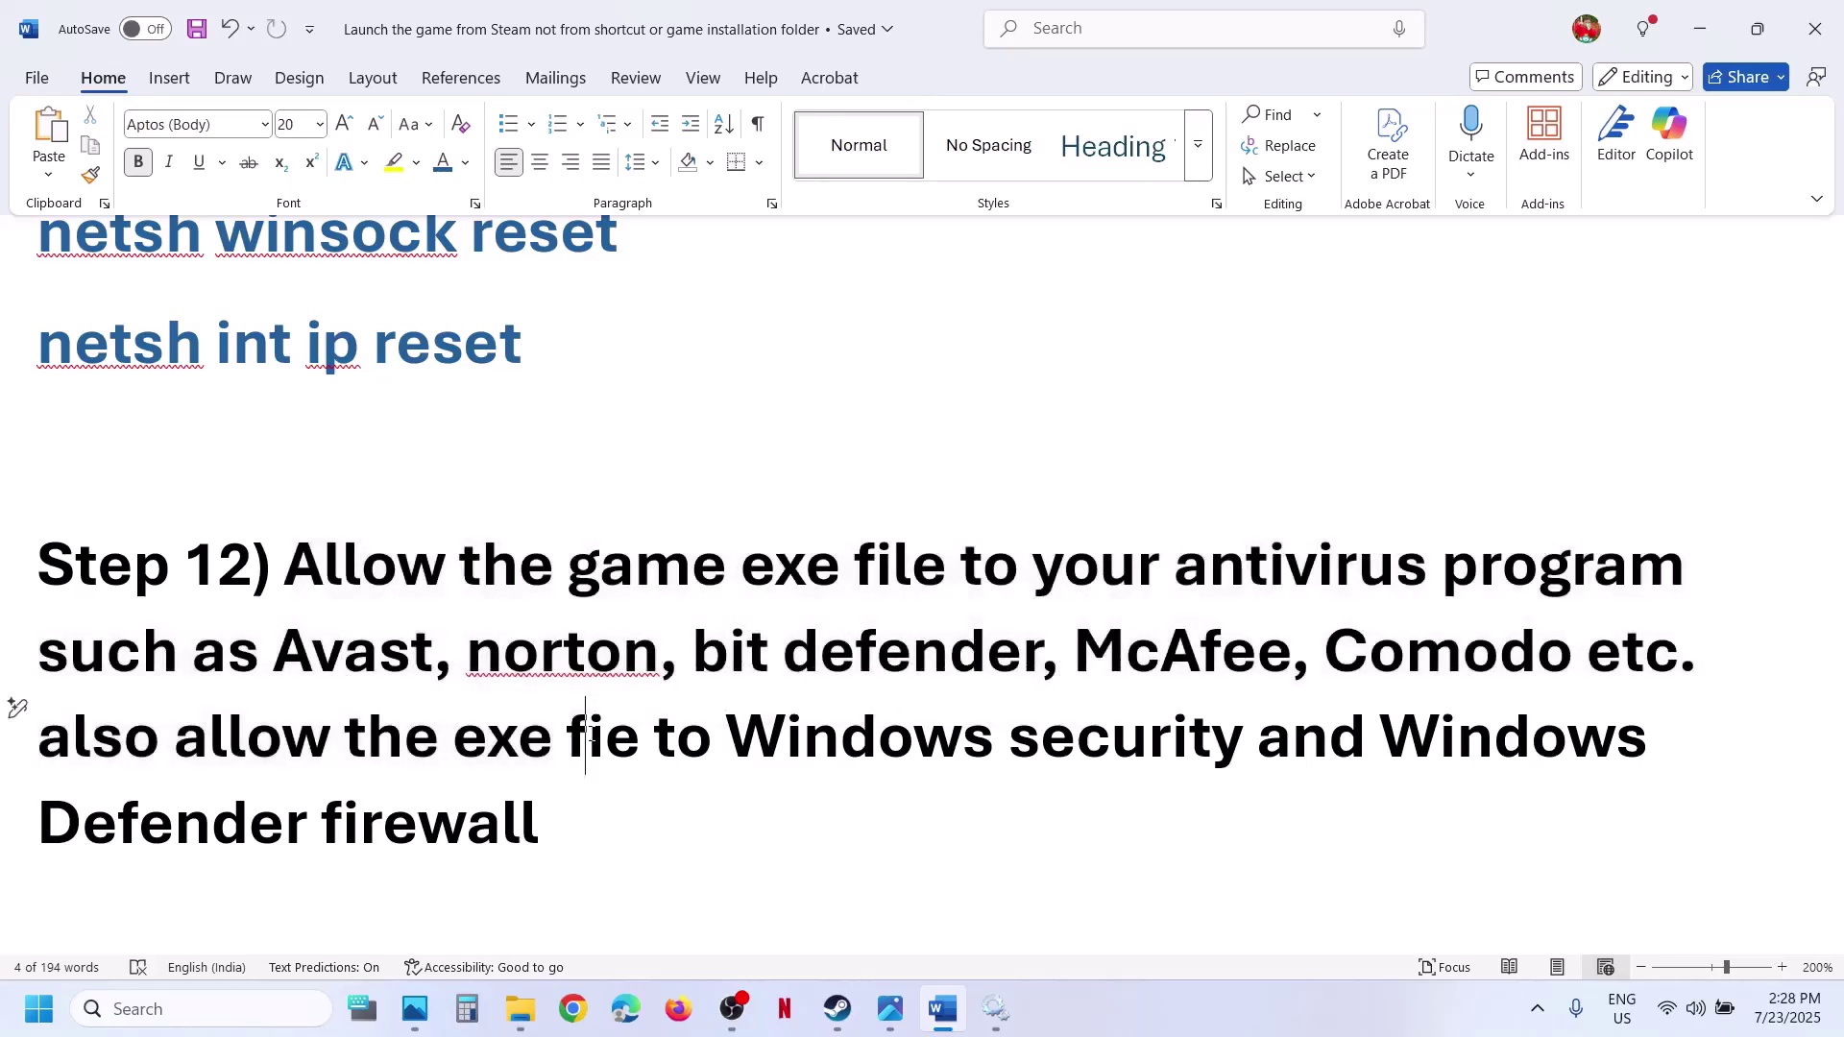
# Highlight Step 12's Windows Security wording, then bring up Windows Settings with Win+I.
pyautogui.moveTo(175, 737); pyautogui.dragTo(538, 828)
pyautogui.click(383, 824)
pyautogui.moveTo(358, 541); pyautogui.dragTo(690, 567)
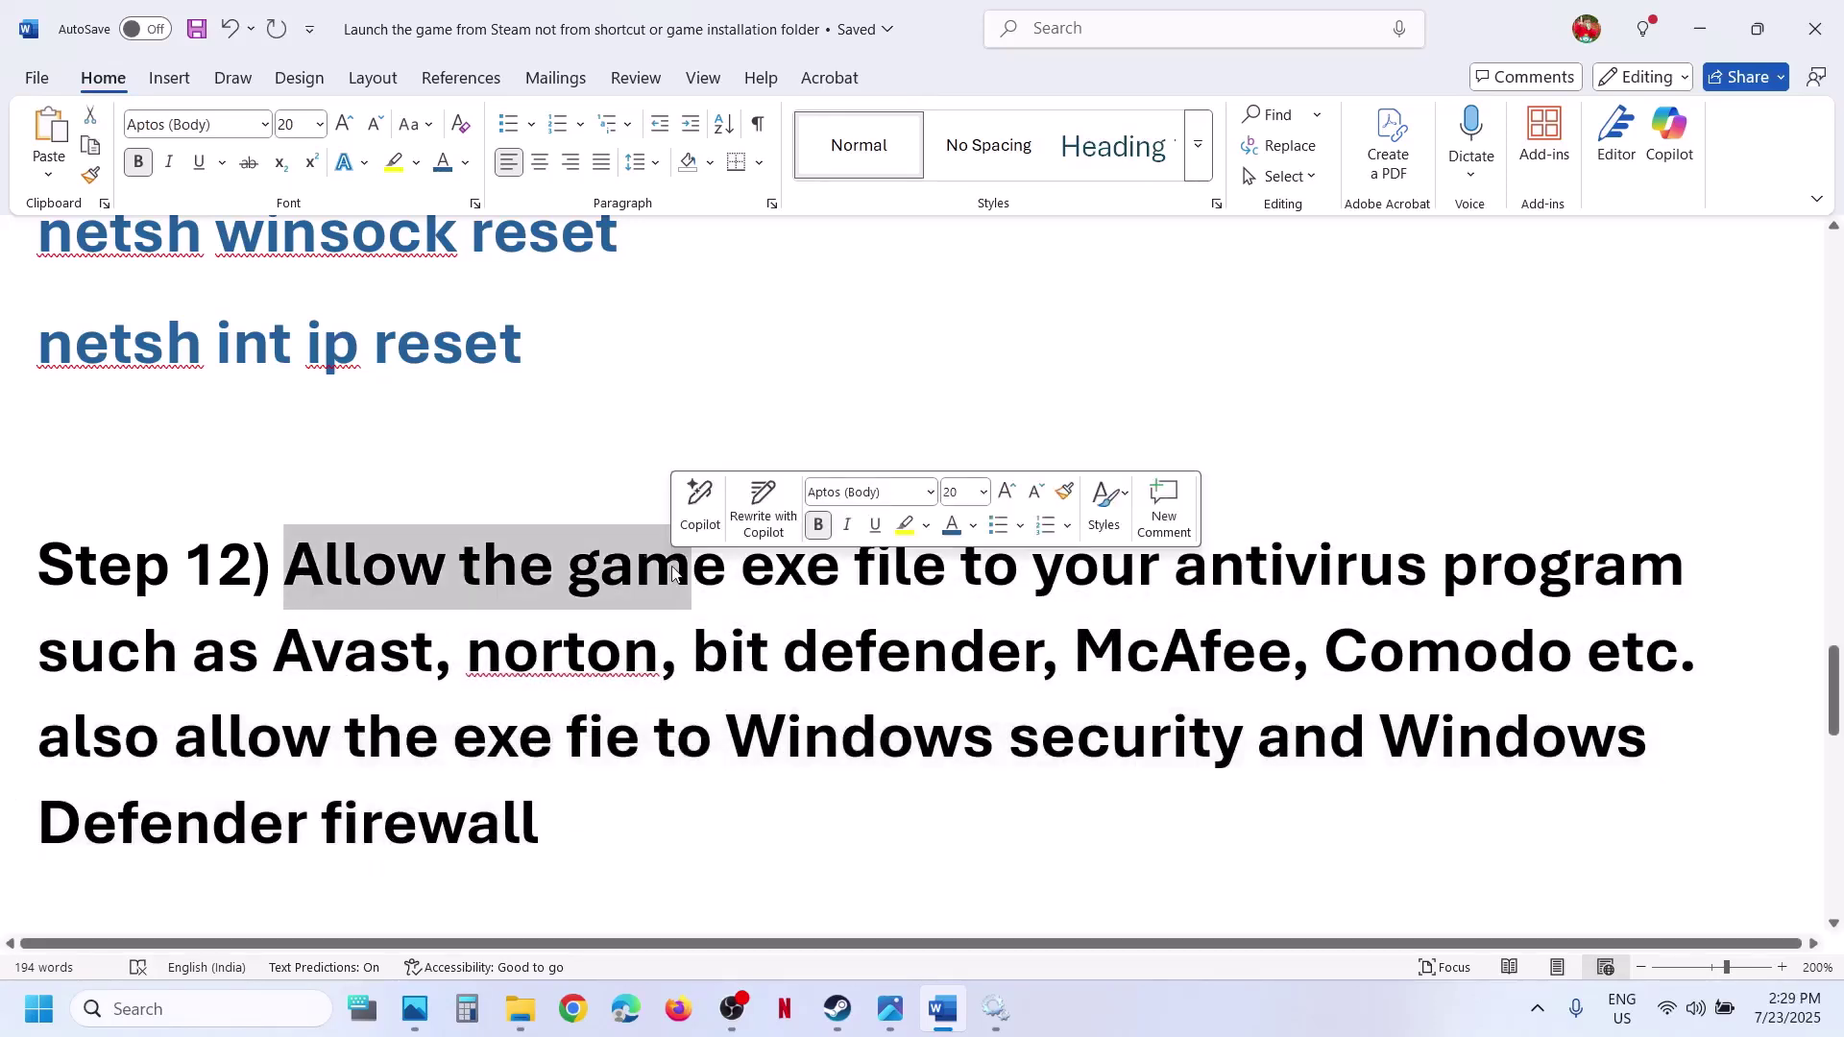
pyautogui.moveTo(737, 756); pyautogui.dragTo(1149, 770)
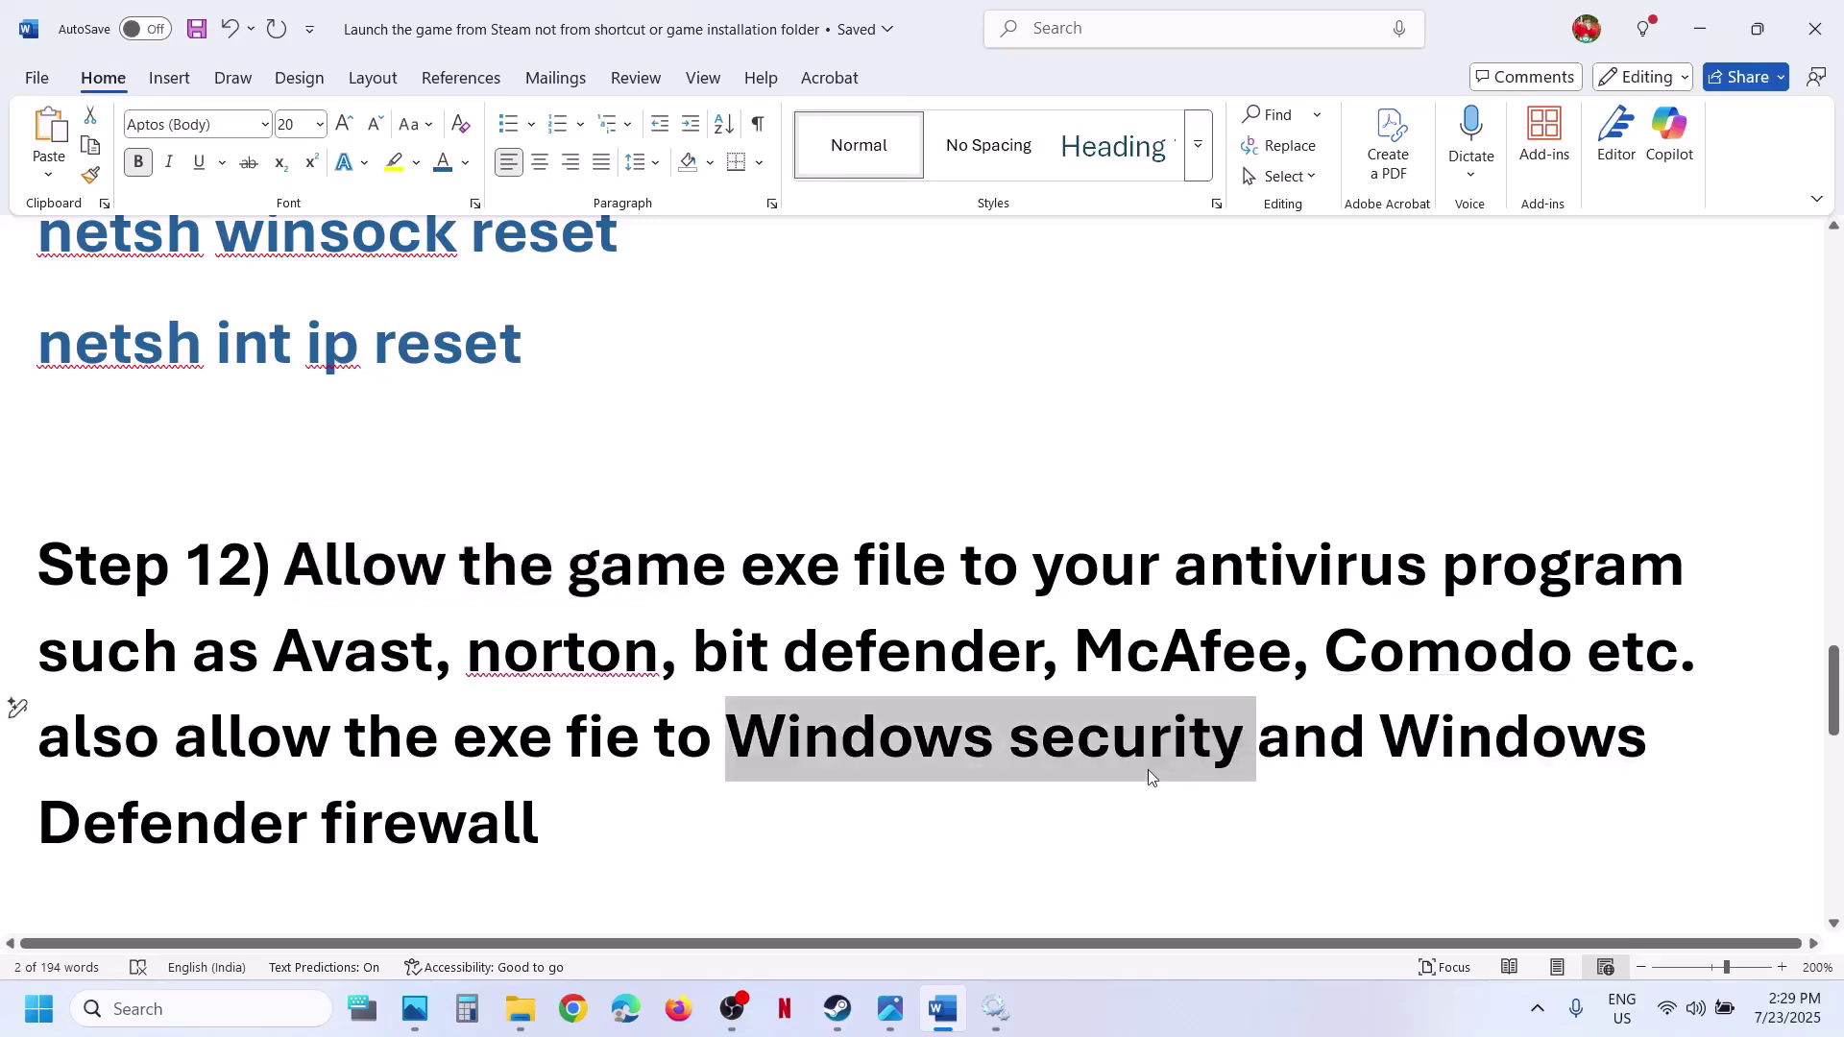
pyautogui.press('super+i')
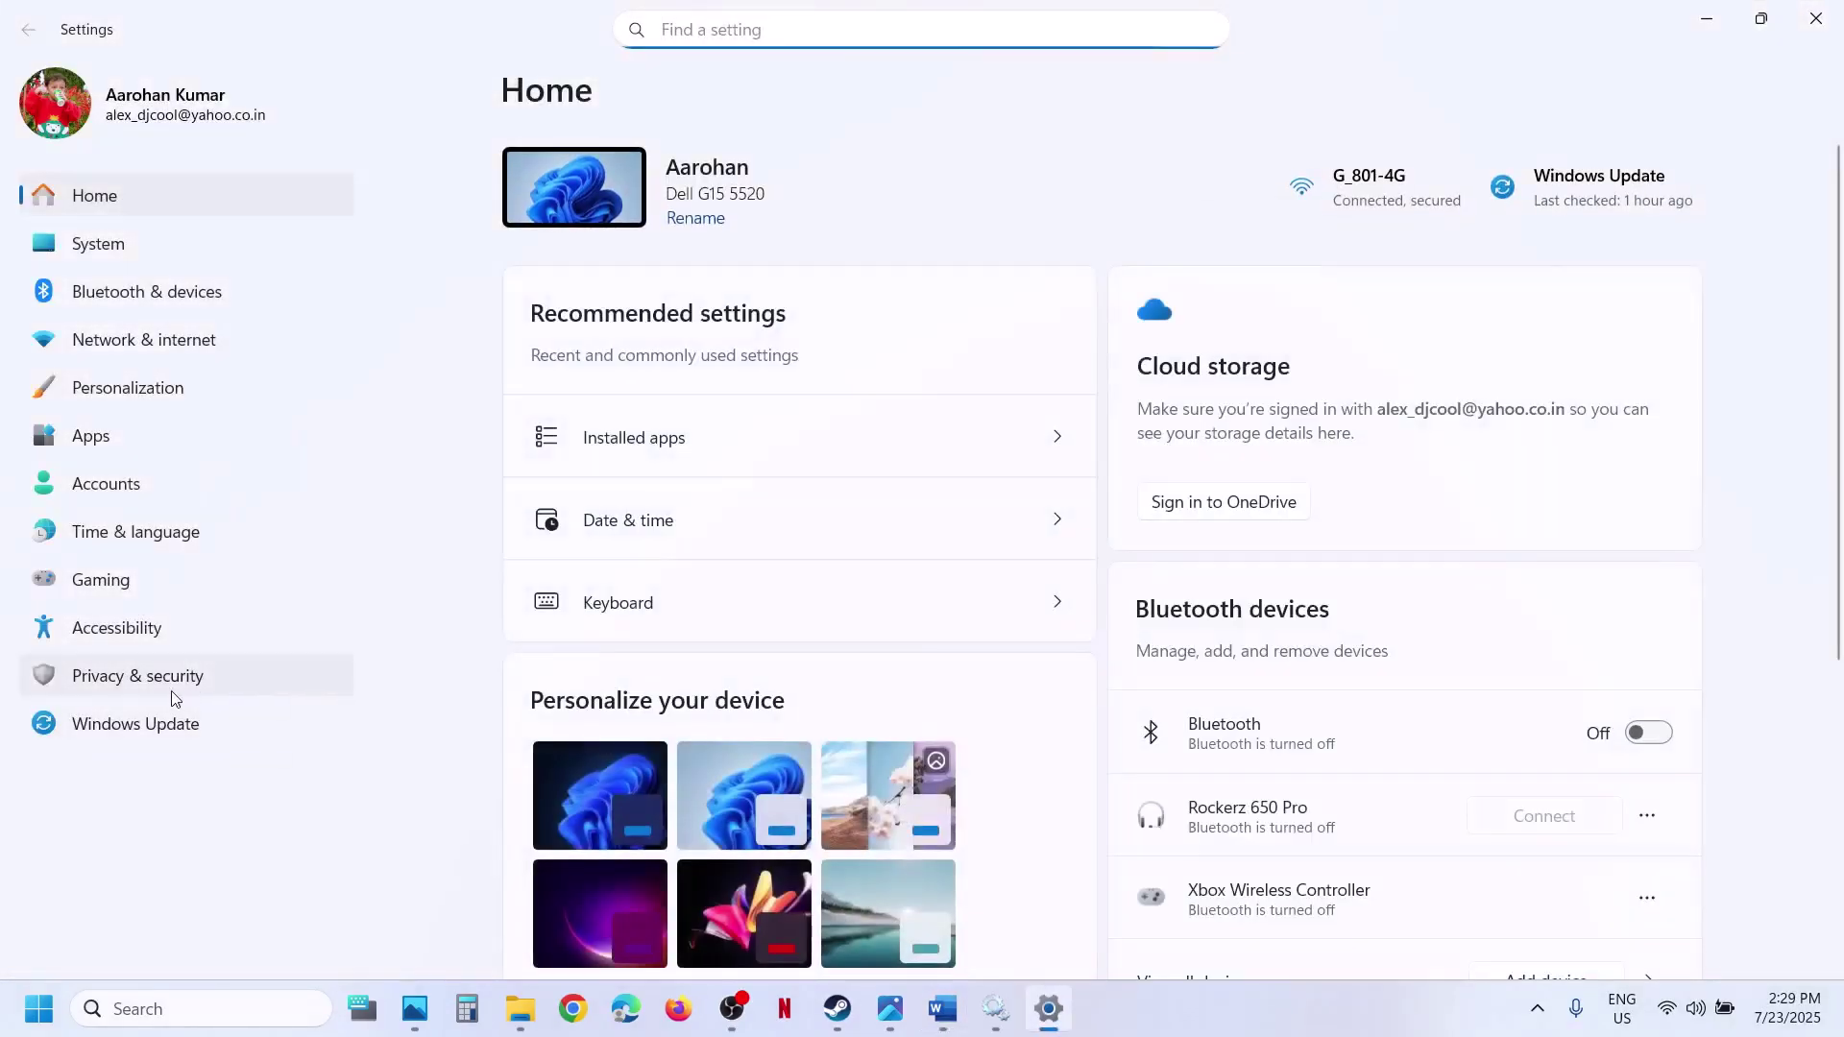
# Go through Virus & threat protection ransomware settings to Controlled folder access allowed apps and browse all apps.
pyautogui.click(168, 684)
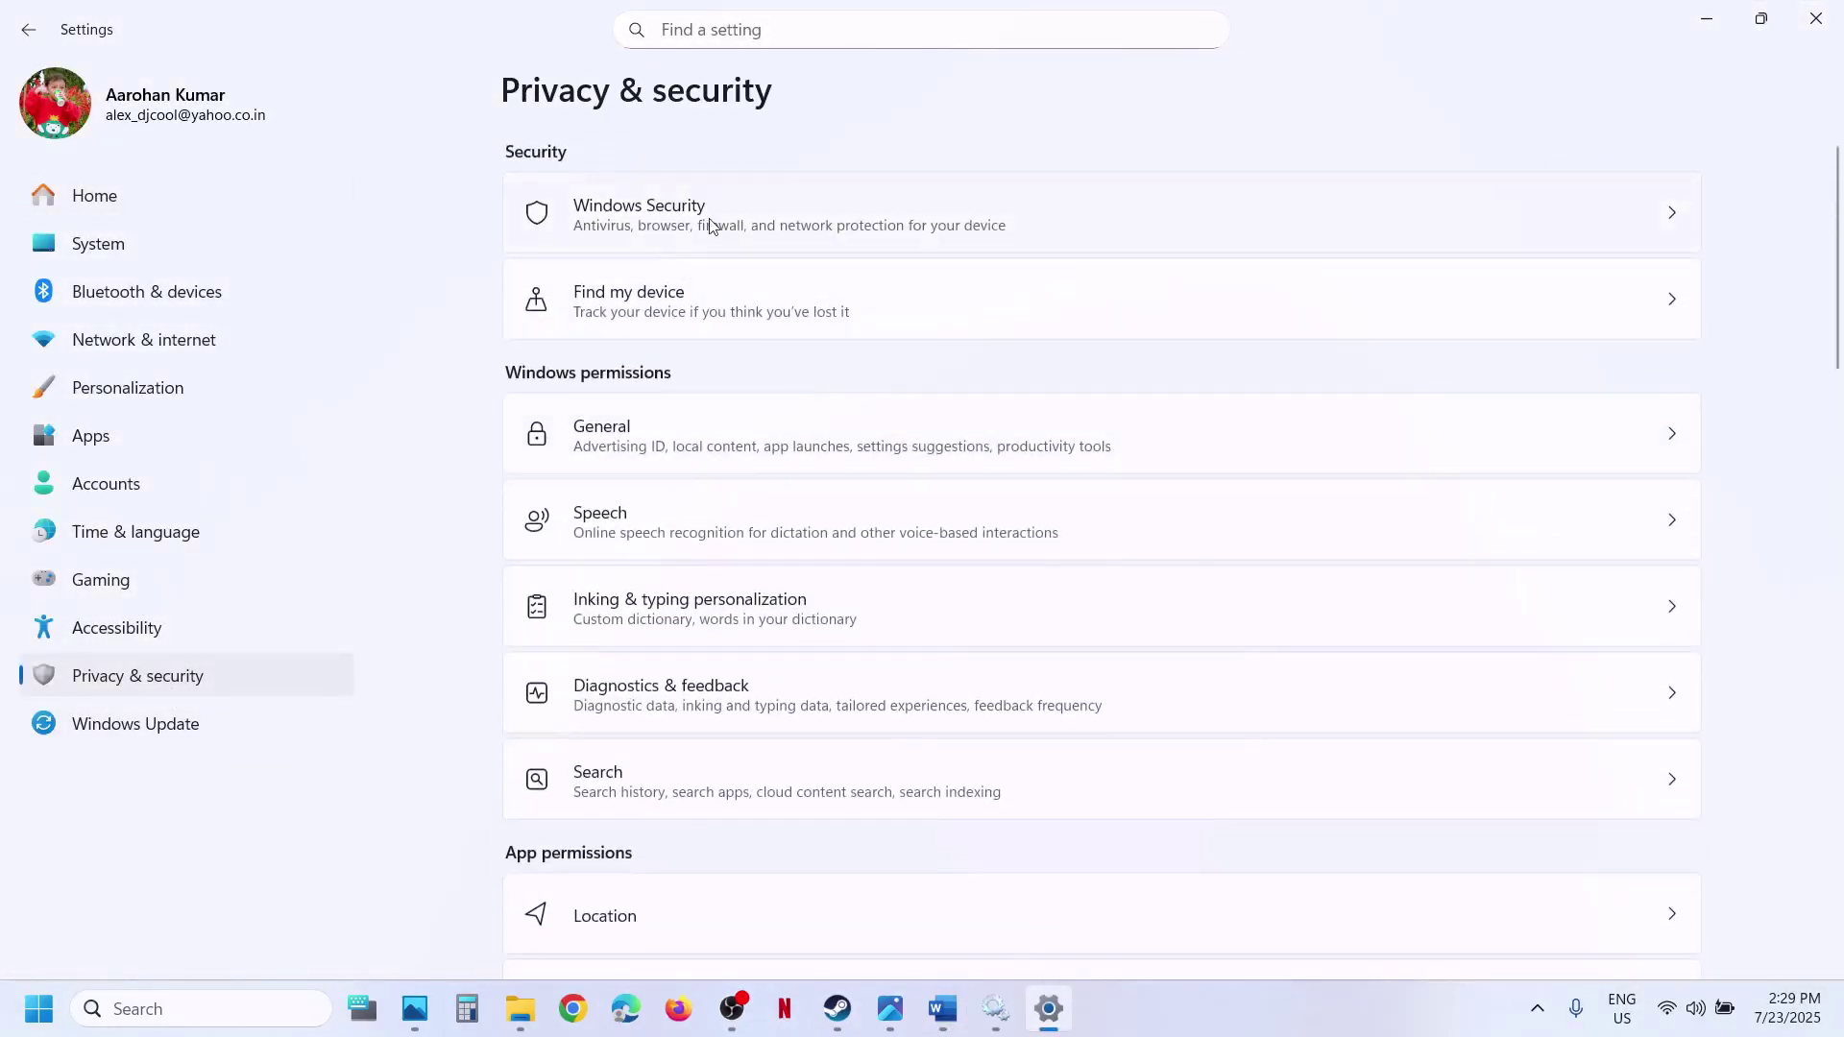
pyautogui.click(711, 225)
pyautogui.click(663, 348)
pyautogui.scroll(-3, 745, 769)
pyautogui.click(563, 899)
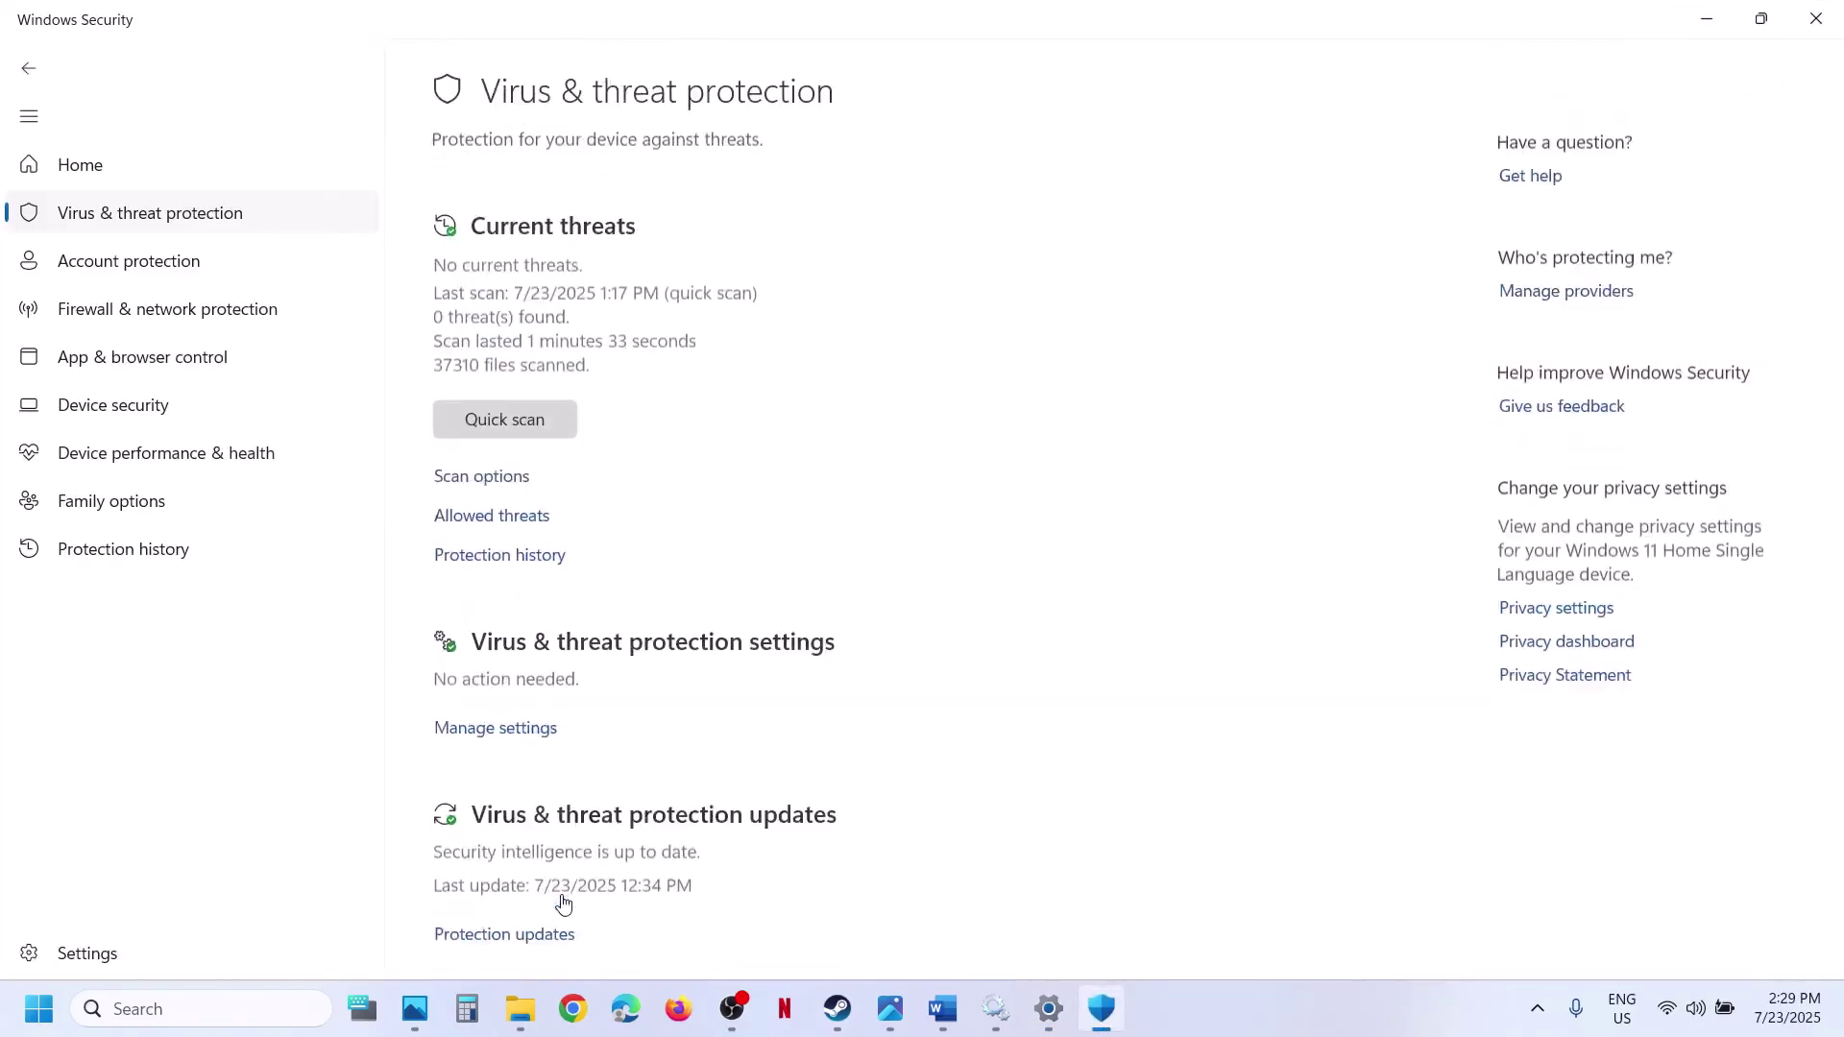
pyautogui.click(636, 509)
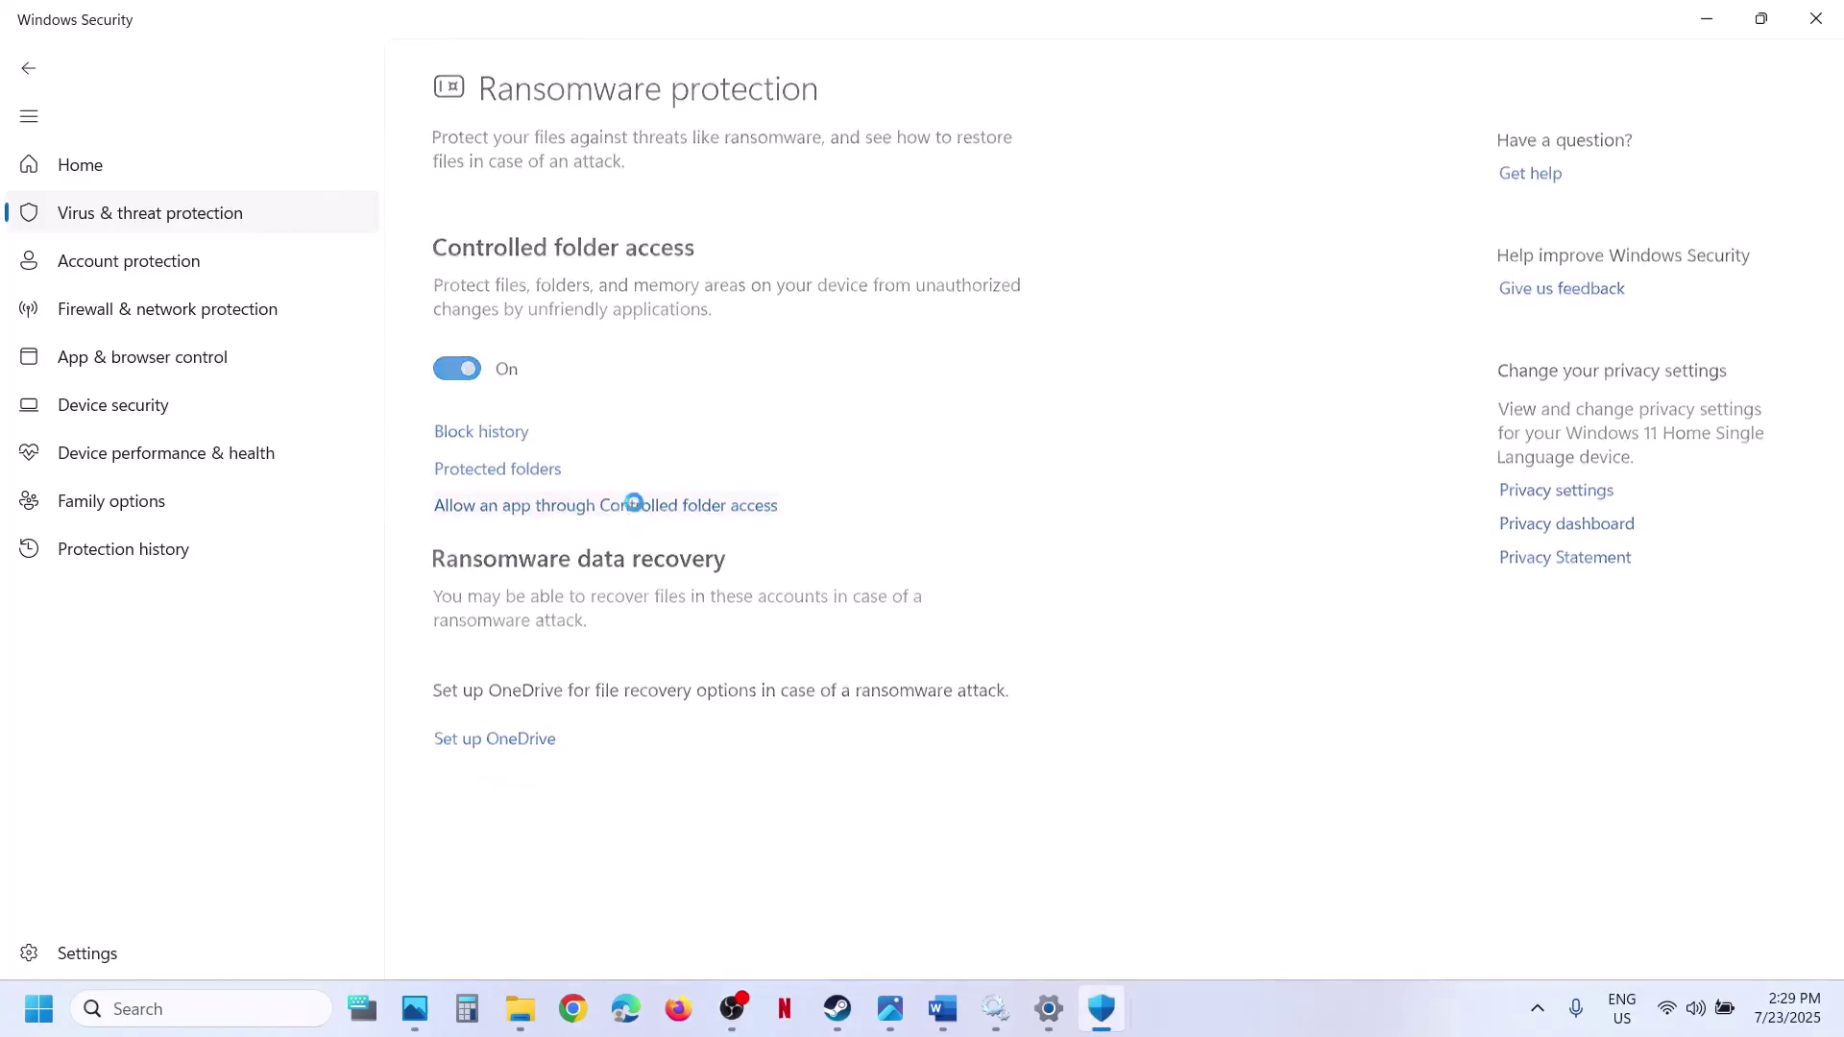
pyautogui.click(783, 692)
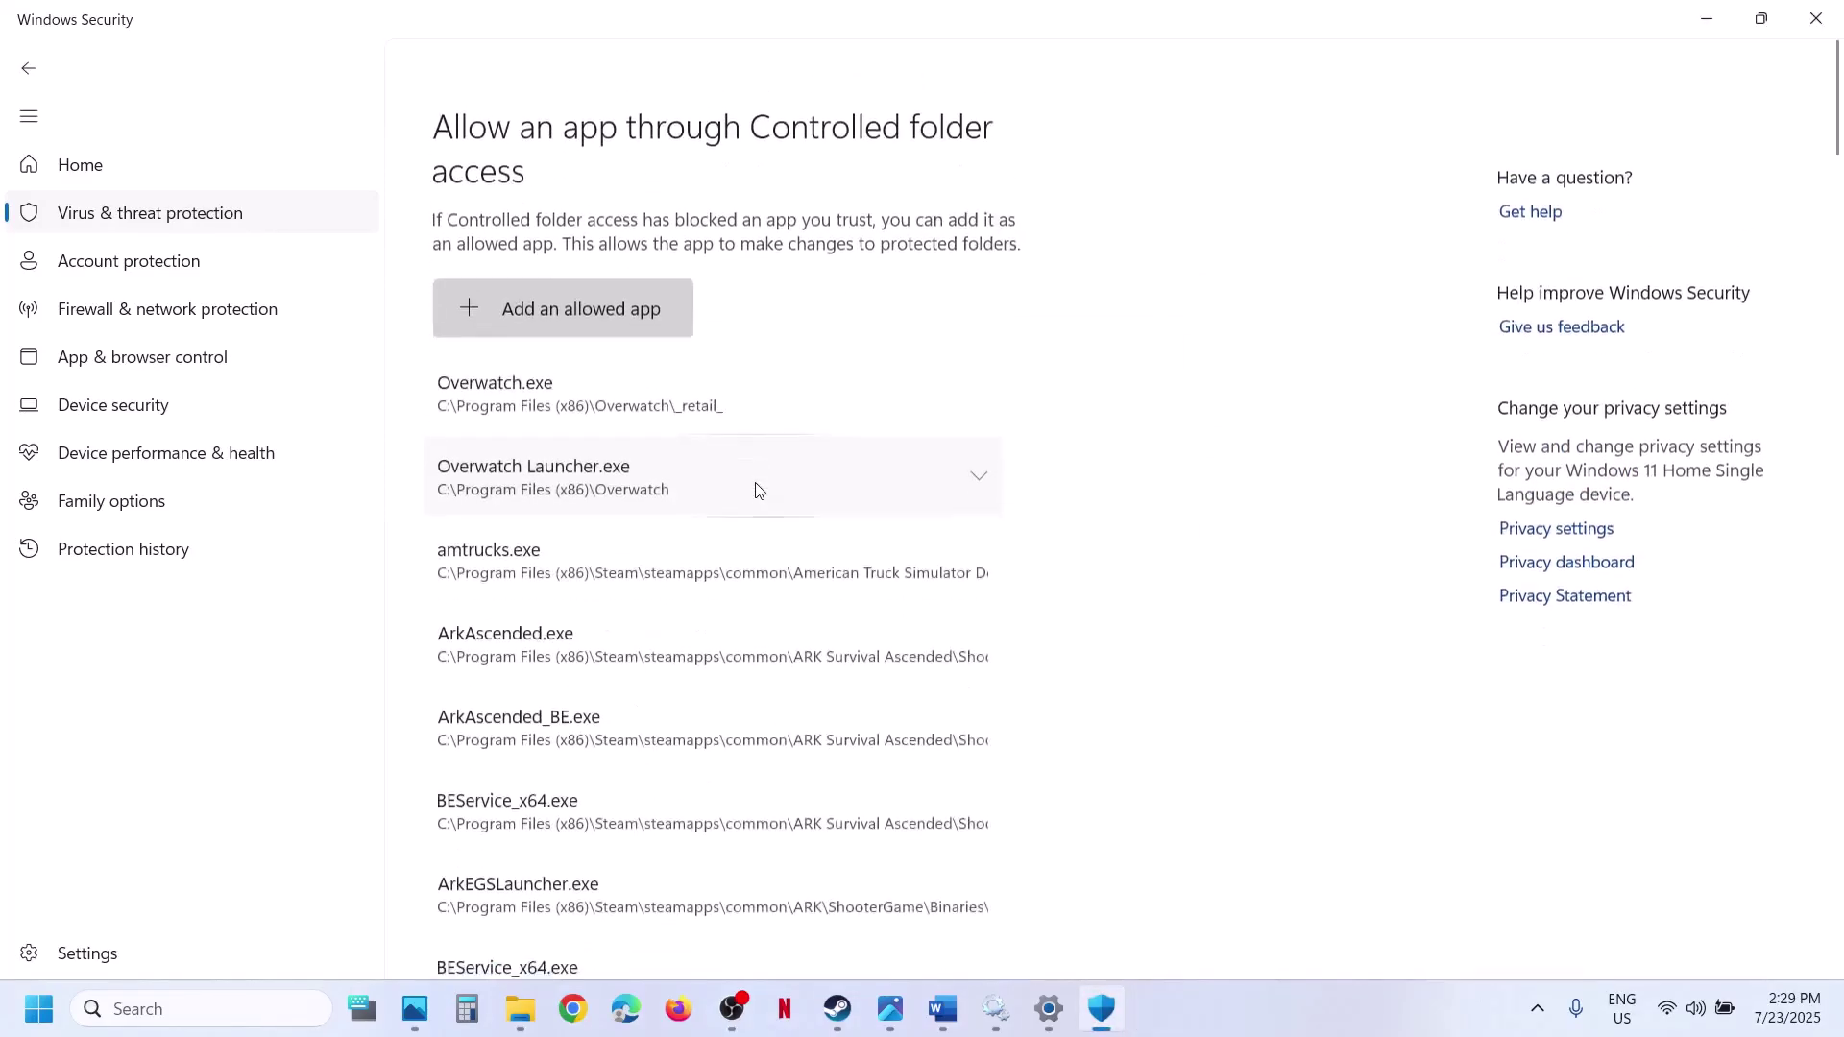
pyautogui.click(569, 298)
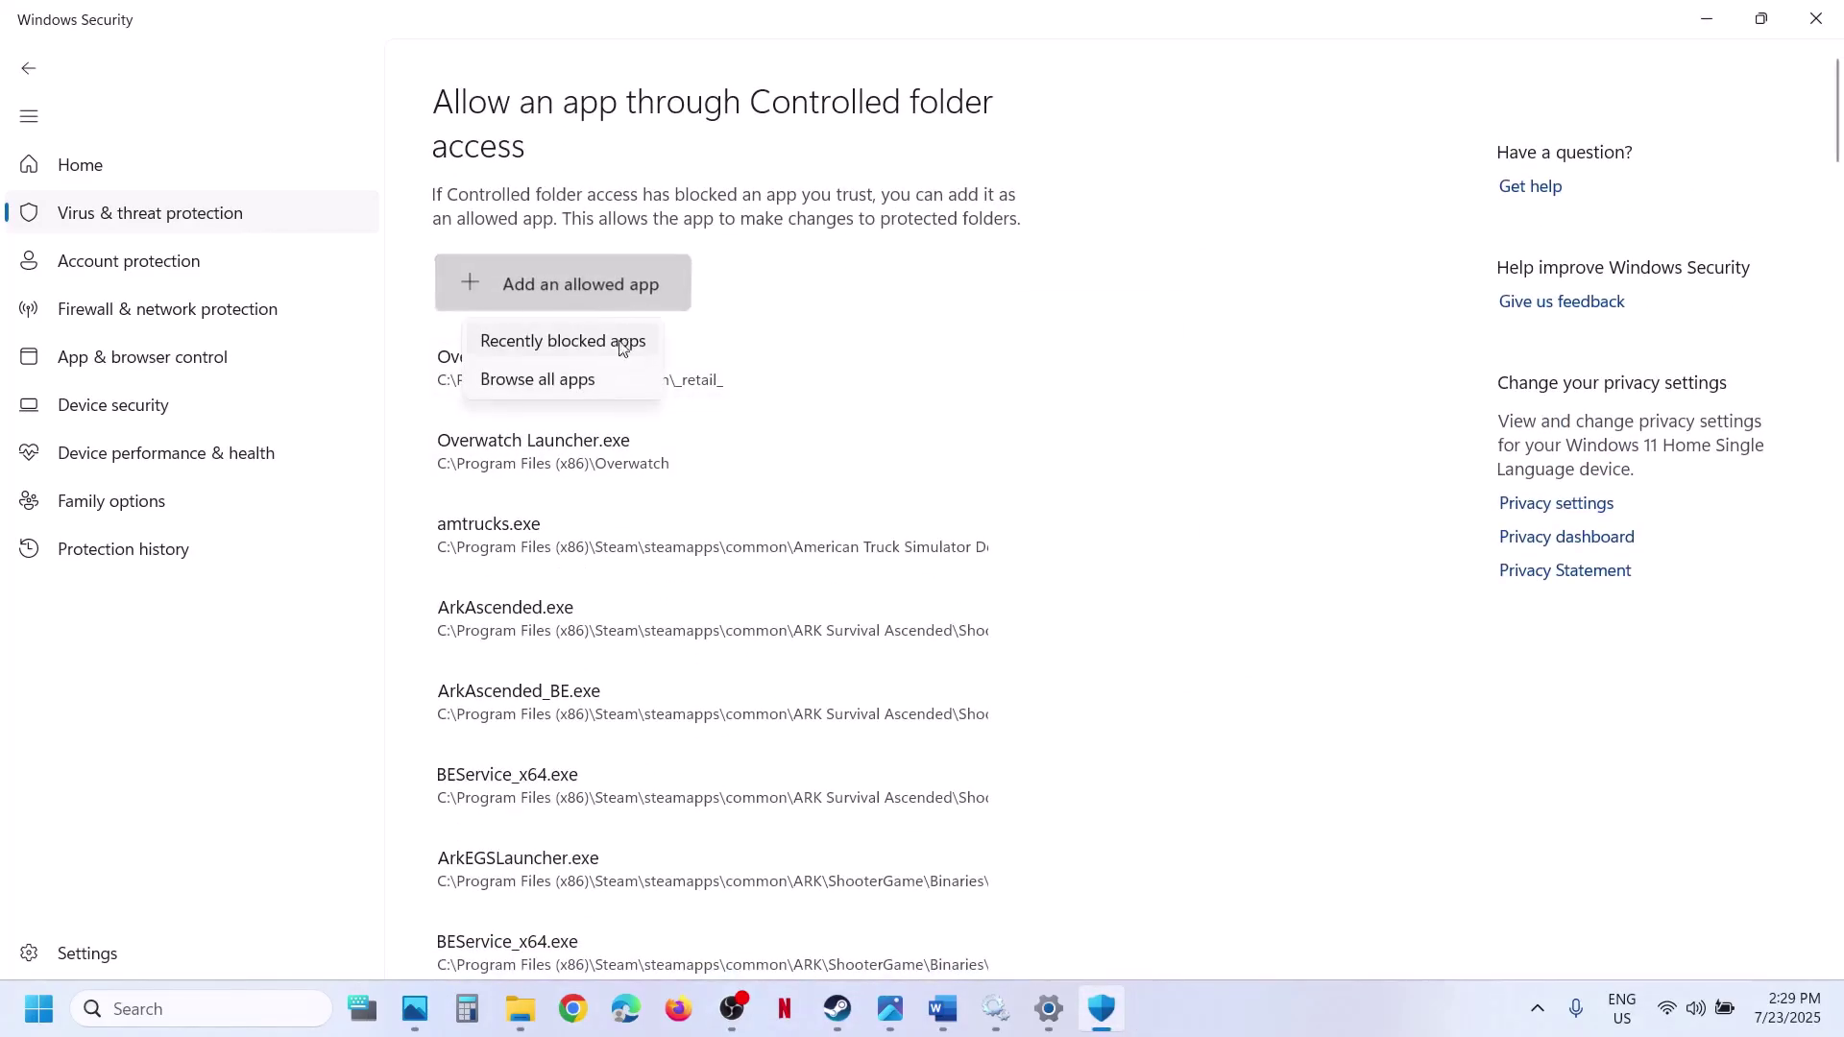
pyautogui.click(583, 379)
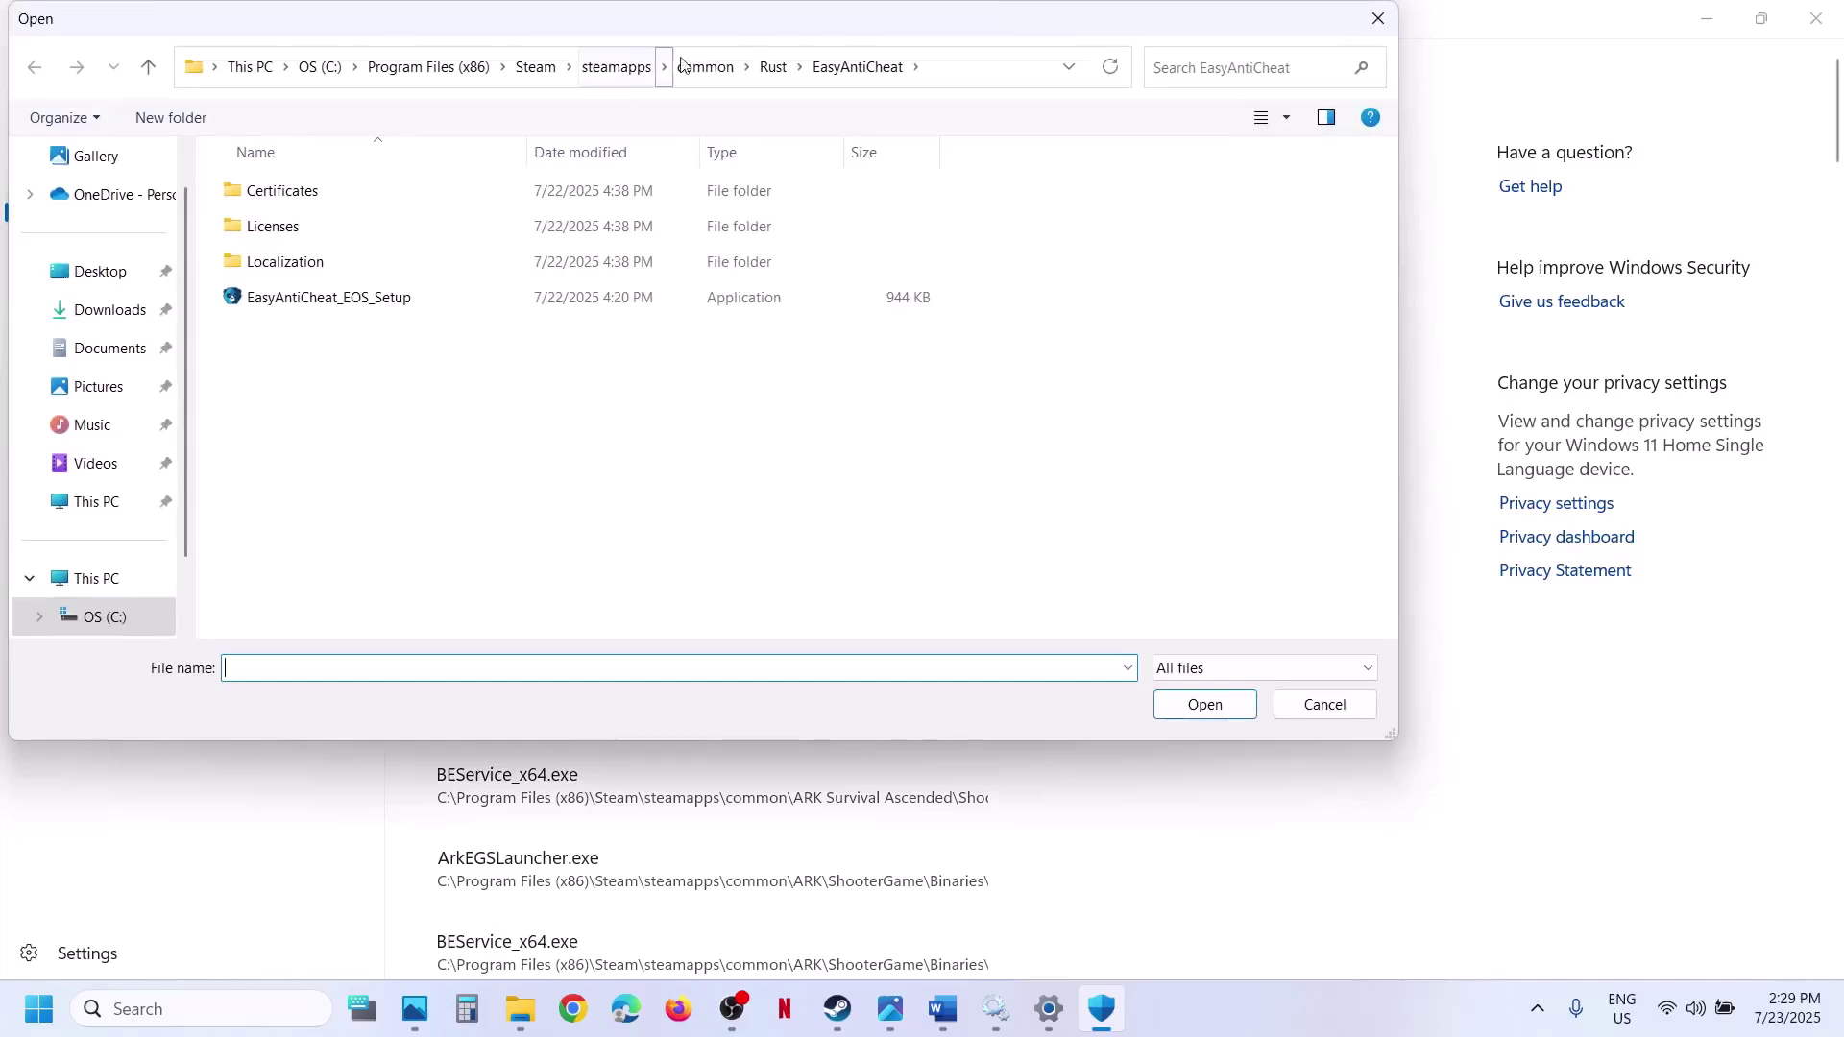
# Allow Rust and RustClient from the Rust game folder through Controlled folder access.
pyautogui.click(768, 67)
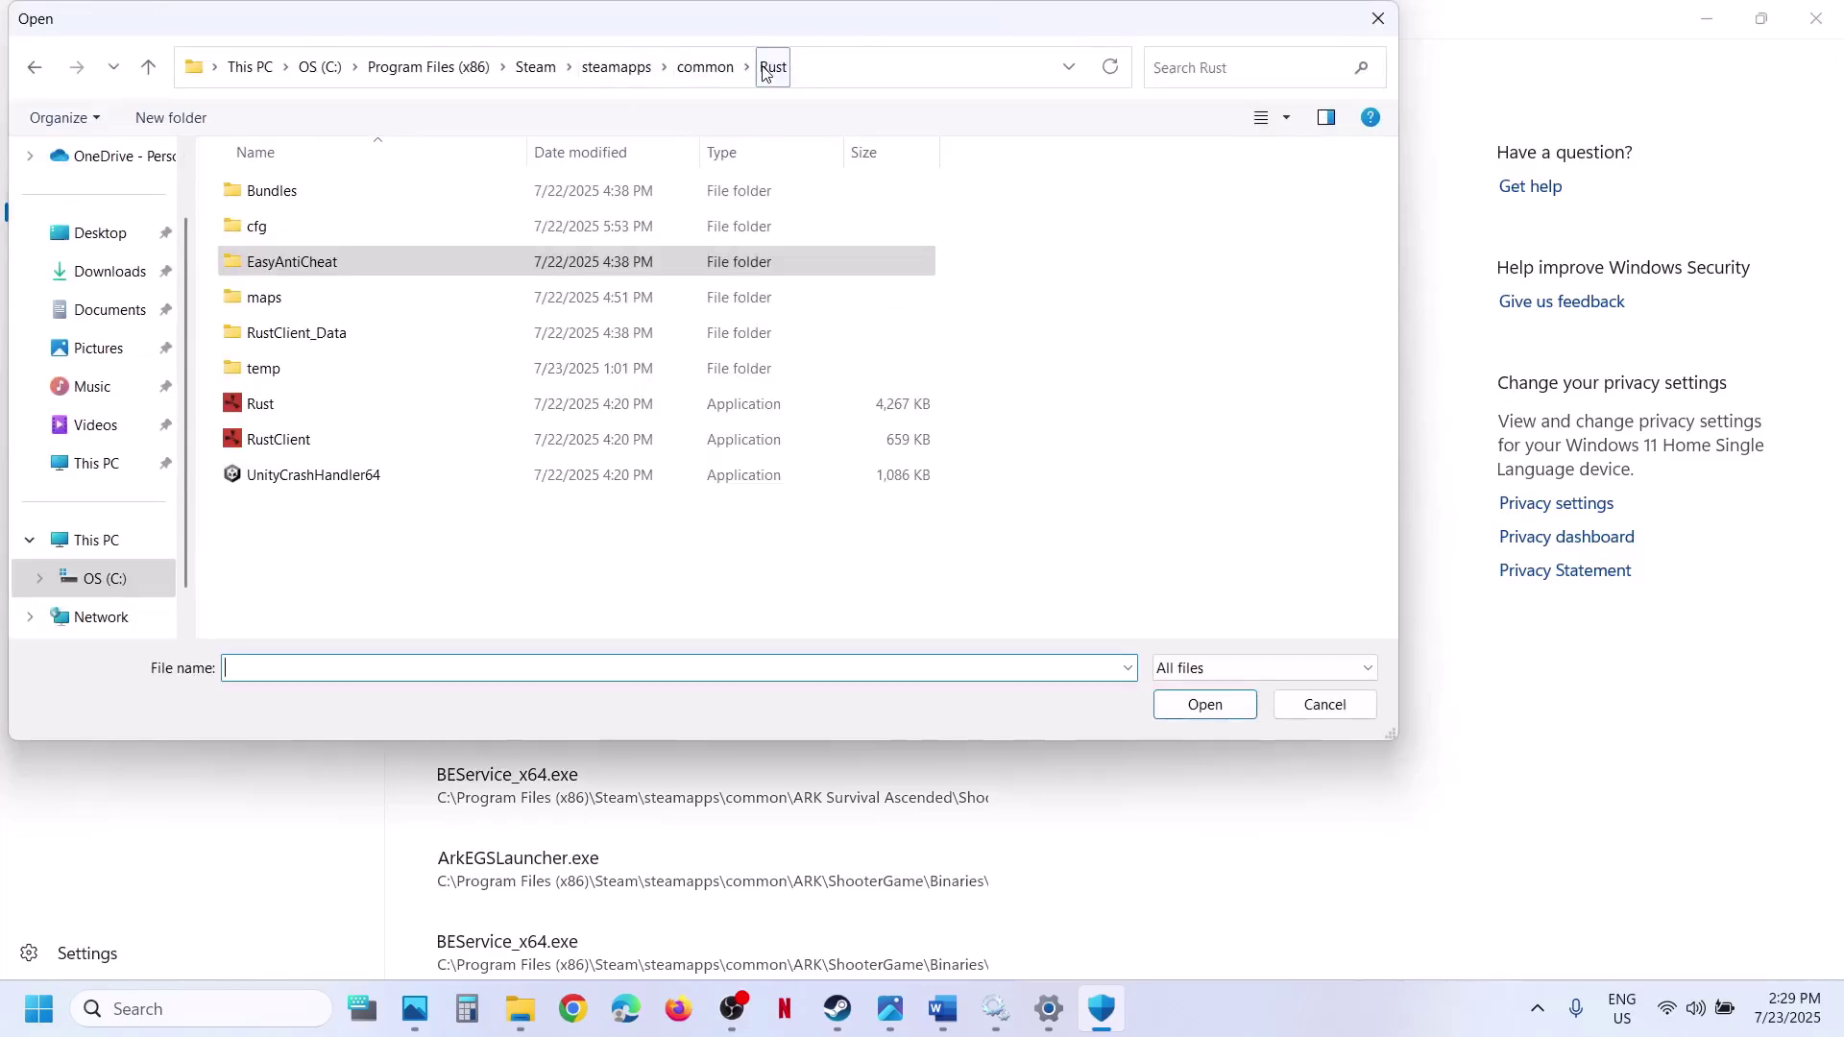
pyautogui.click(884, 75)
pyautogui.click(251, 413)
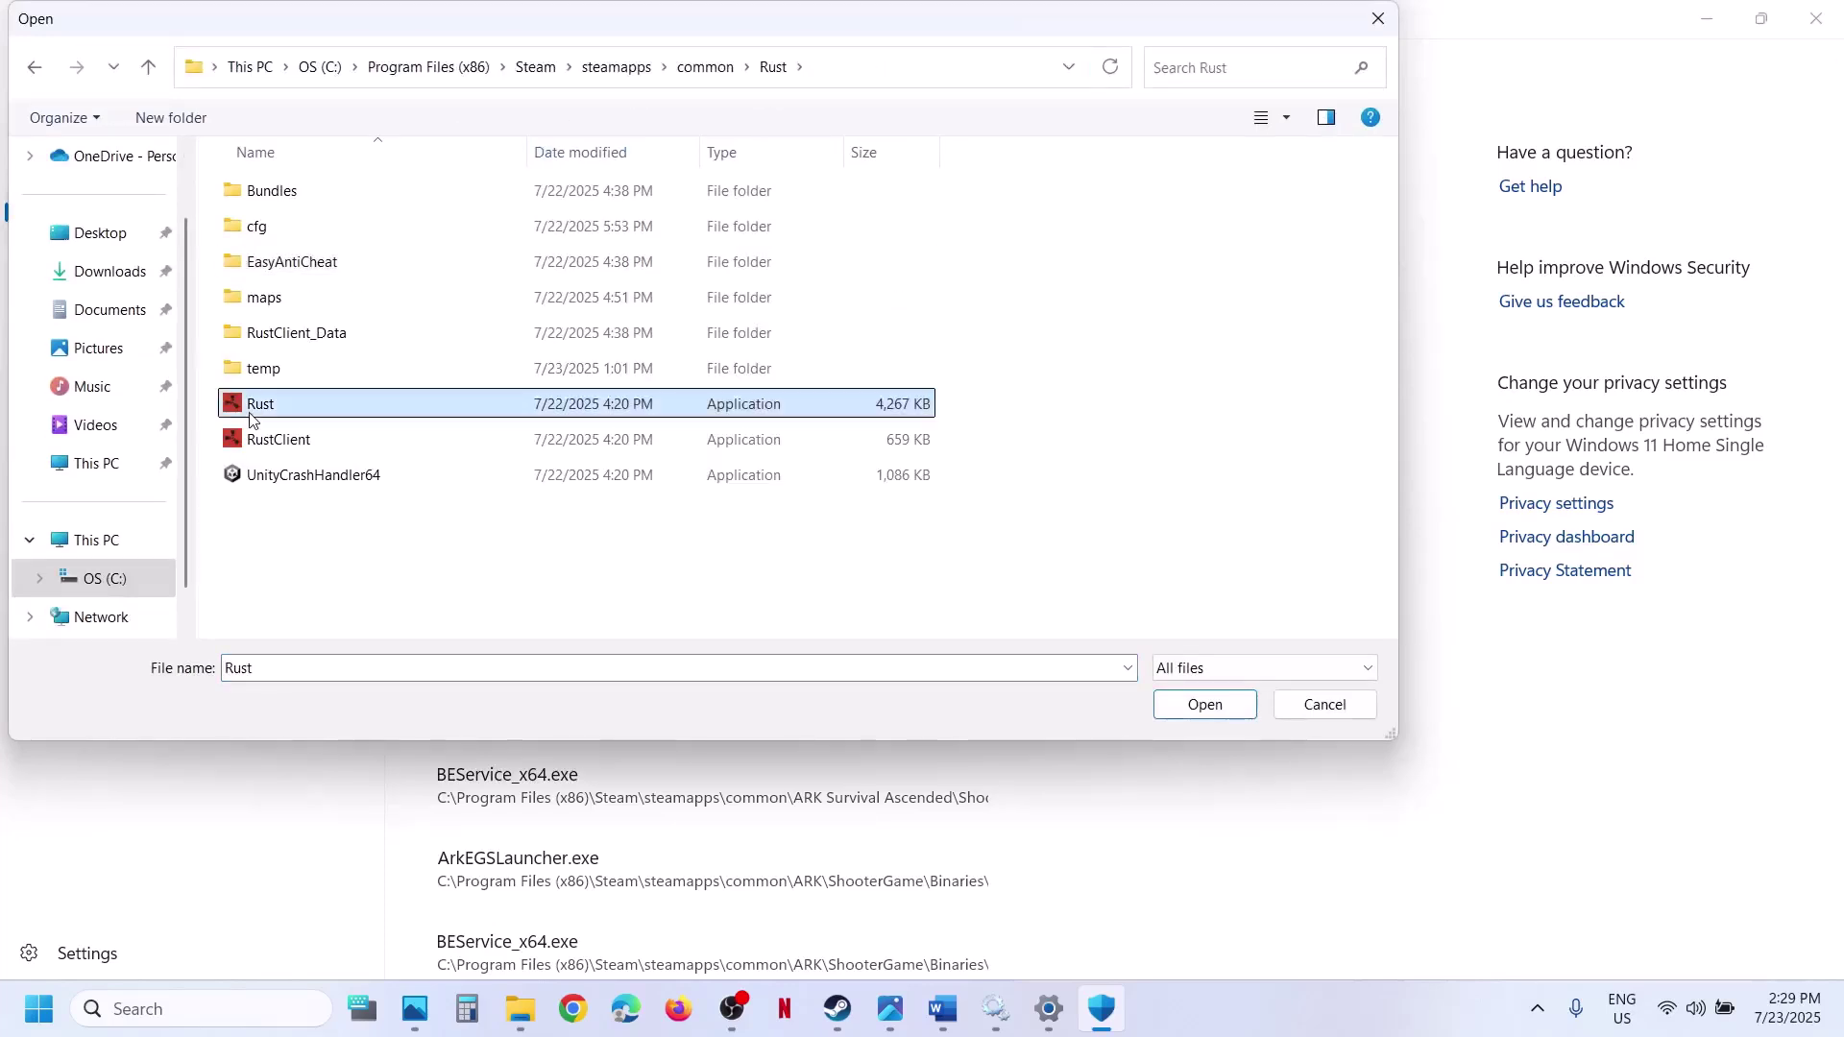
pyautogui.click(1206, 706)
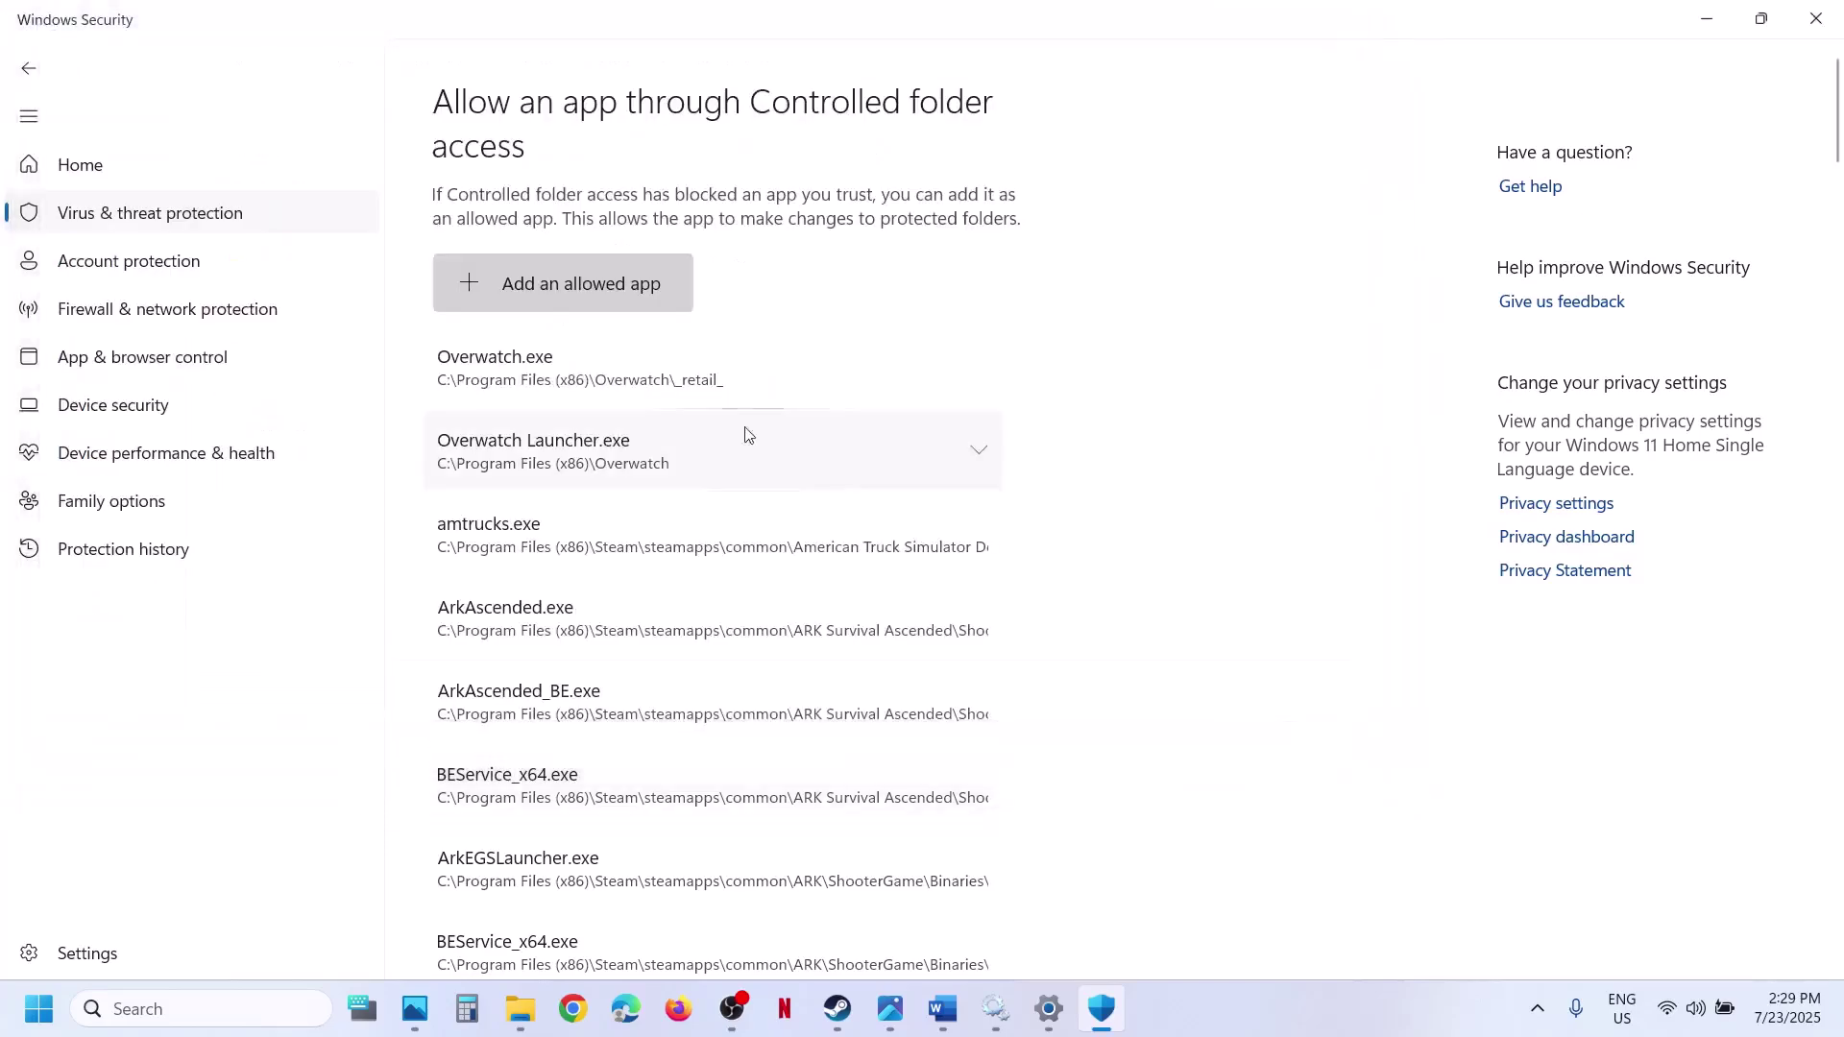
pyautogui.click(565, 301)
pyautogui.click(538, 379)
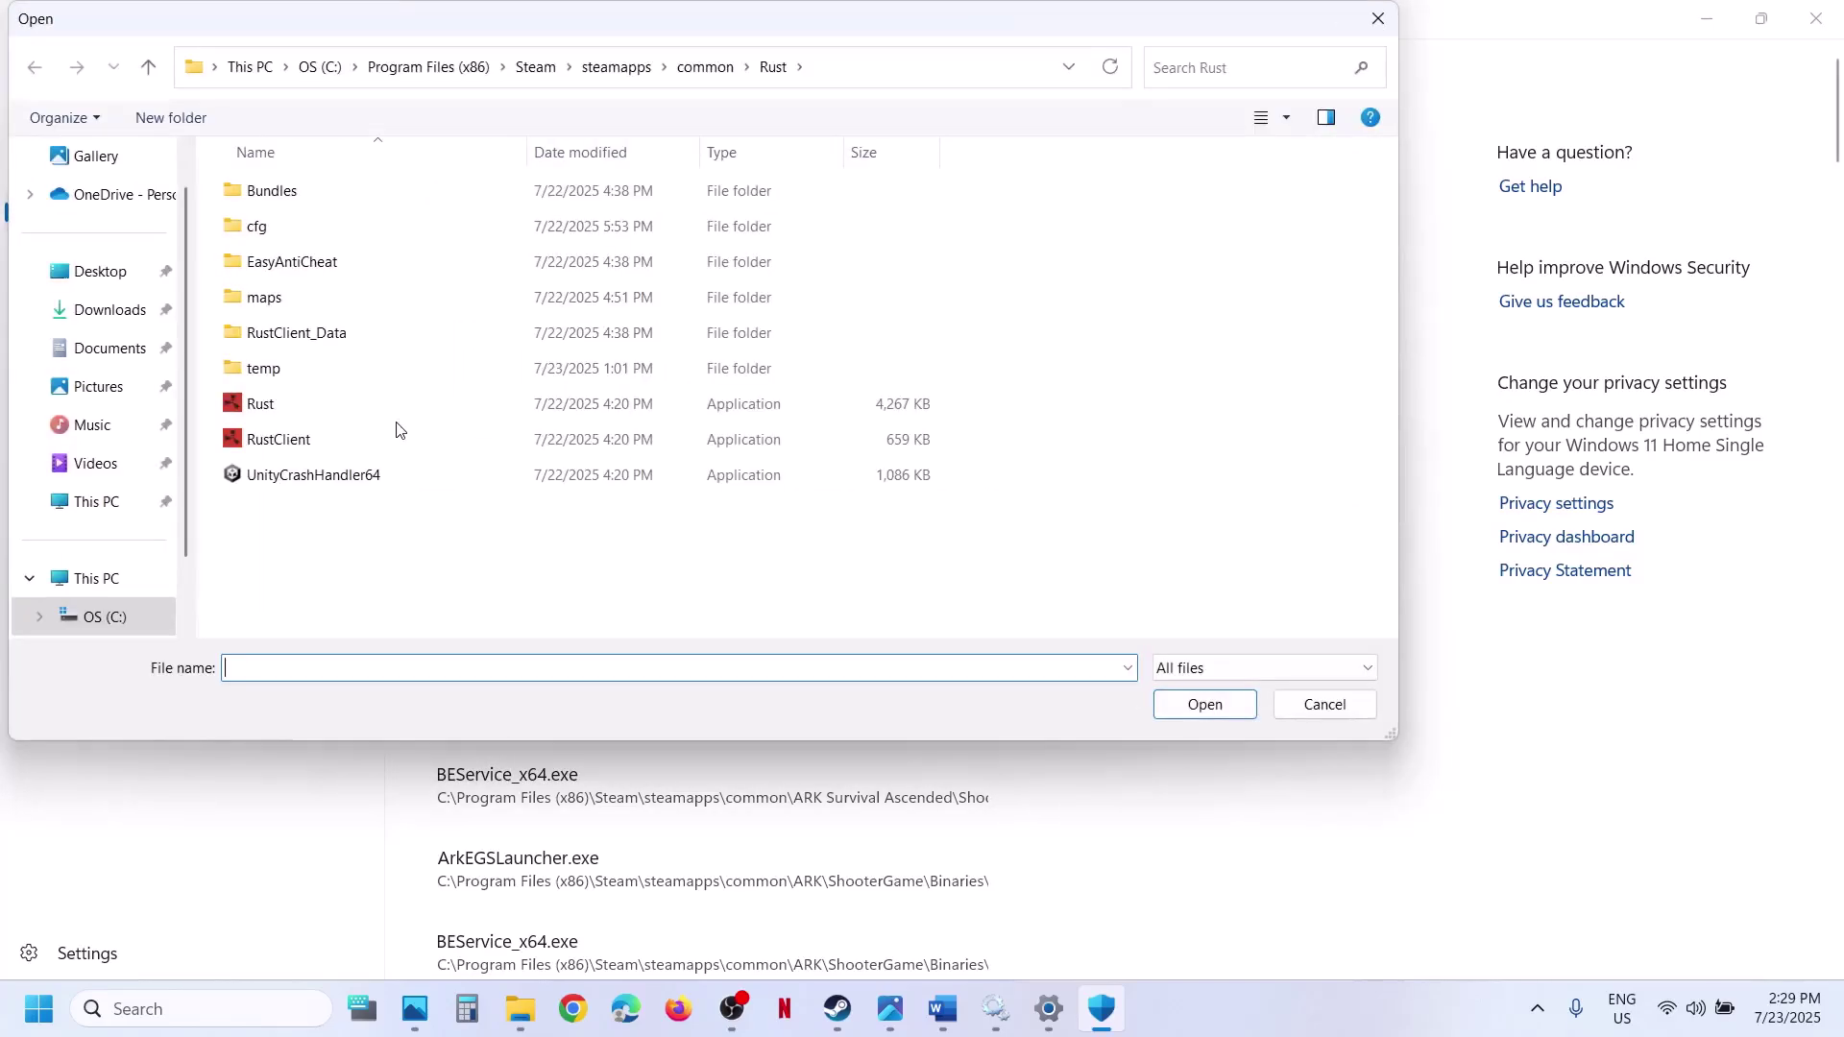
pyautogui.click(303, 440)
pyautogui.click(1205, 704)
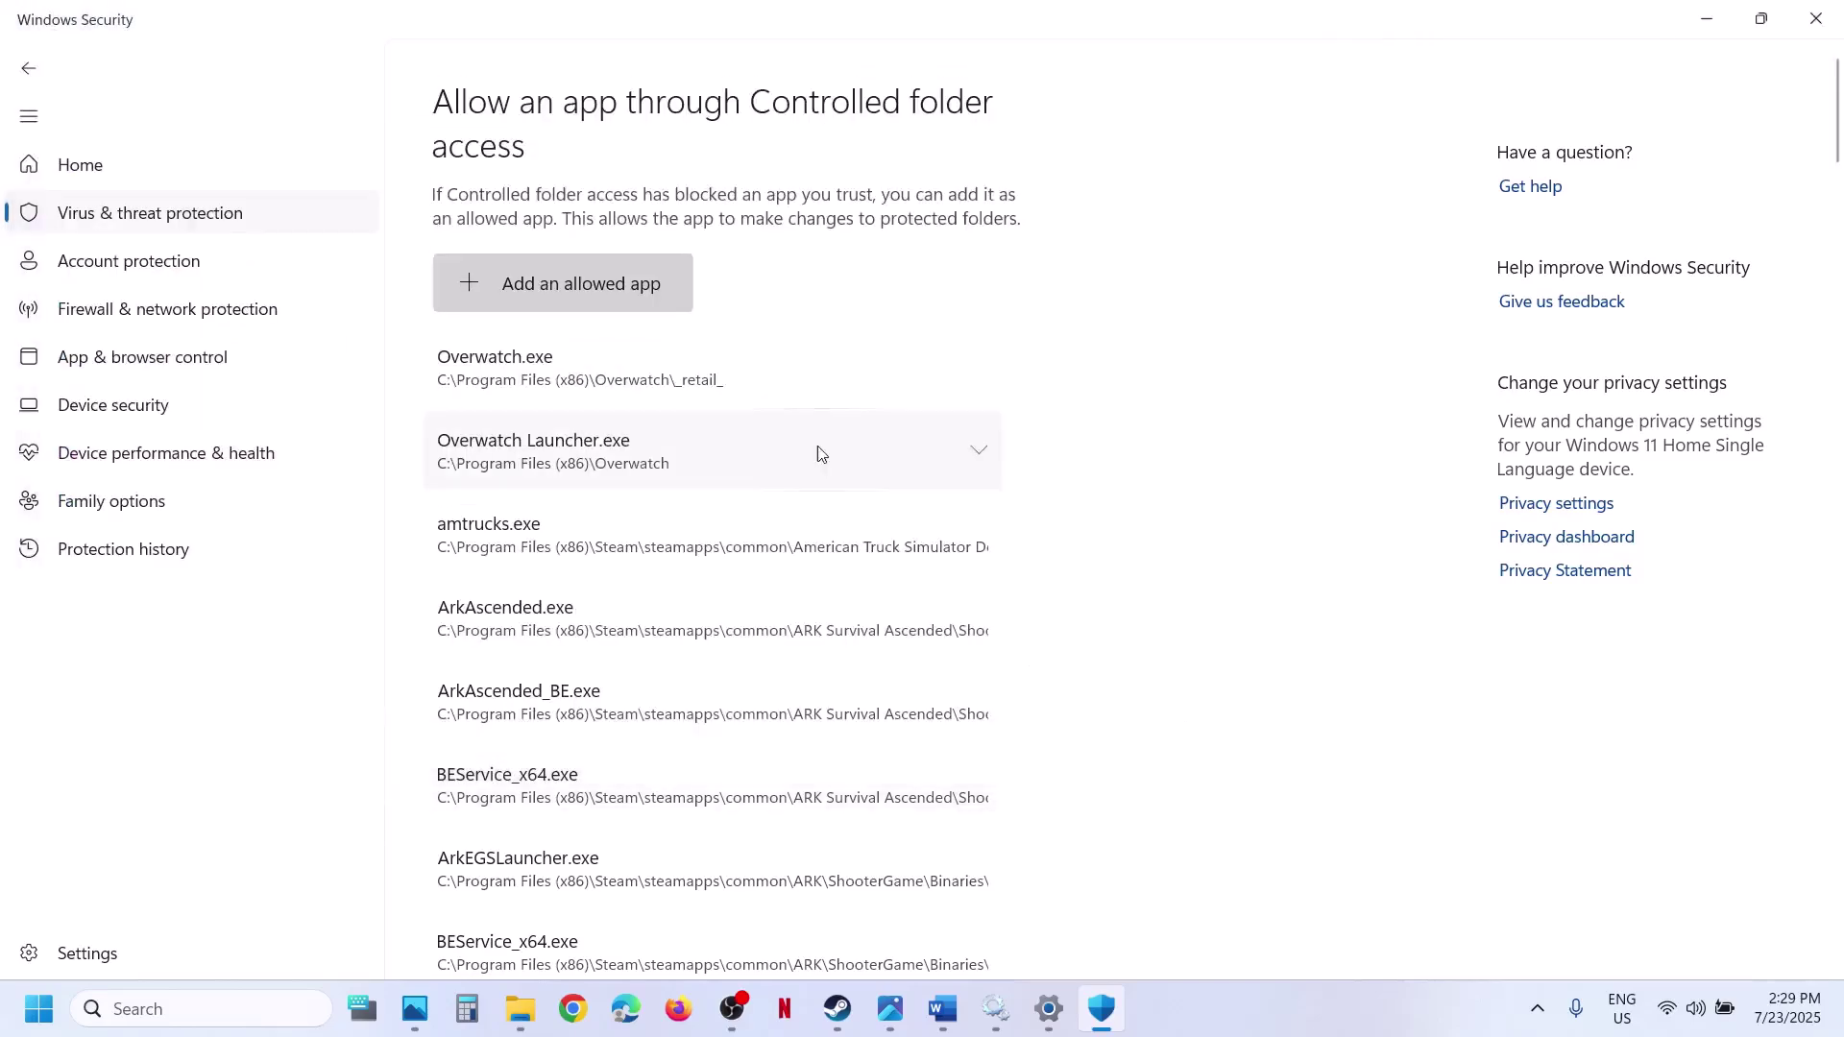
# Allow EasyAntiCheat_EOS_Setup from the Rust\EasyAntiCheat folder as well.
pyautogui.click(574, 294)
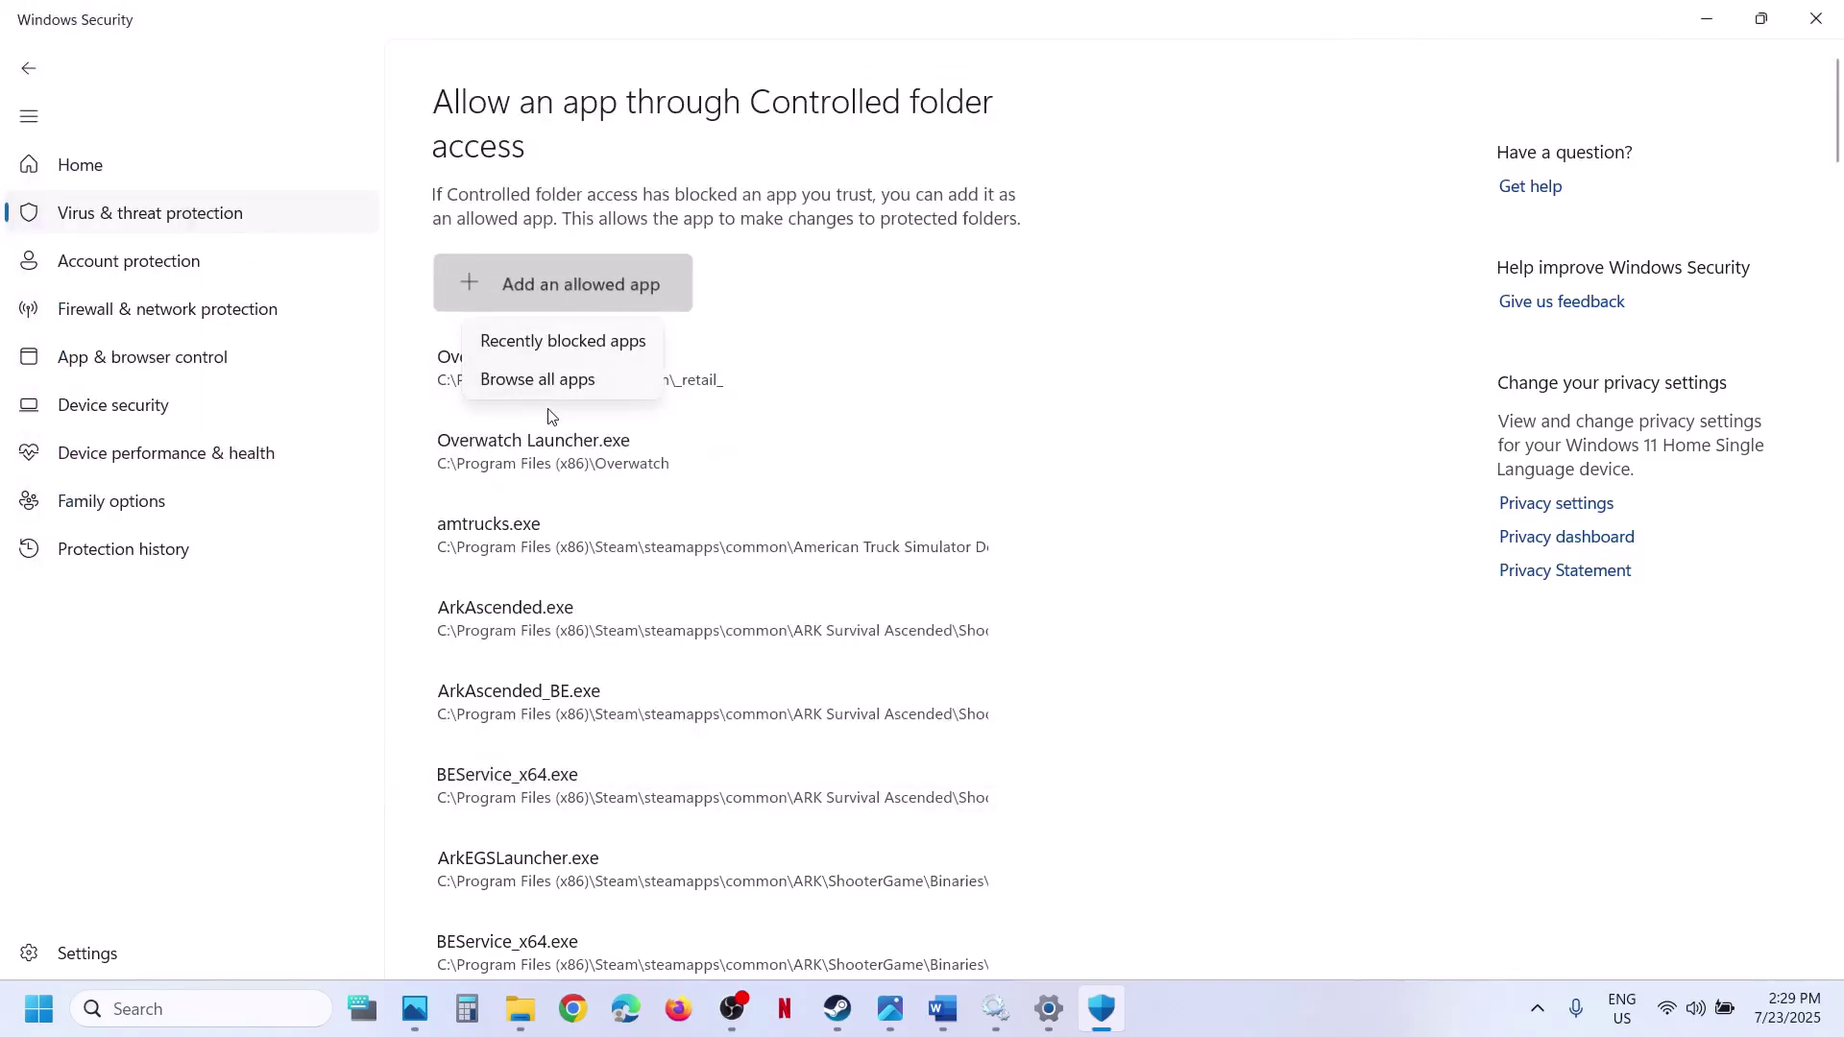
pyautogui.click(550, 394)
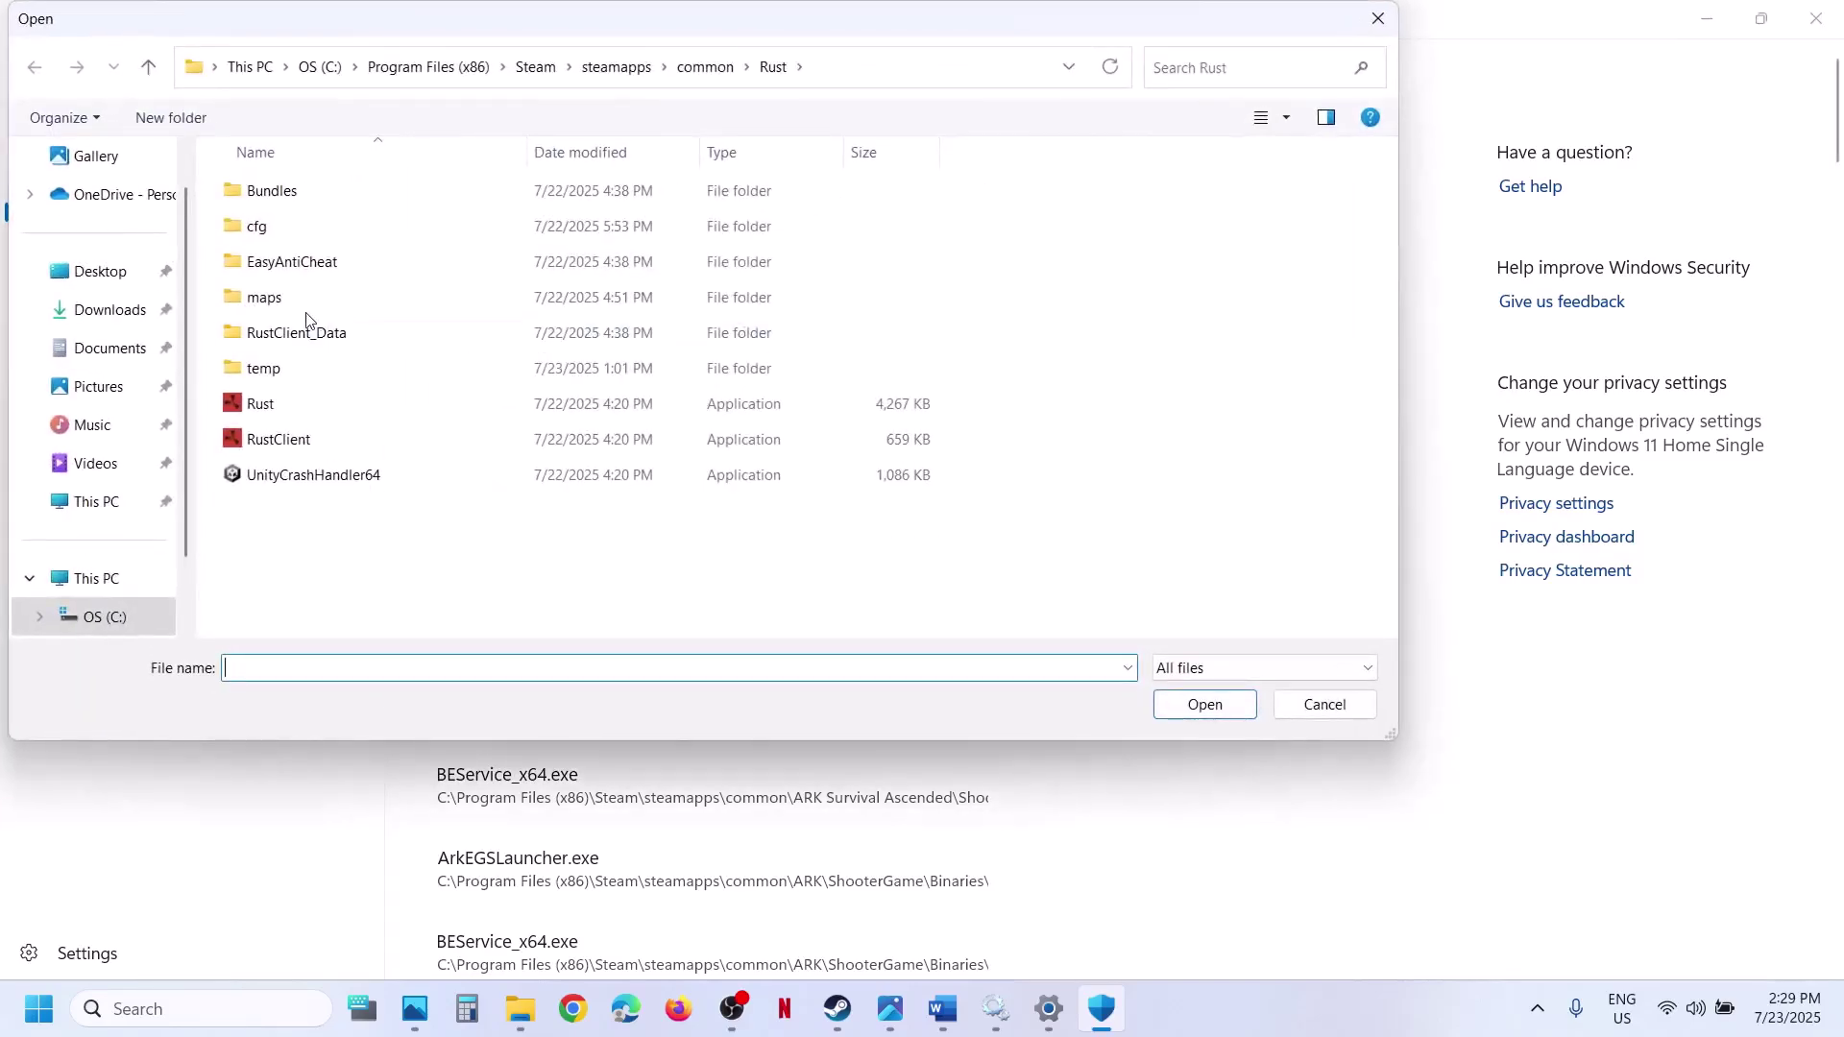
pyautogui.click(269, 257)
pyautogui.doubleClick(267, 254)
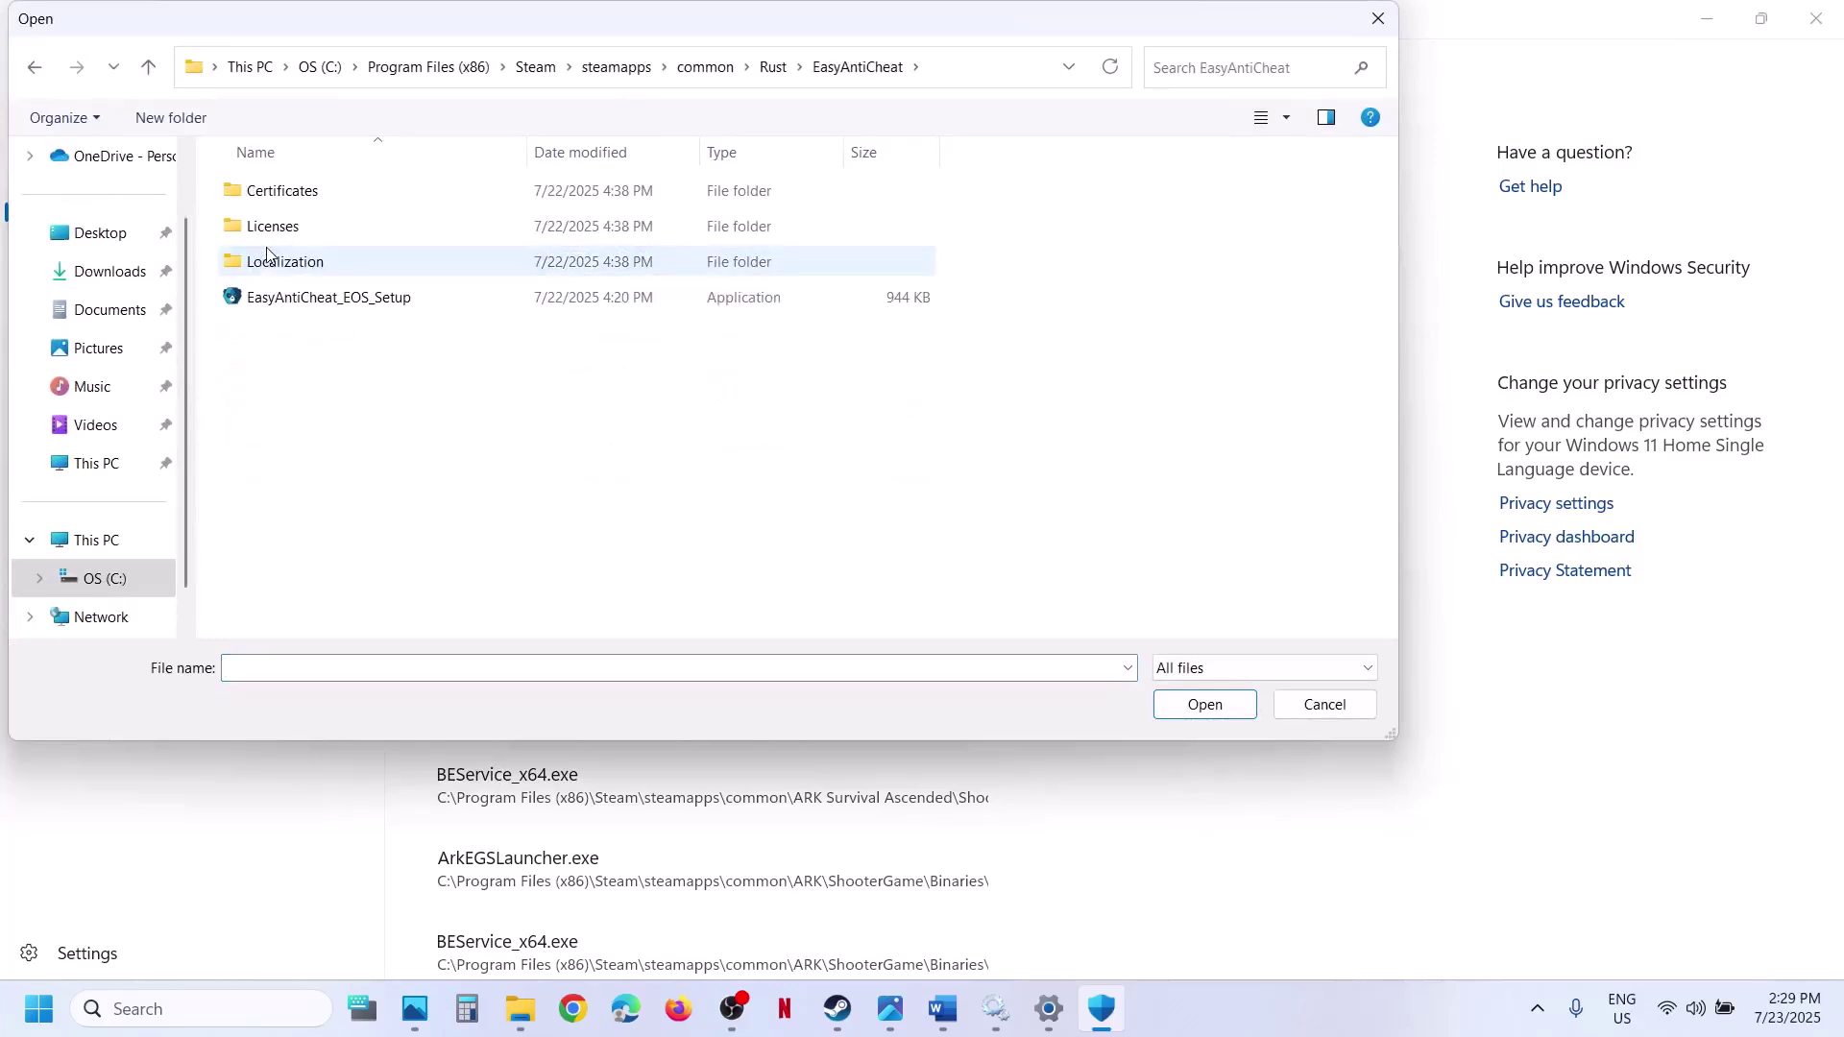
pyautogui.click(278, 306)
pyautogui.click(1205, 705)
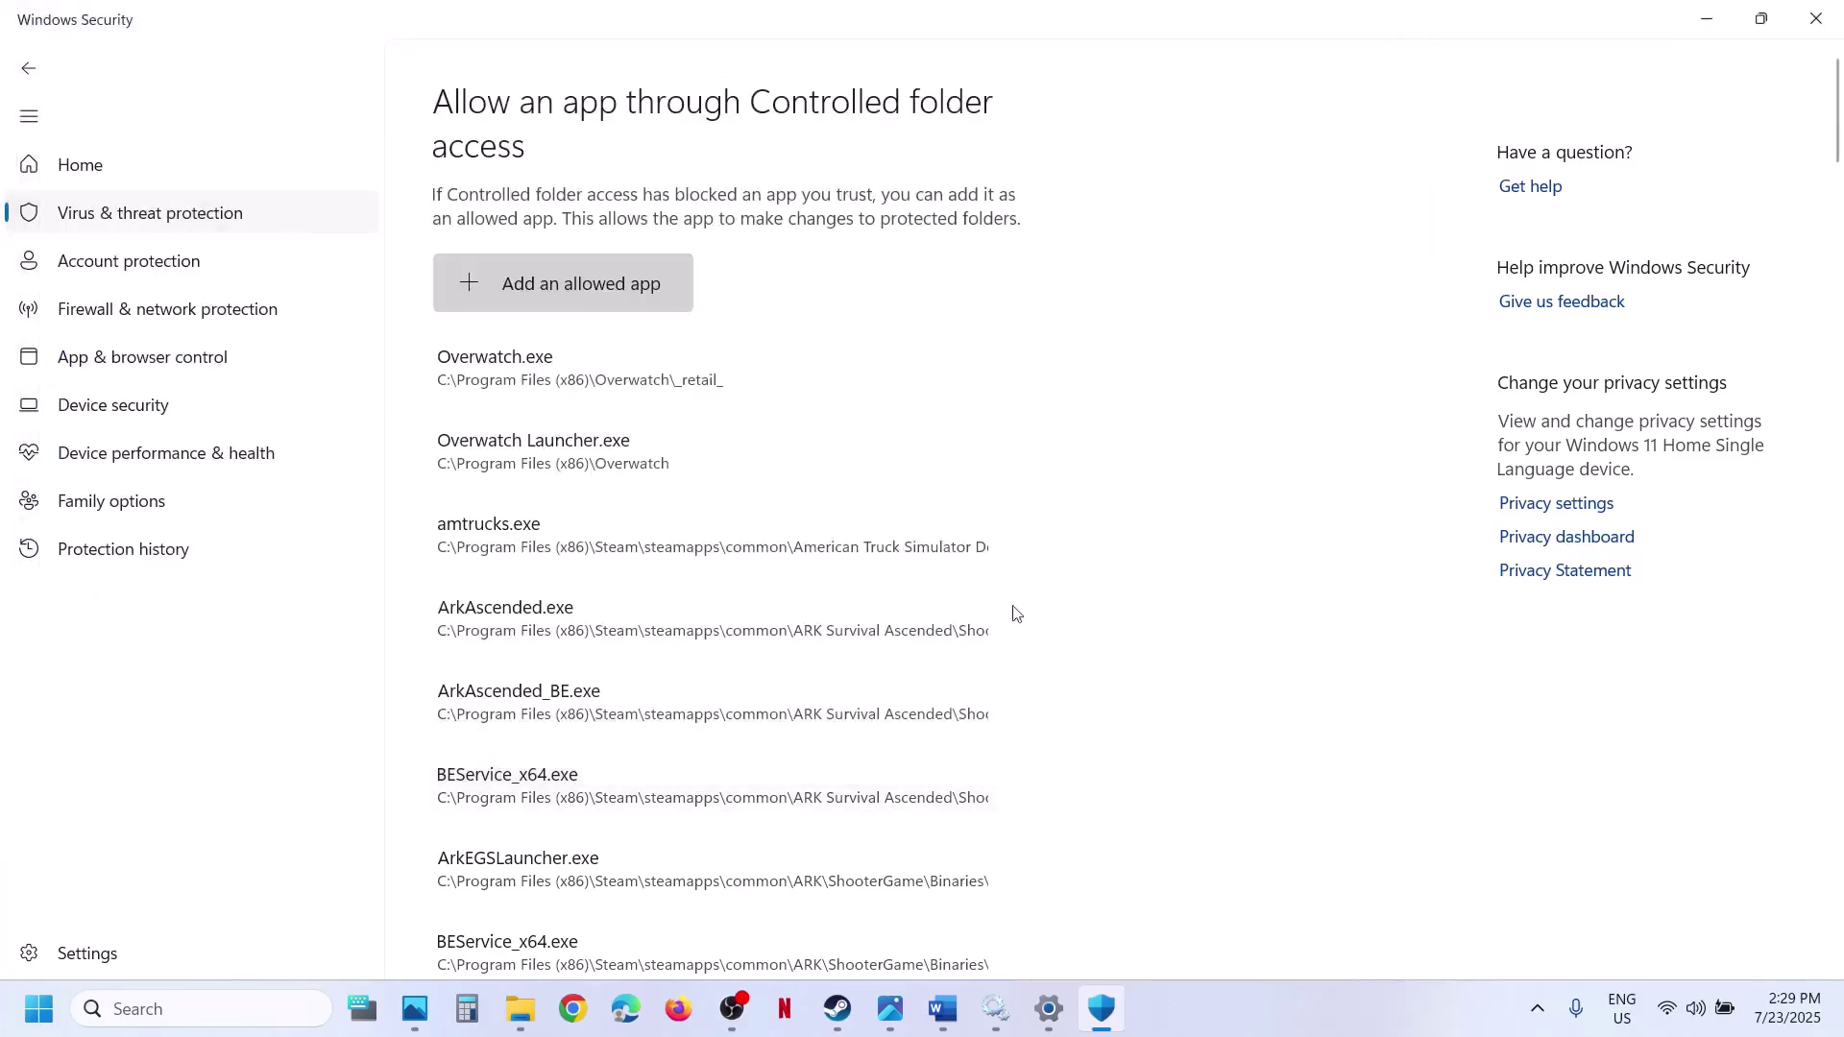
# Open Control Panel's Windows Defender Firewall allowed apps, enable Change settings, and choose Allow another app.
pyautogui.click(306, 1011)
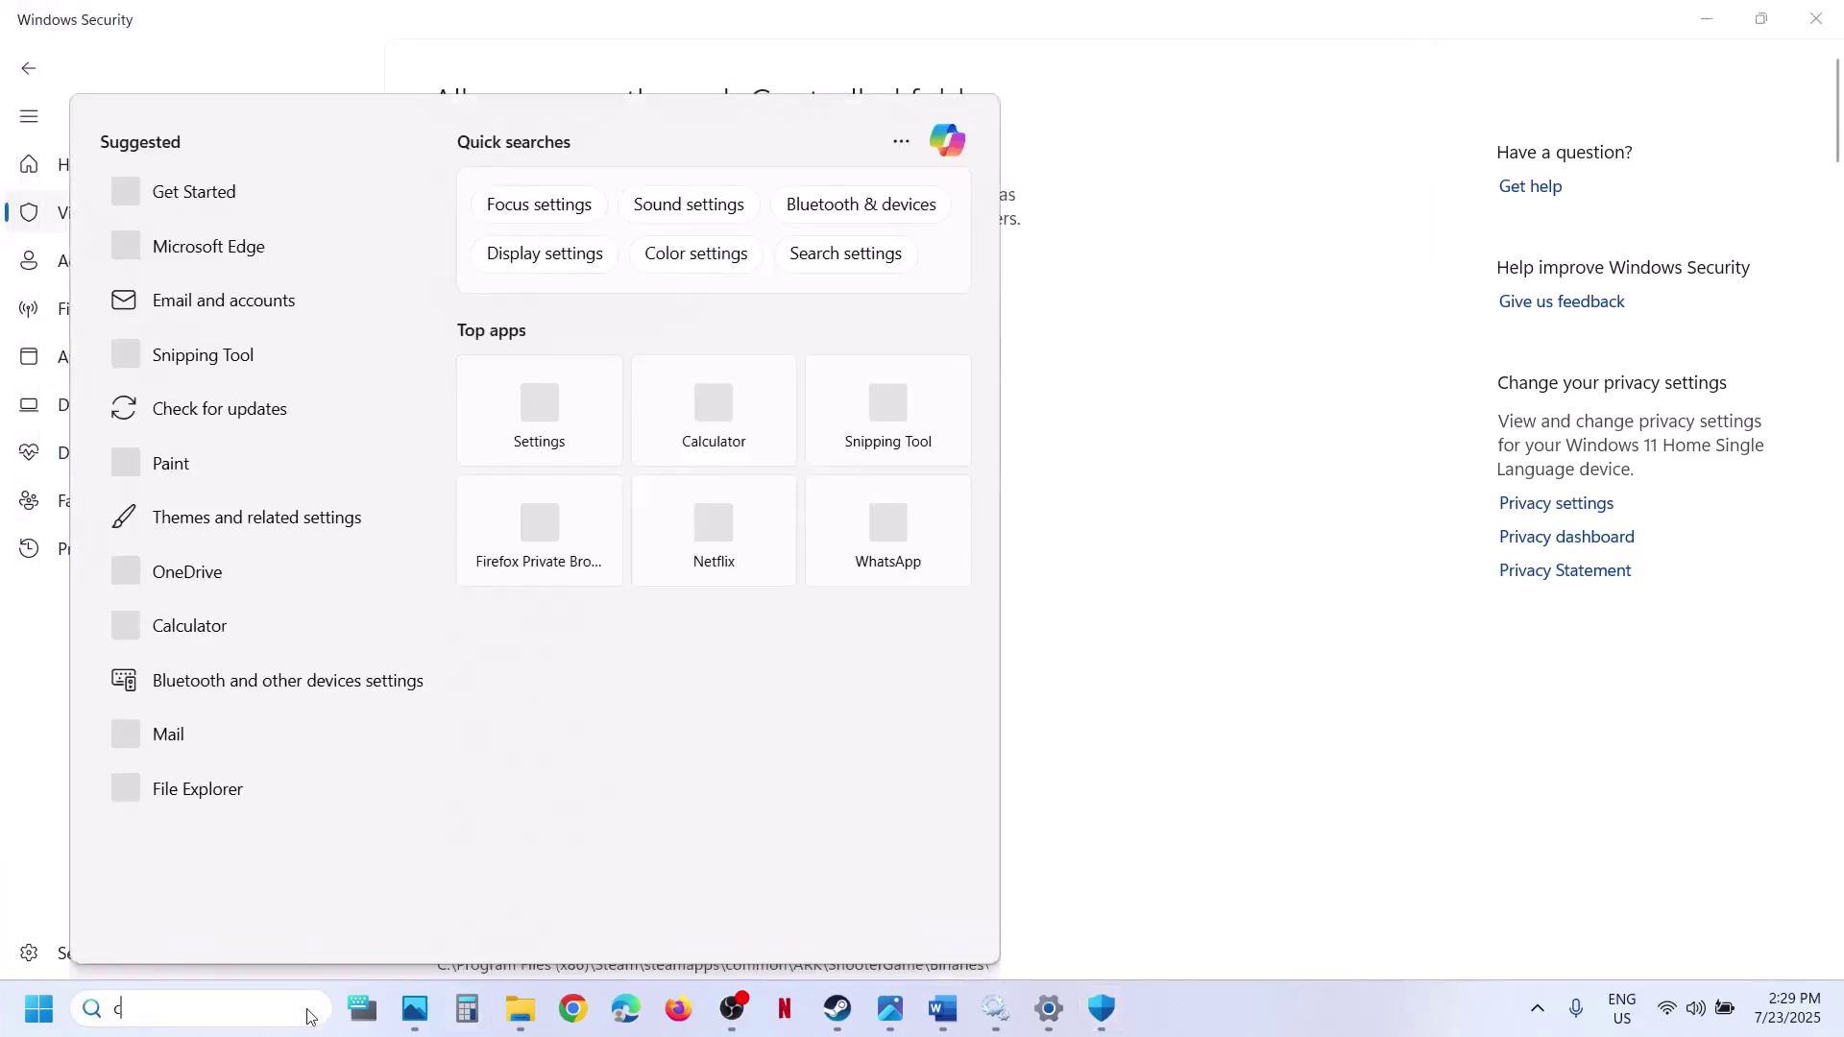
pyautogui.write('control')
pyautogui.press('Return')
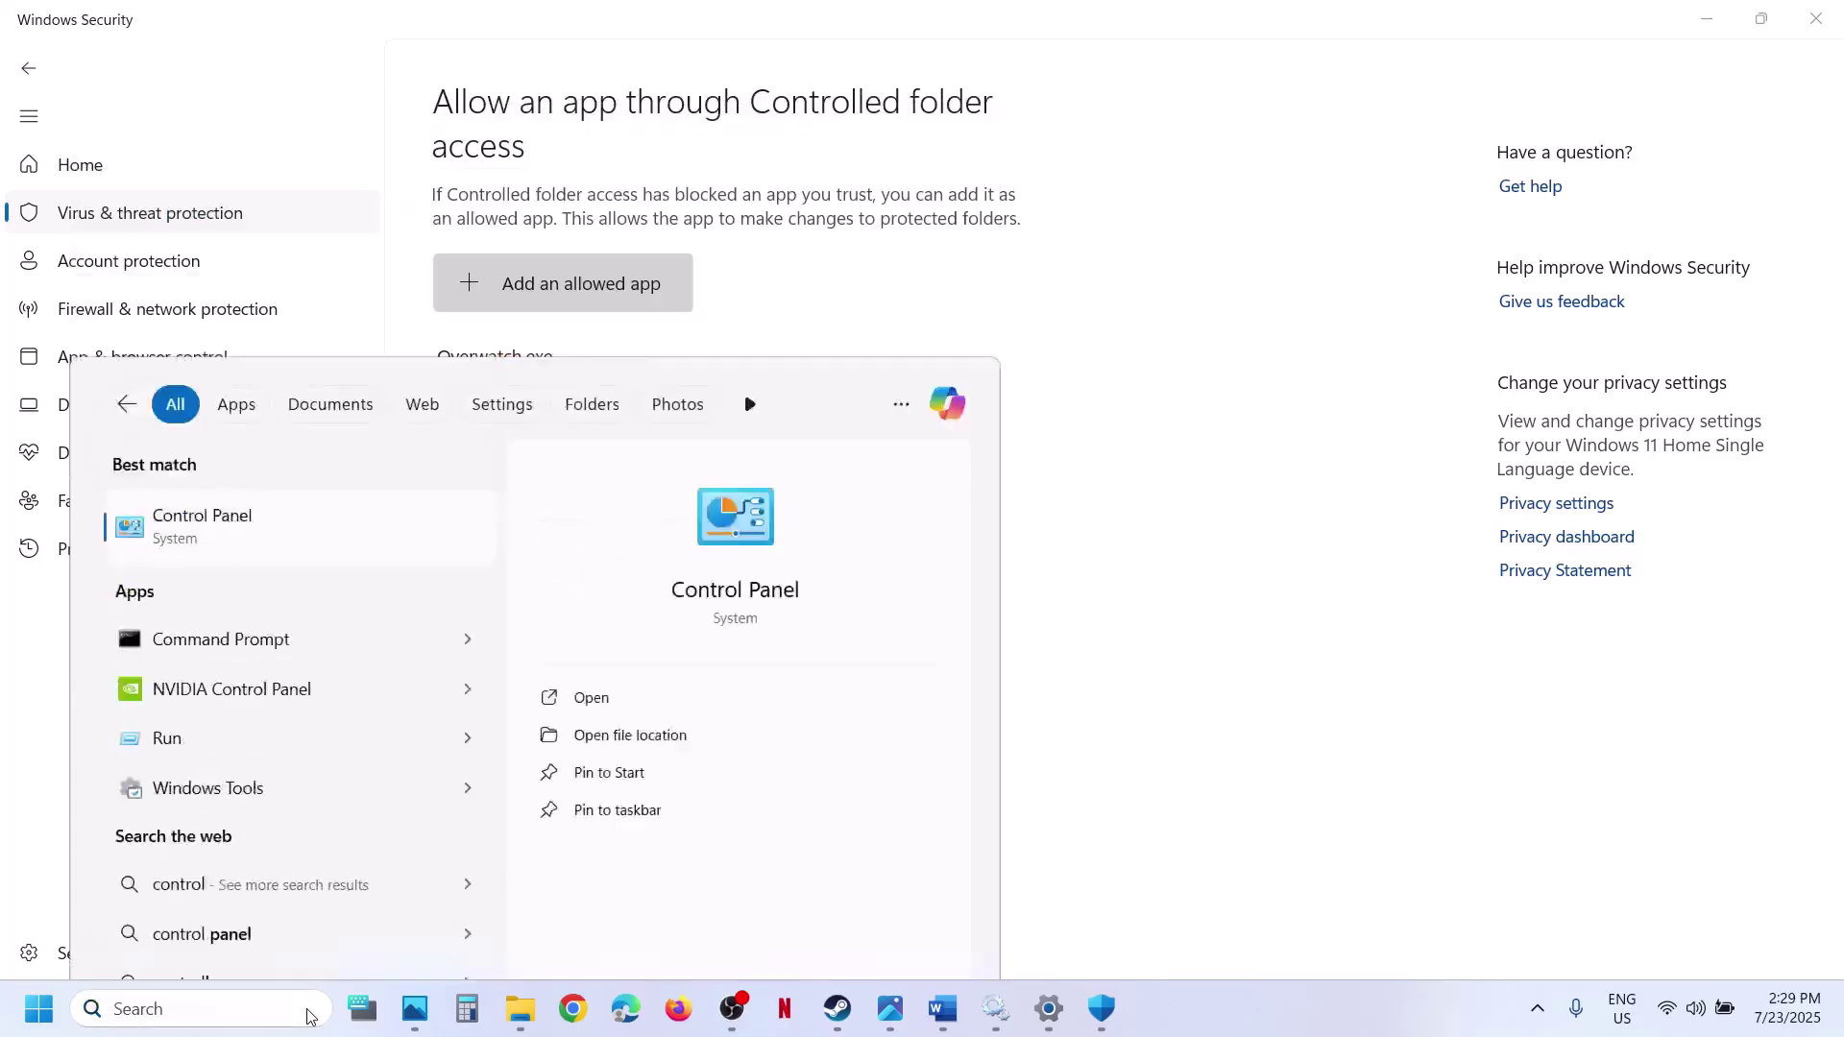
pyautogui.click(672, 189)
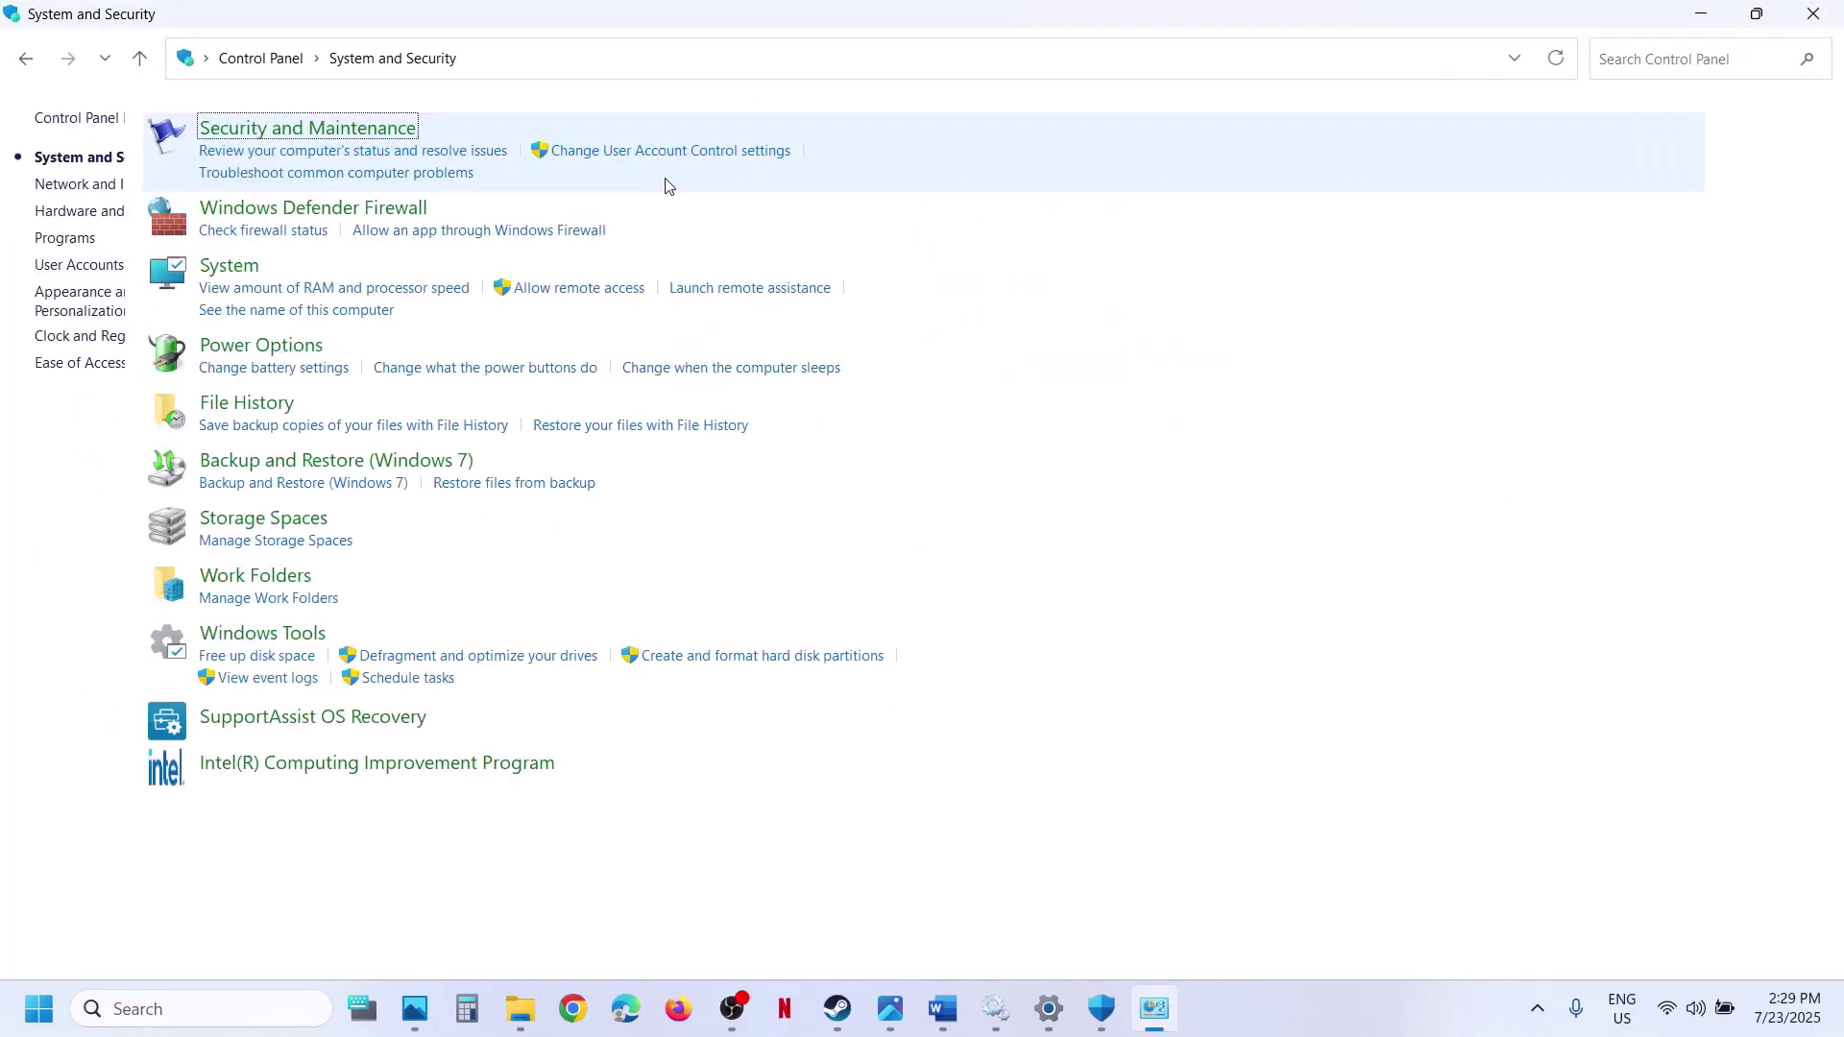
pyautogui.click(468, 209)
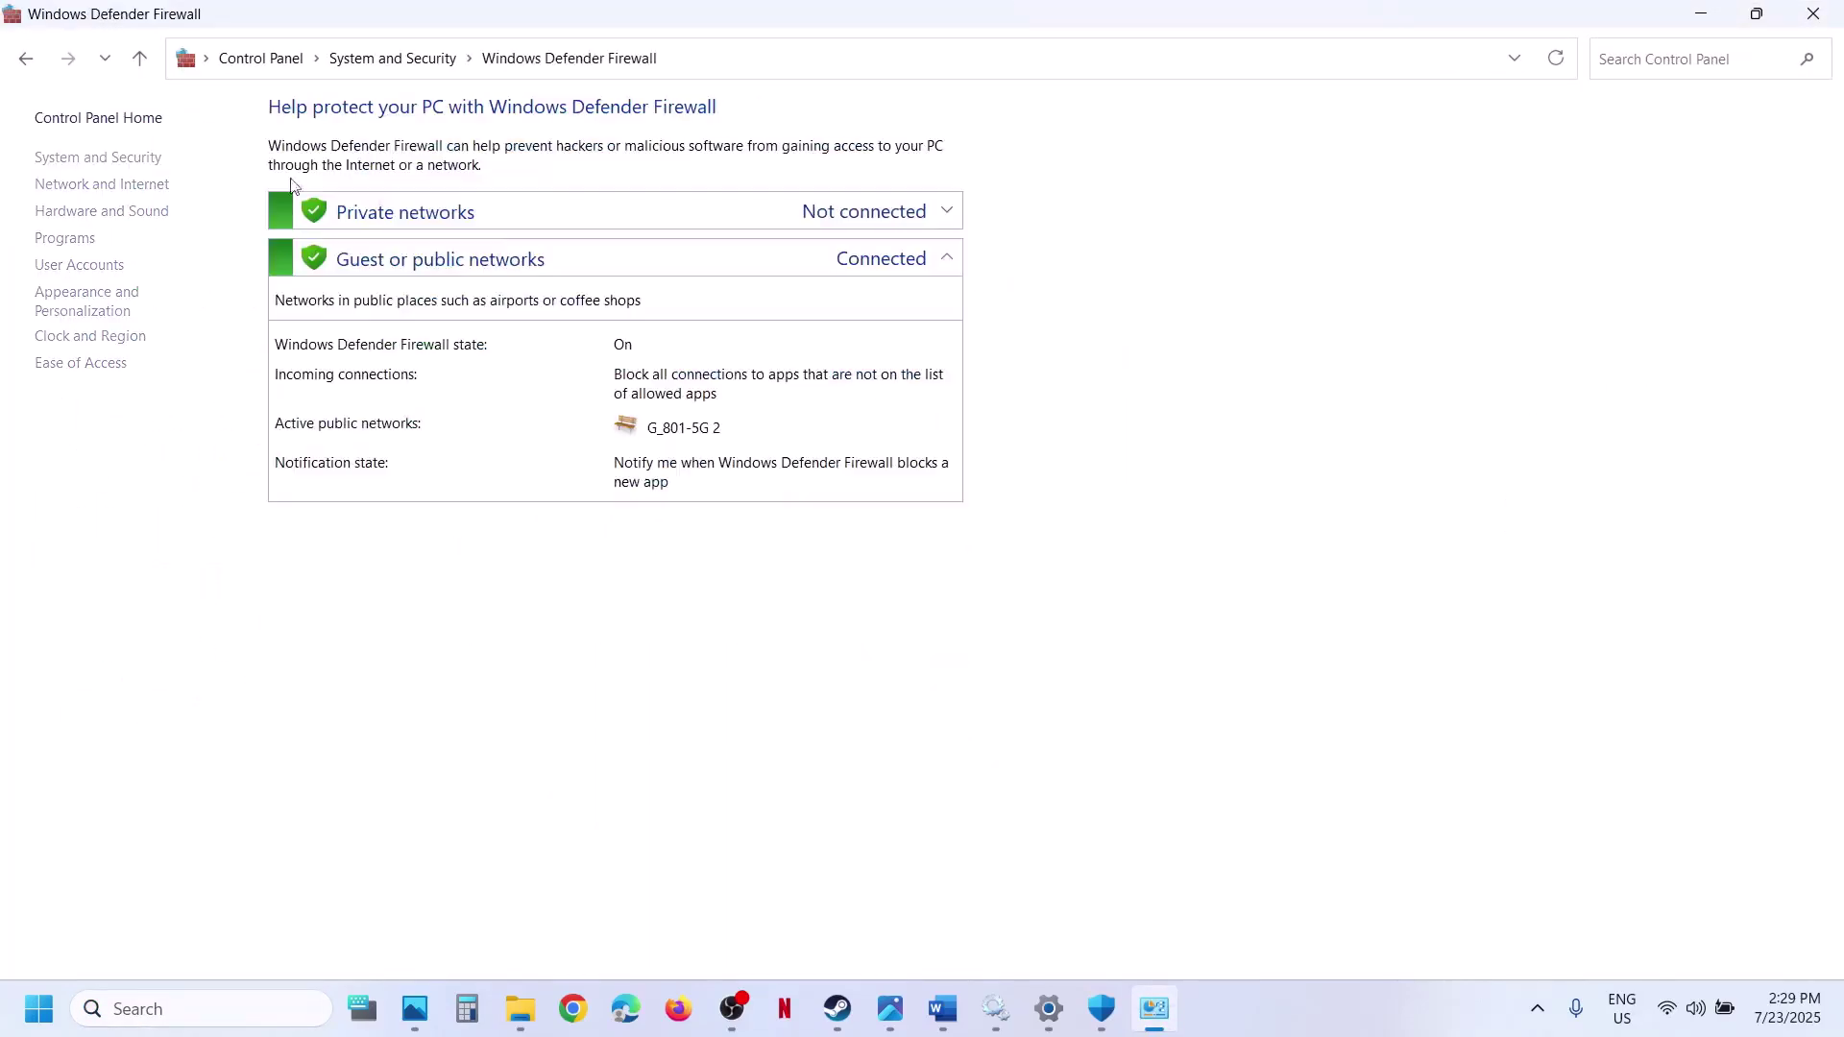
pyautogui.click(148, 183)
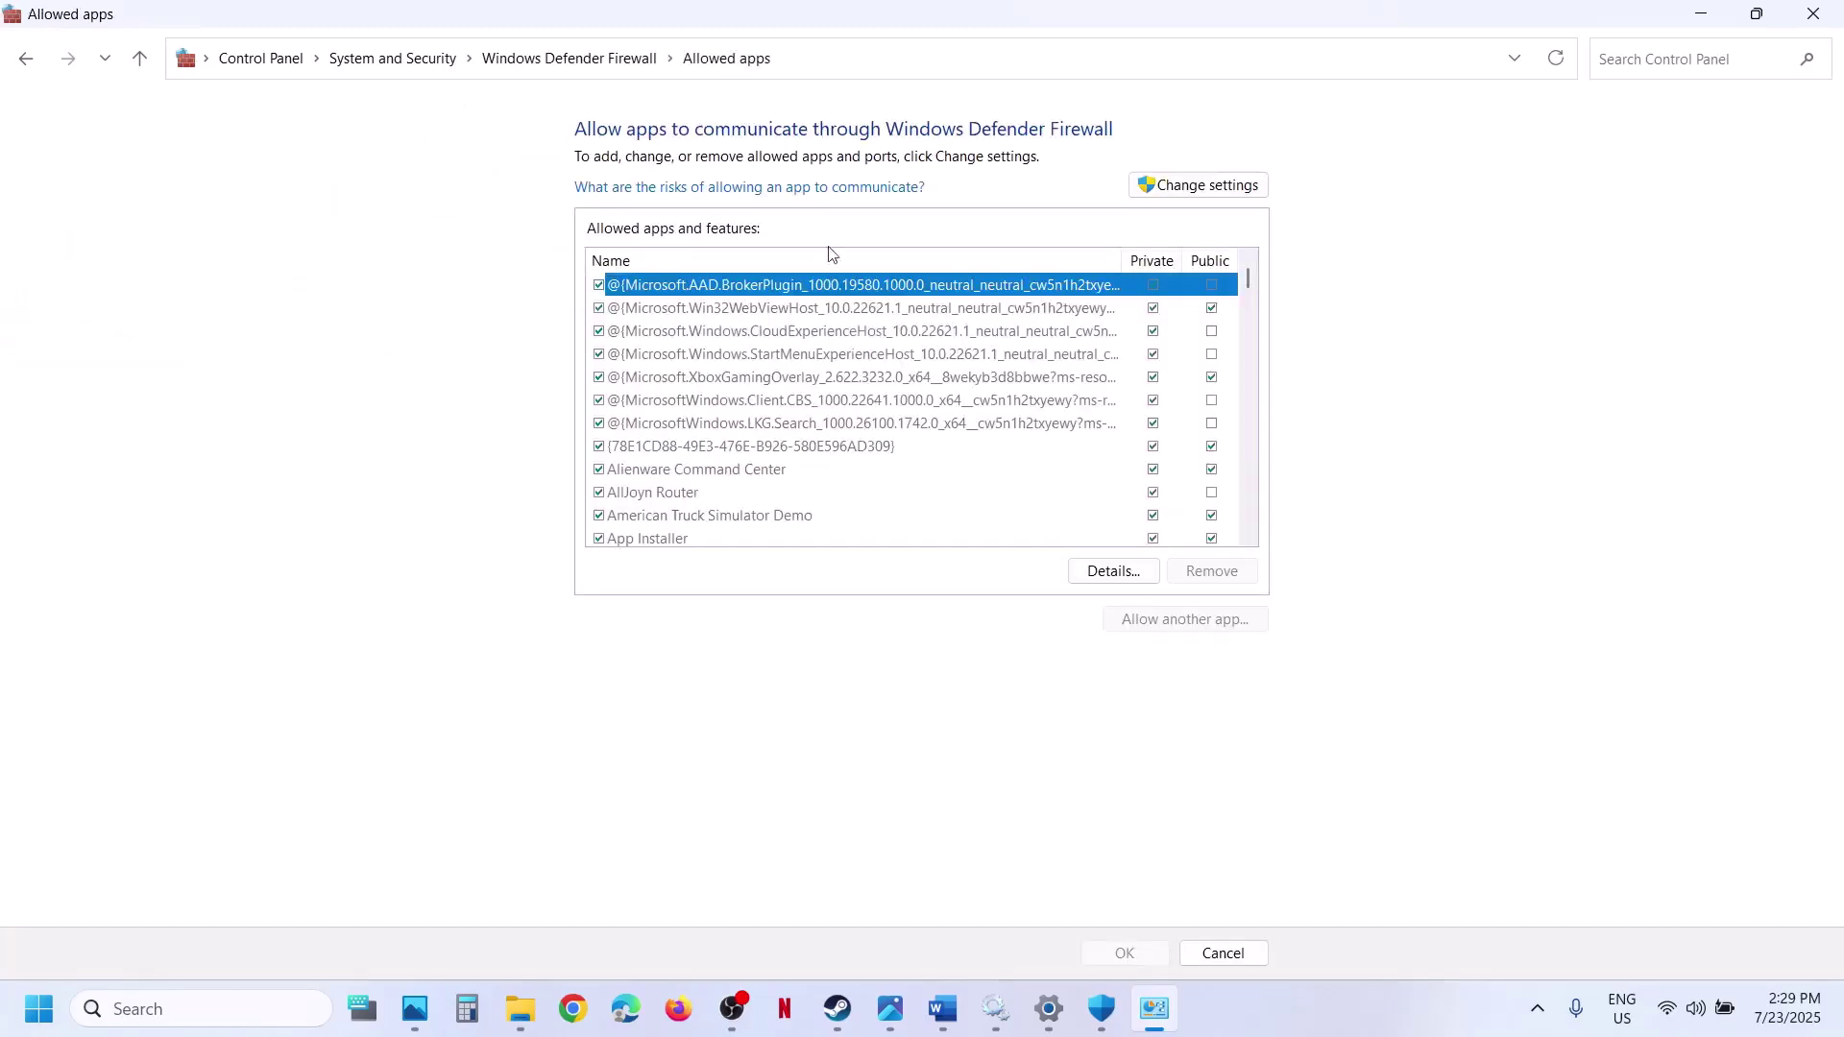
pyautogui.click(1175, 188)
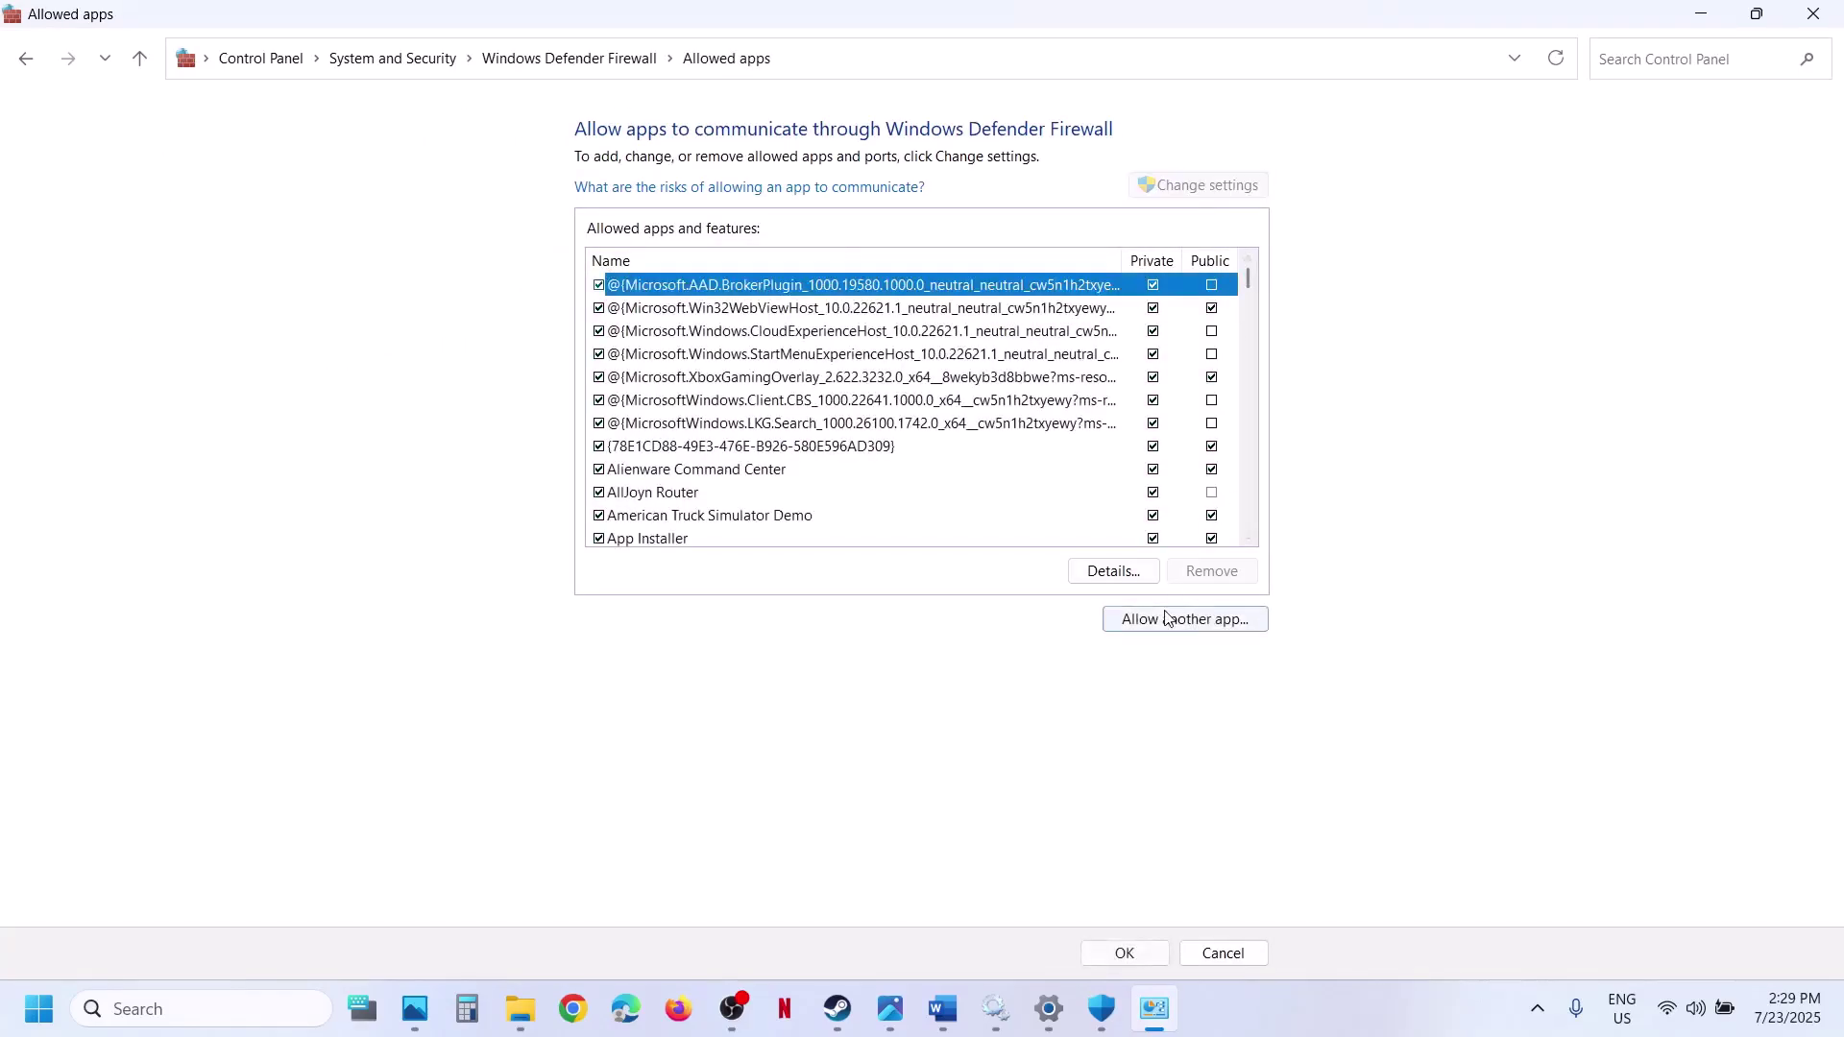
pyautogui.click(1168, 617)
# Try adding Rust and RustClient to the firewall, dismissing both already-in-list notices.
pyautogui.click(1079, 609)
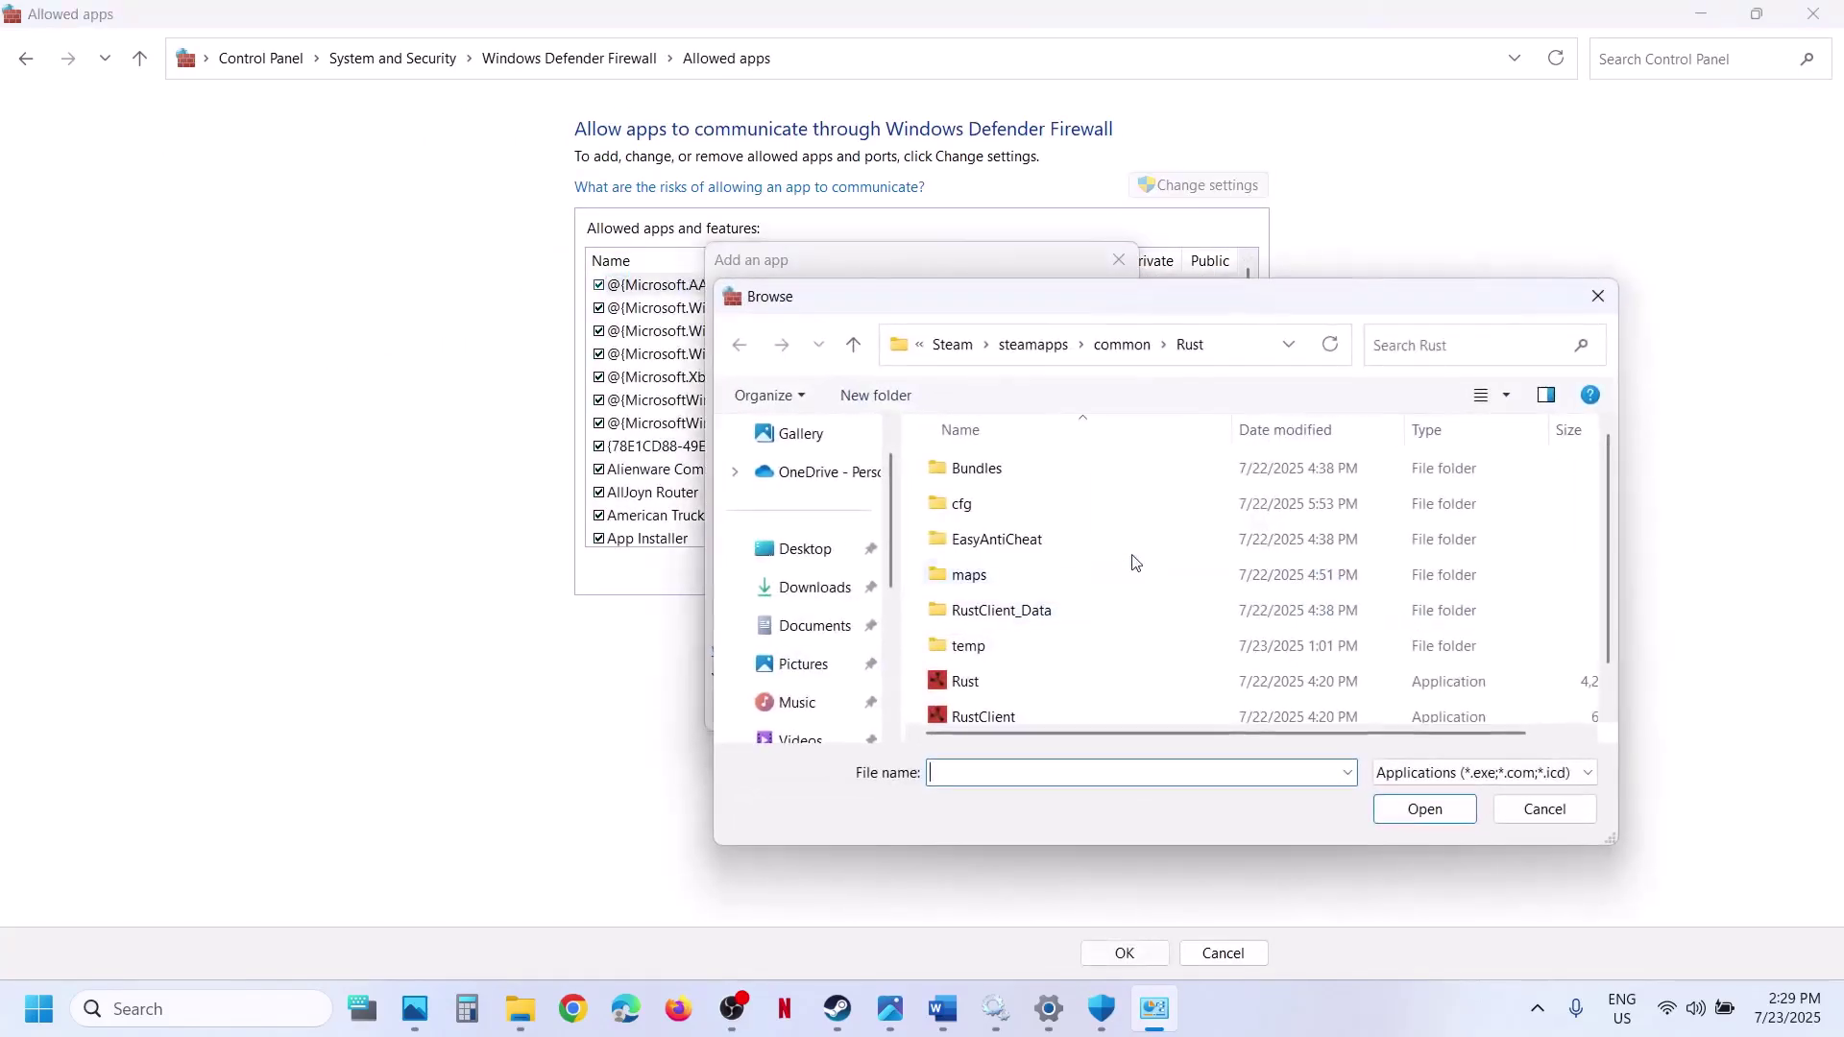
pyautogui.click(1023, 682)
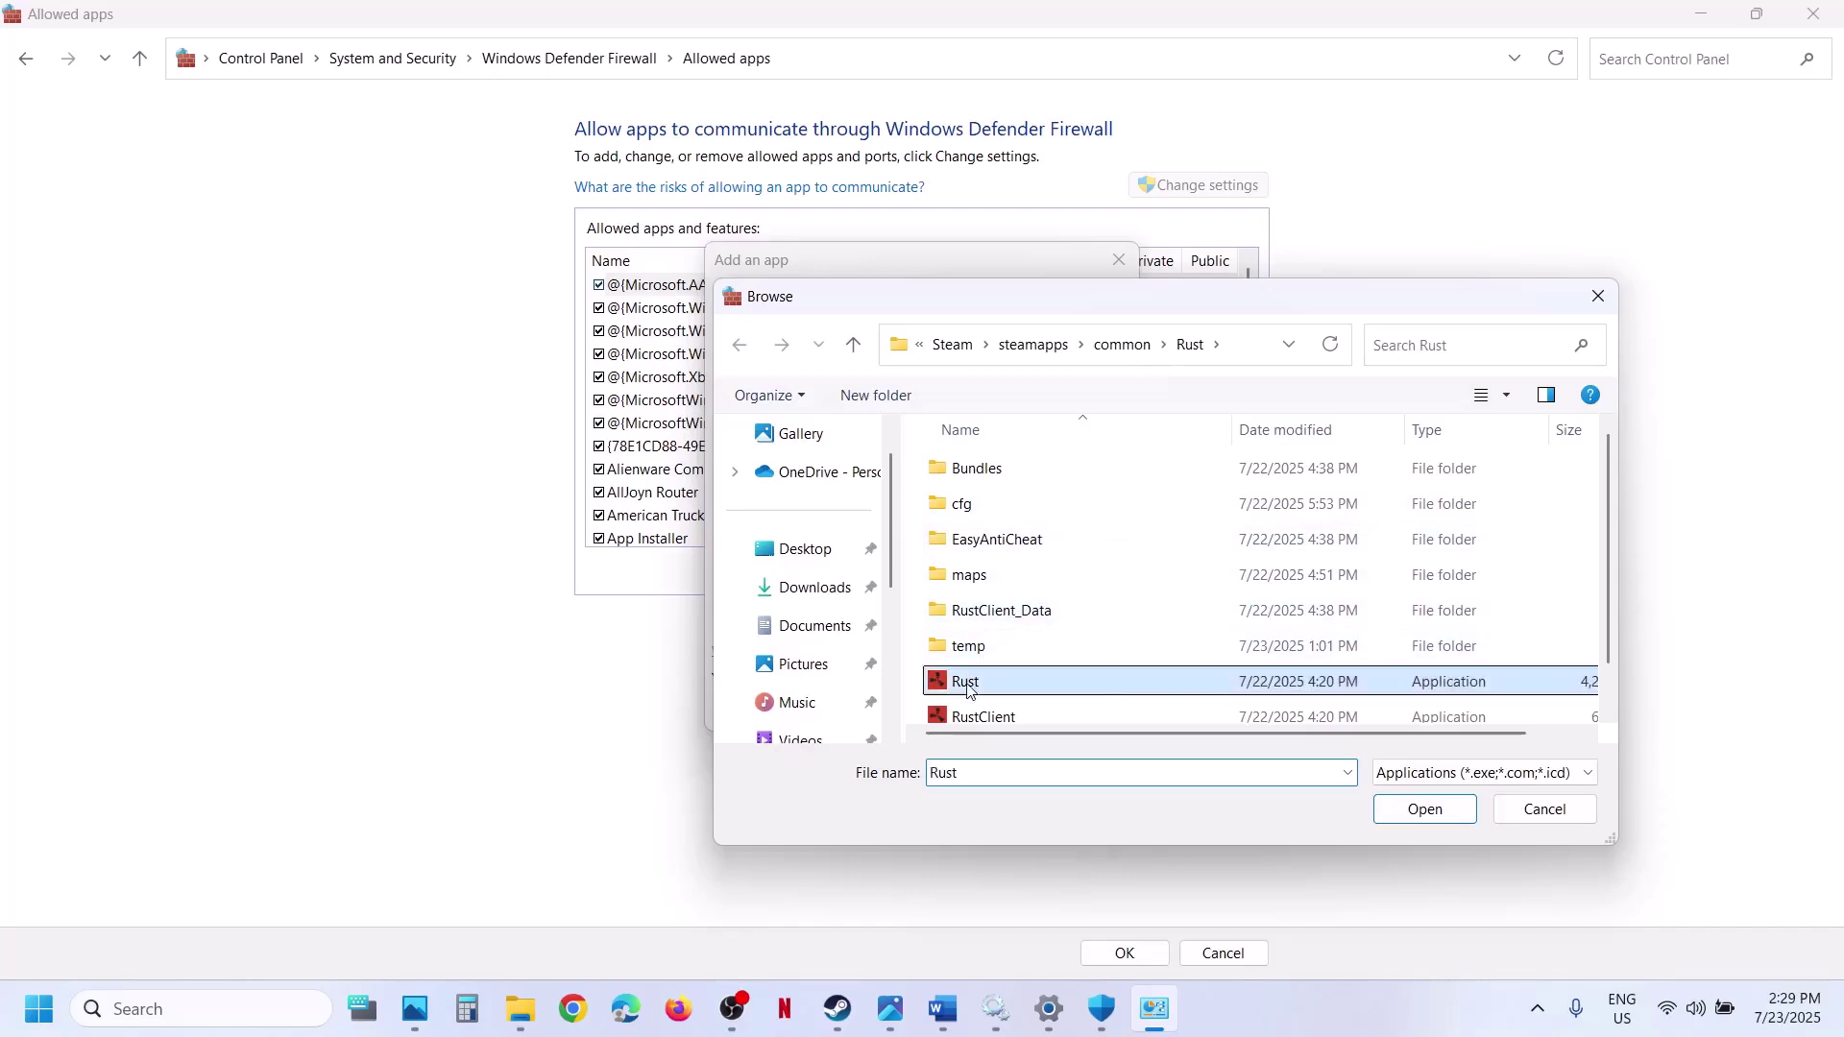
pyautogui.click(1402, 810)
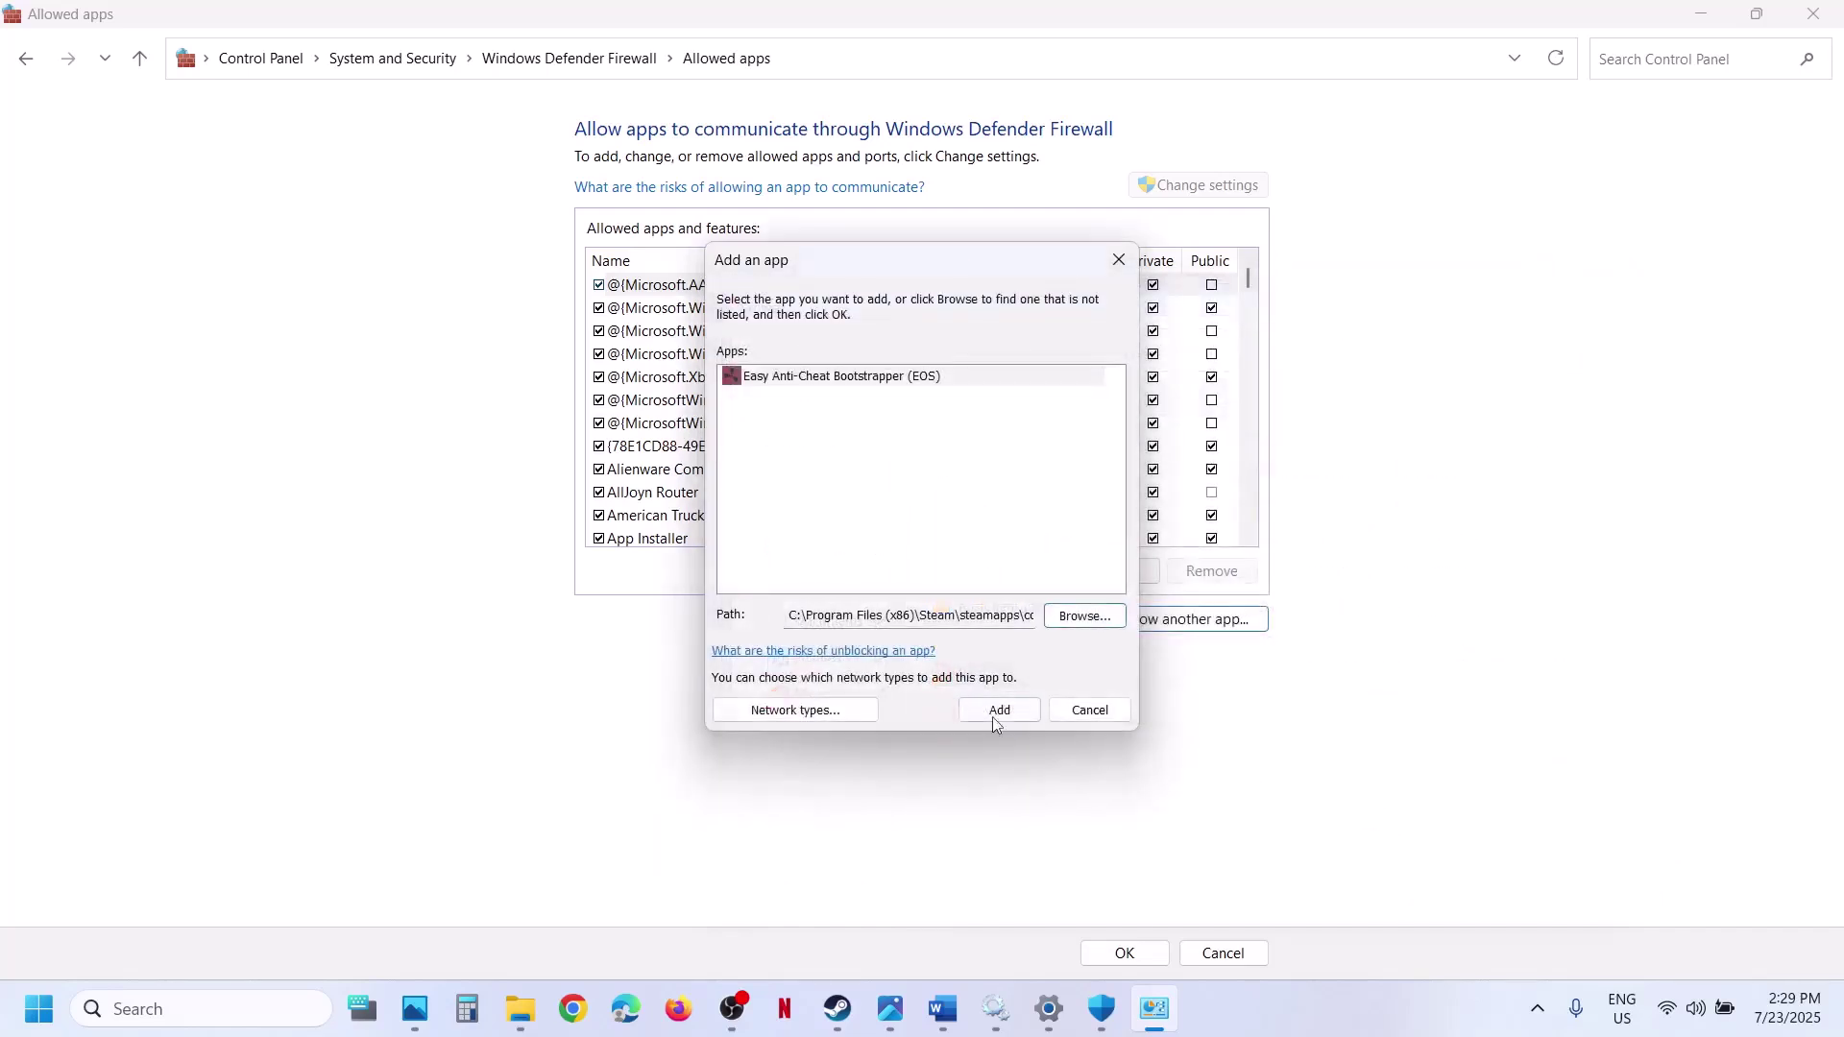
pyautogui.click(999, 716)
pyautogui.click(1105, 596)
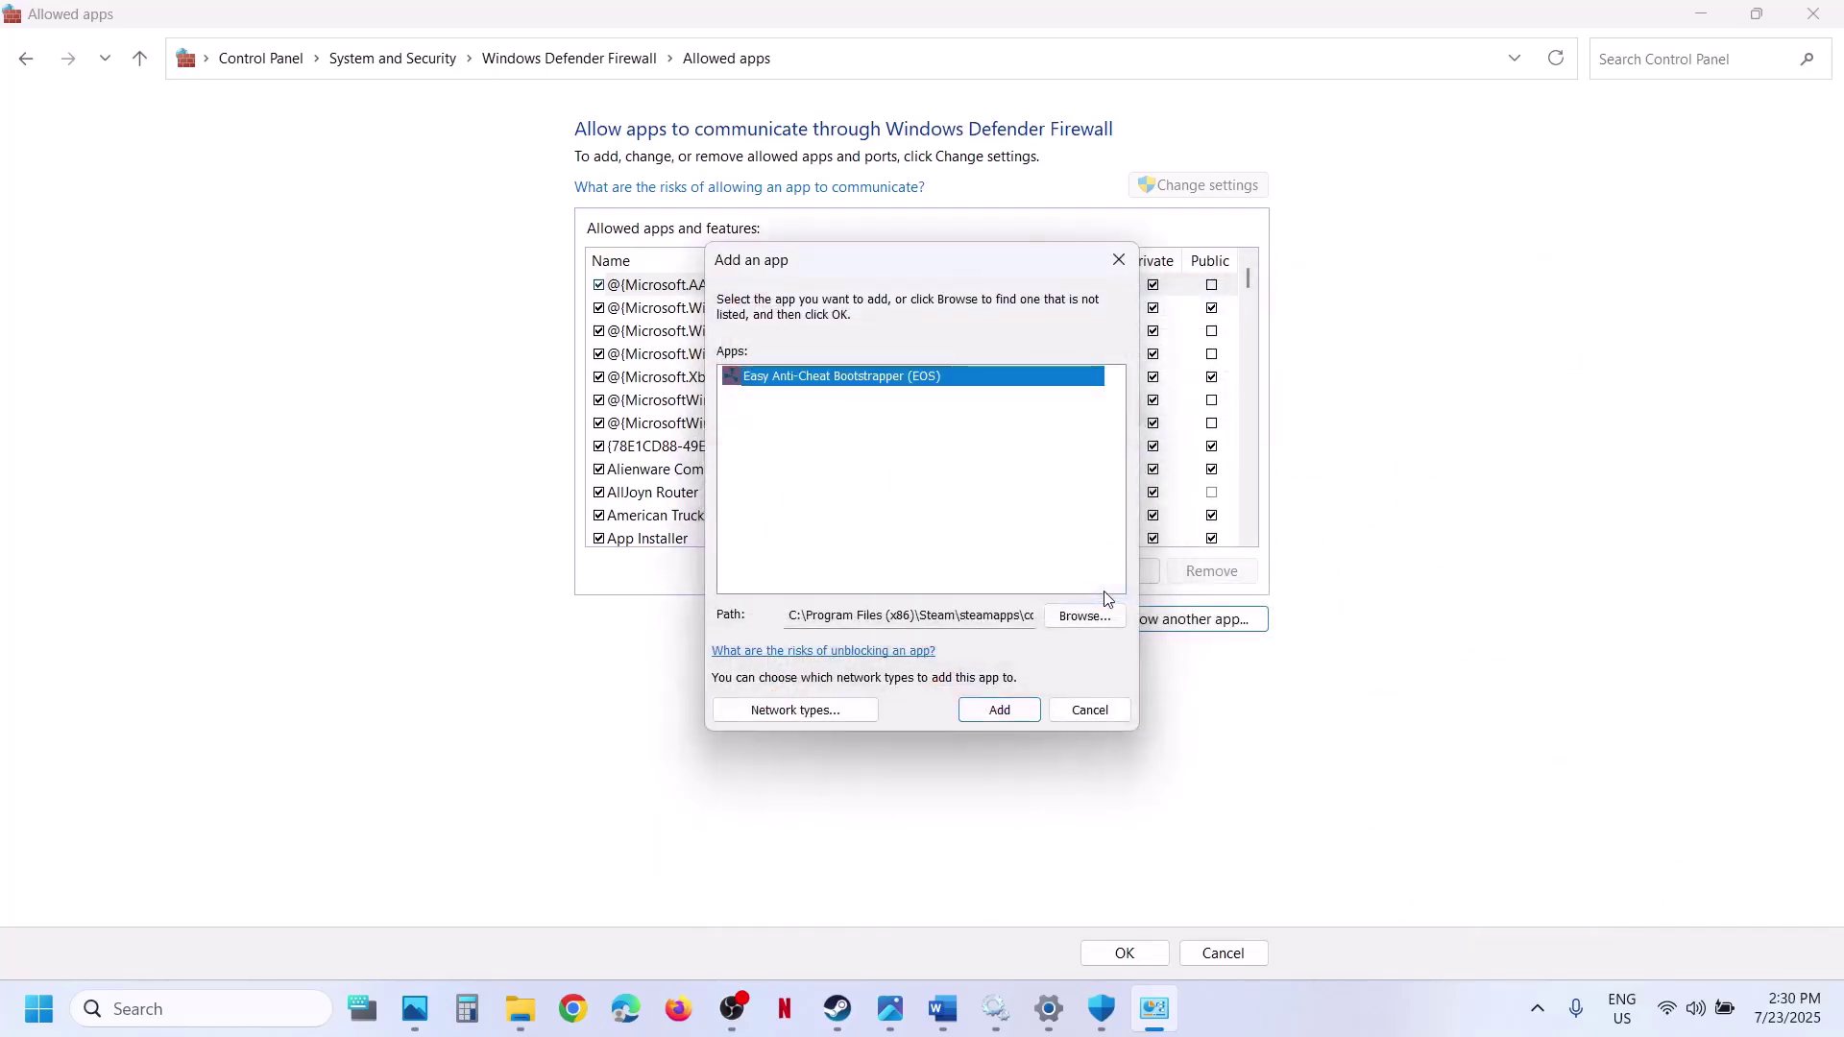
pyautogui.click(1087, 619)
pyautogui.click(990, 715)
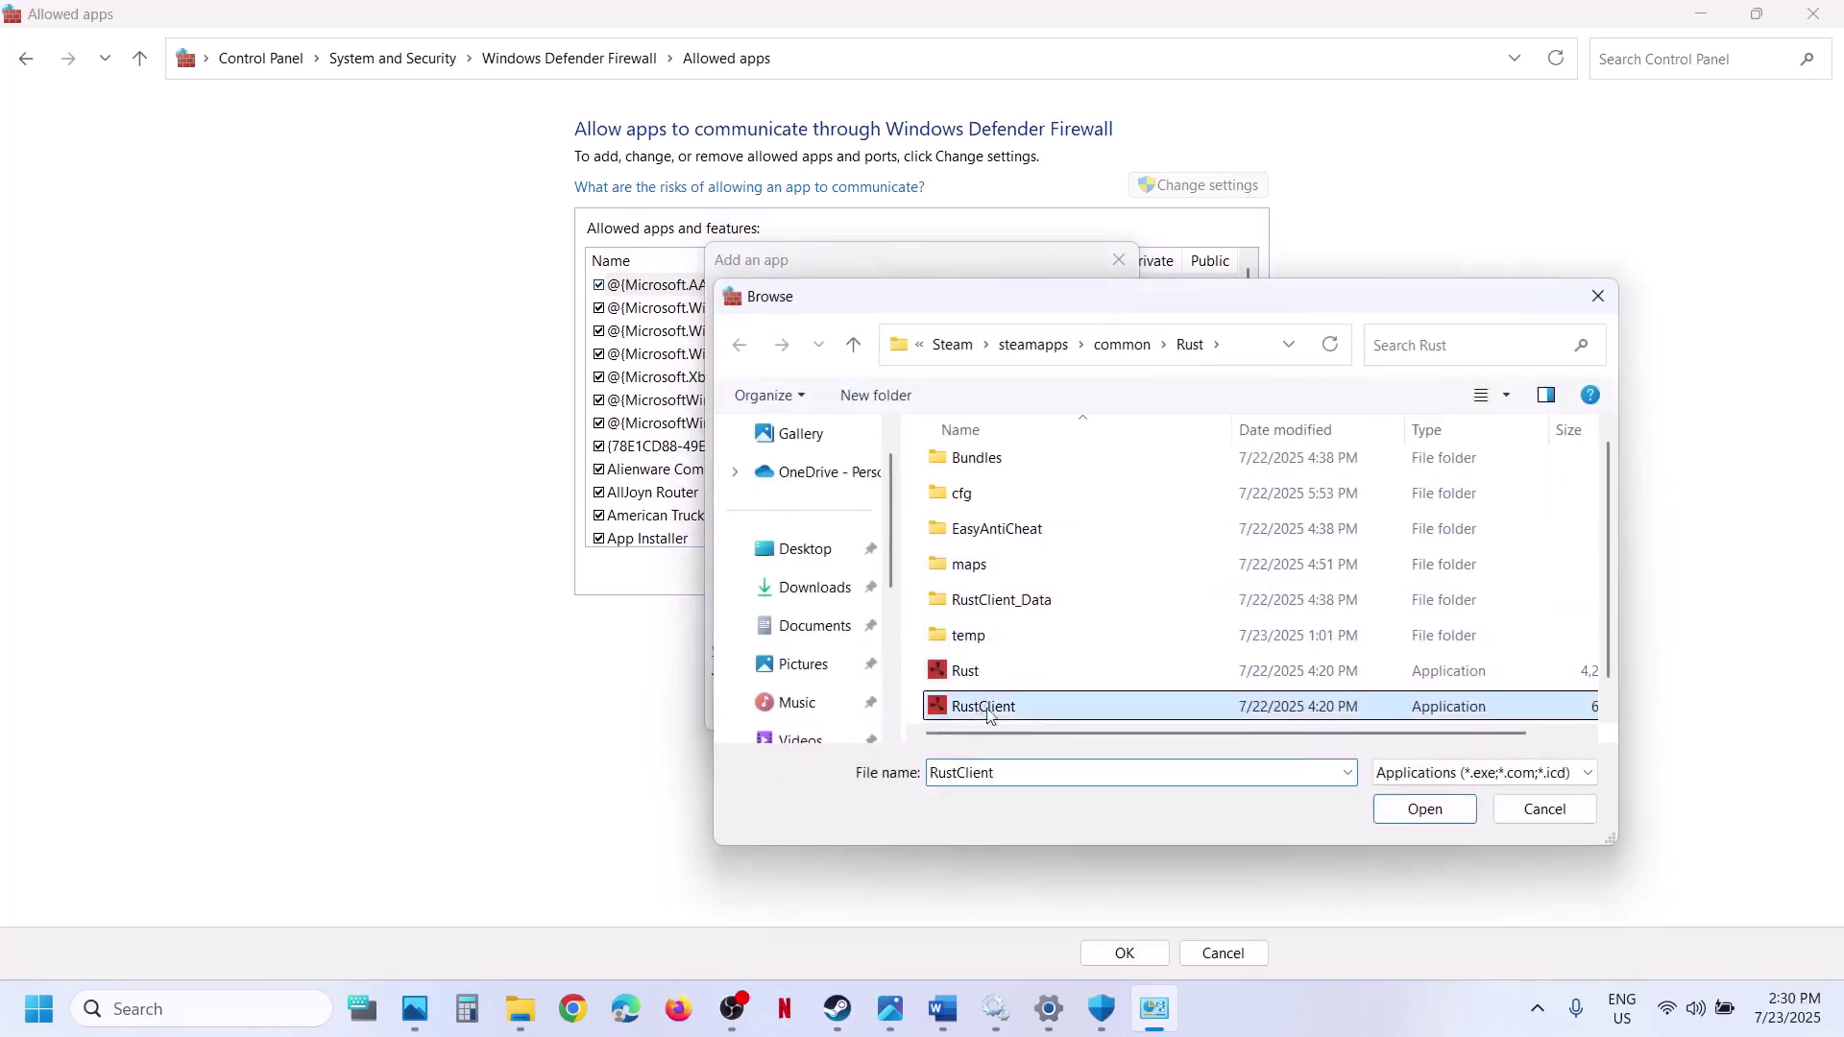
pyautogui.click(1425, 808)
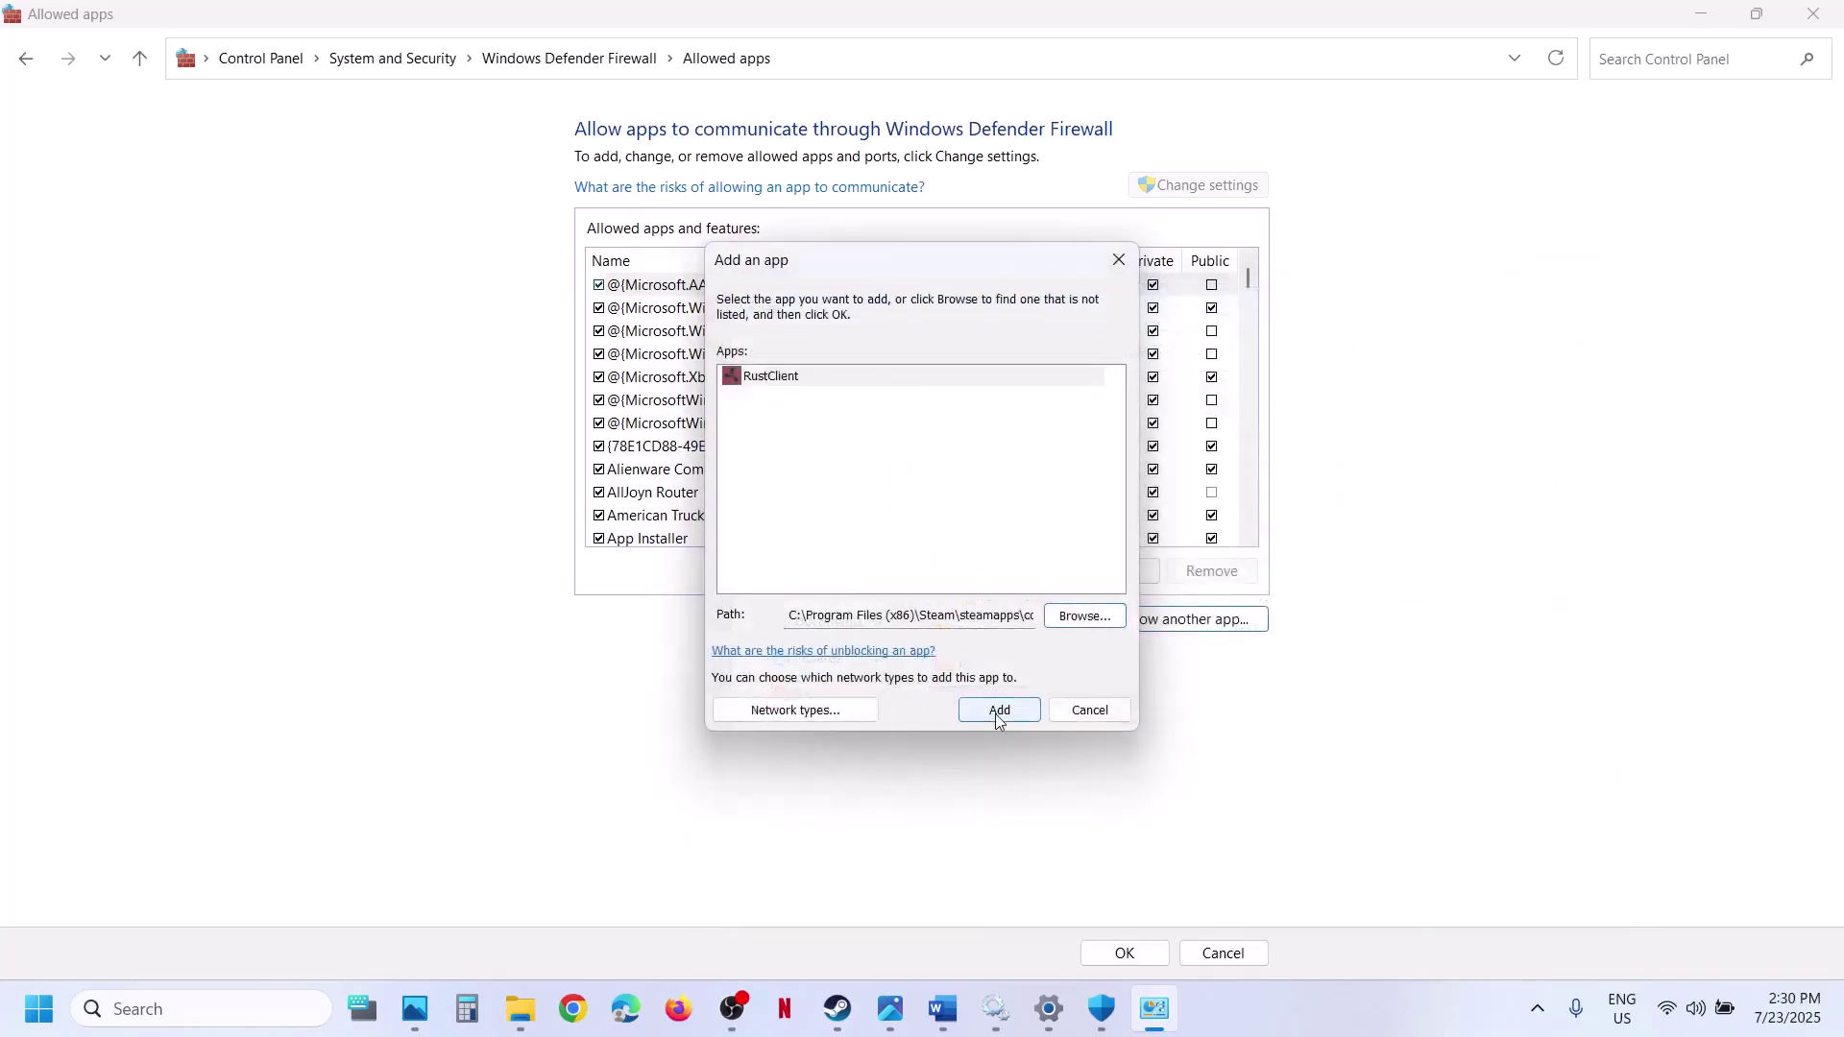
pyautogui.click(995, 713)
pyautogui.click(1050, 585)
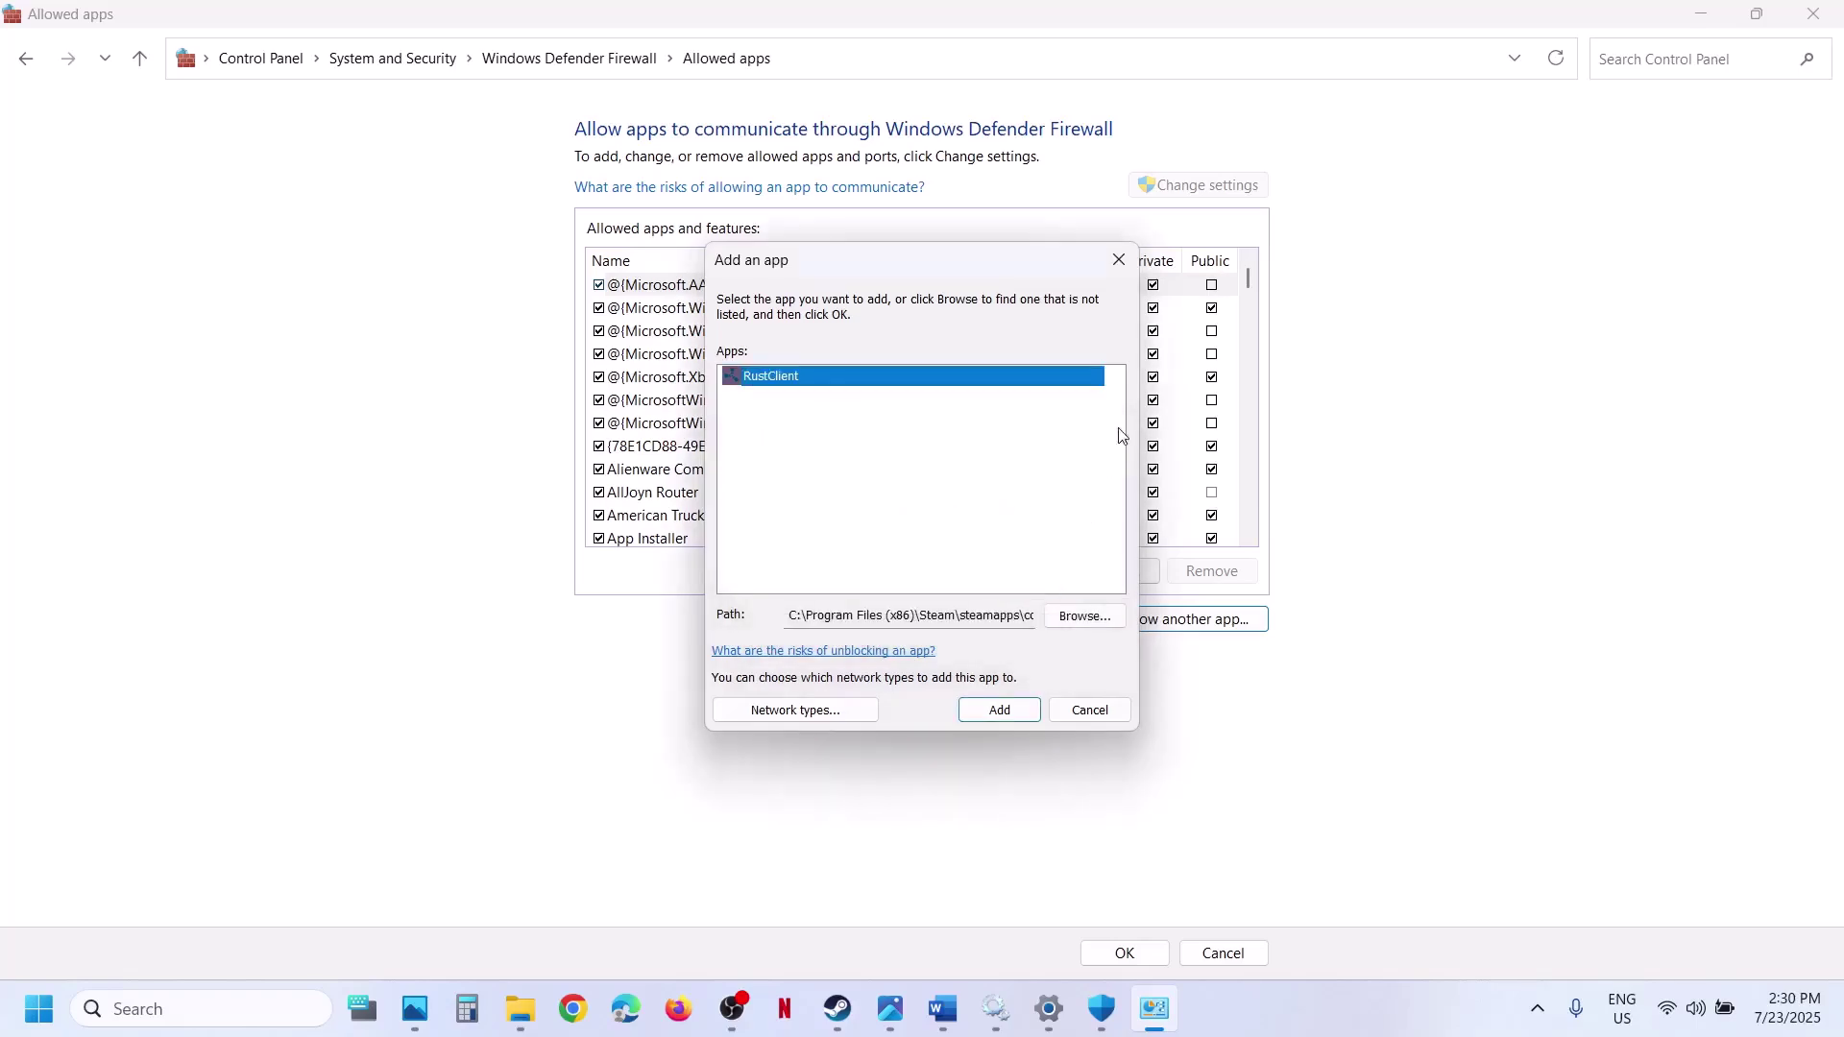
# Add EasyAntiCheat_EOS_Setup from Rust\EasyAntiCheat as Easy Anti-Cheat Service (EOS).
pyautogui.click(1067, 620)
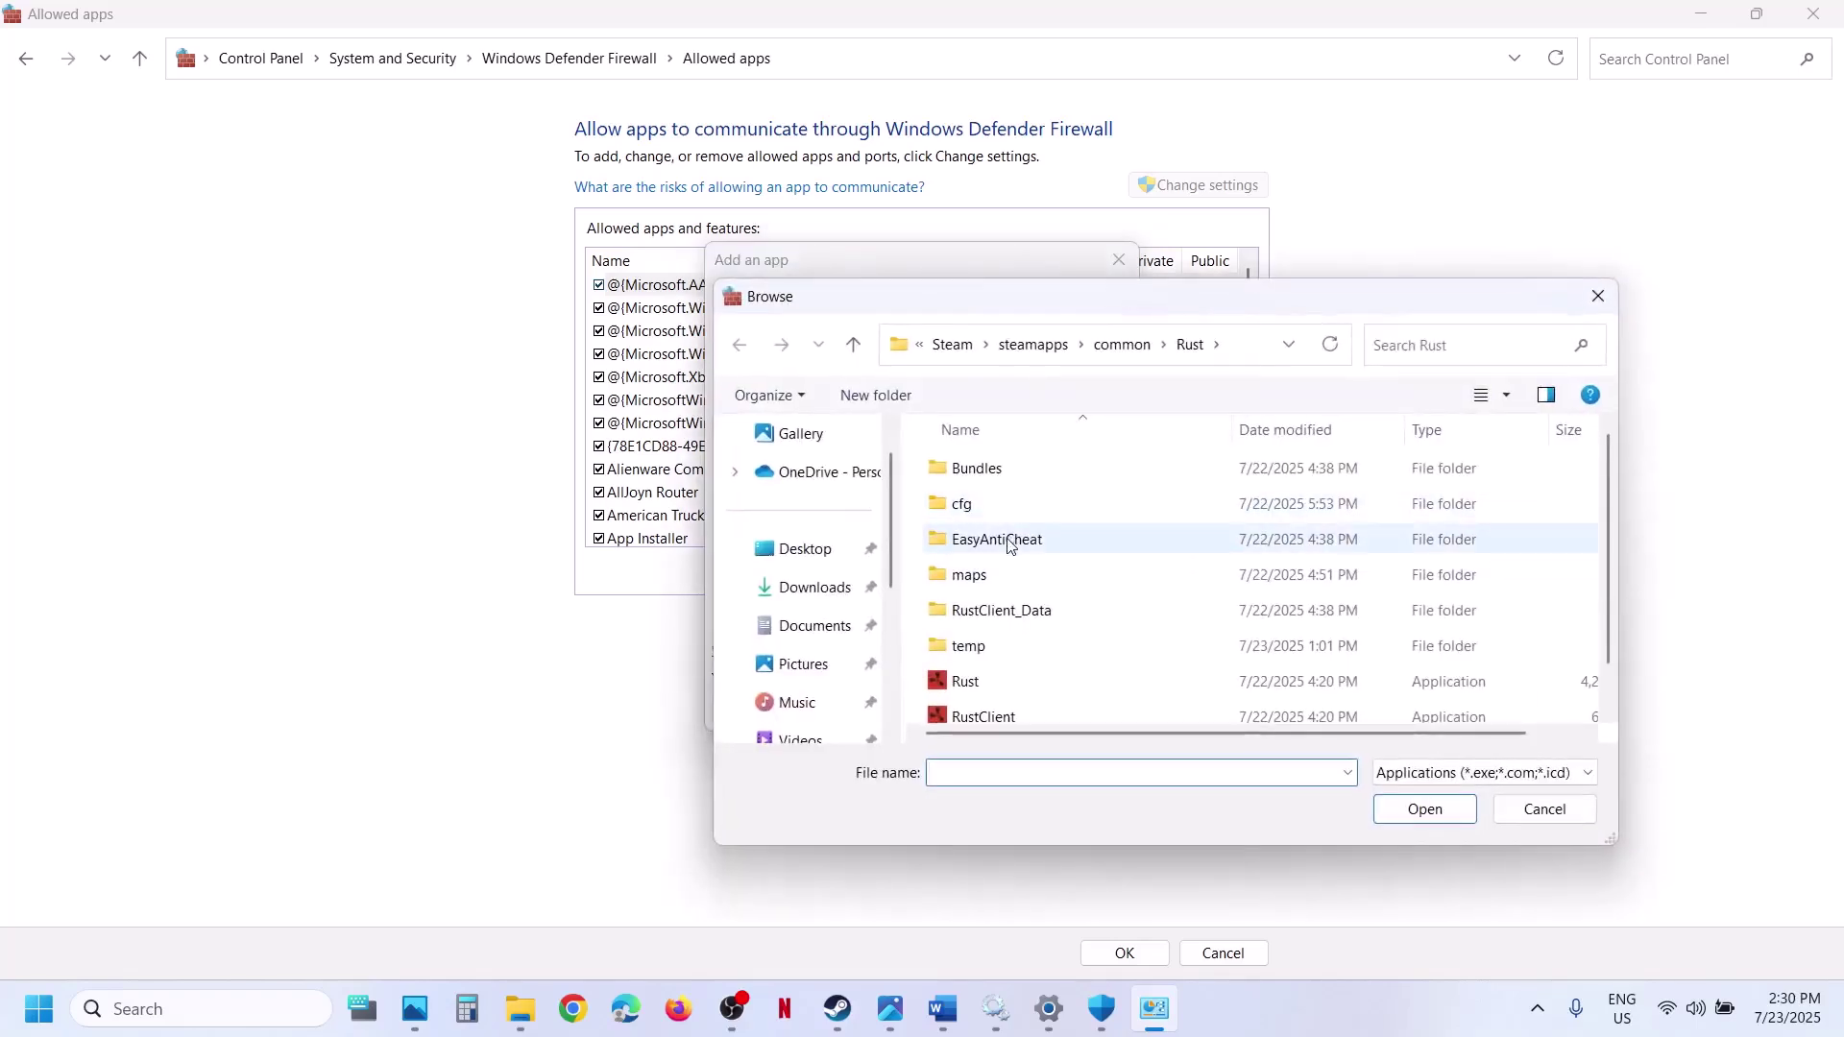
pyautogui.doubleClick(1009, 539)
pyautogui.click(989, 575)
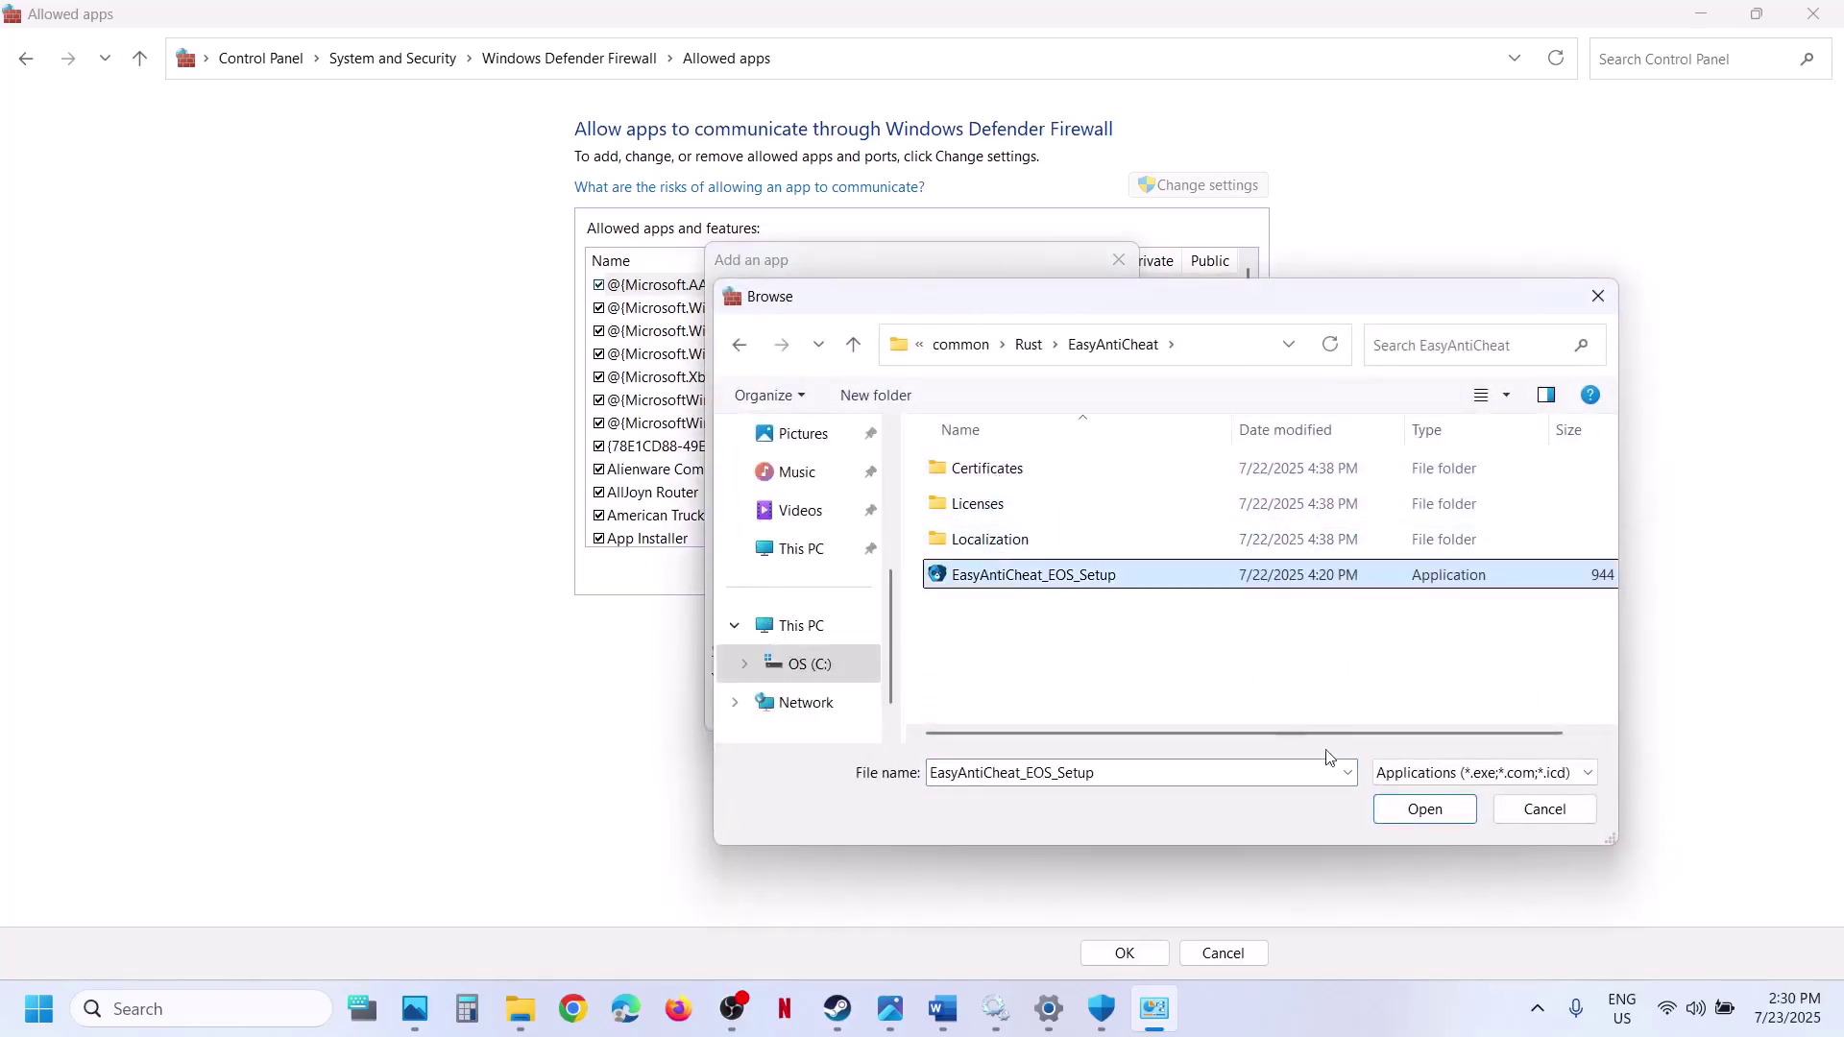
pyautogui.click(1403, 812)
pyautogui.click(1000, 711)
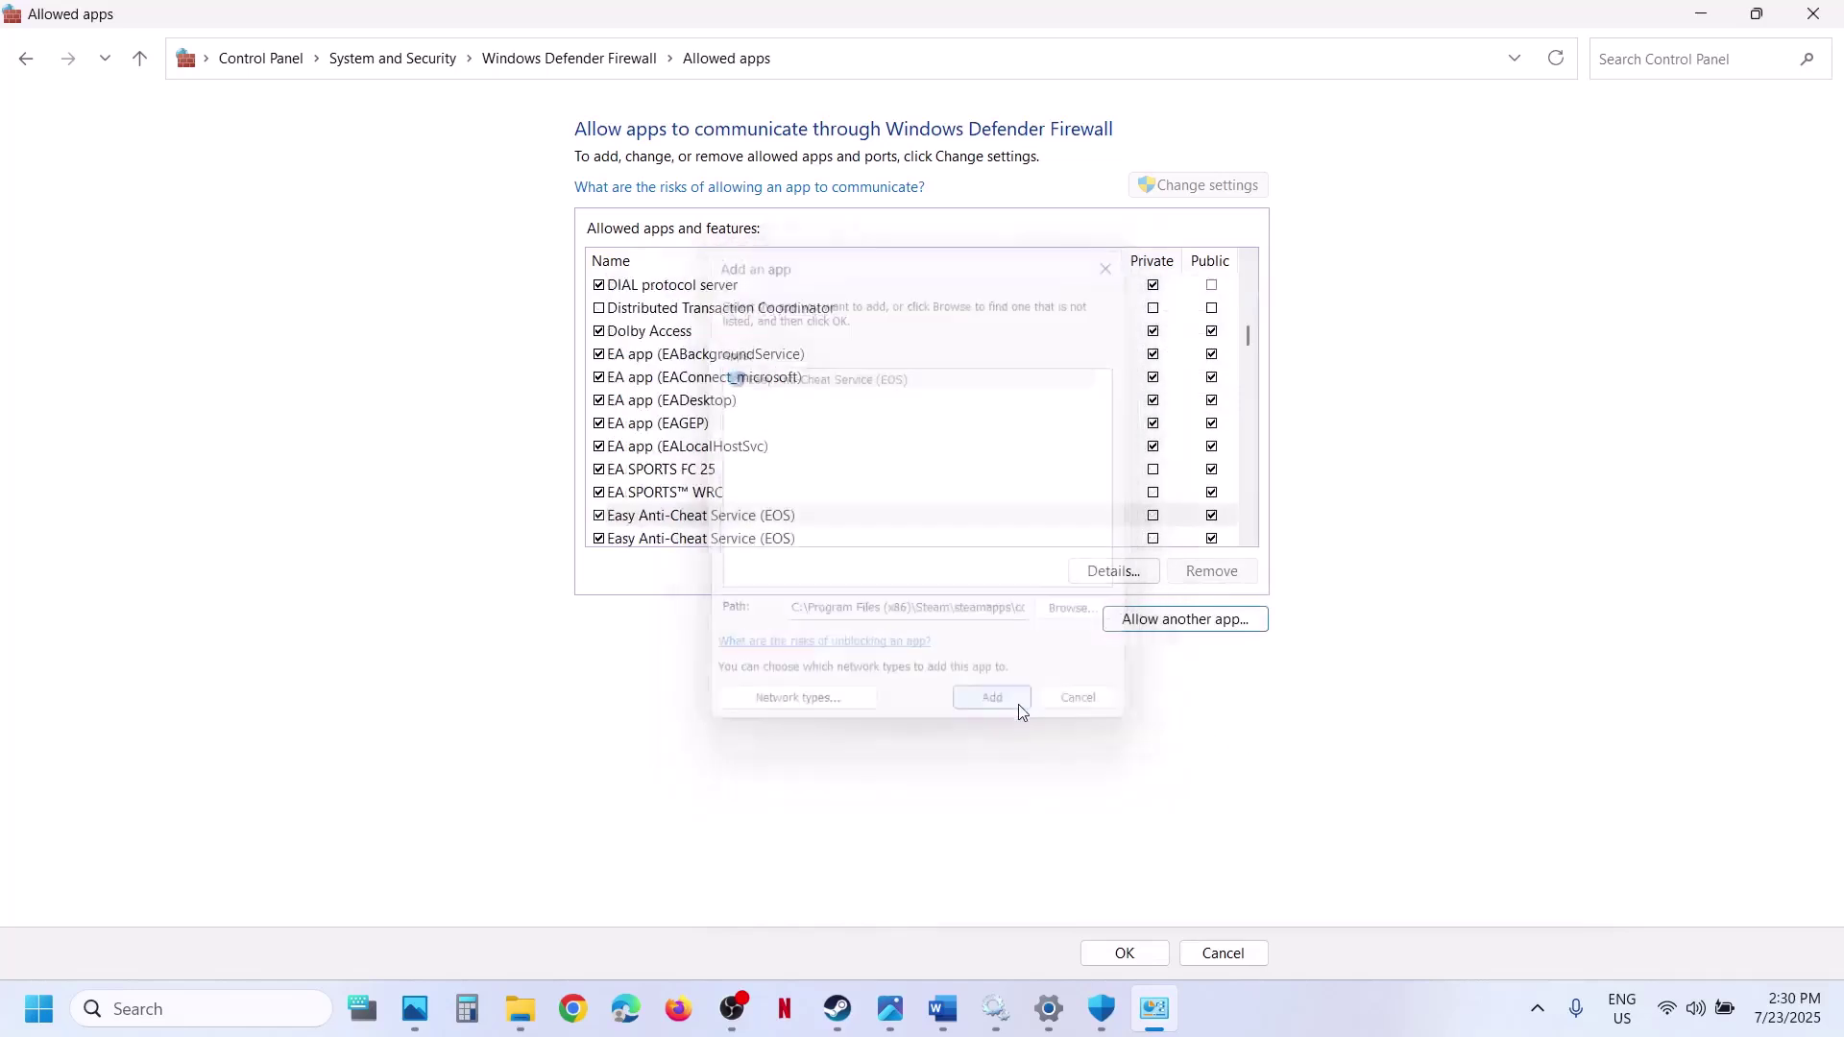
# Check the Rust - Staging Branch and RustClient entries, then close Allowed apps and Windows Security.
pyautogui.click(793, 481)
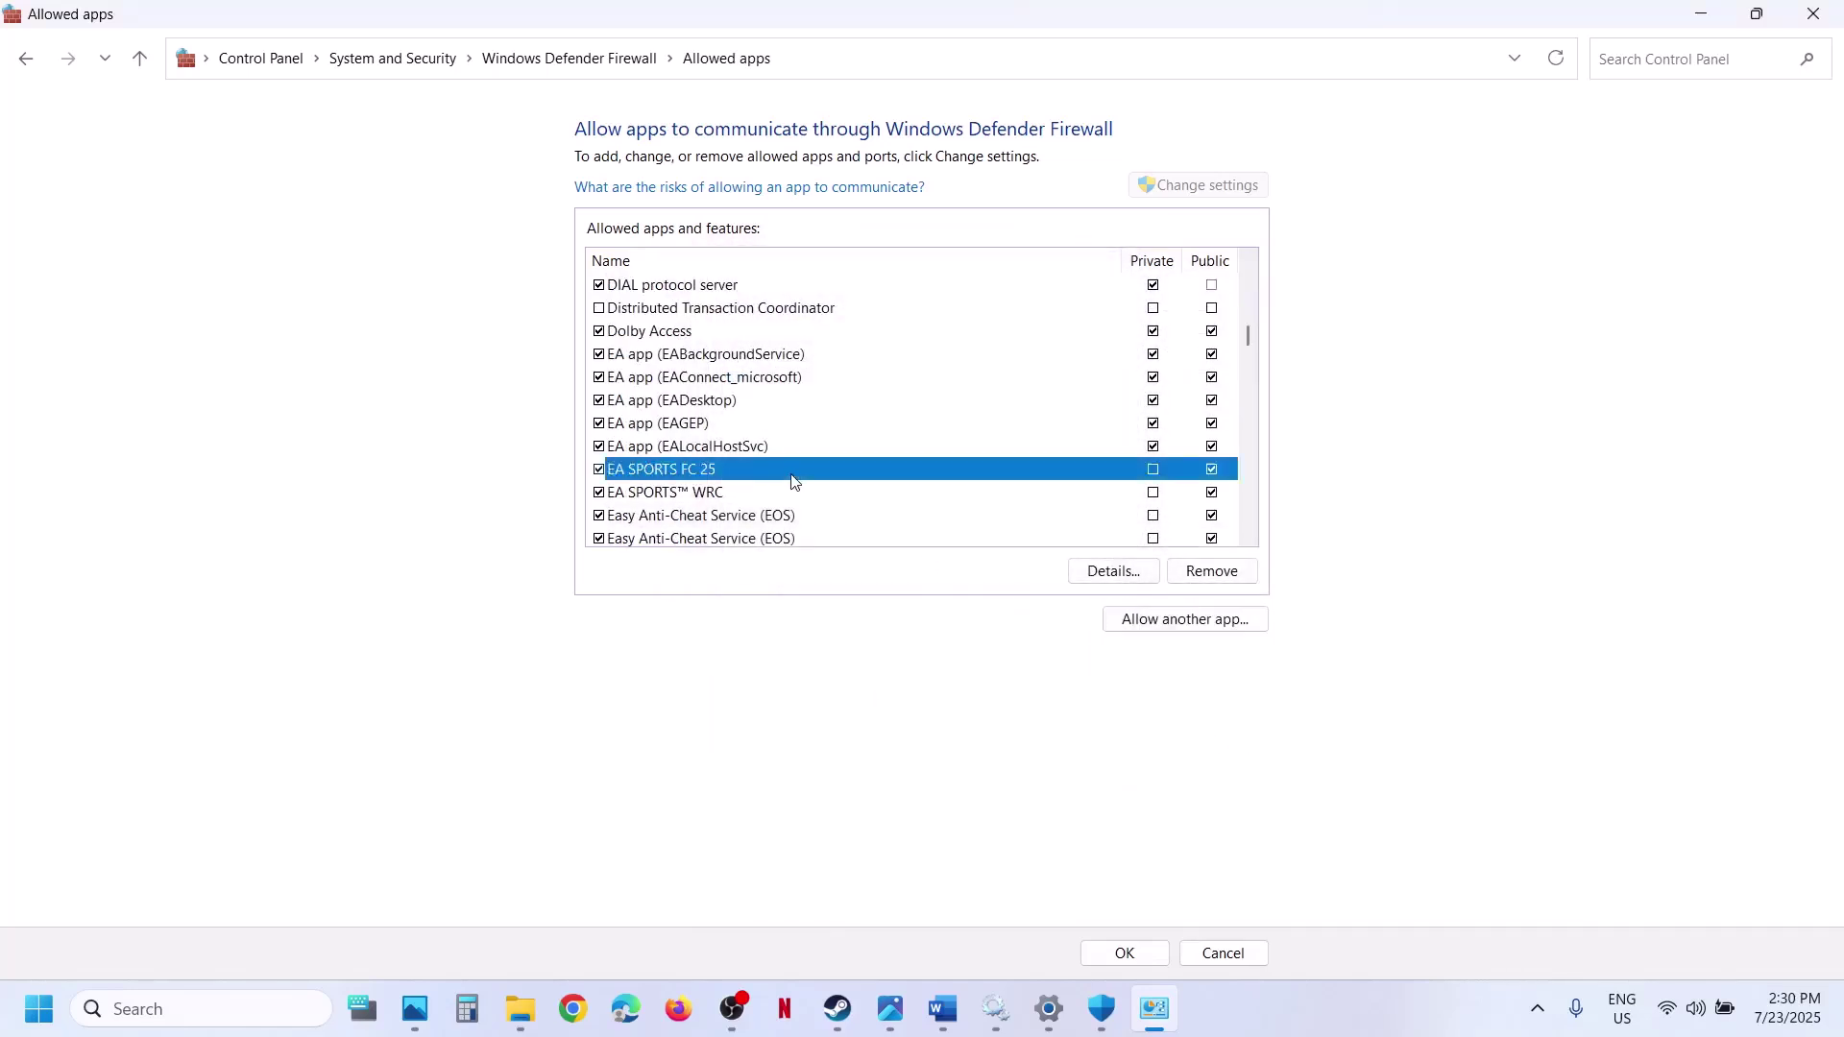
pyautogui.press('r')
pyautogui.press('r')
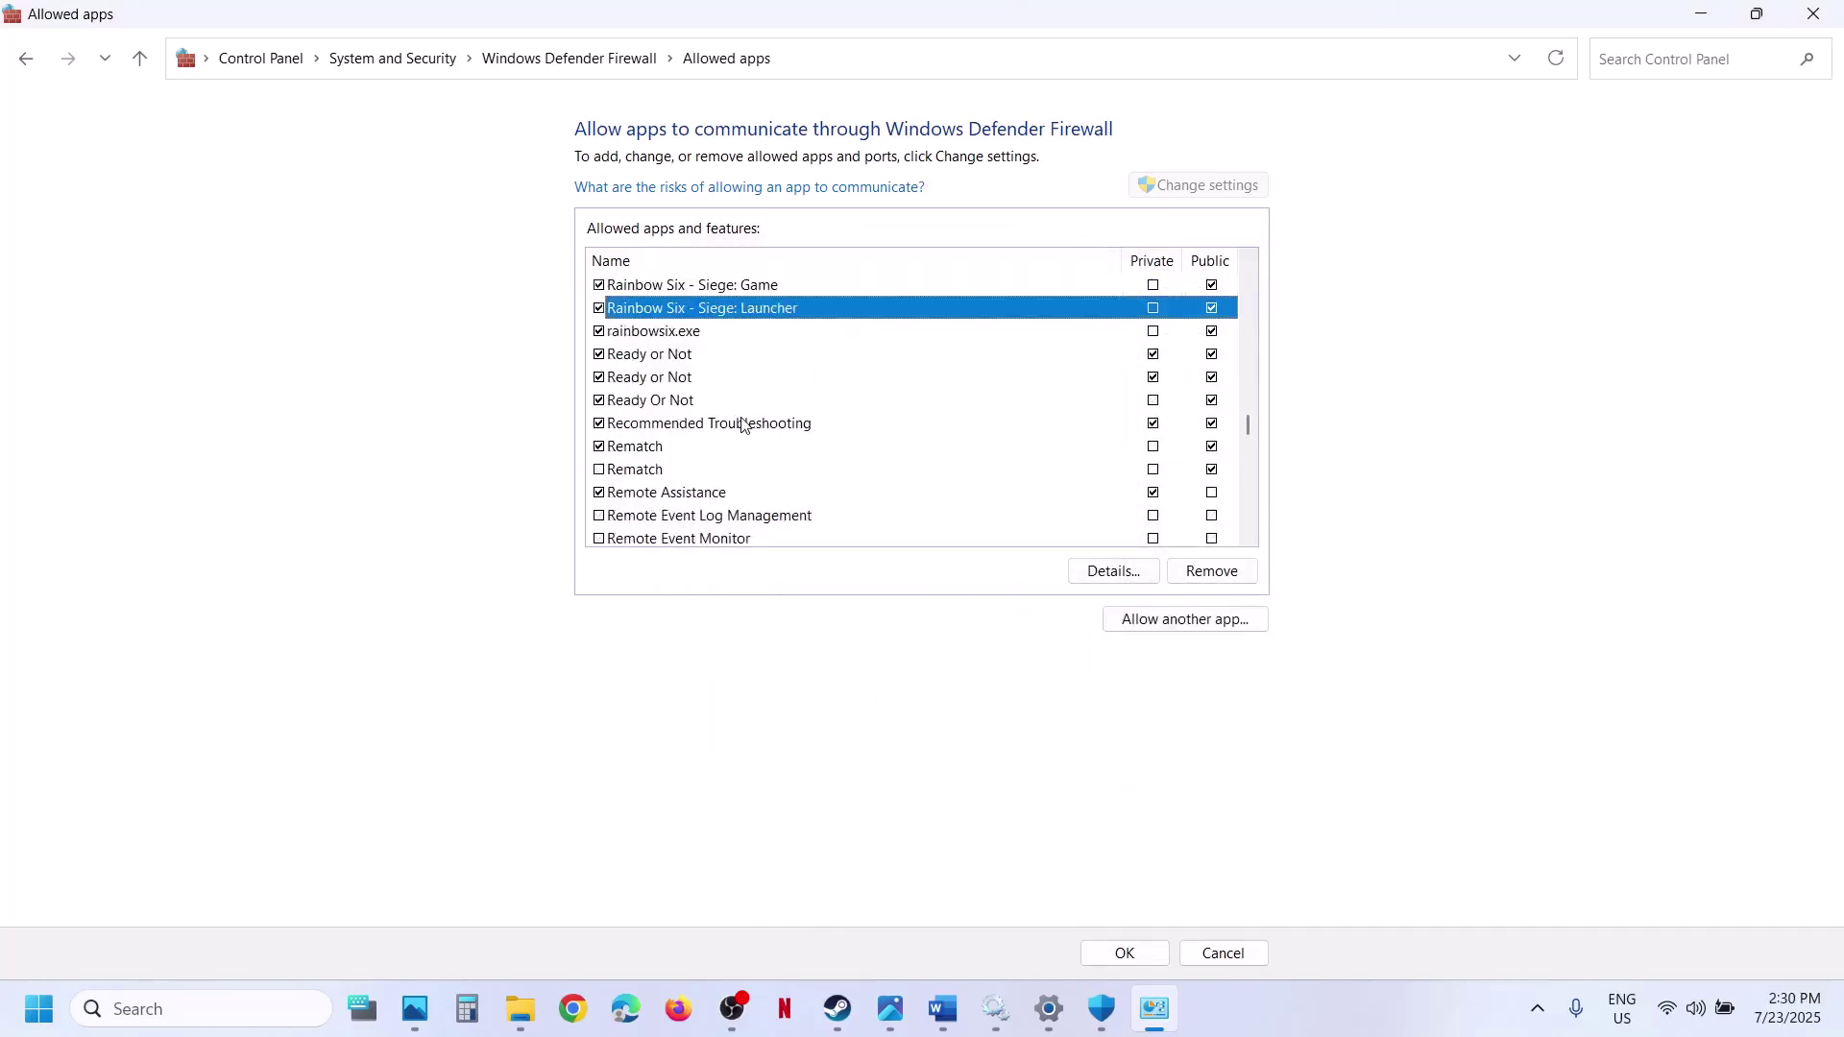
pyautogui.press('u')
pyautogui.click(664, 303)
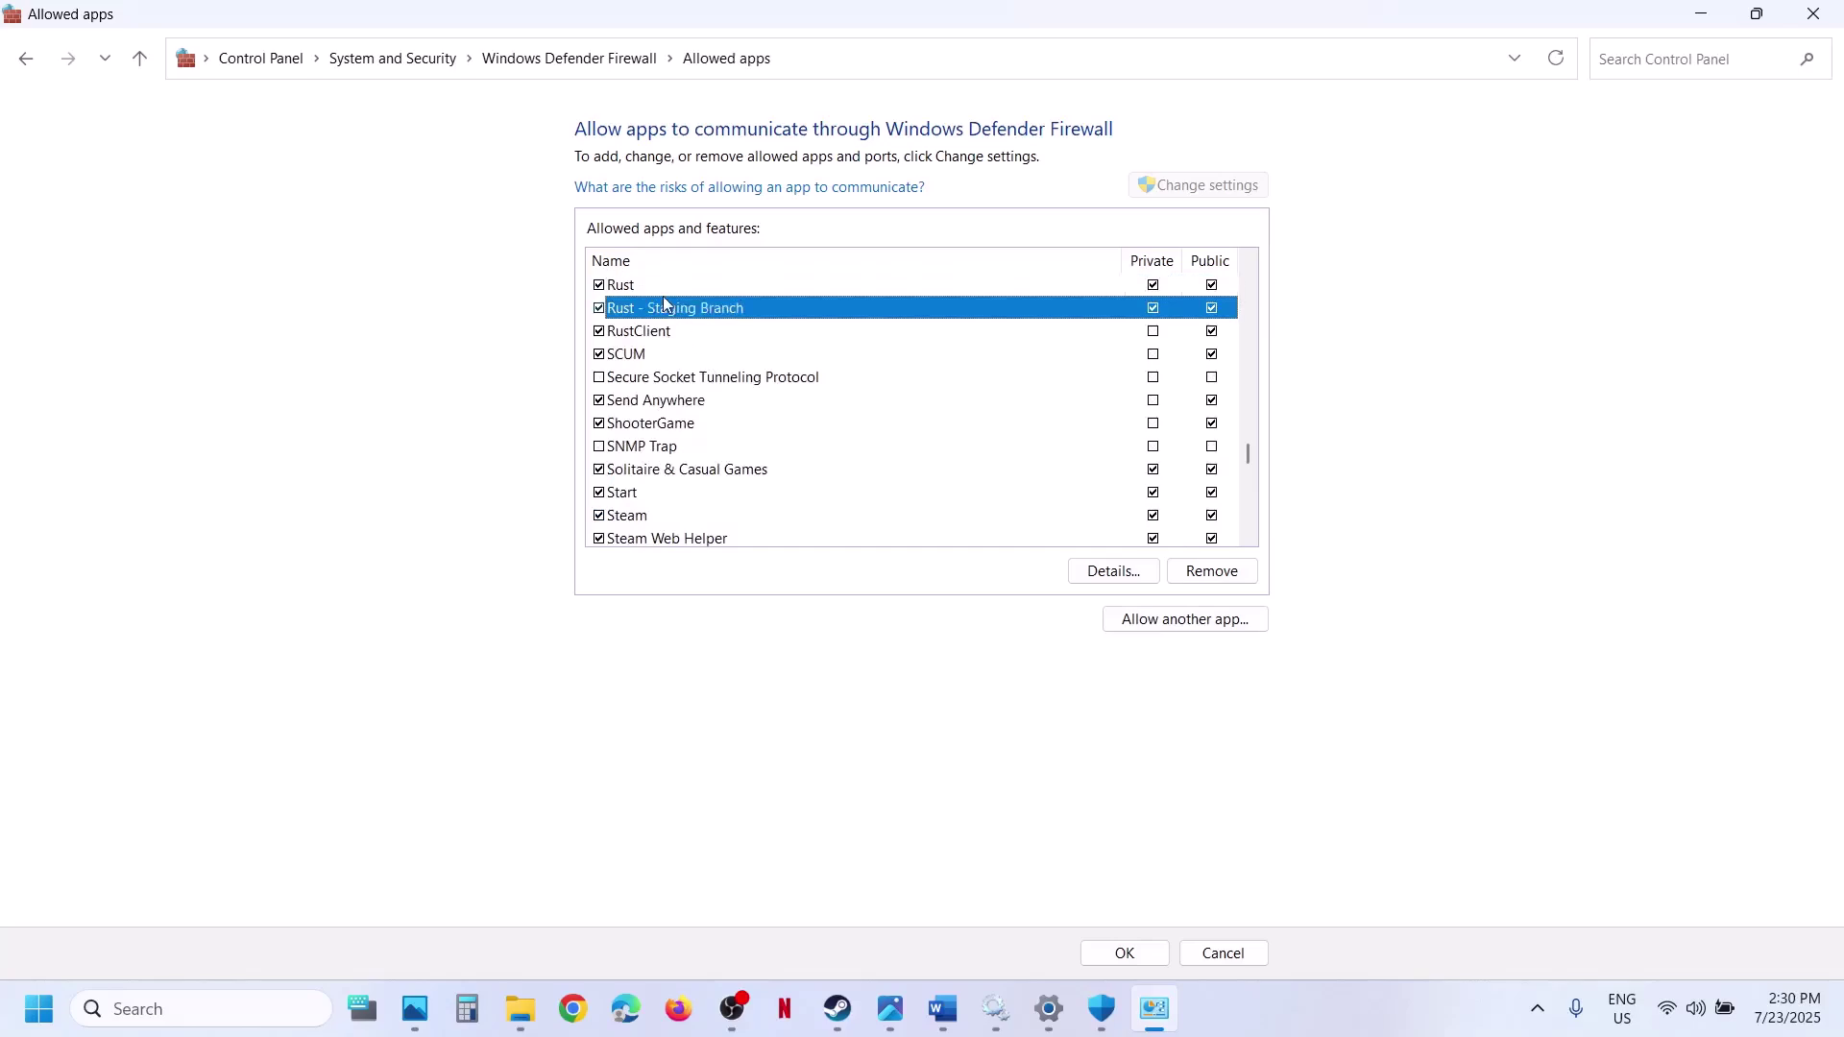
pyautogui.click(653, 332)
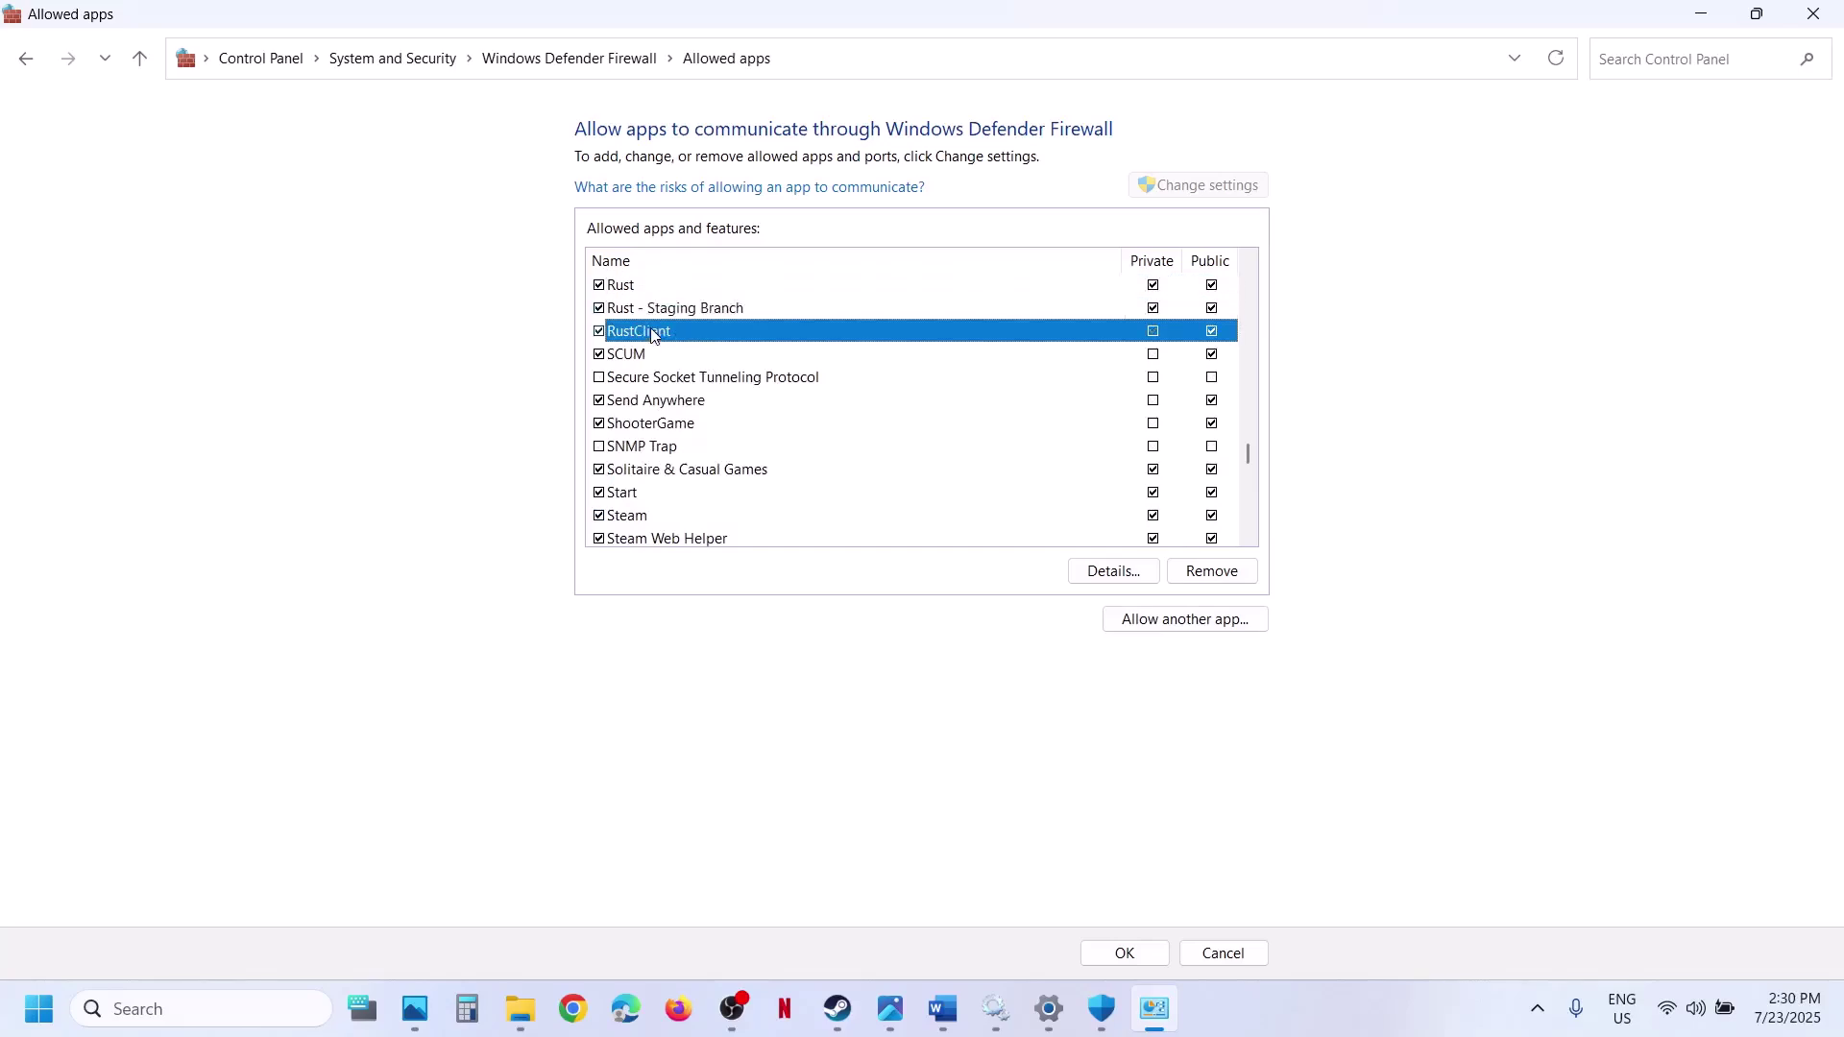
pyautogui.click(1833, 10)
pyautogui.click(1833, 10)
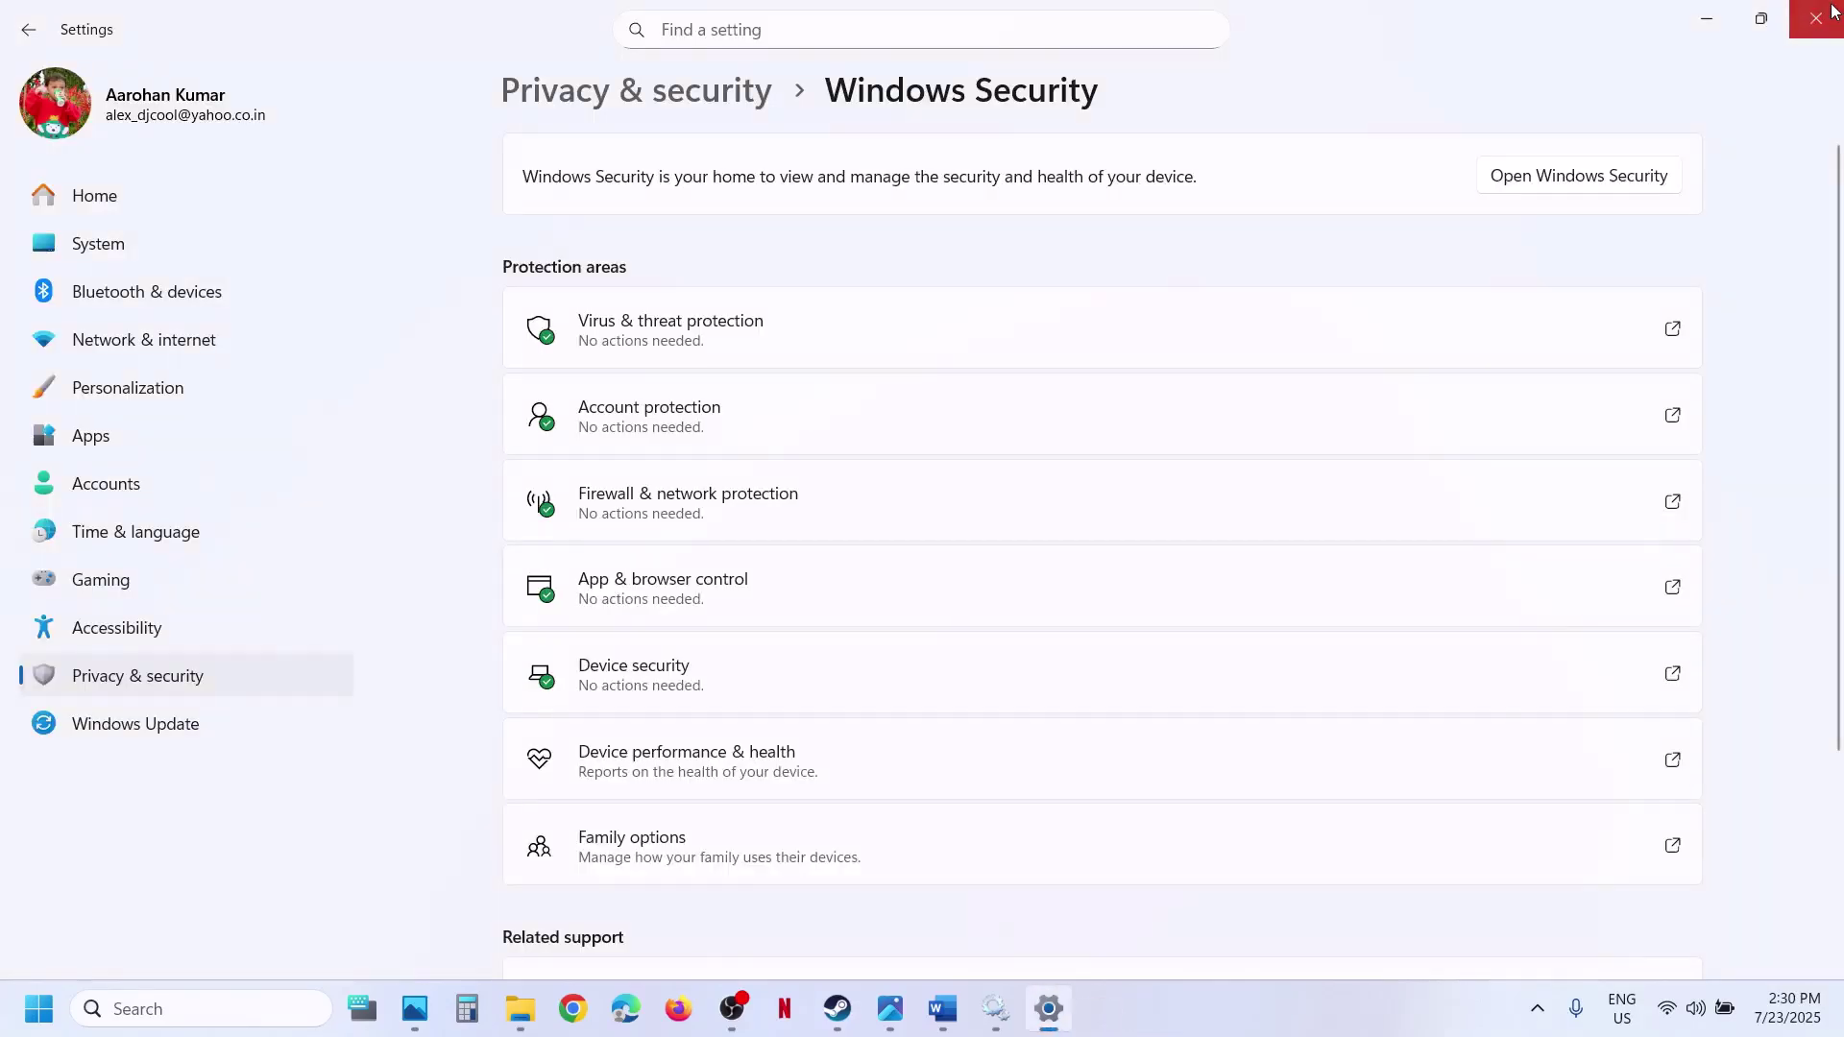
# Close Settings, select Step 13's 'Try Google DNS server' heading in Word, and open Start.
pyautogui.click(1833, 10)
pyautogui.scroll(-8, 677, 555)
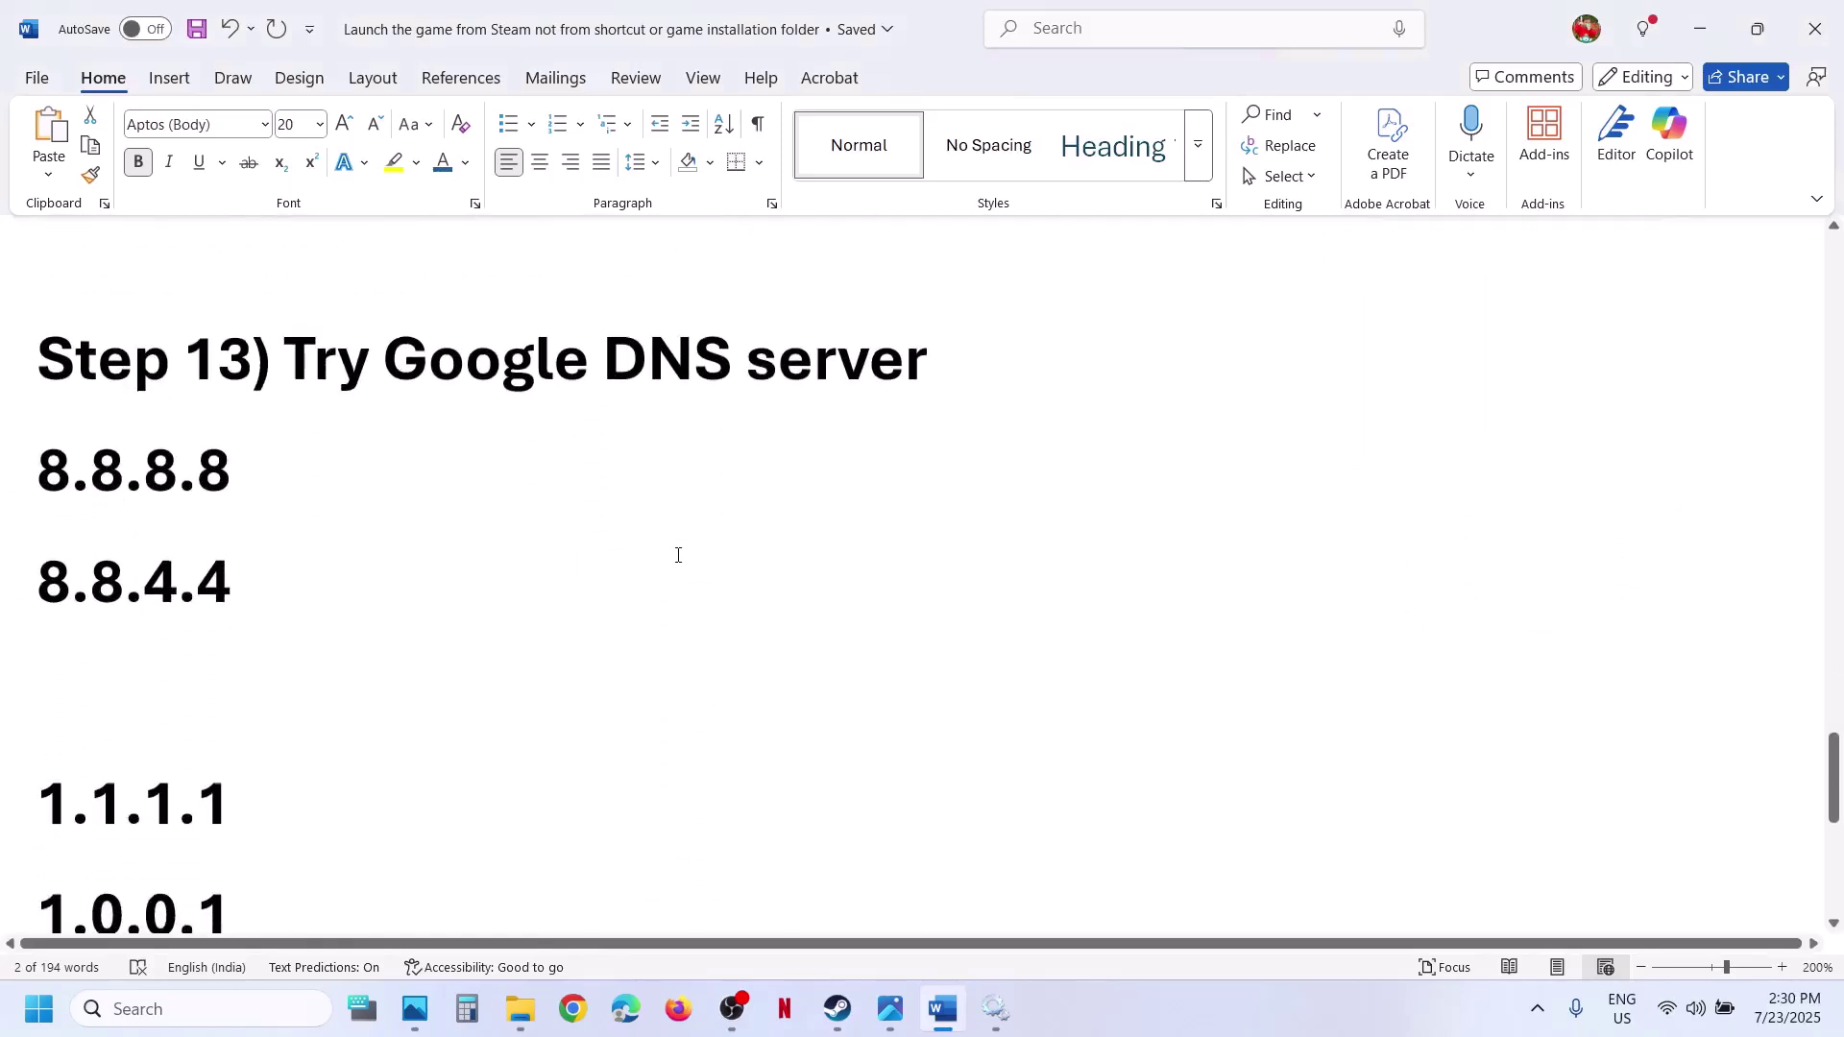
pyautogui.scroll(1, 678, 553)
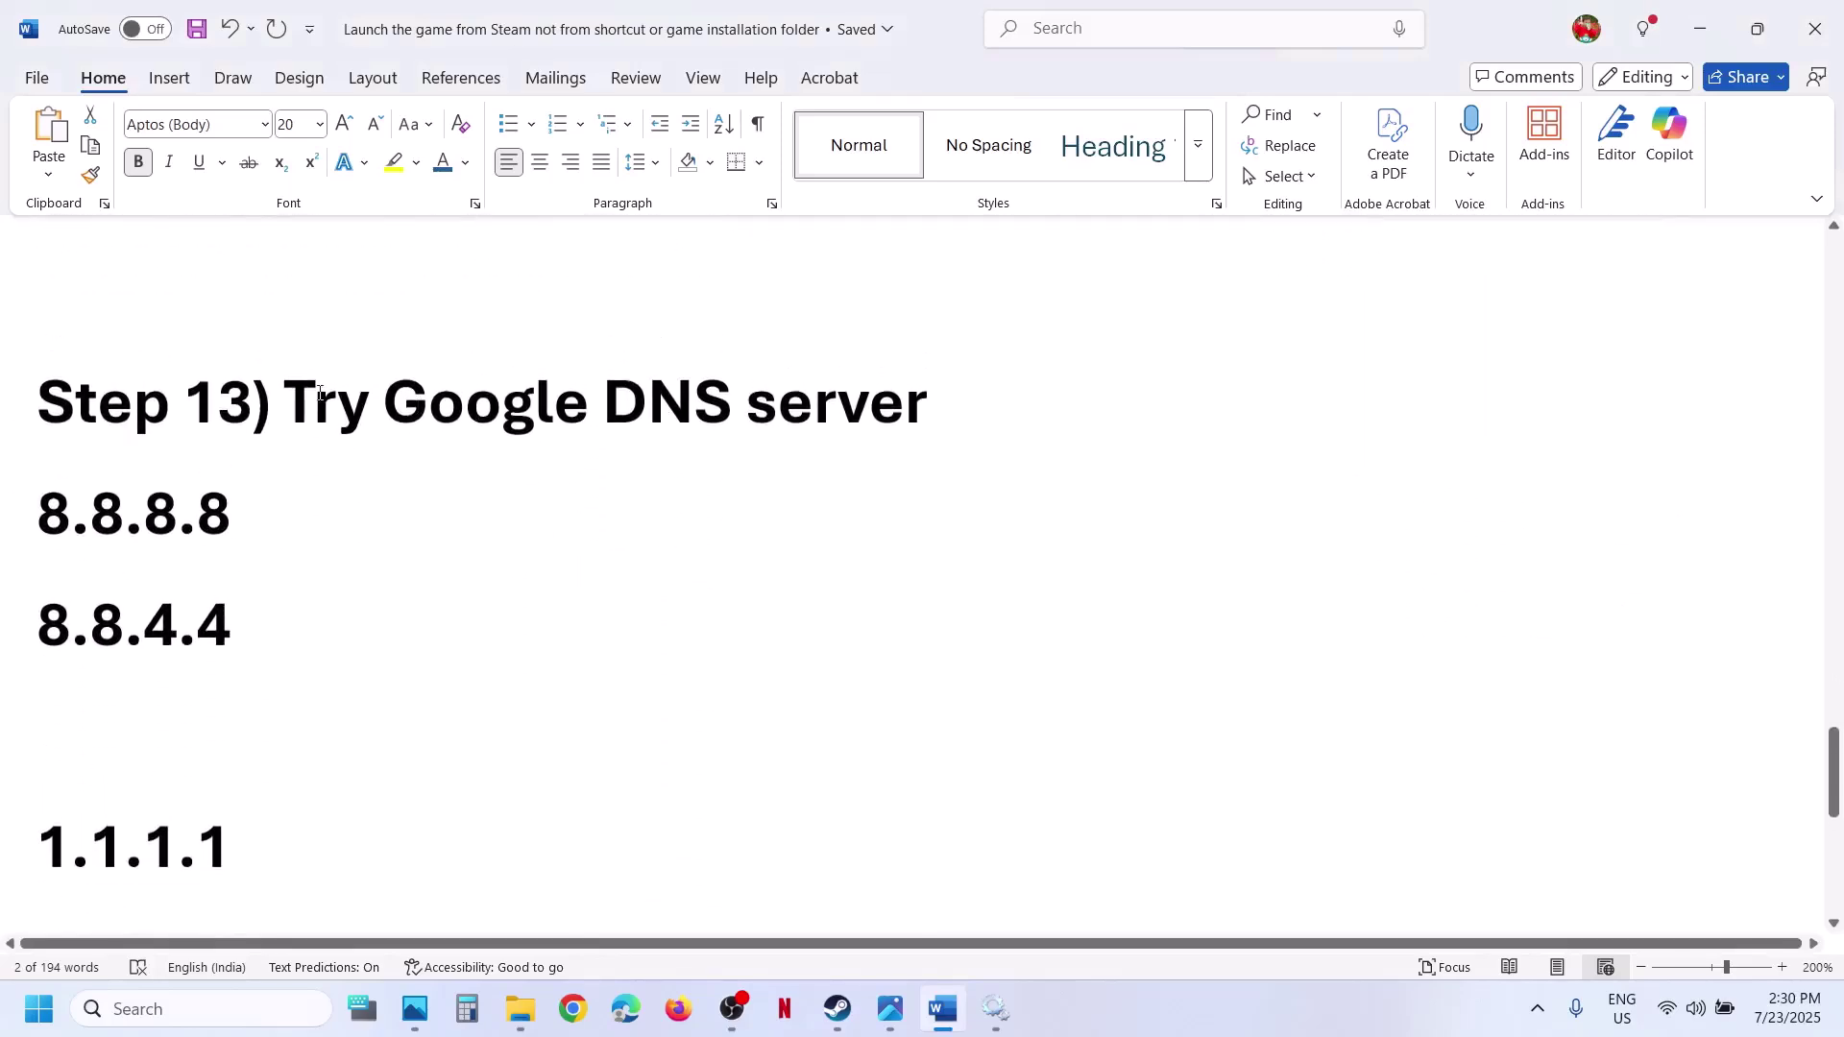
pyautogui.moveTo(320, 394); pyautogui.dragTo(928, 403)
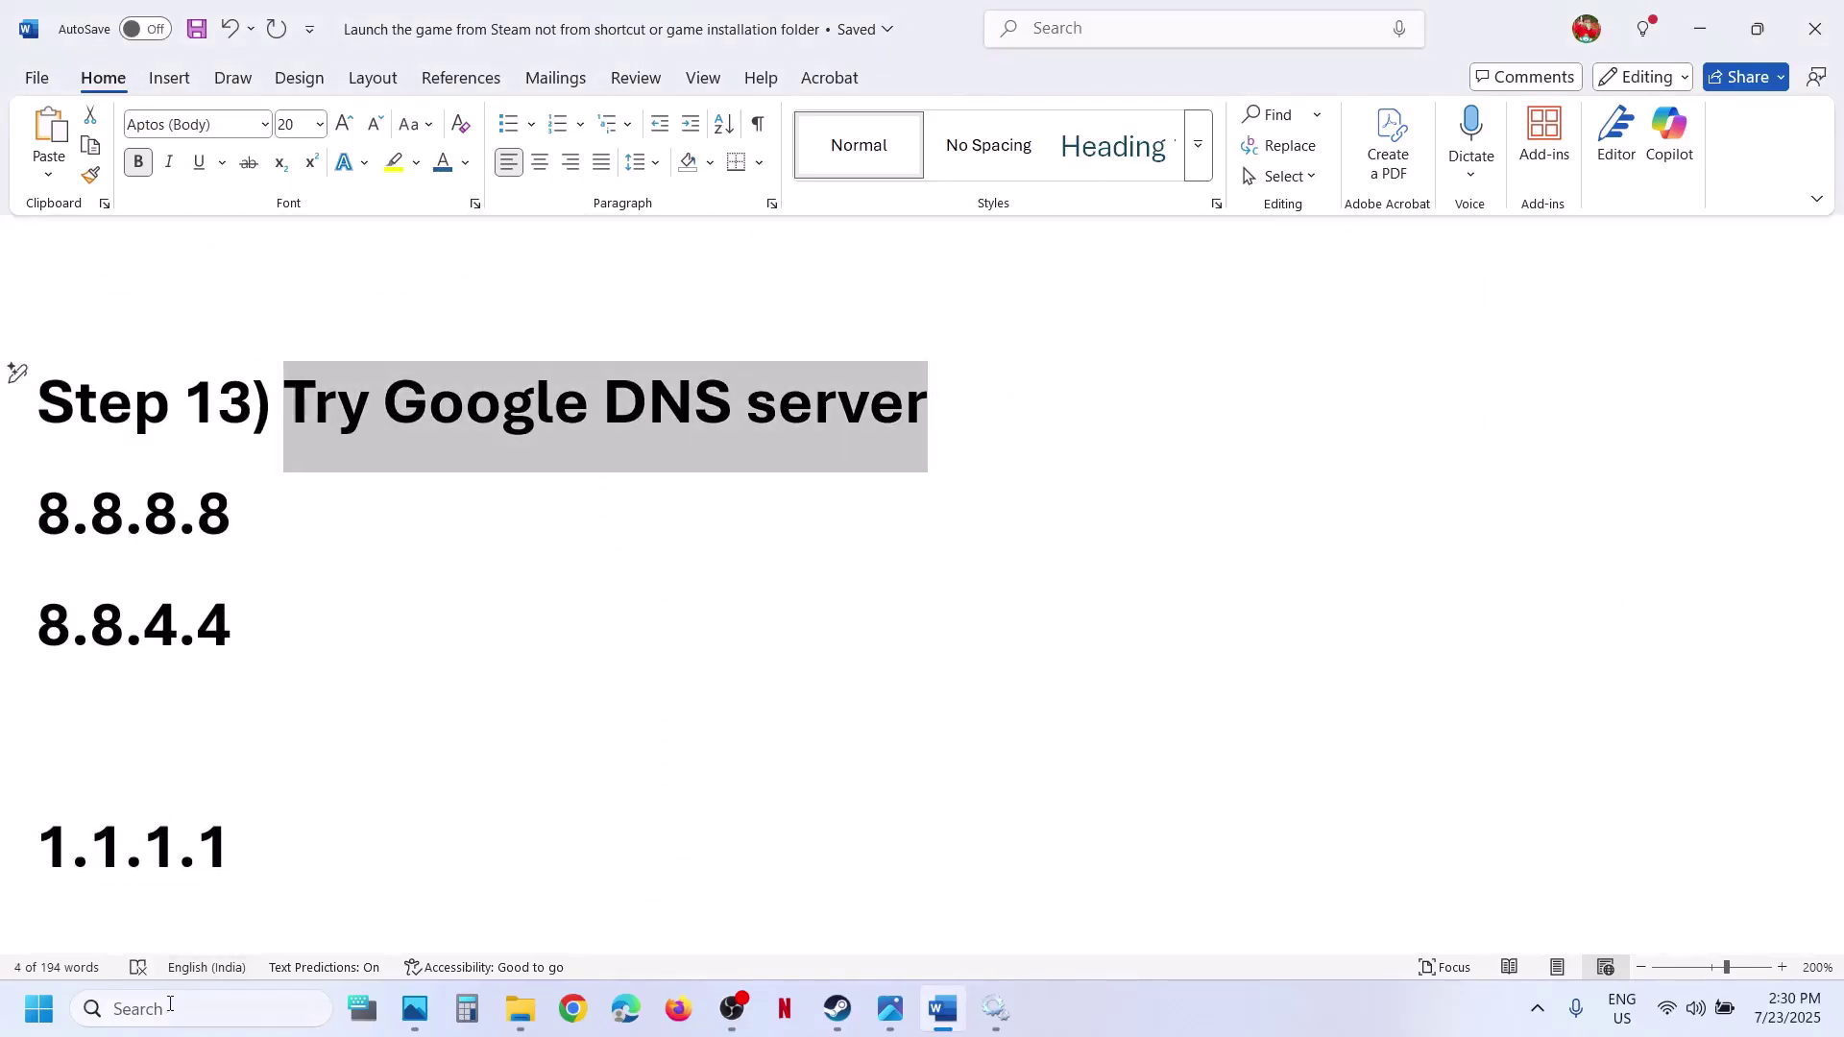
pyautogui.click(37, 1019)
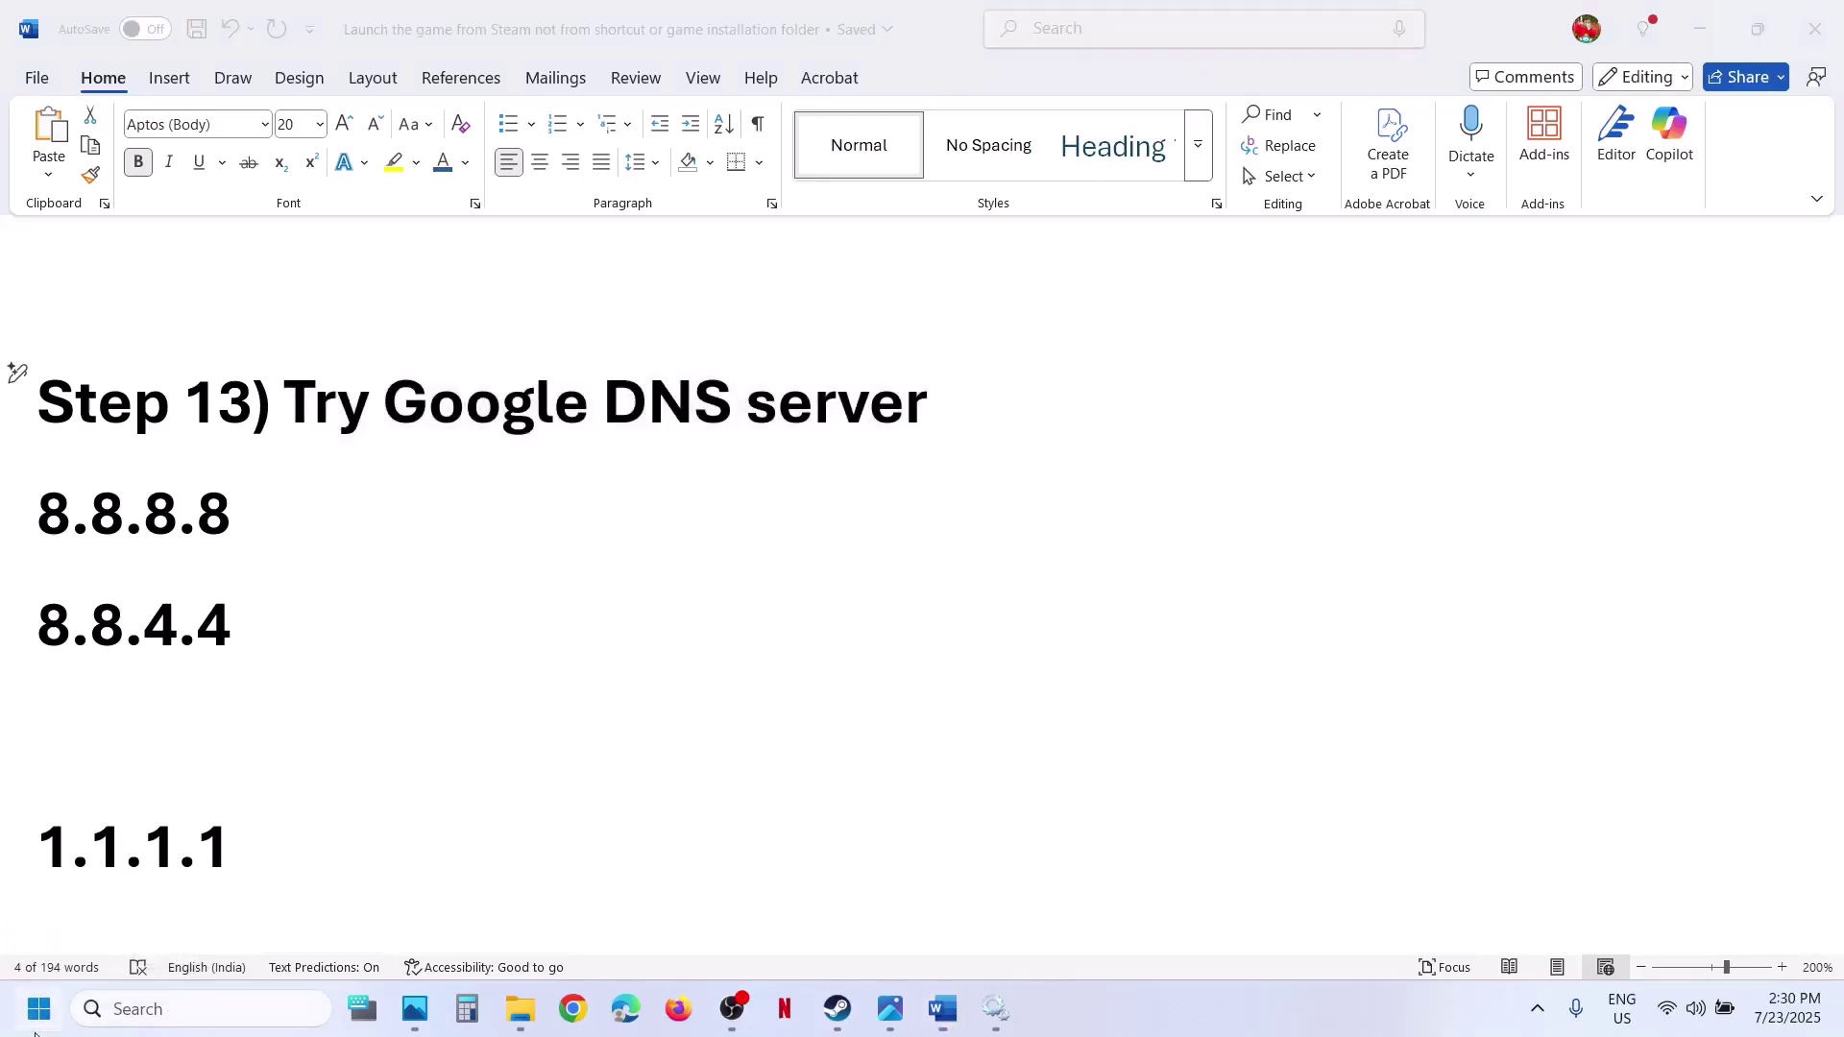
# Search 'control' and open the Wi-Fi status from Network and Sharing Center.
pyautogui.click(240, 1011)
pyautogui.write('control')
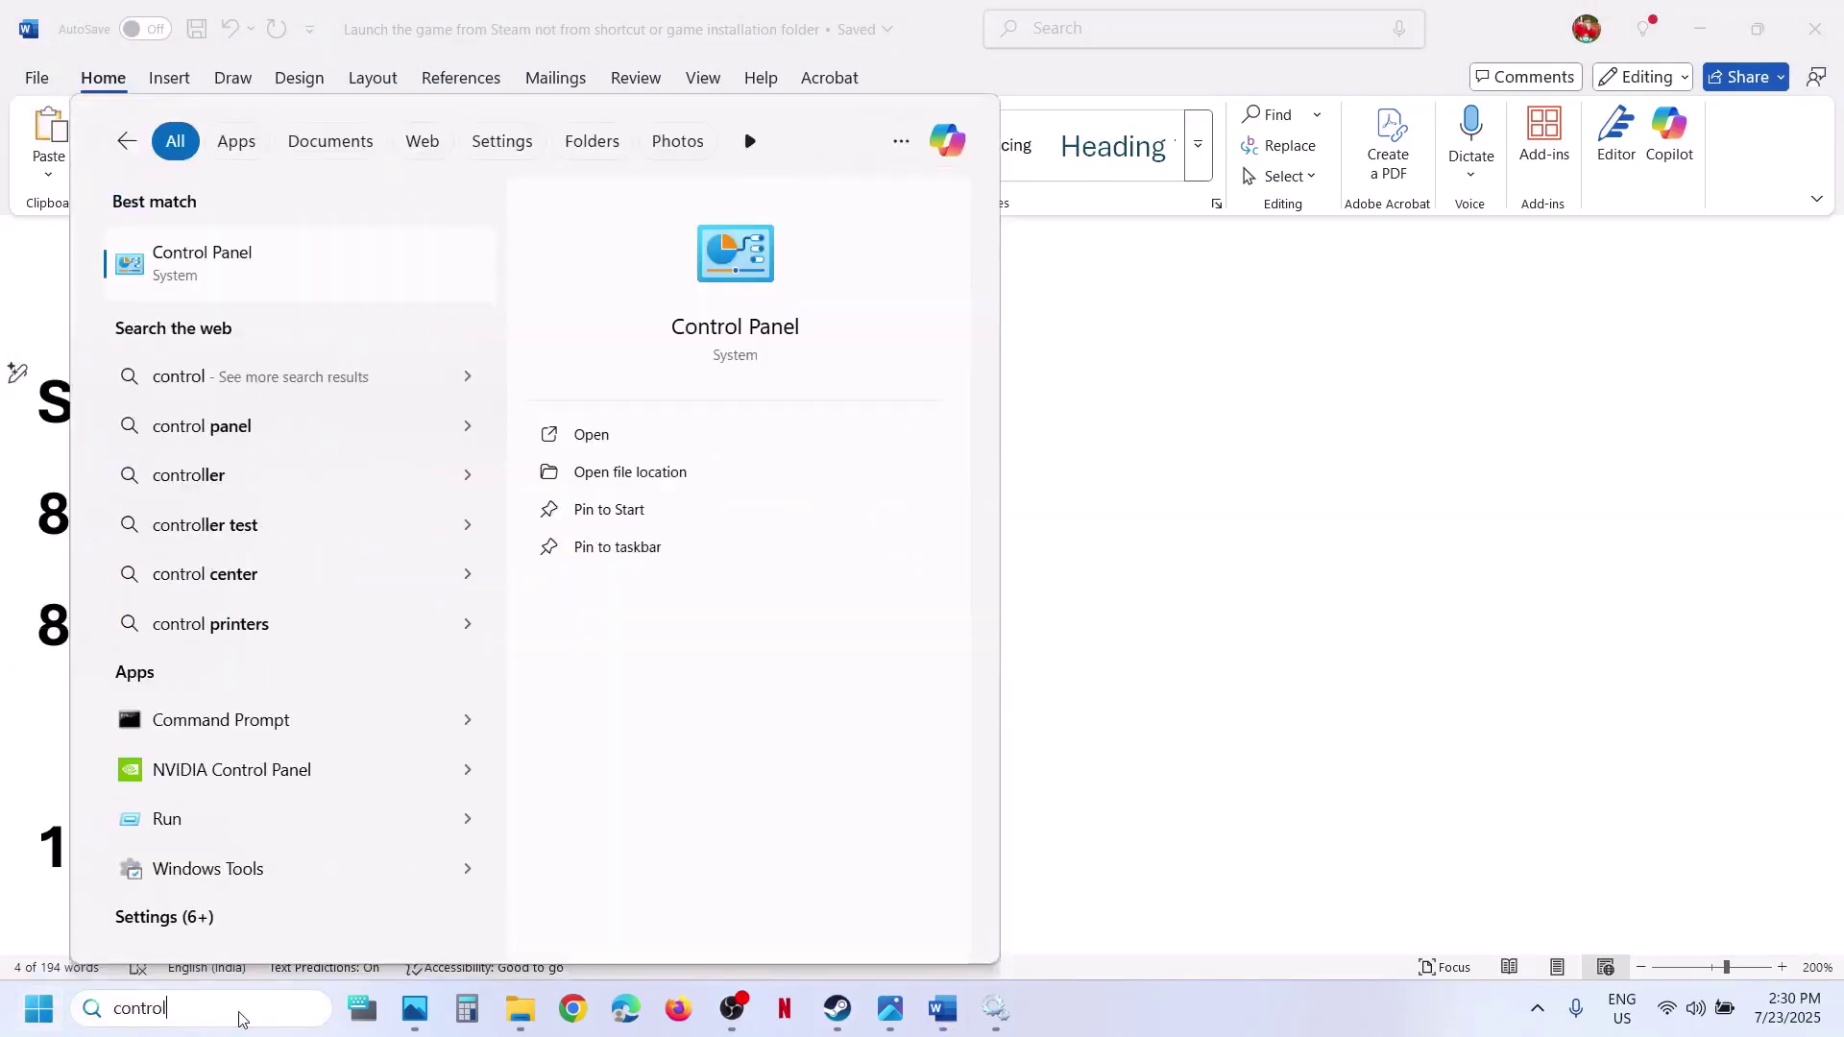
pyautogui.press('Return')
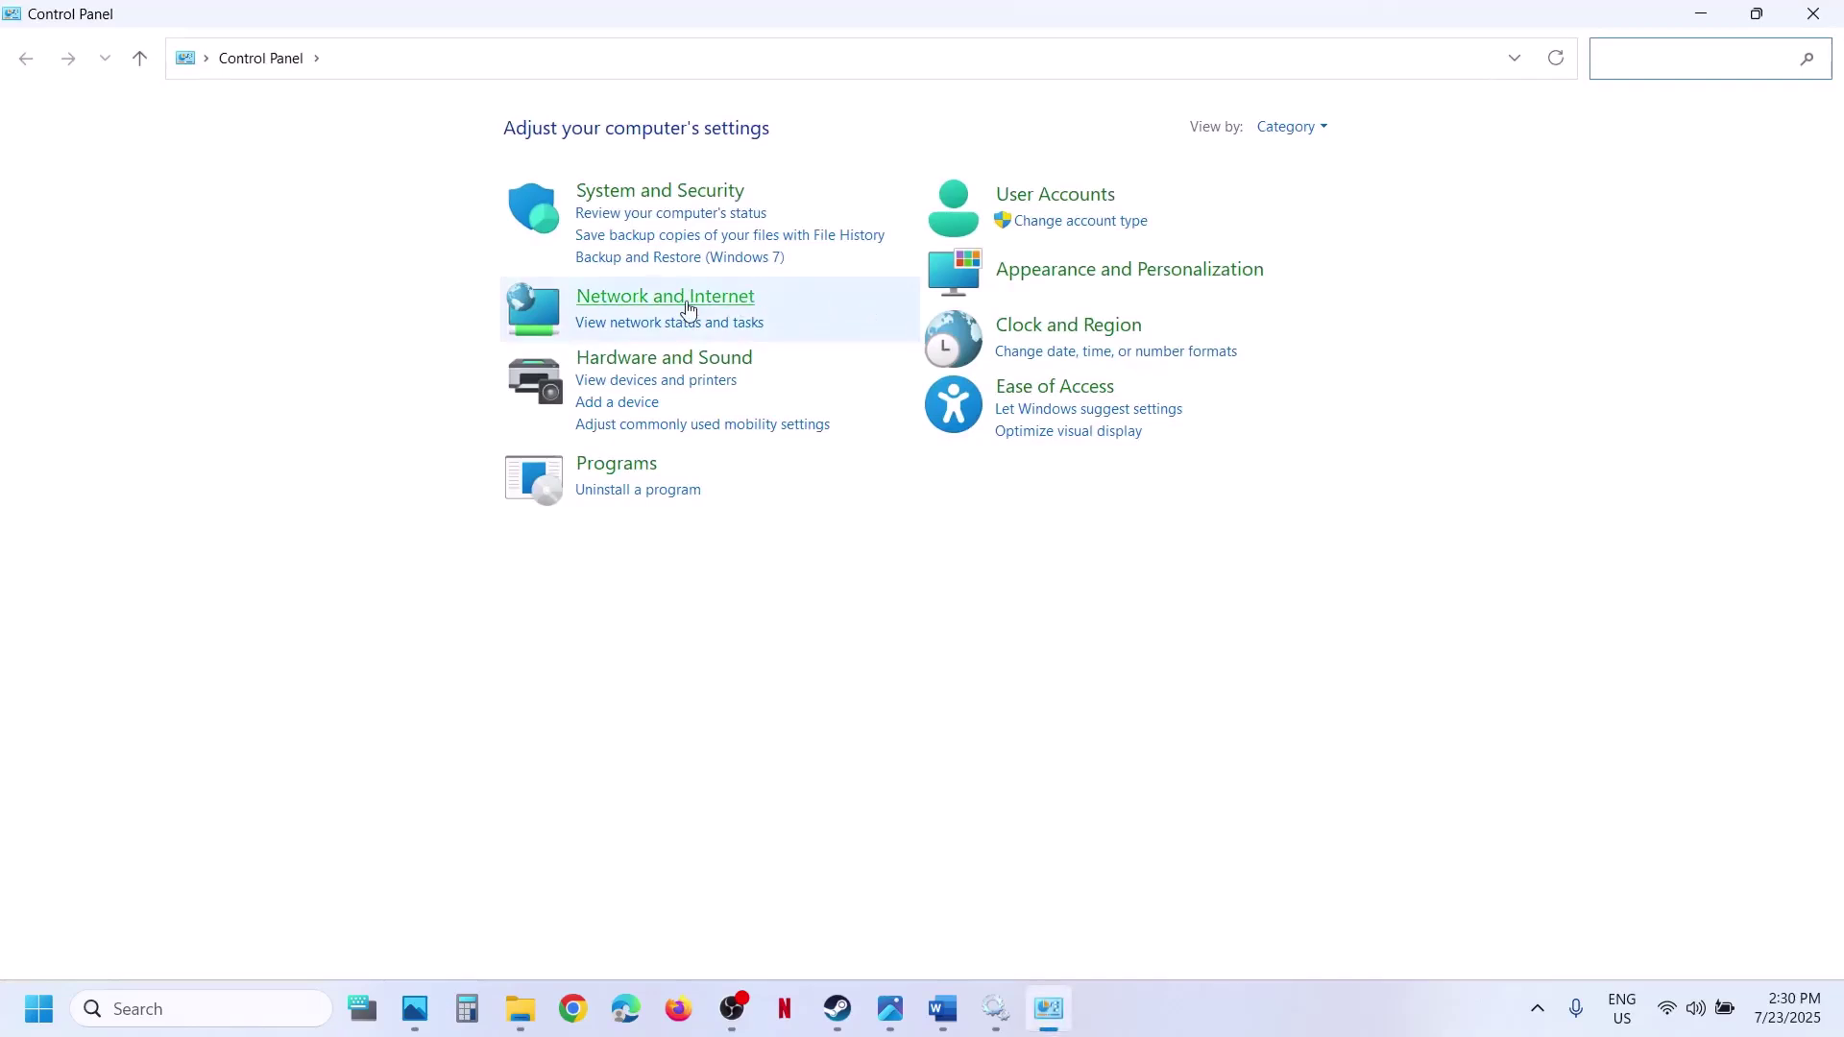
pyautogui.click(689, 310)
pyautogui.click(413, 132)
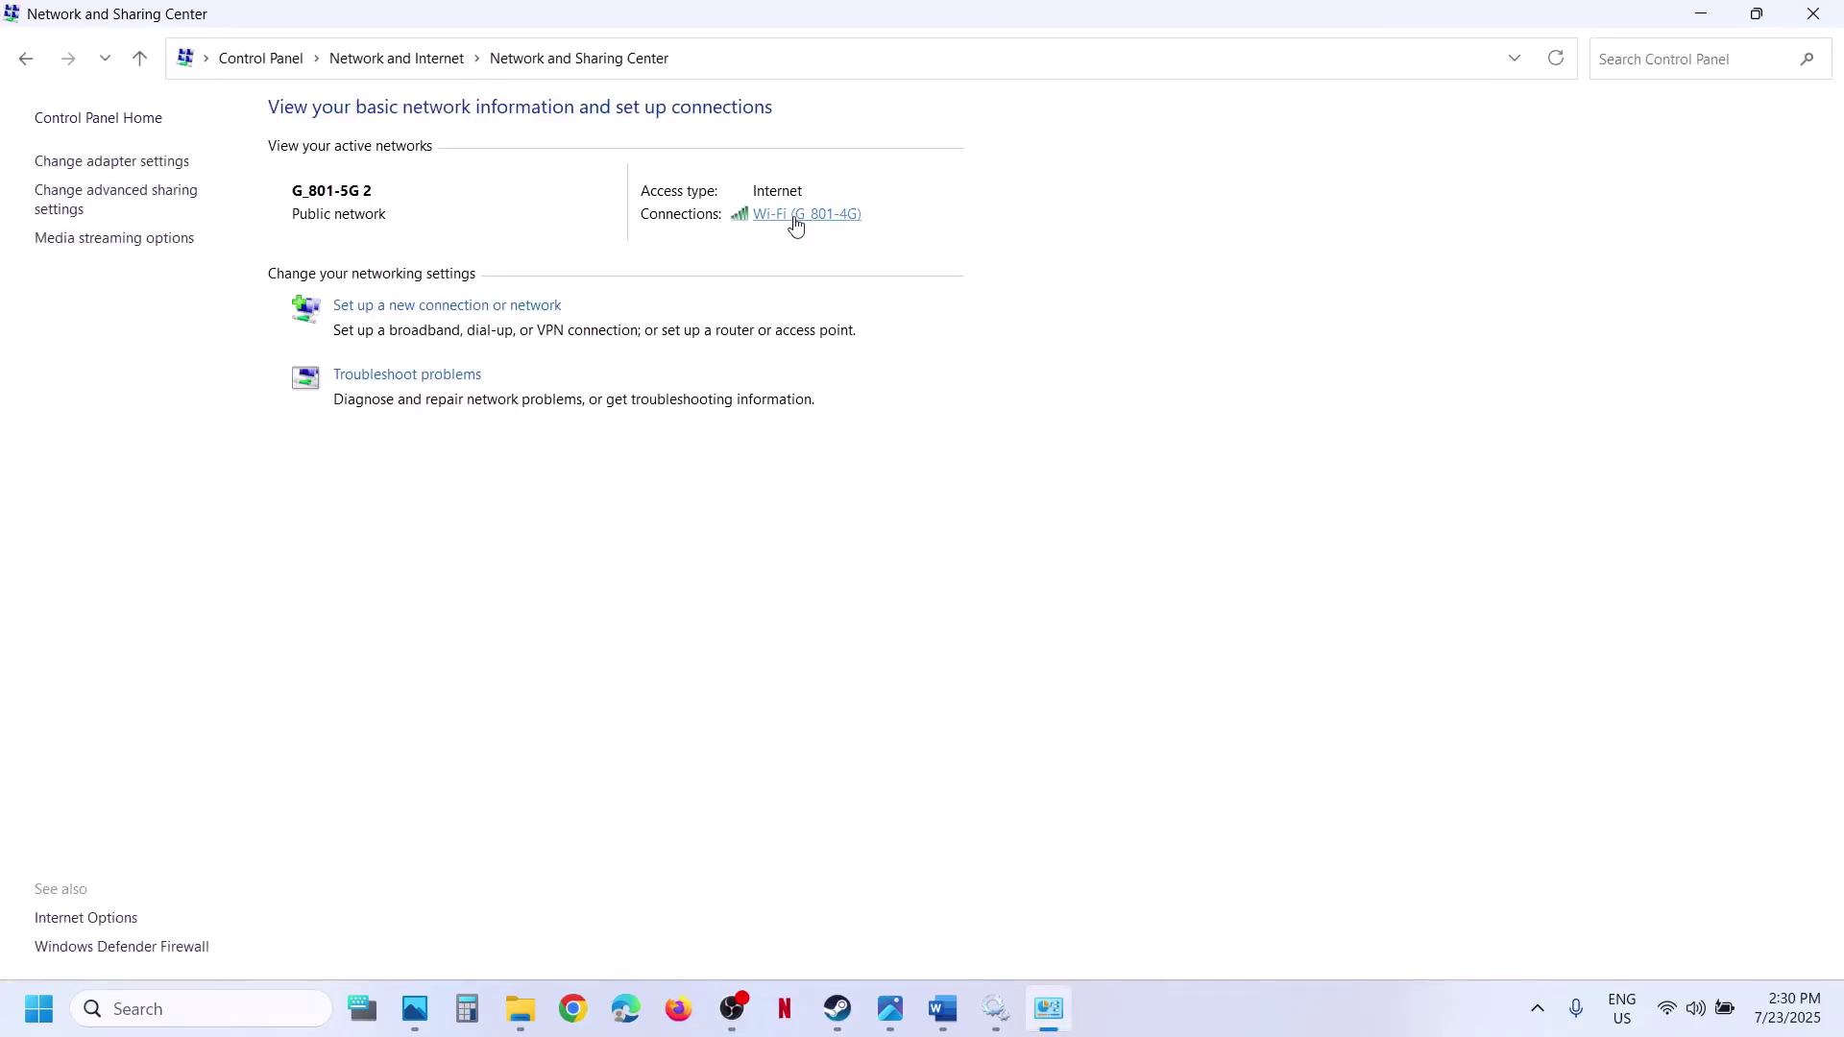
pyautogui.click(797, 219)
pyautogui.moveTo(874, 267); pyautogui.dragTo(691, 84)
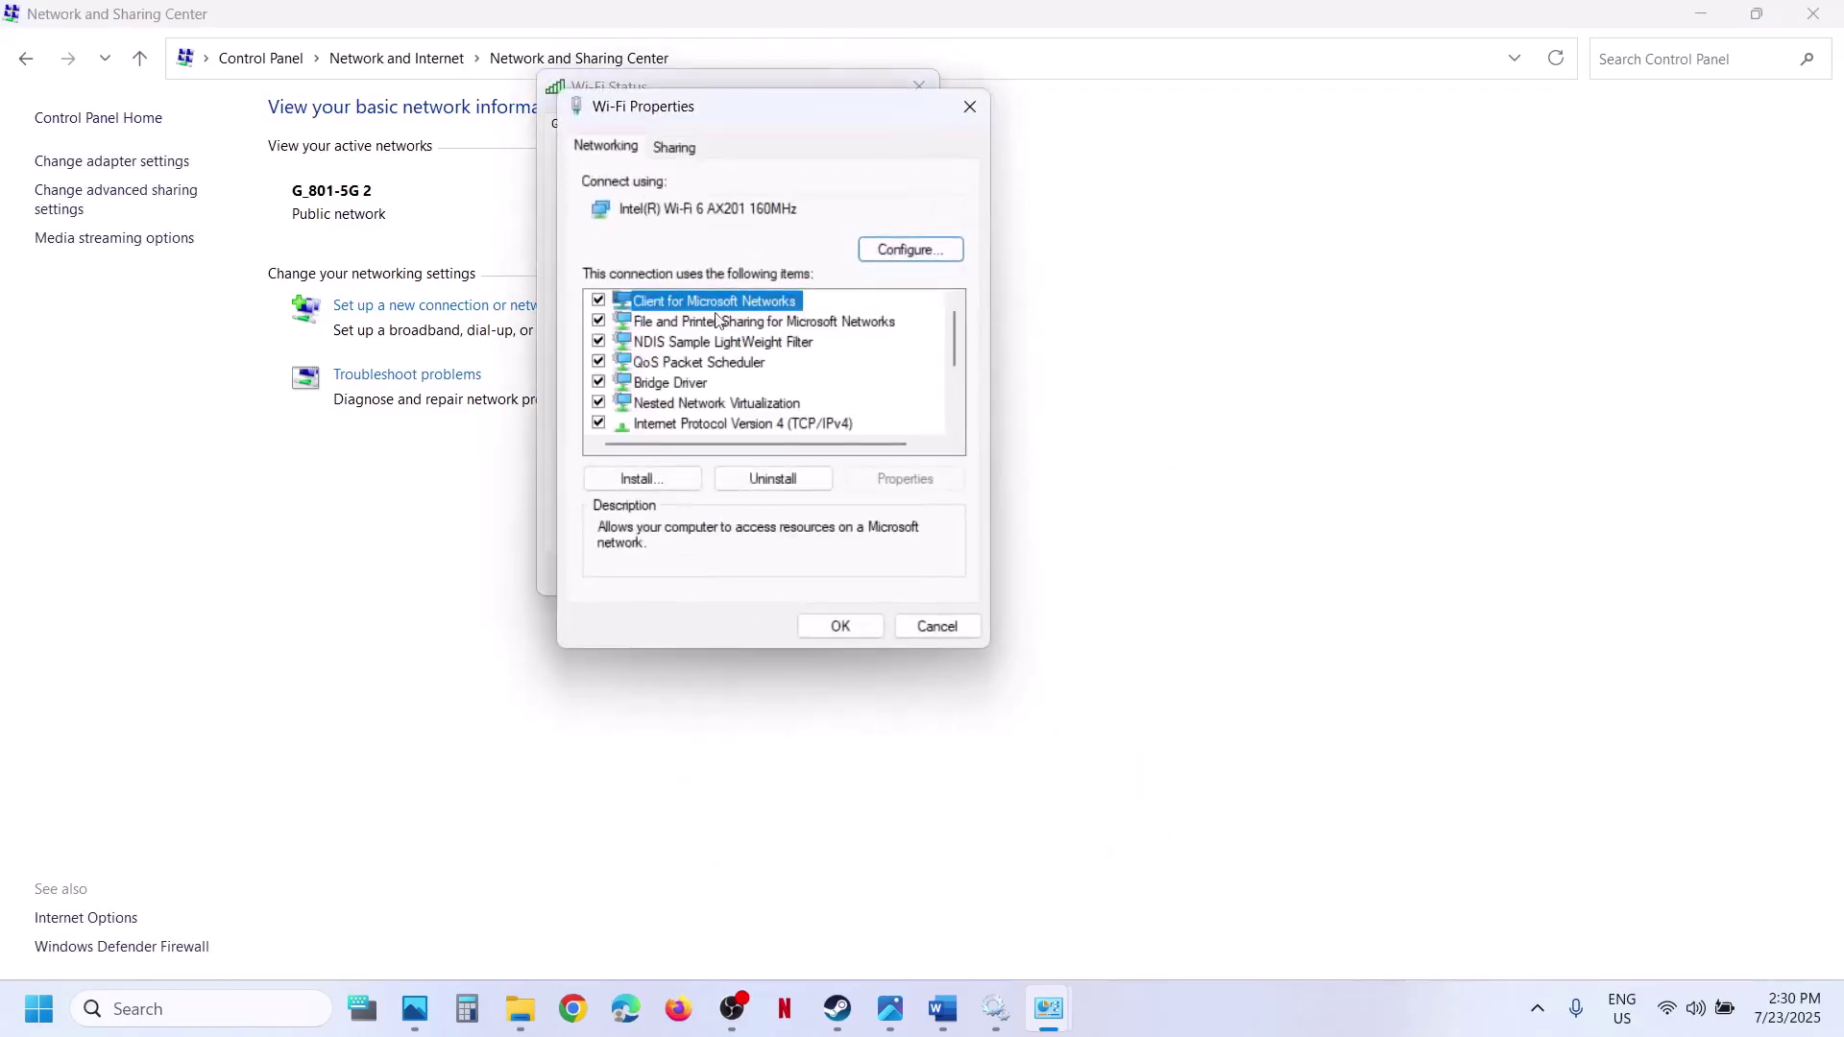
# Set the Wi-Fi IPv4 DNS servers to 8.8.8.8 and 8.8.4.4, apply, and return to Word.
pyautogui.click(710, 423)
pyautogui.scroll(-1, 709, 427)
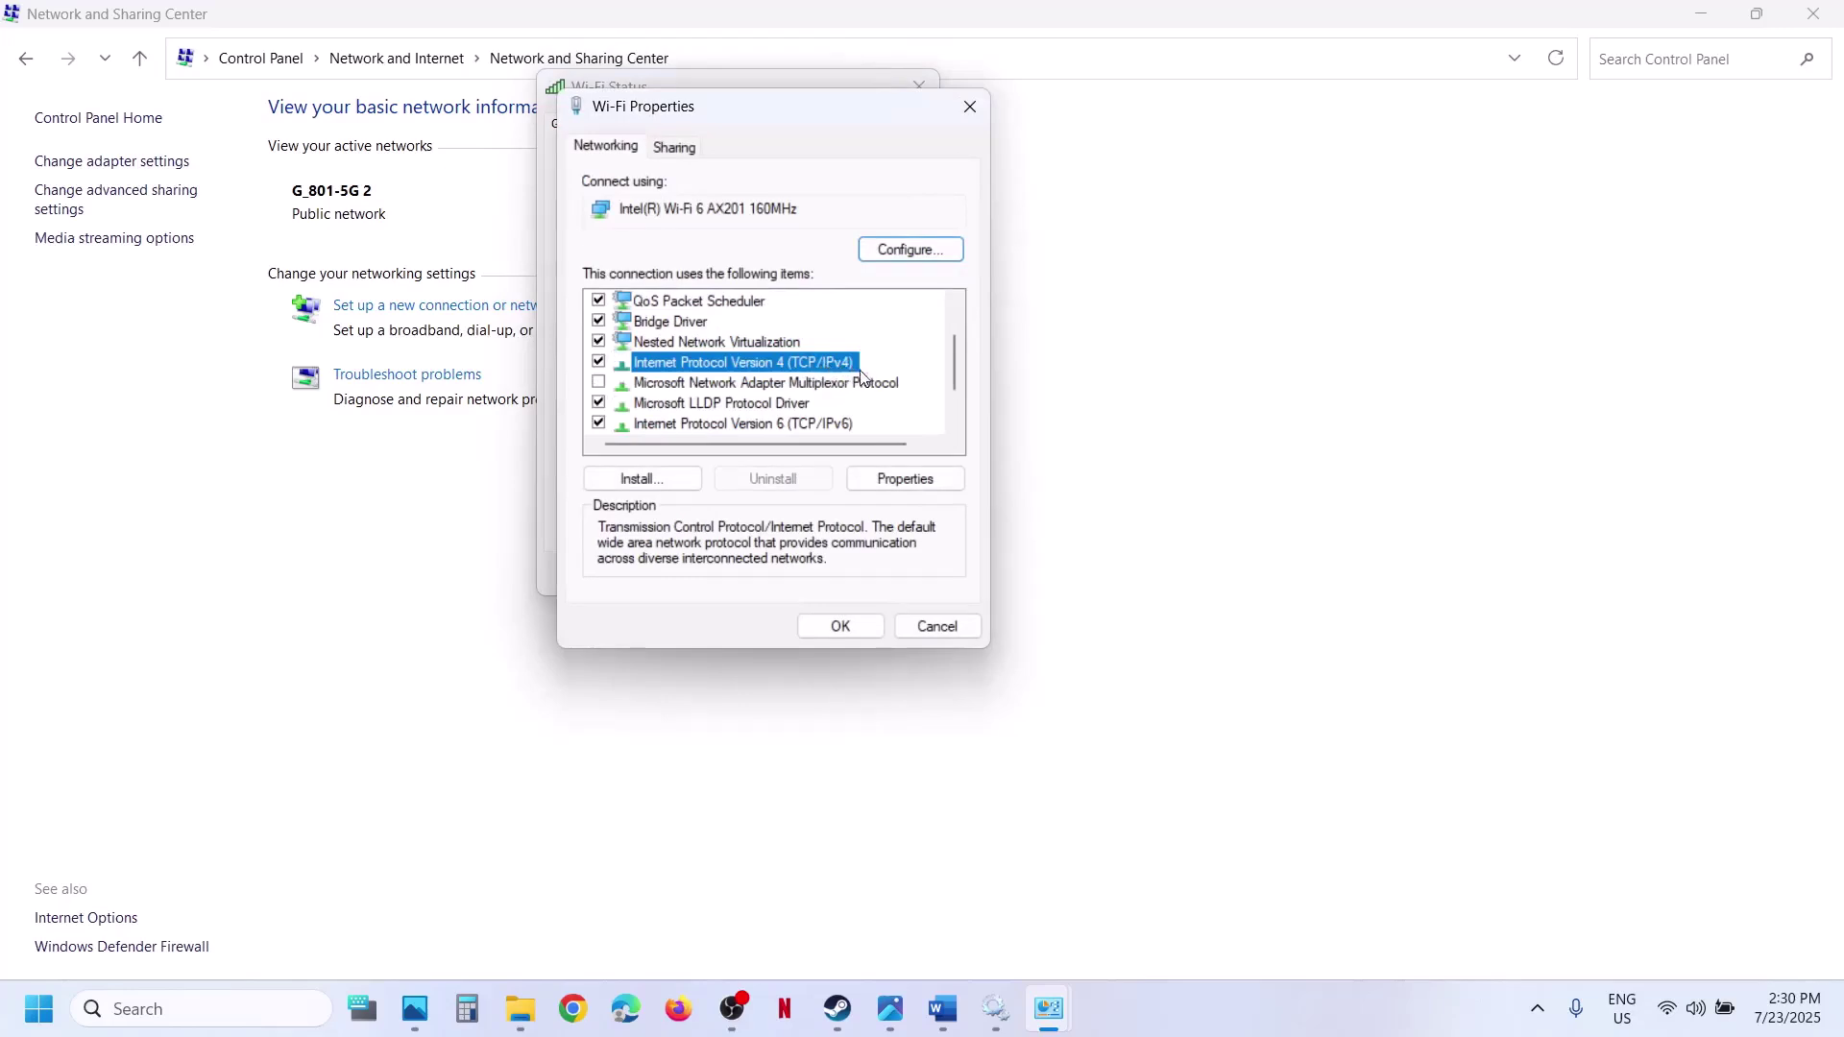
pyautogui.click(879, 484)
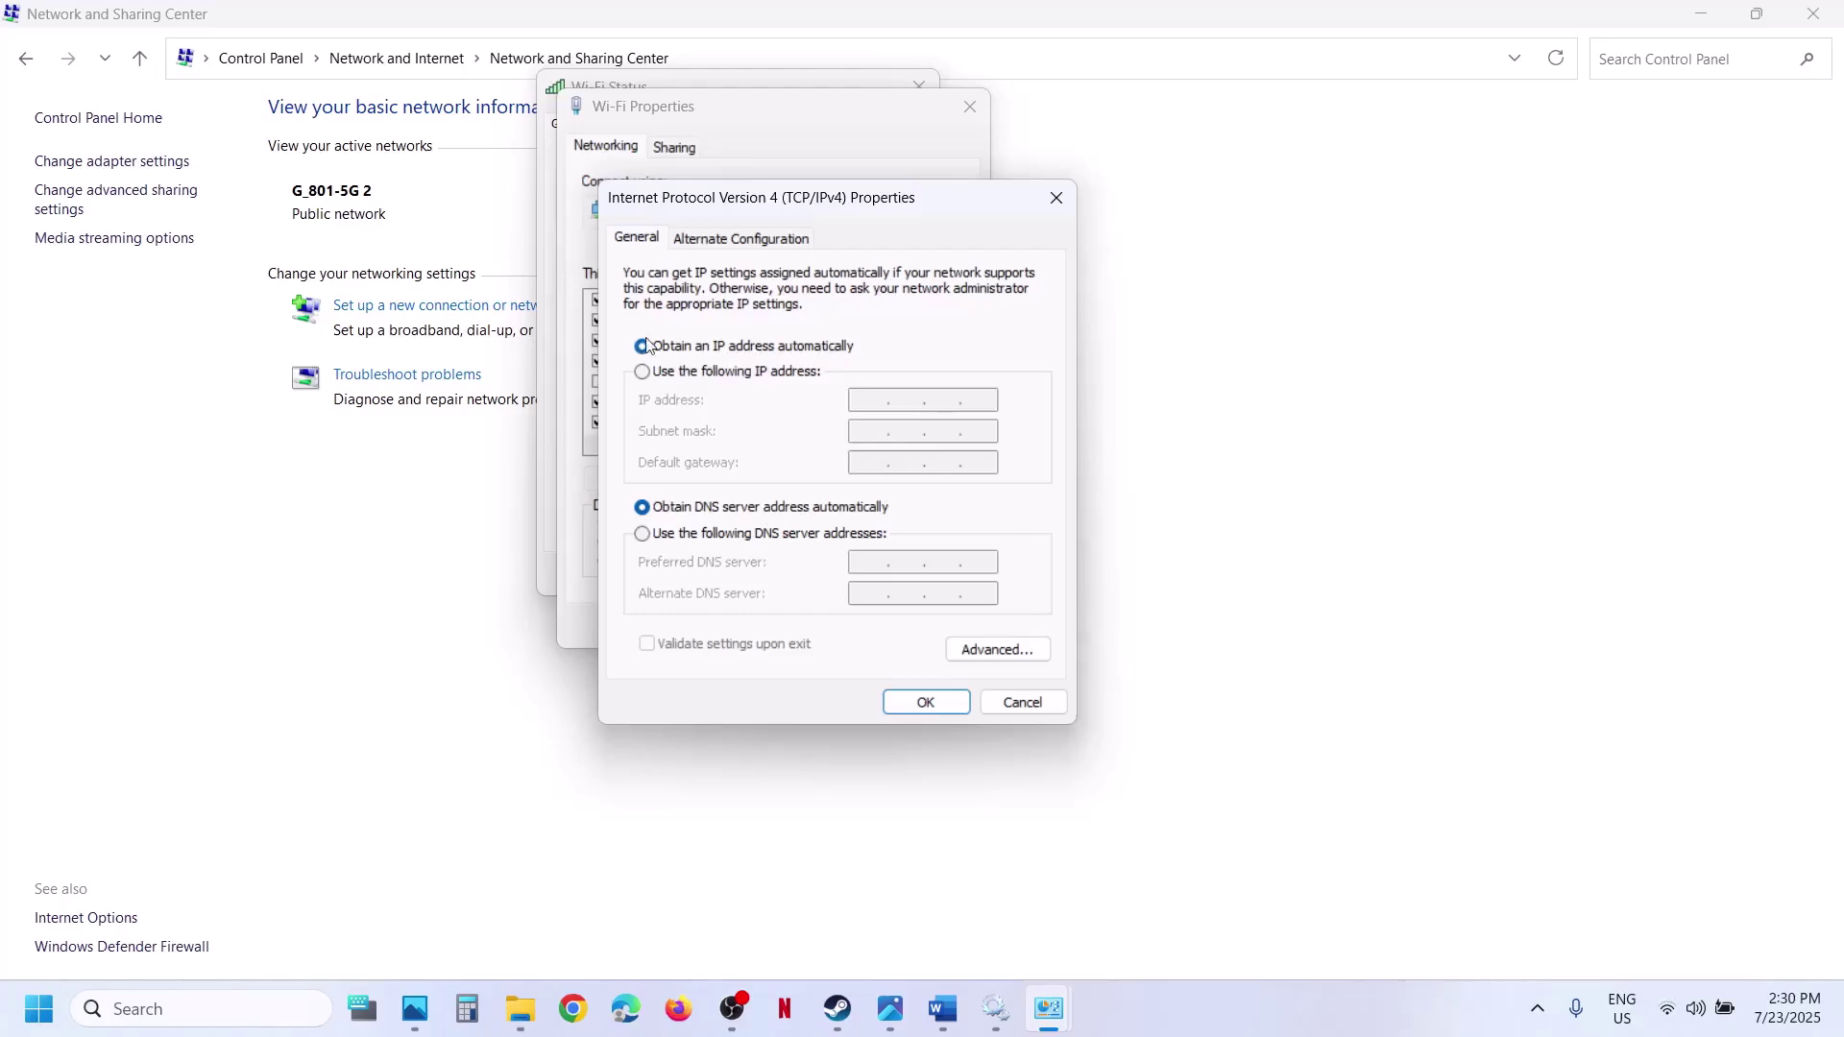
pyautogui.click(644, 535)
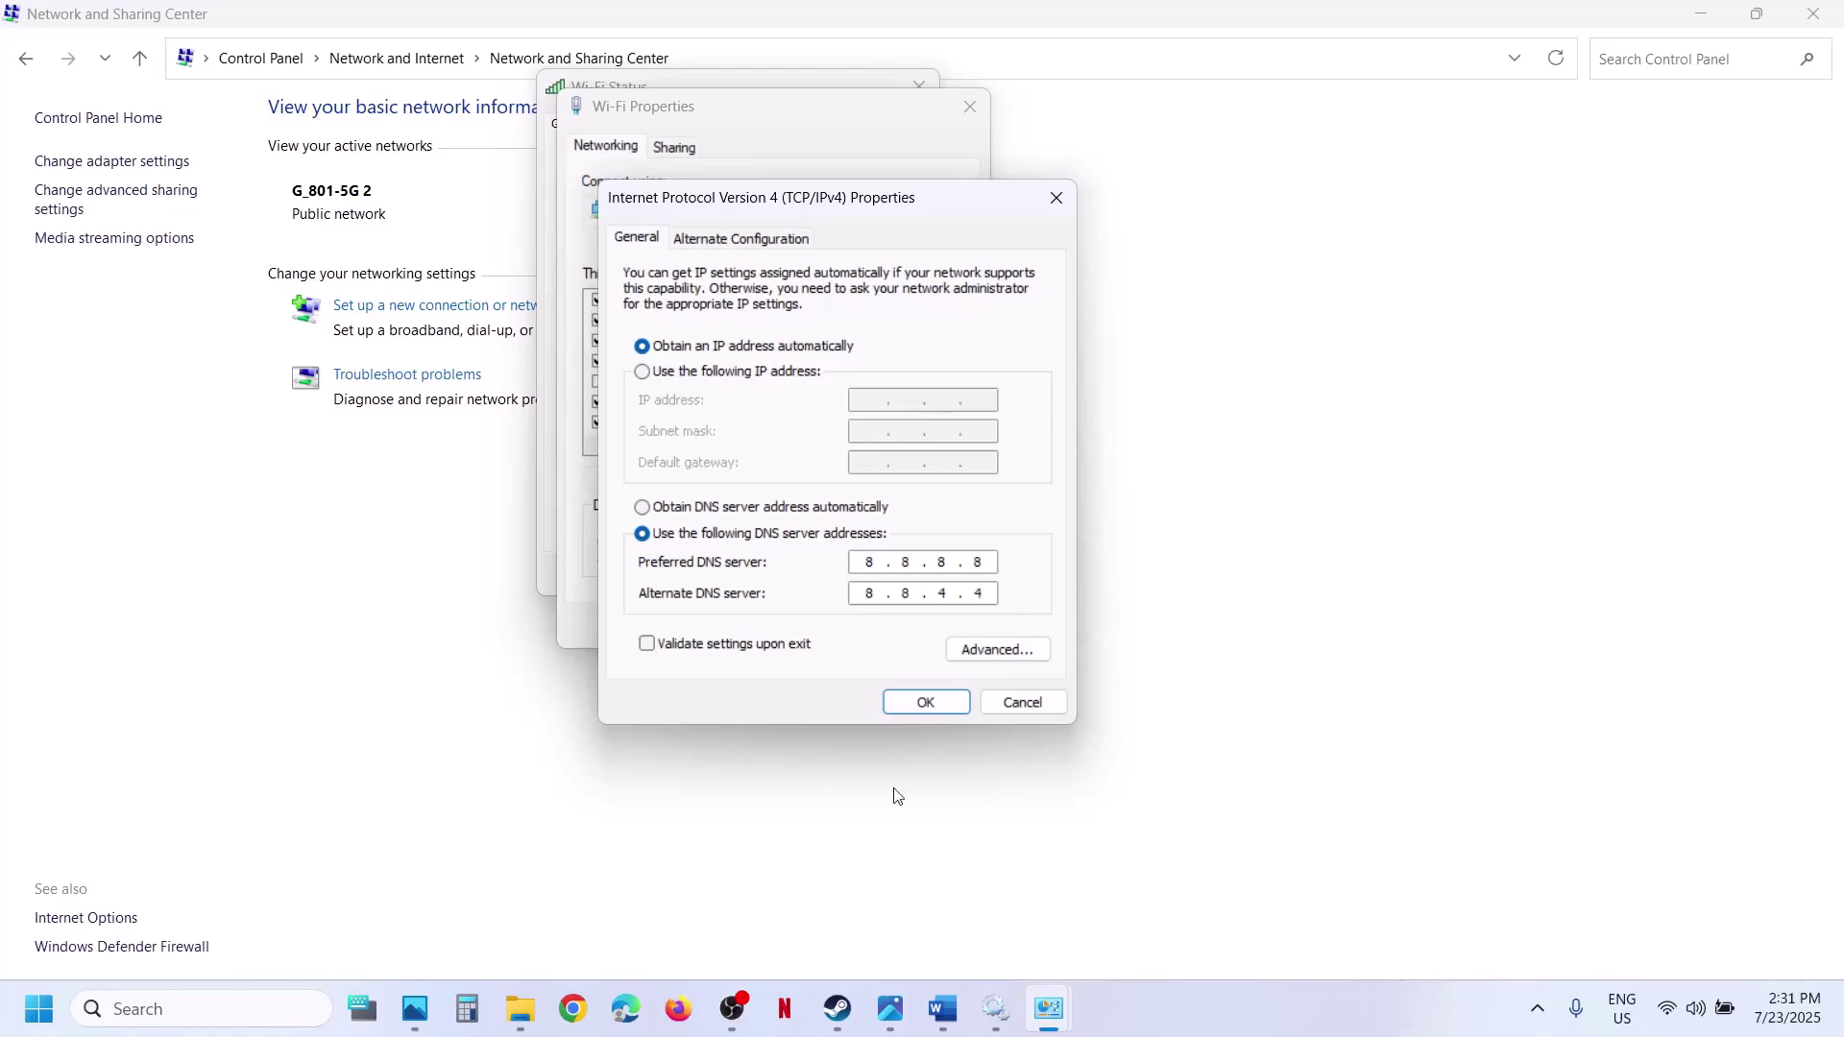
pyautogui.click(942, 1009)
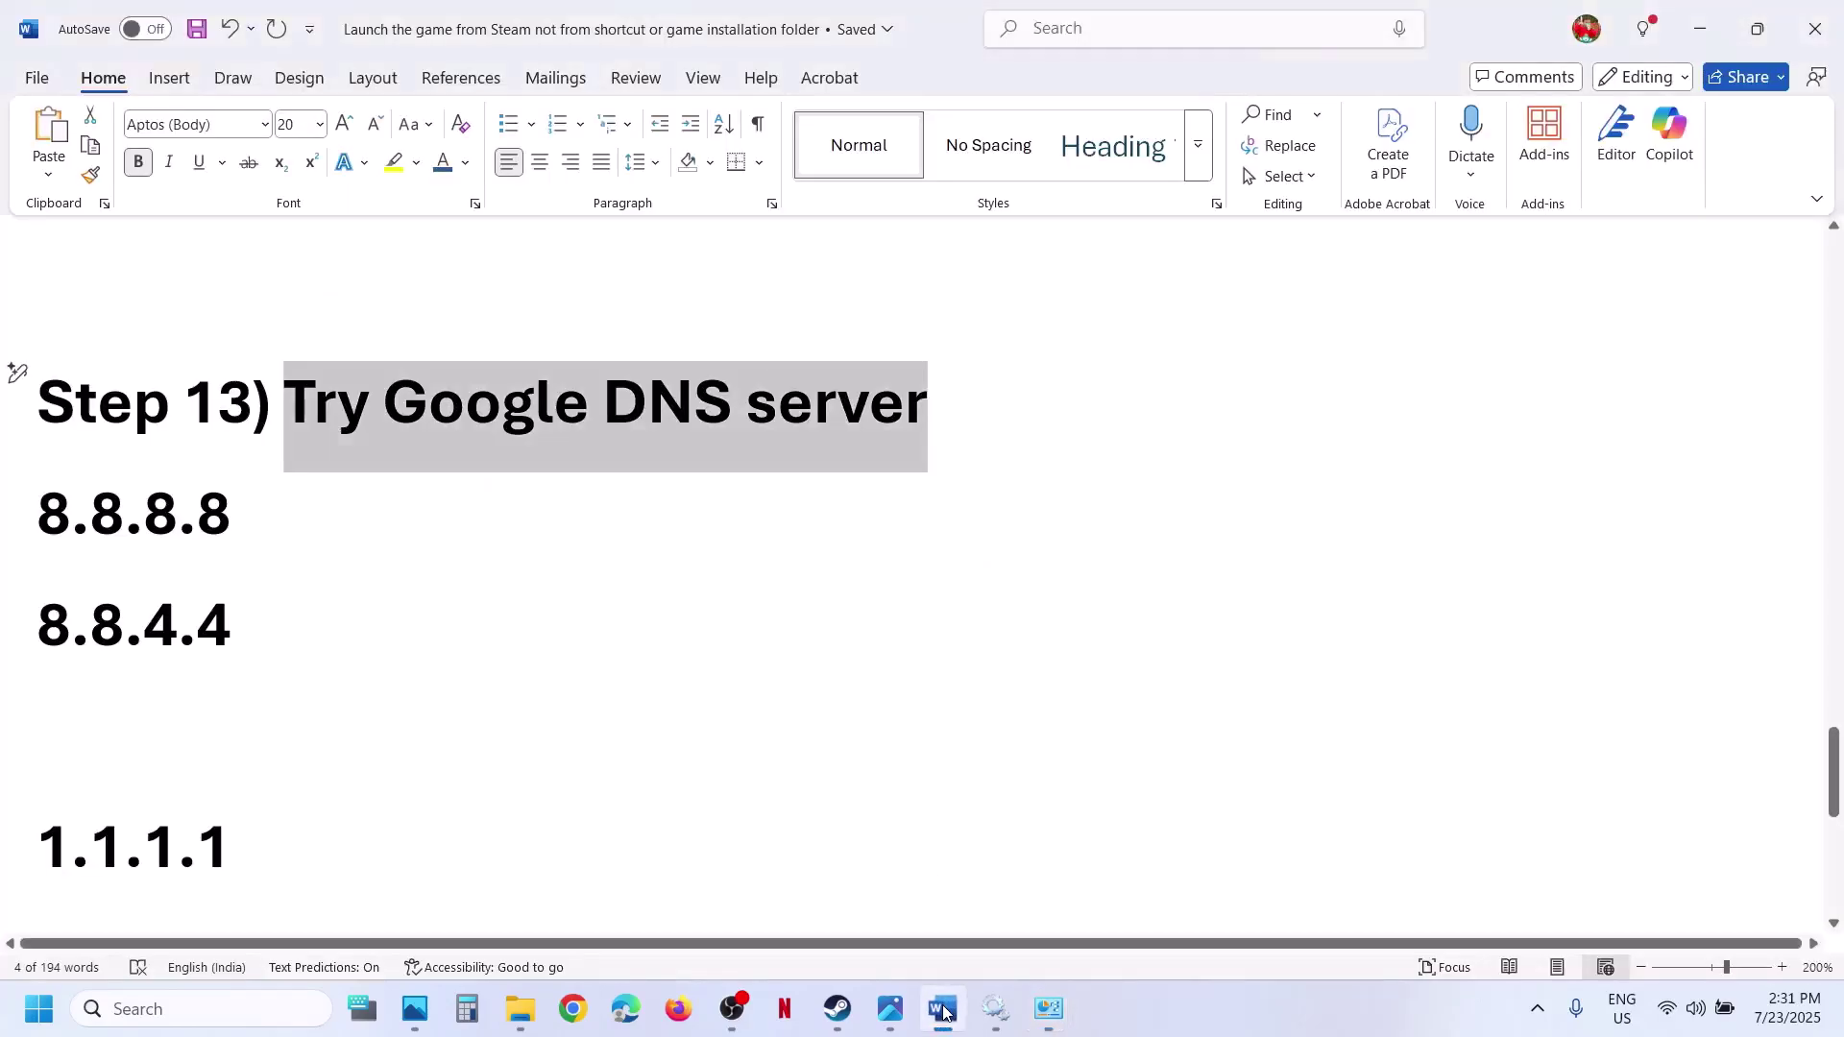
pyautogui.click(943, 1010)
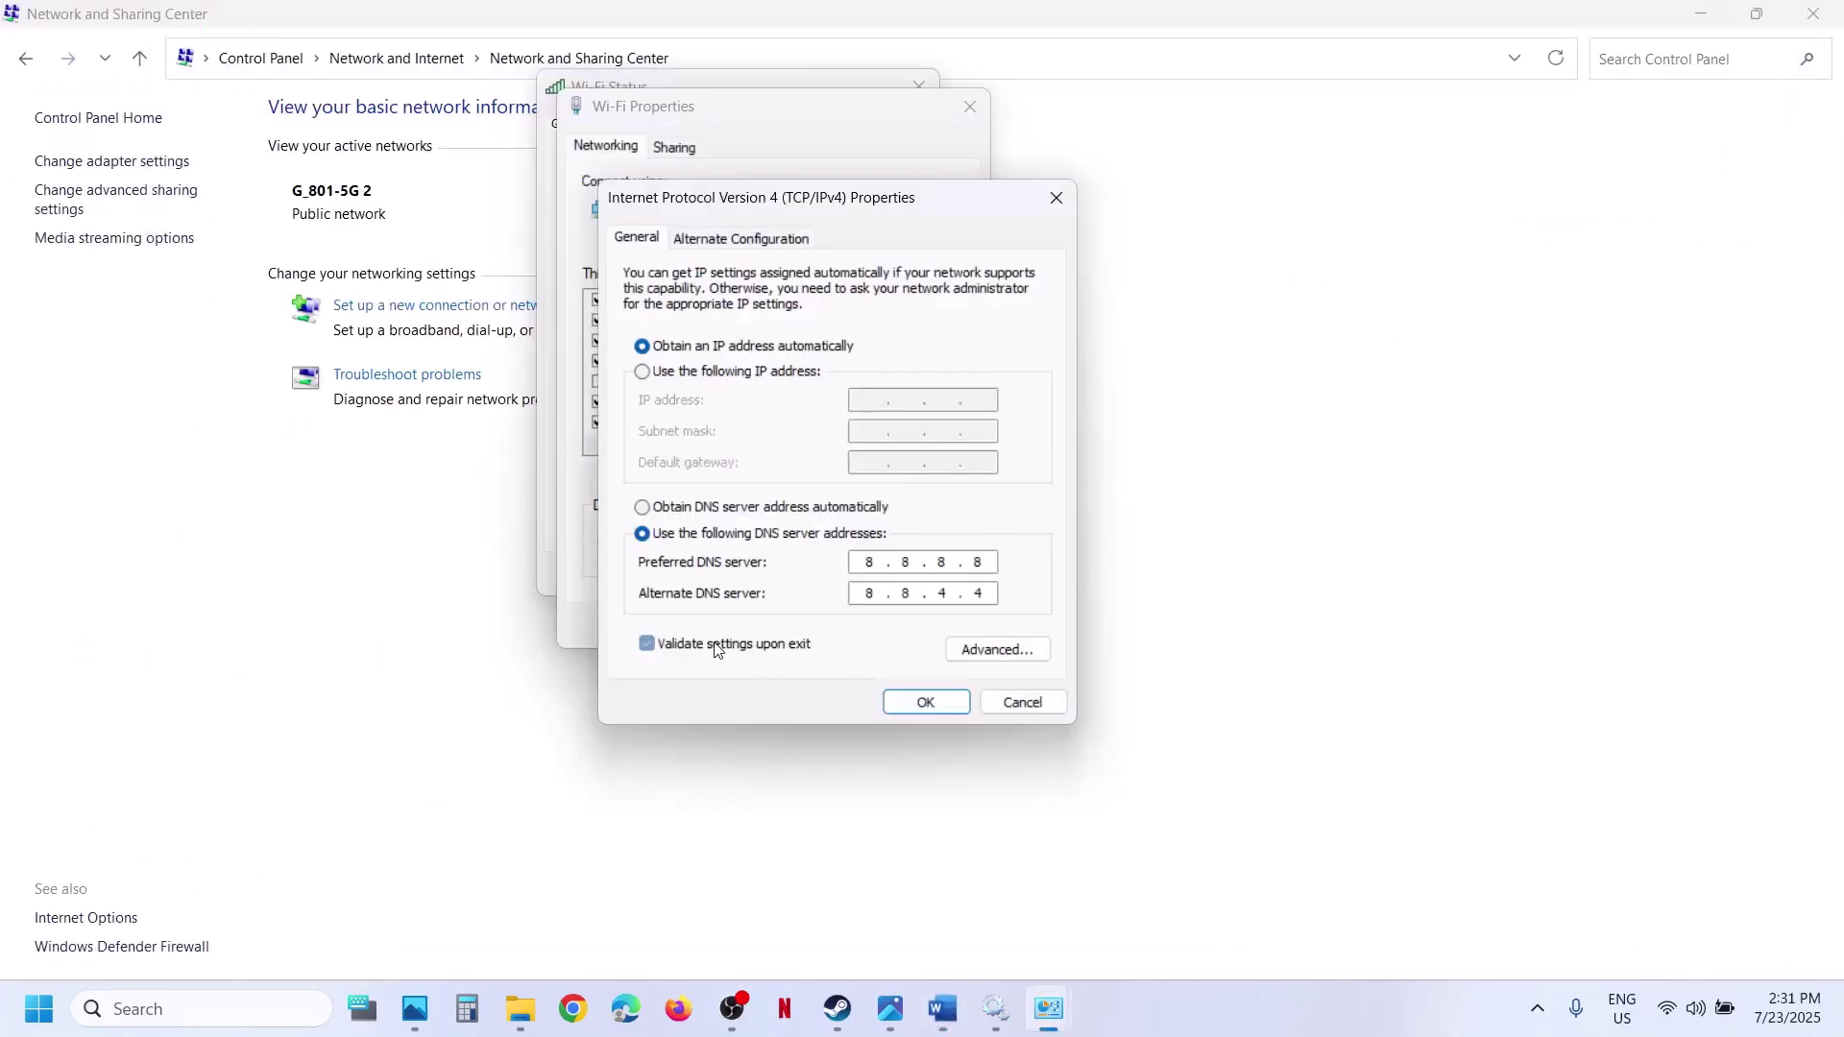
pyautogui.click(933, 704)
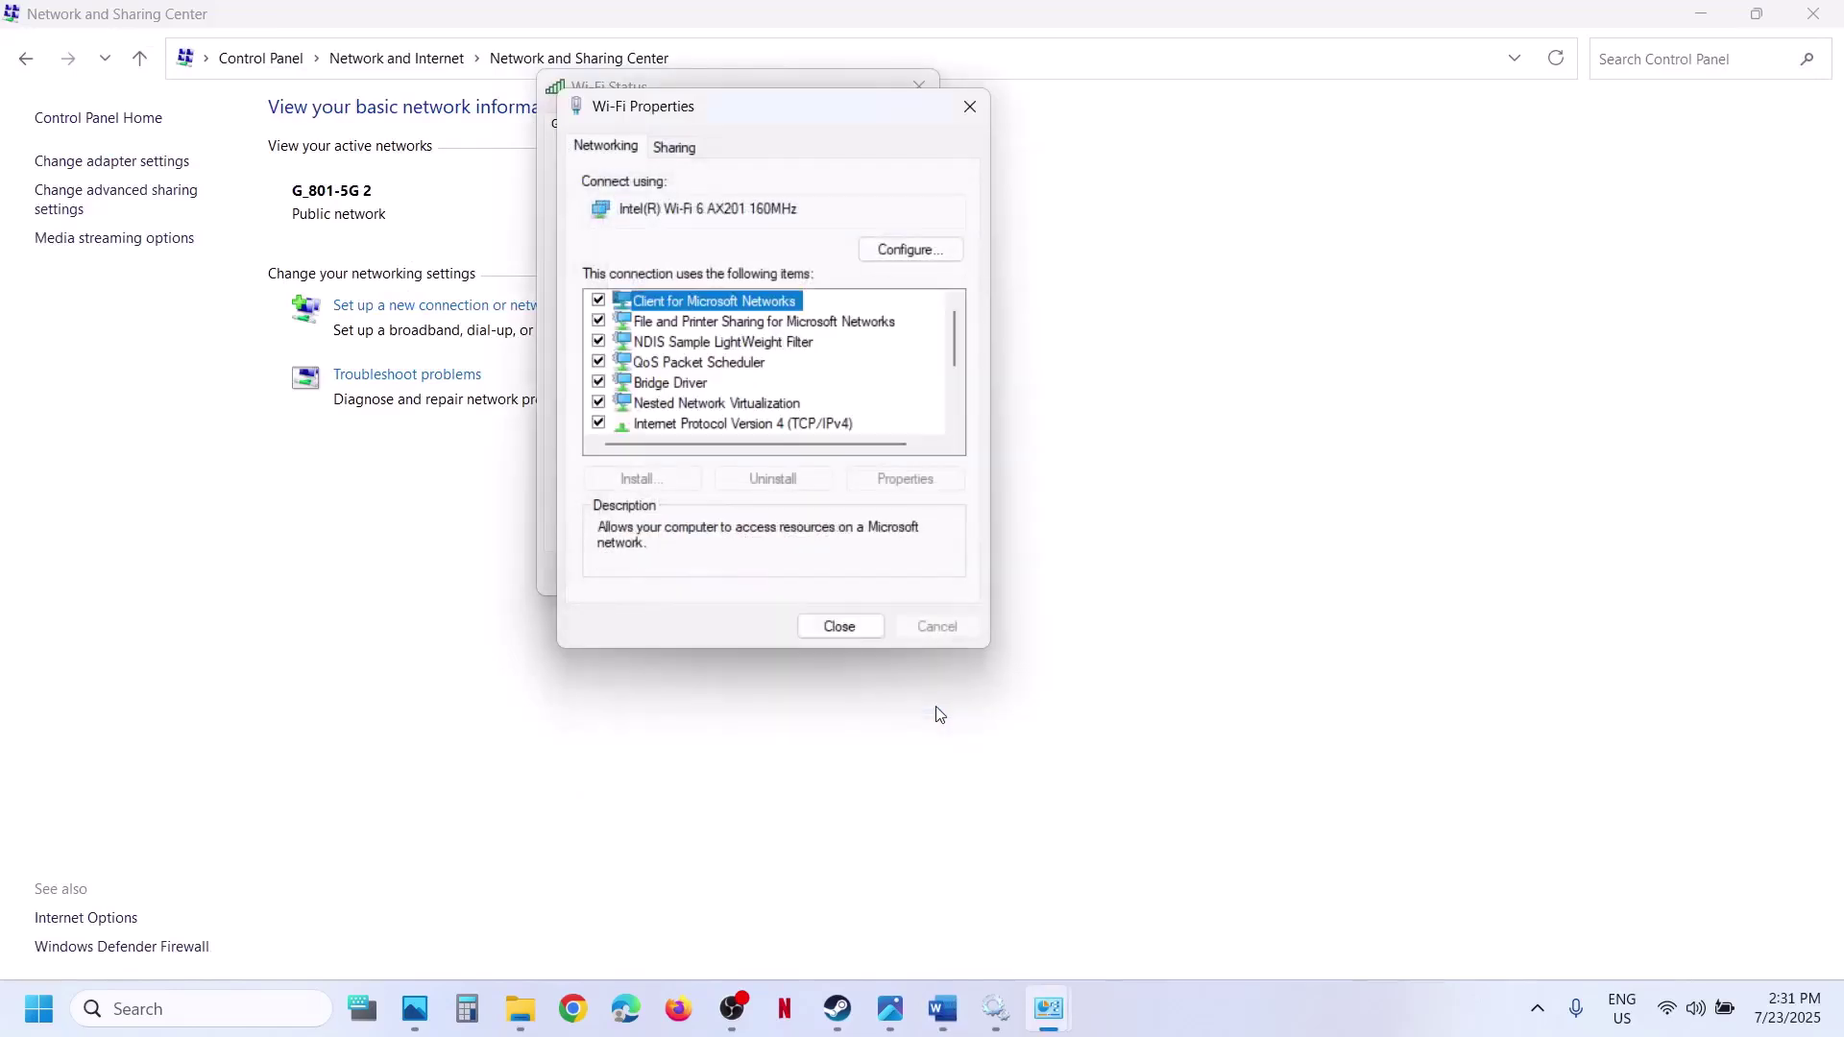
pyautogui.click(862, 632)
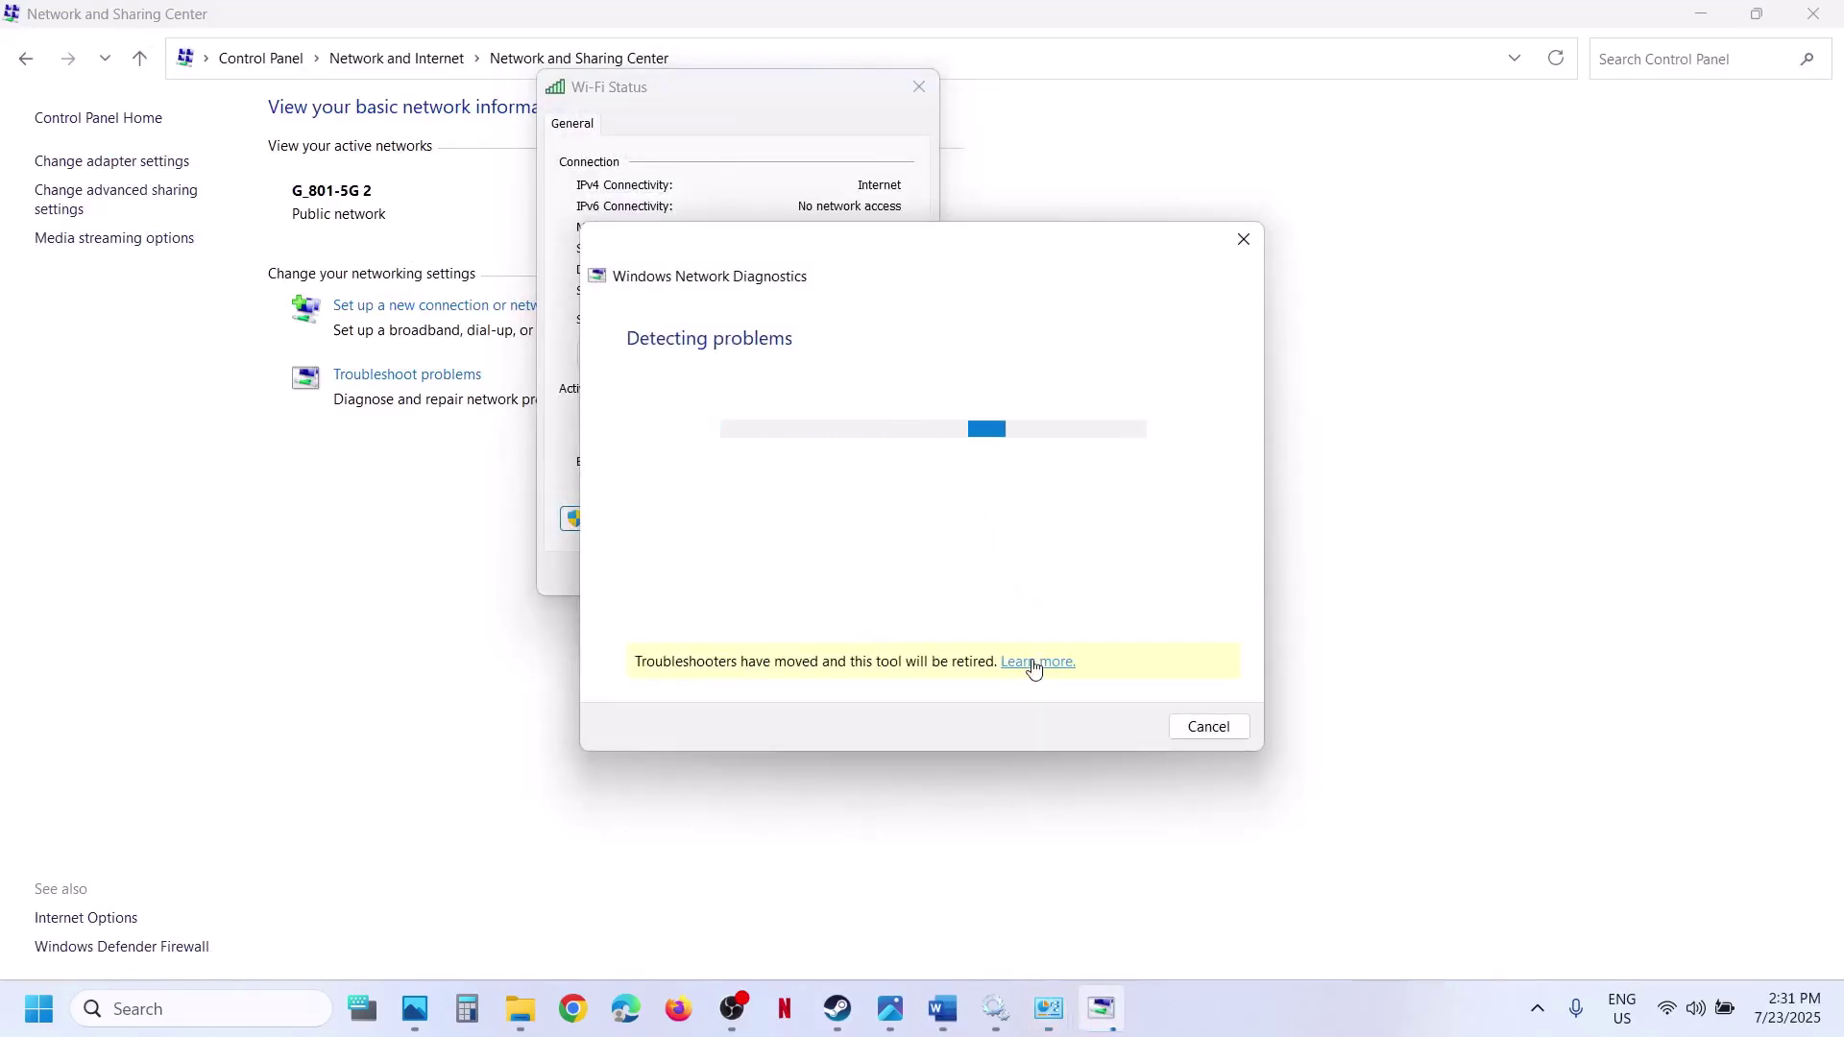
pyautogui.click(1207, 727)
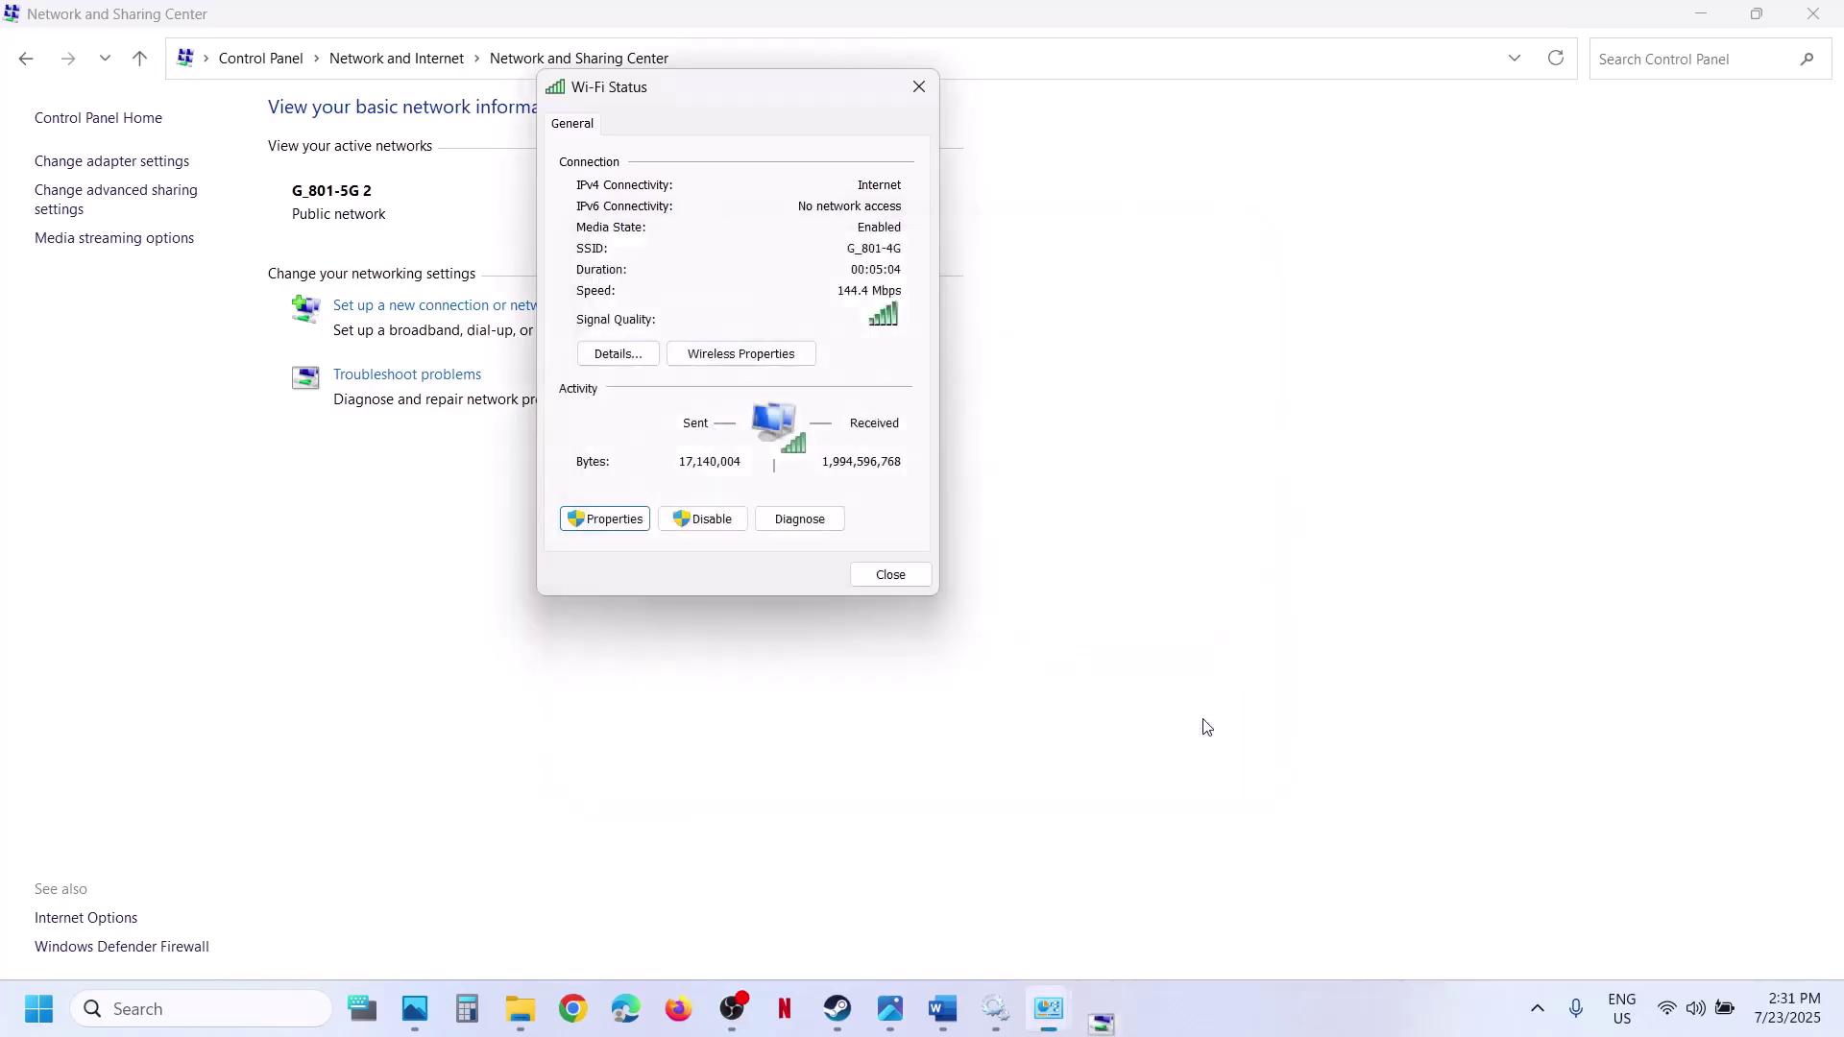
pyautogui.click(944, 1007)
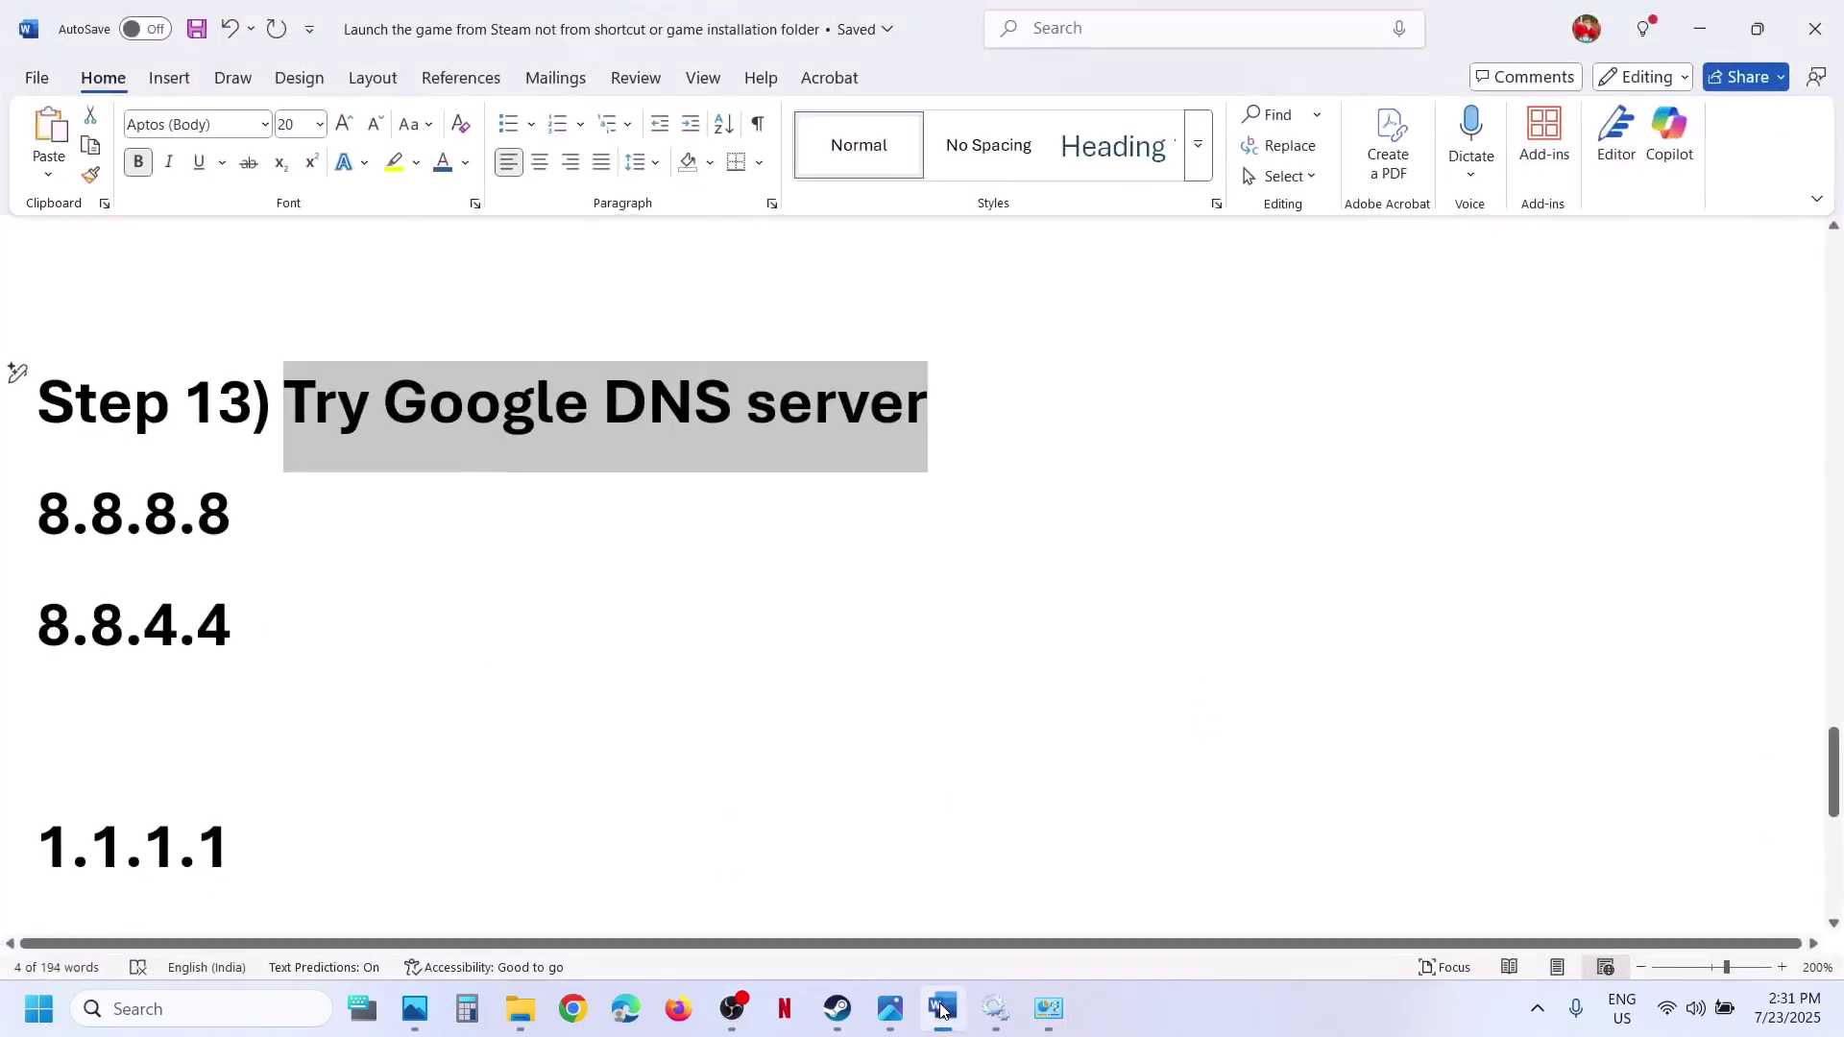
# Scroll the Word checklist and bring the Wi-Fi Status window back to the front.
pyautogui.scroll(-2, 656, 763)
pyautogui.scroll(-1, 653, 764)
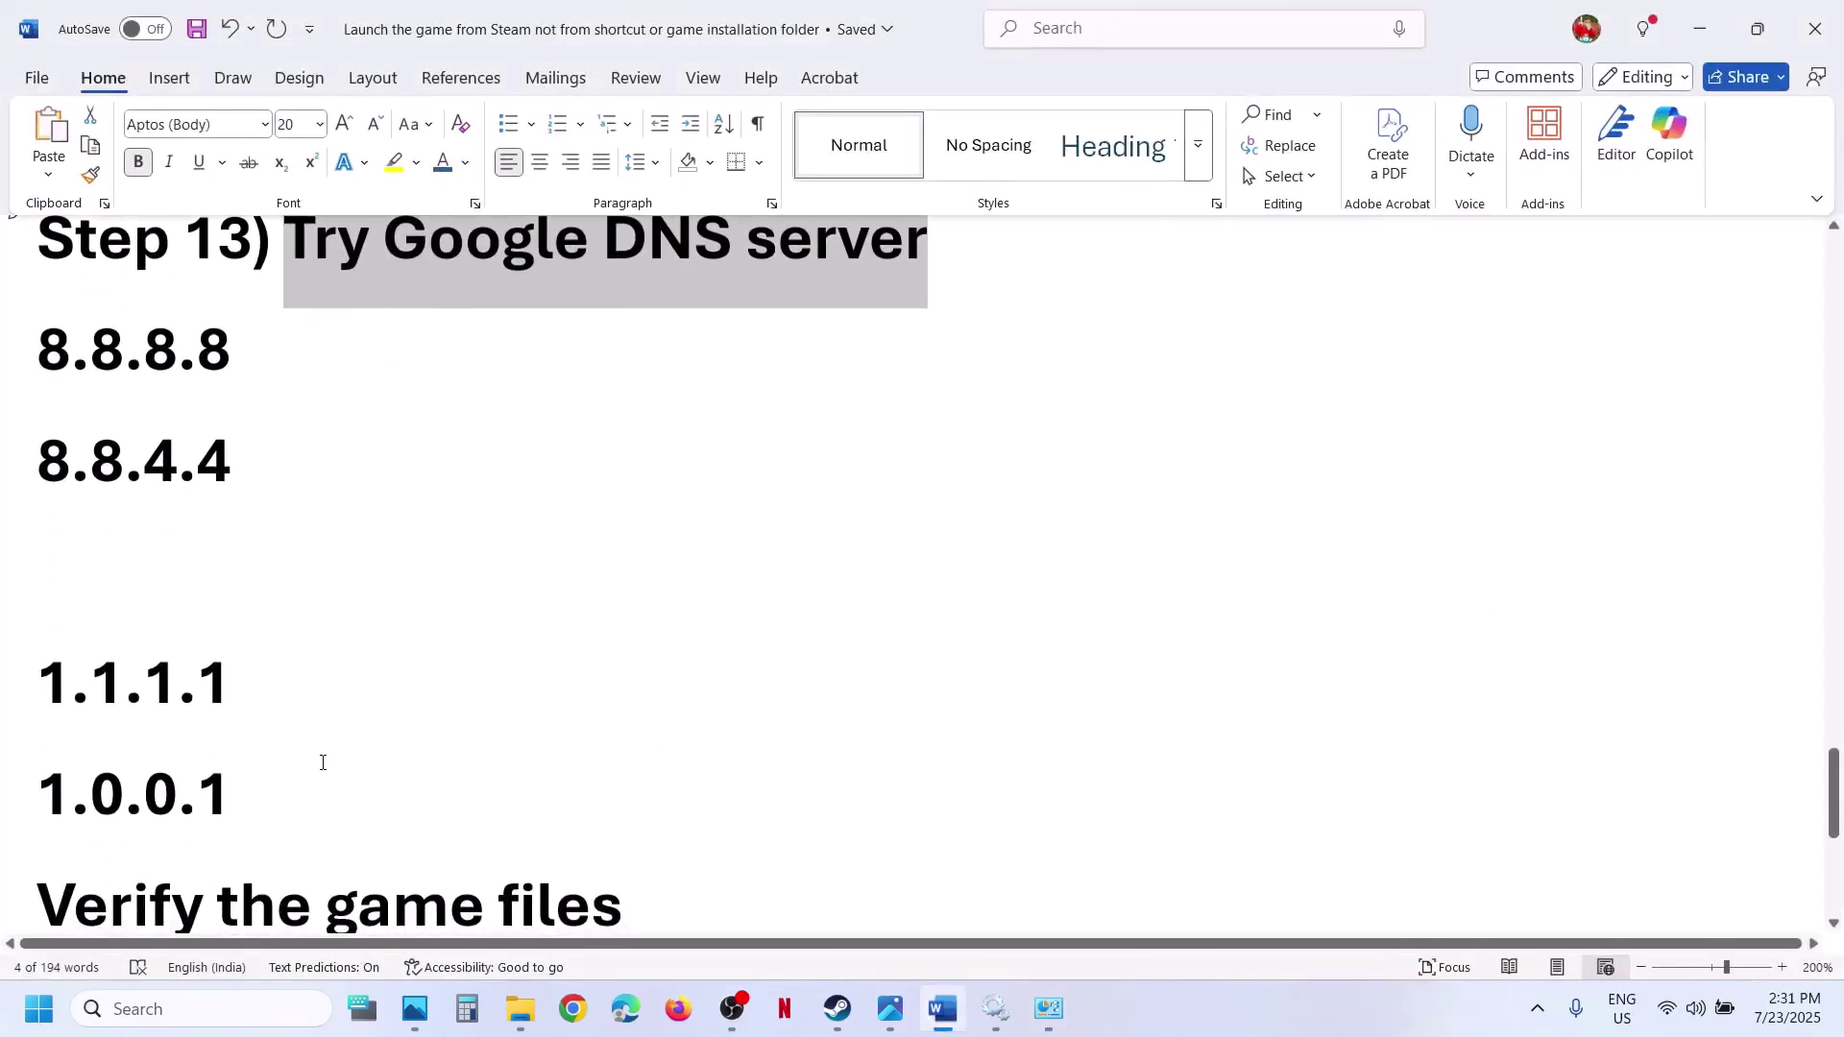
pyautogui.moveTo(321, 762); pyautogui.dragTo(39, 663)
pyautogui.click(1049, 1008)
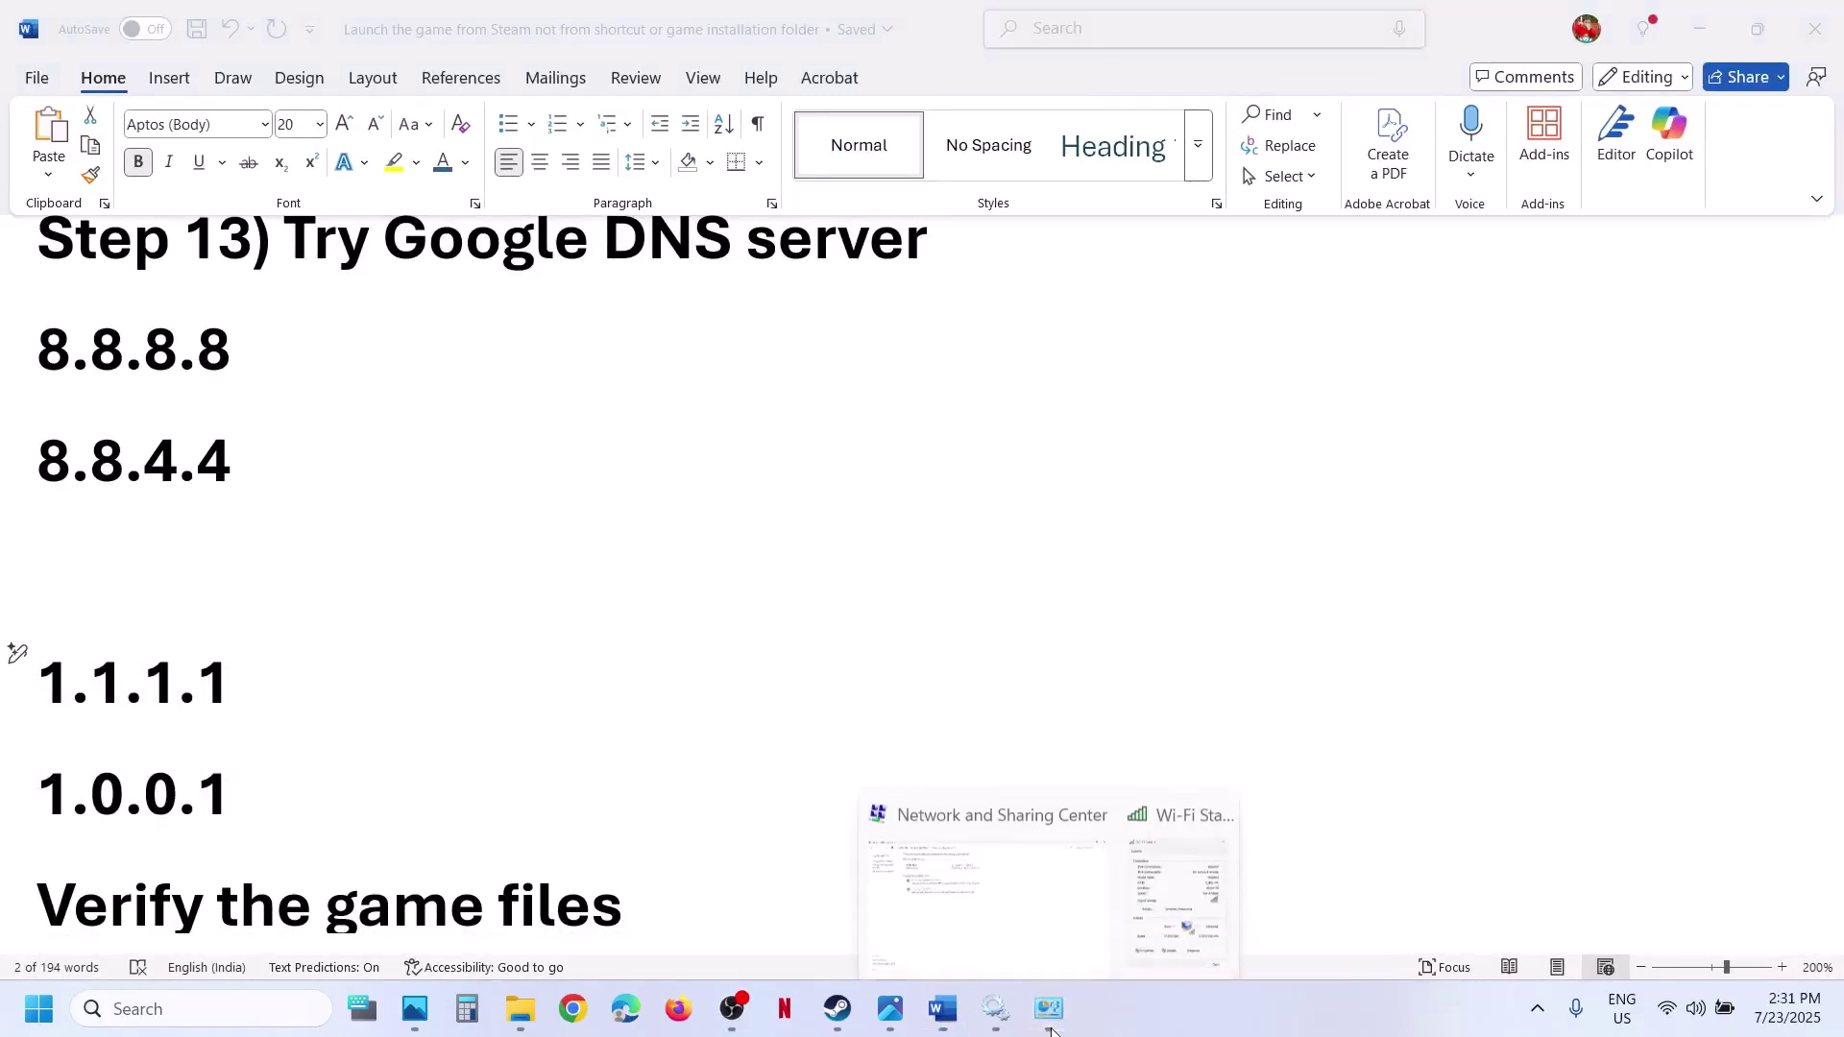
pyautogui.click(1187, 864)
# Change the Wi-Fi IPv4 DNS to 1.1.1.1 and 1.0.0.1 with validate-on-exit, then dismiss diagnostics.
pyautogui.click(641, 524)
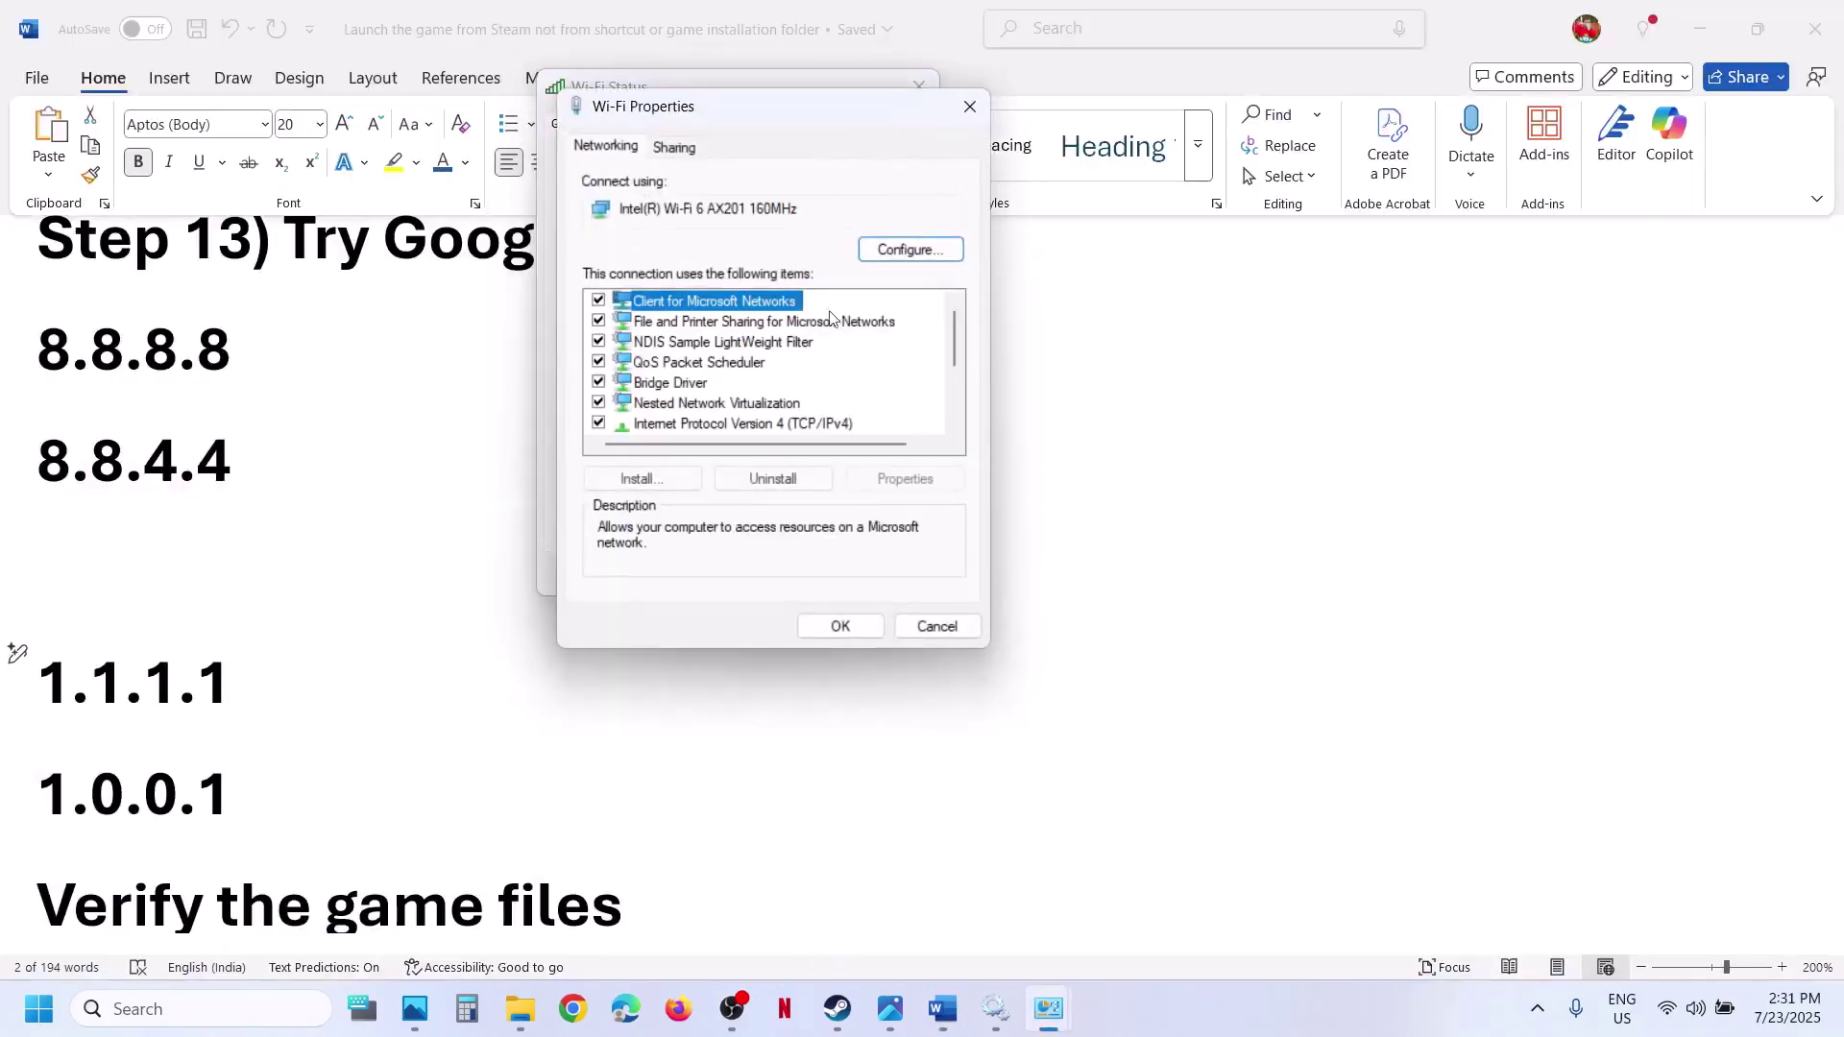
pyautogui.click(711, 429)
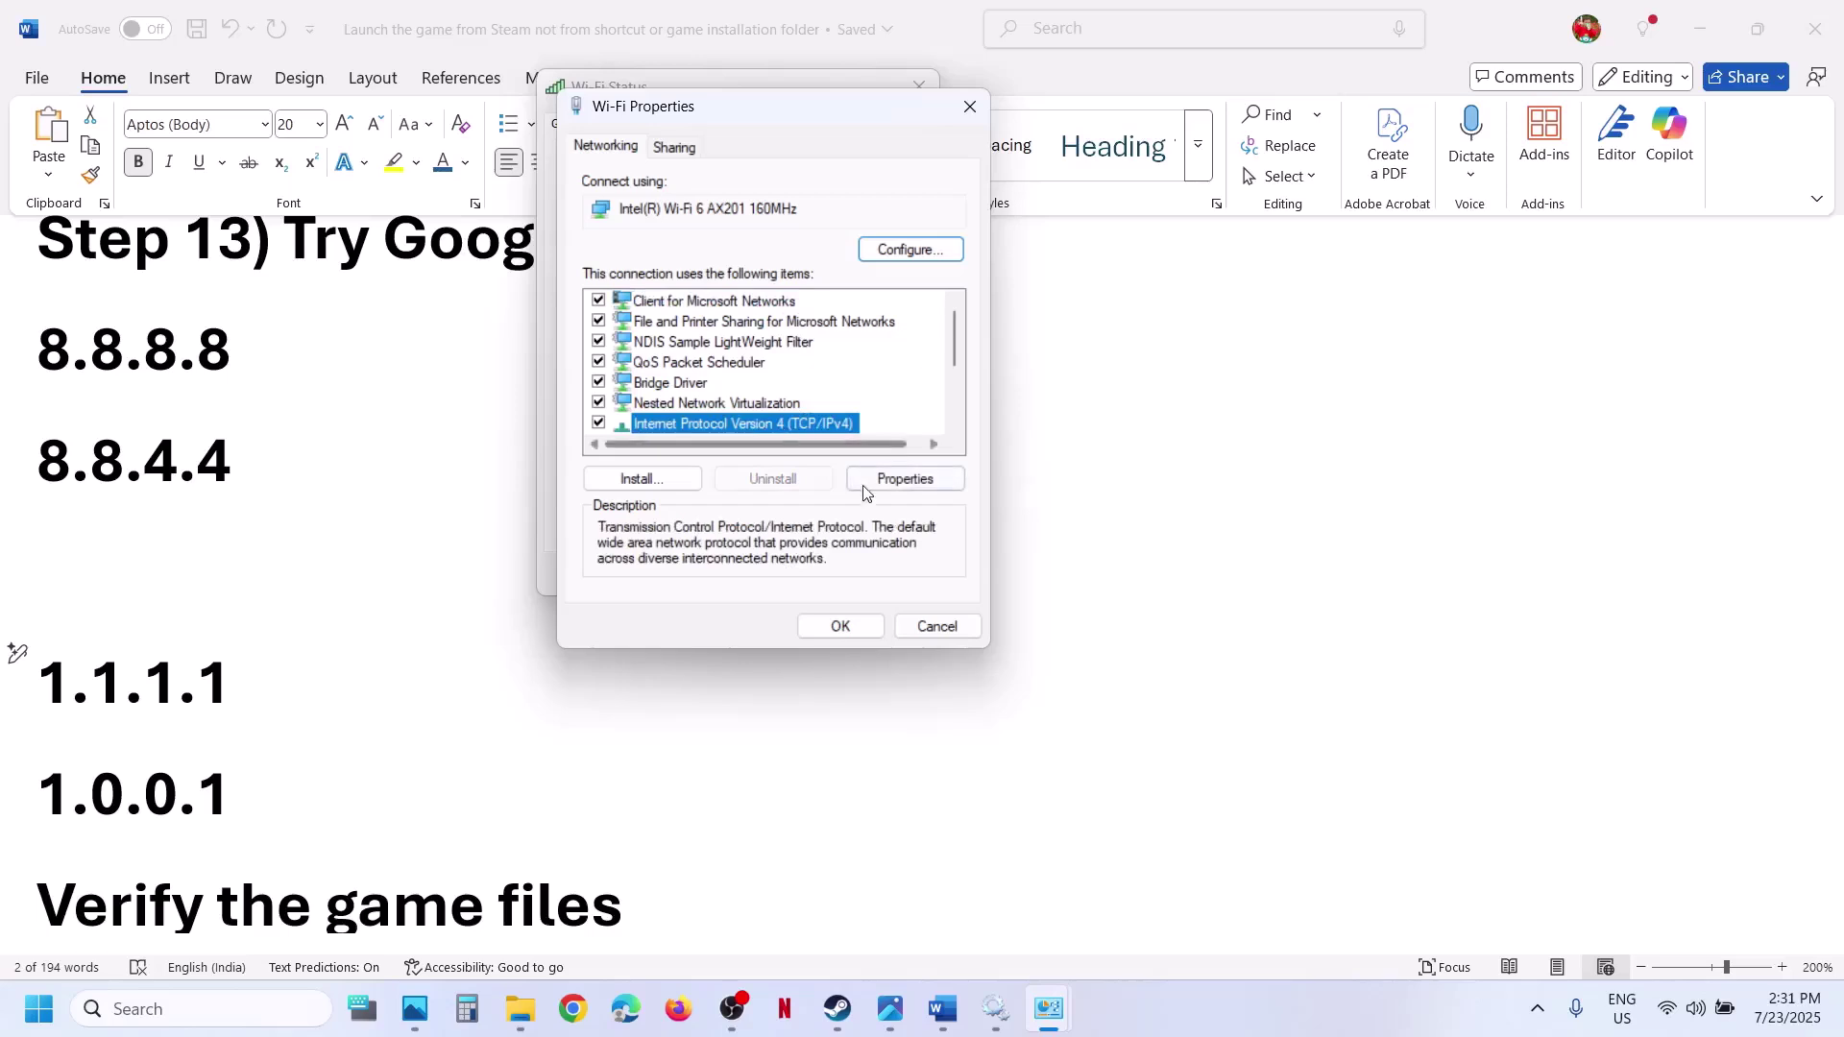
pyautogui.click(904, 480)
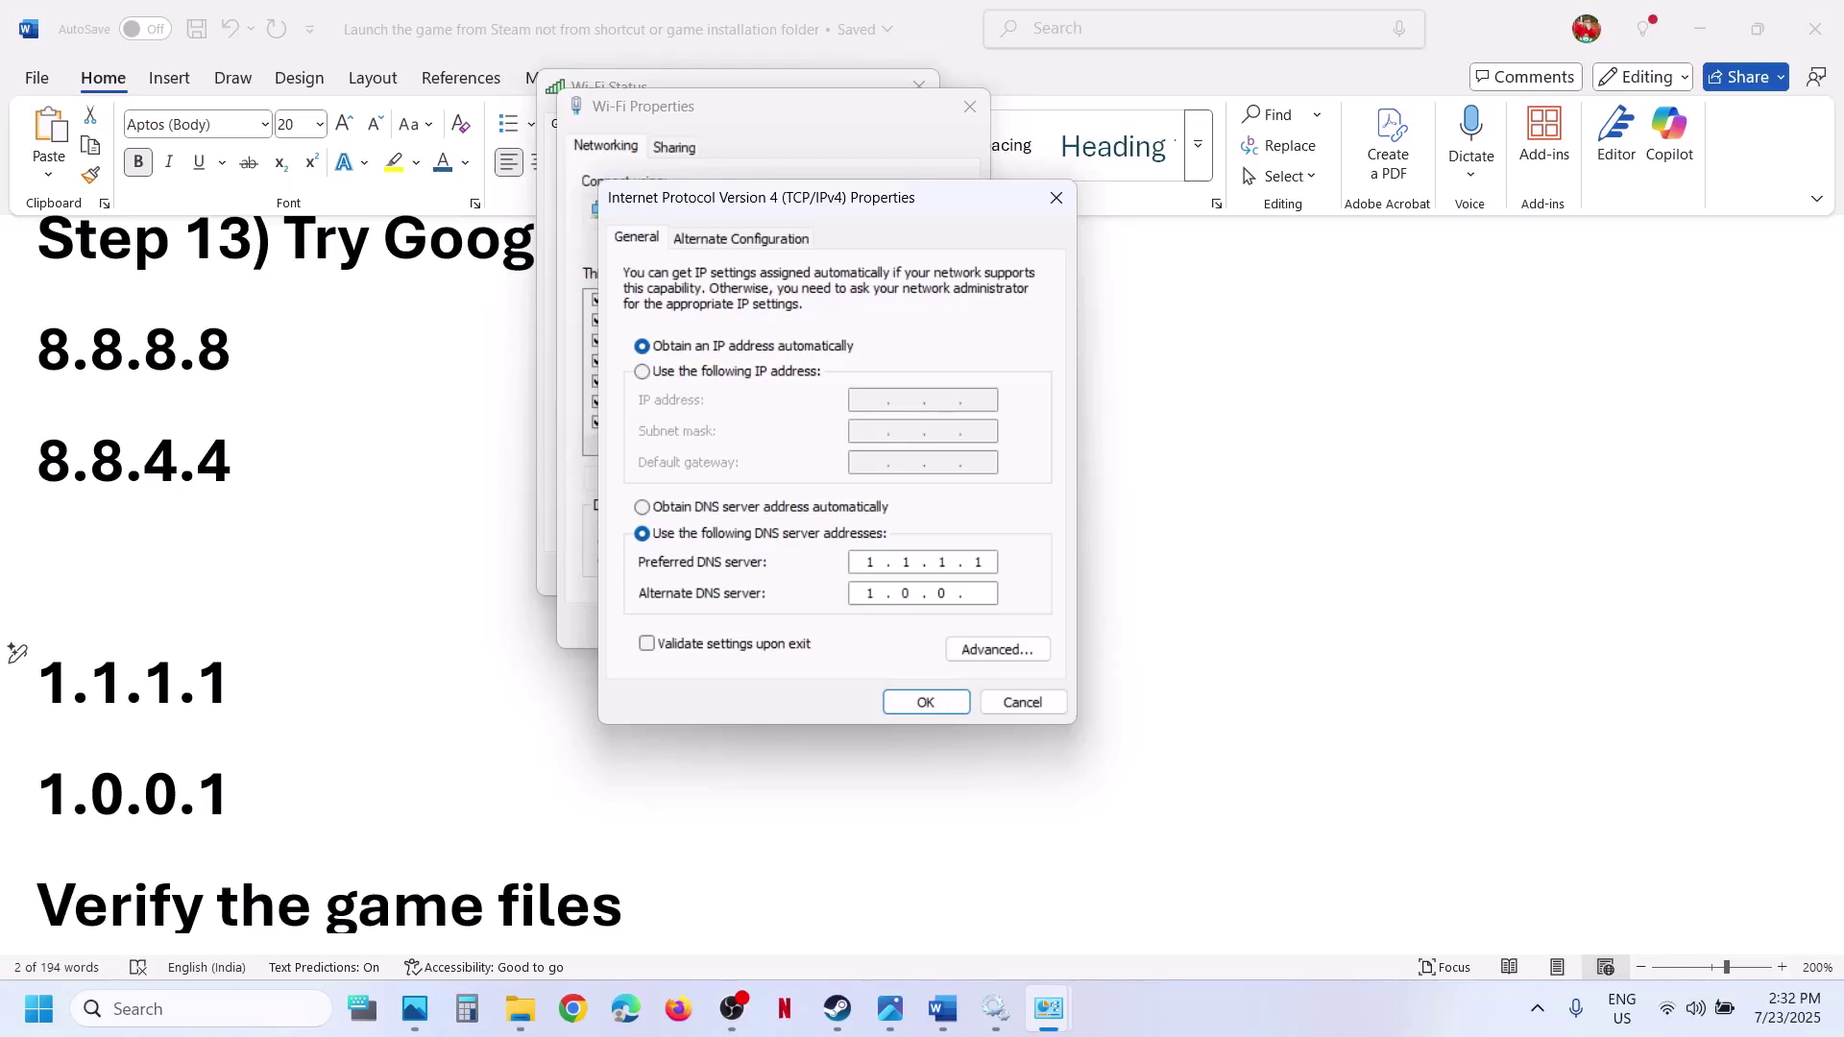
pyautogui.click(650, 647)
pyautogui.click(906, 705)
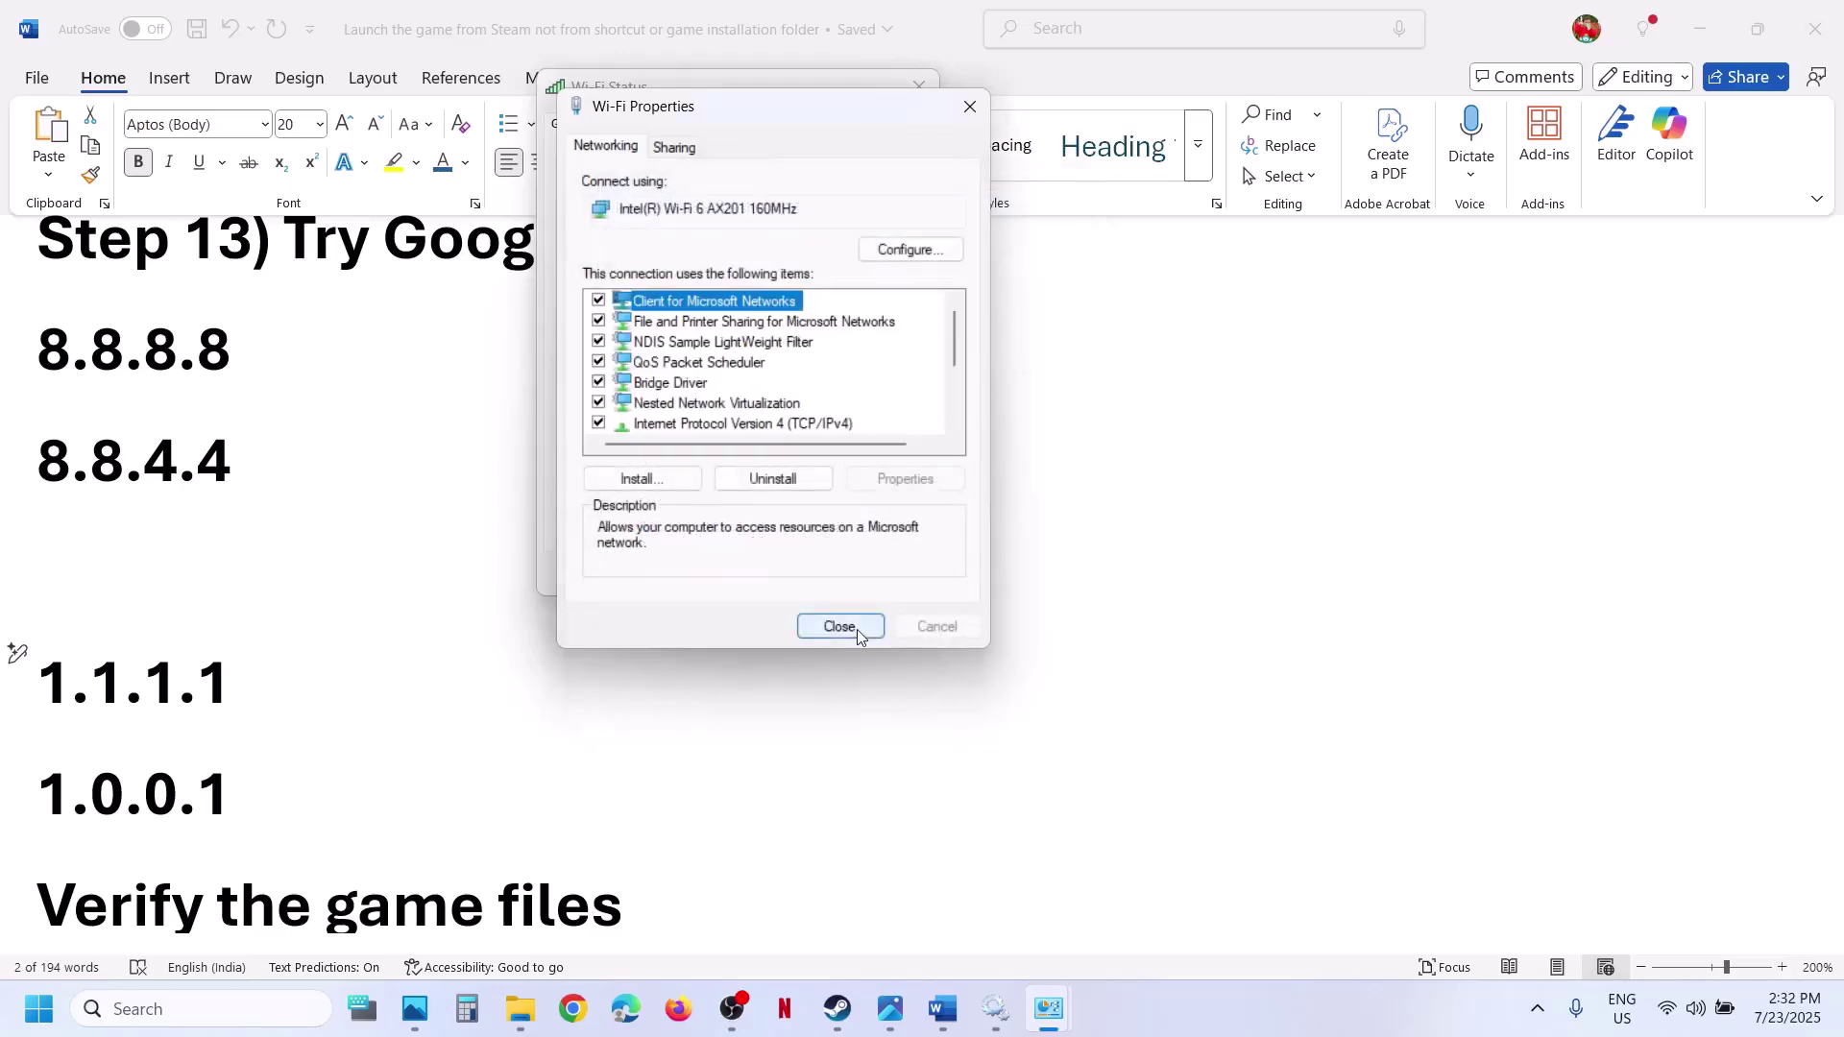
pyautogui.click(860, 632)
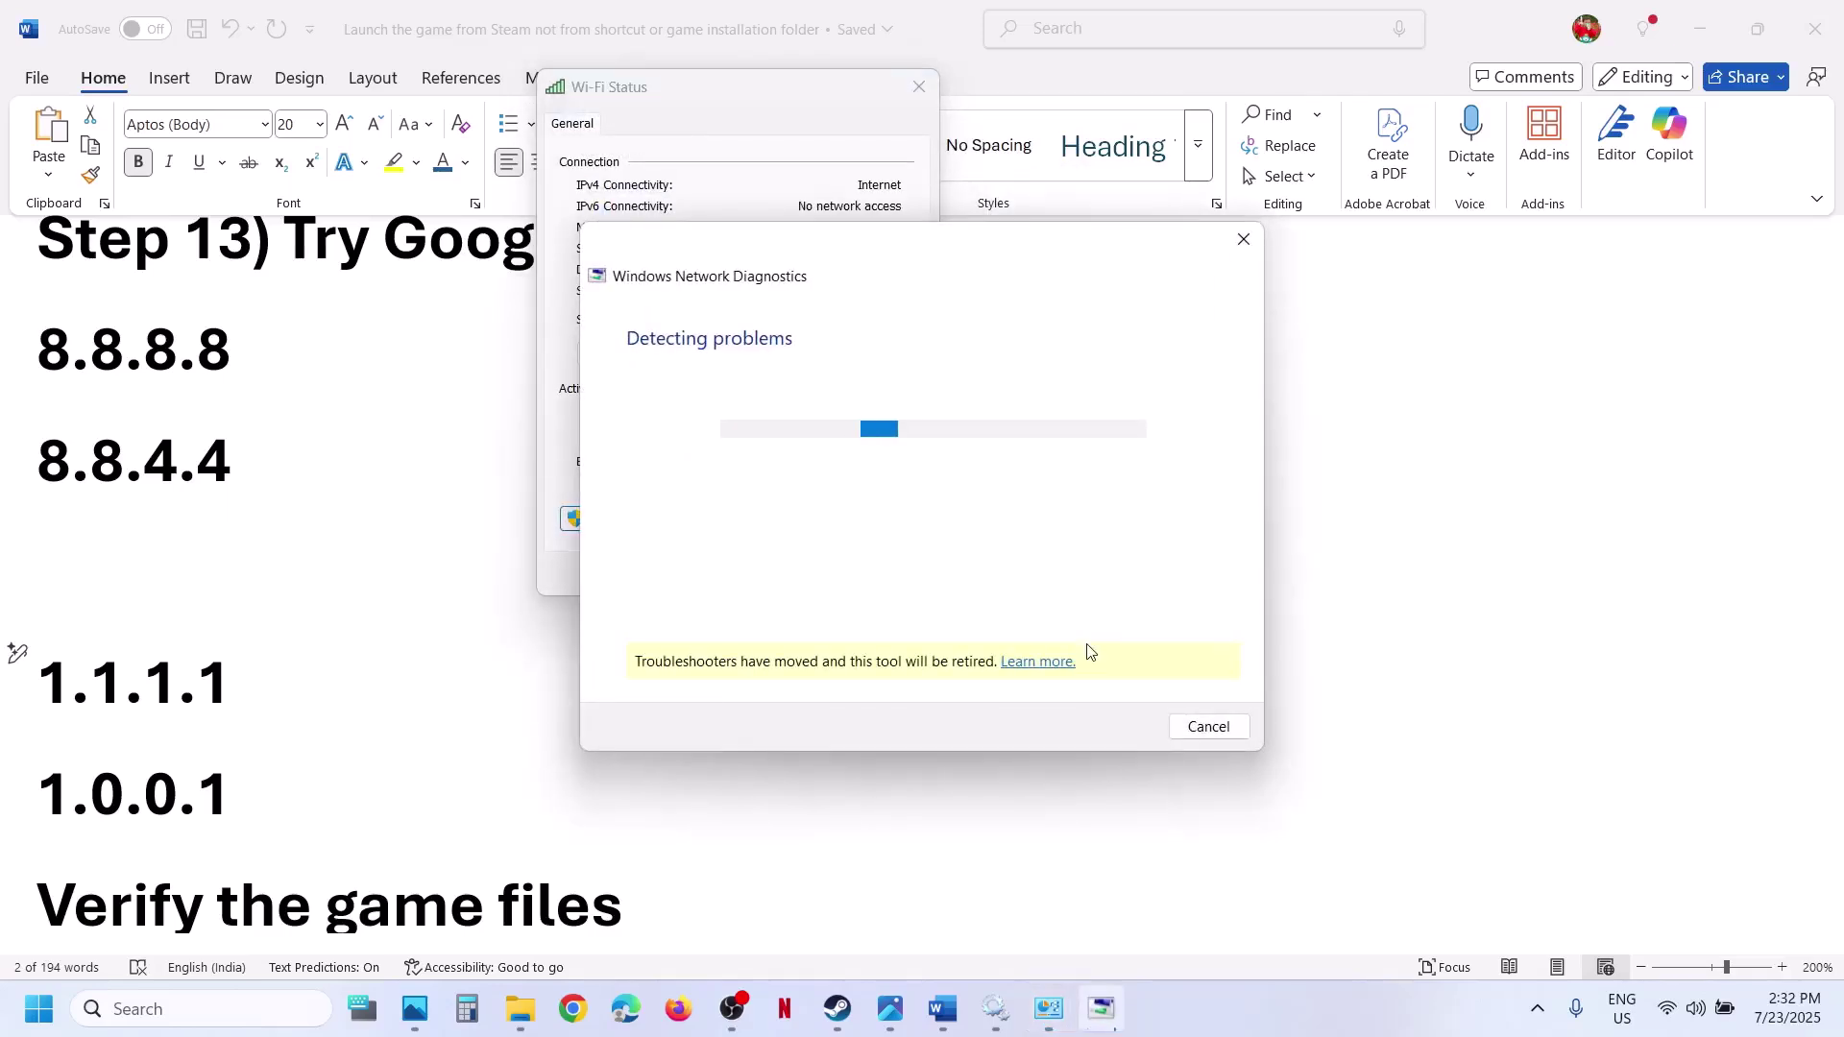
pyautogui.click(1205, 725)
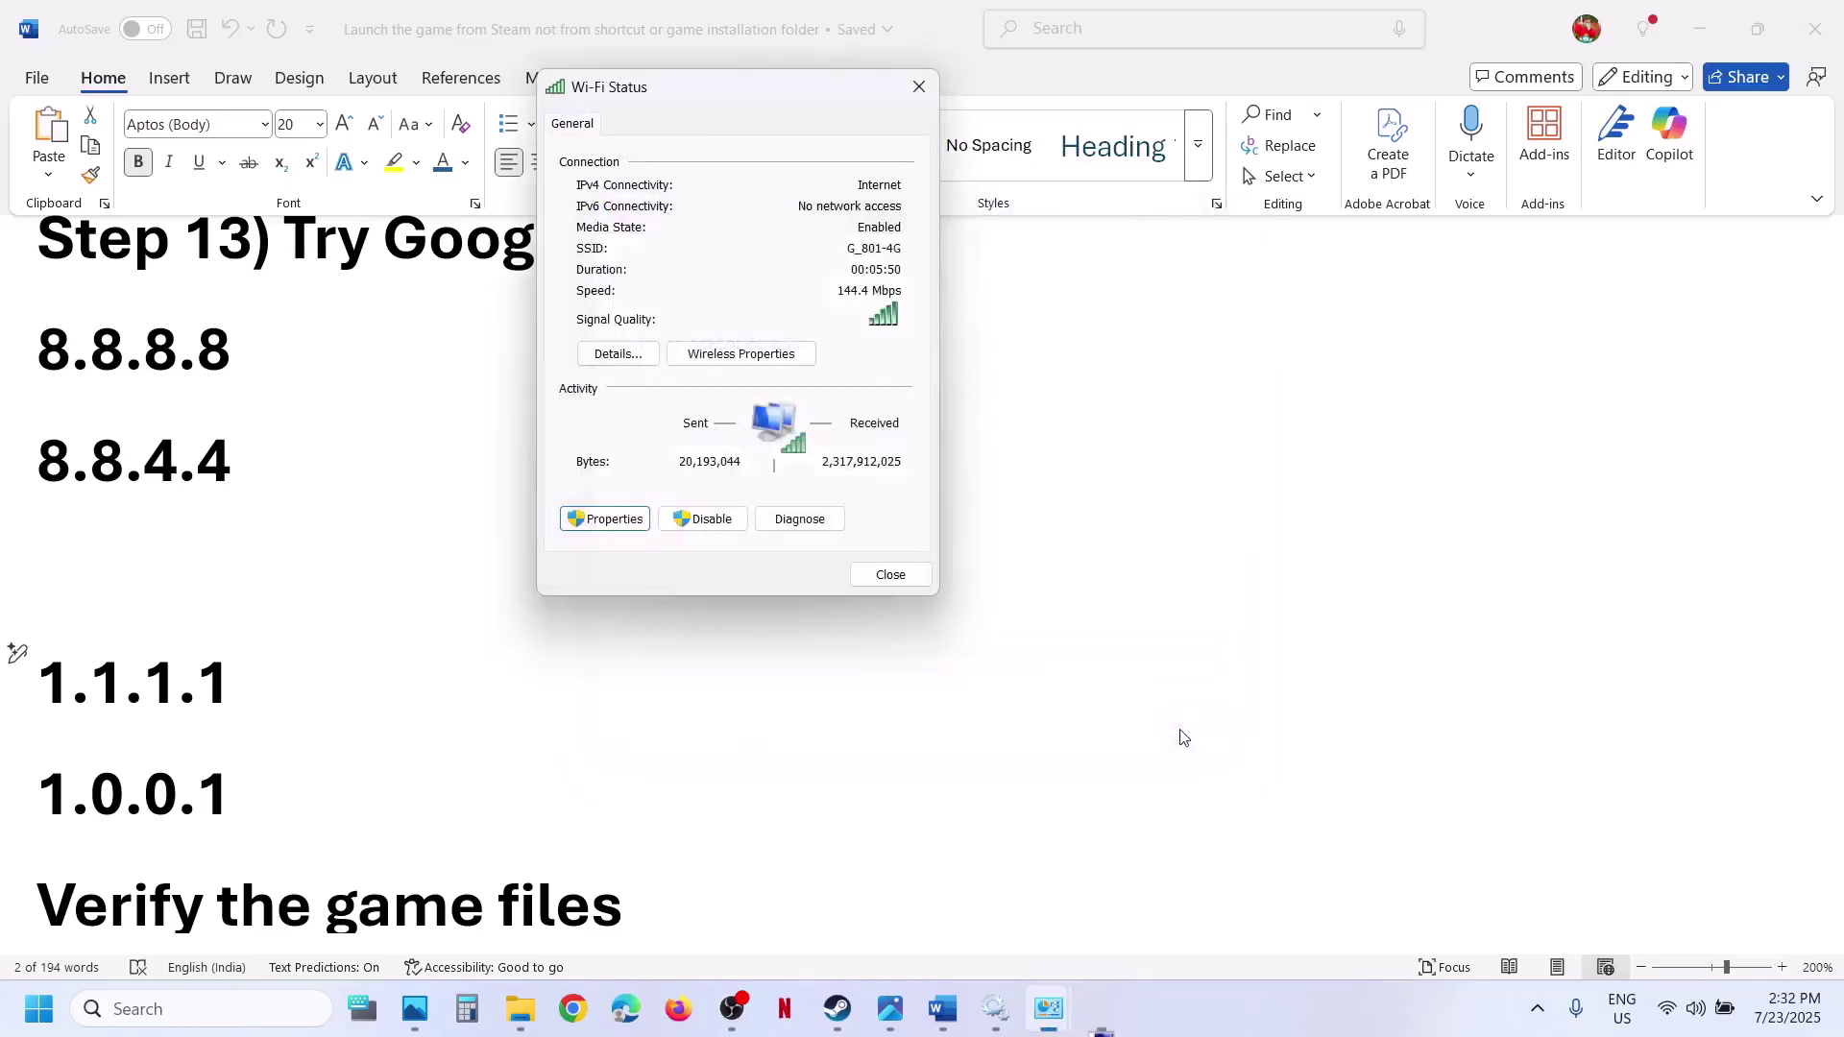
pyautogui.click(854, 1024)
# Start Verify integrity of game files from Rust's Properties > Installed Files, then return to Word.
pyautogui.rightClick(135, 787)
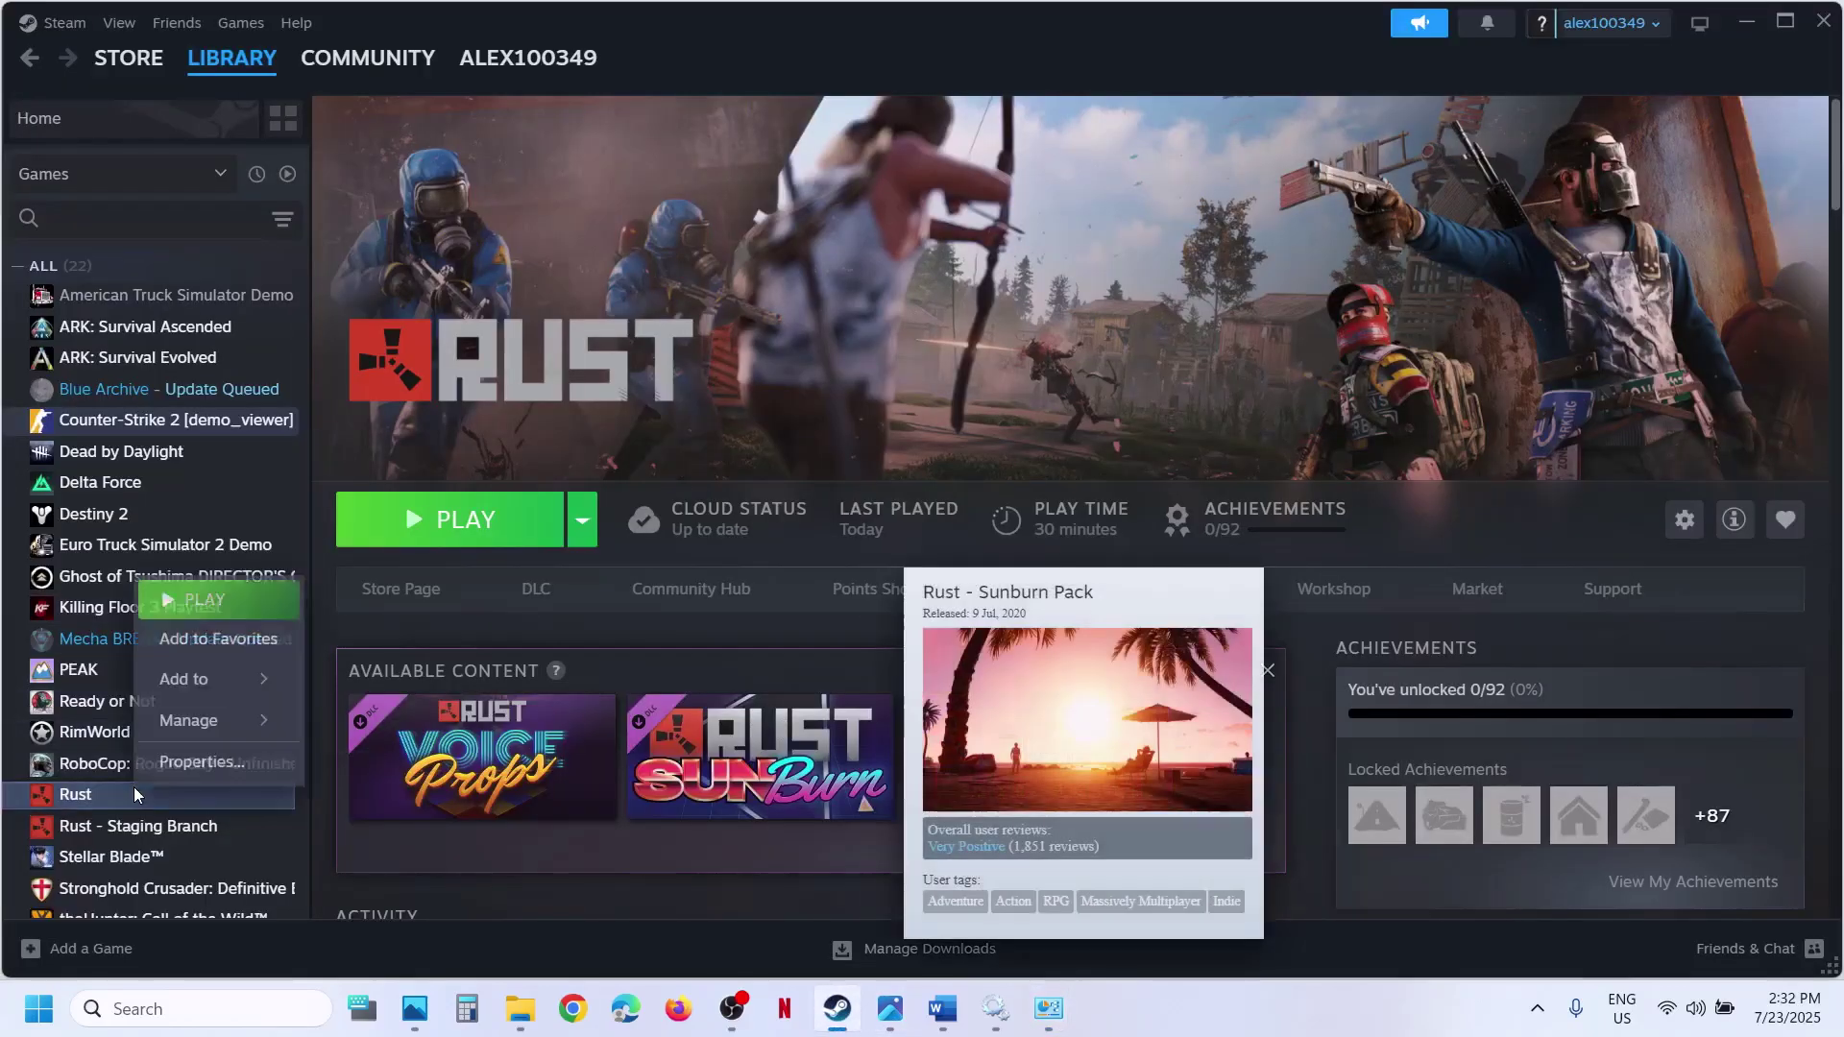
pyautogui.click(204, 763)
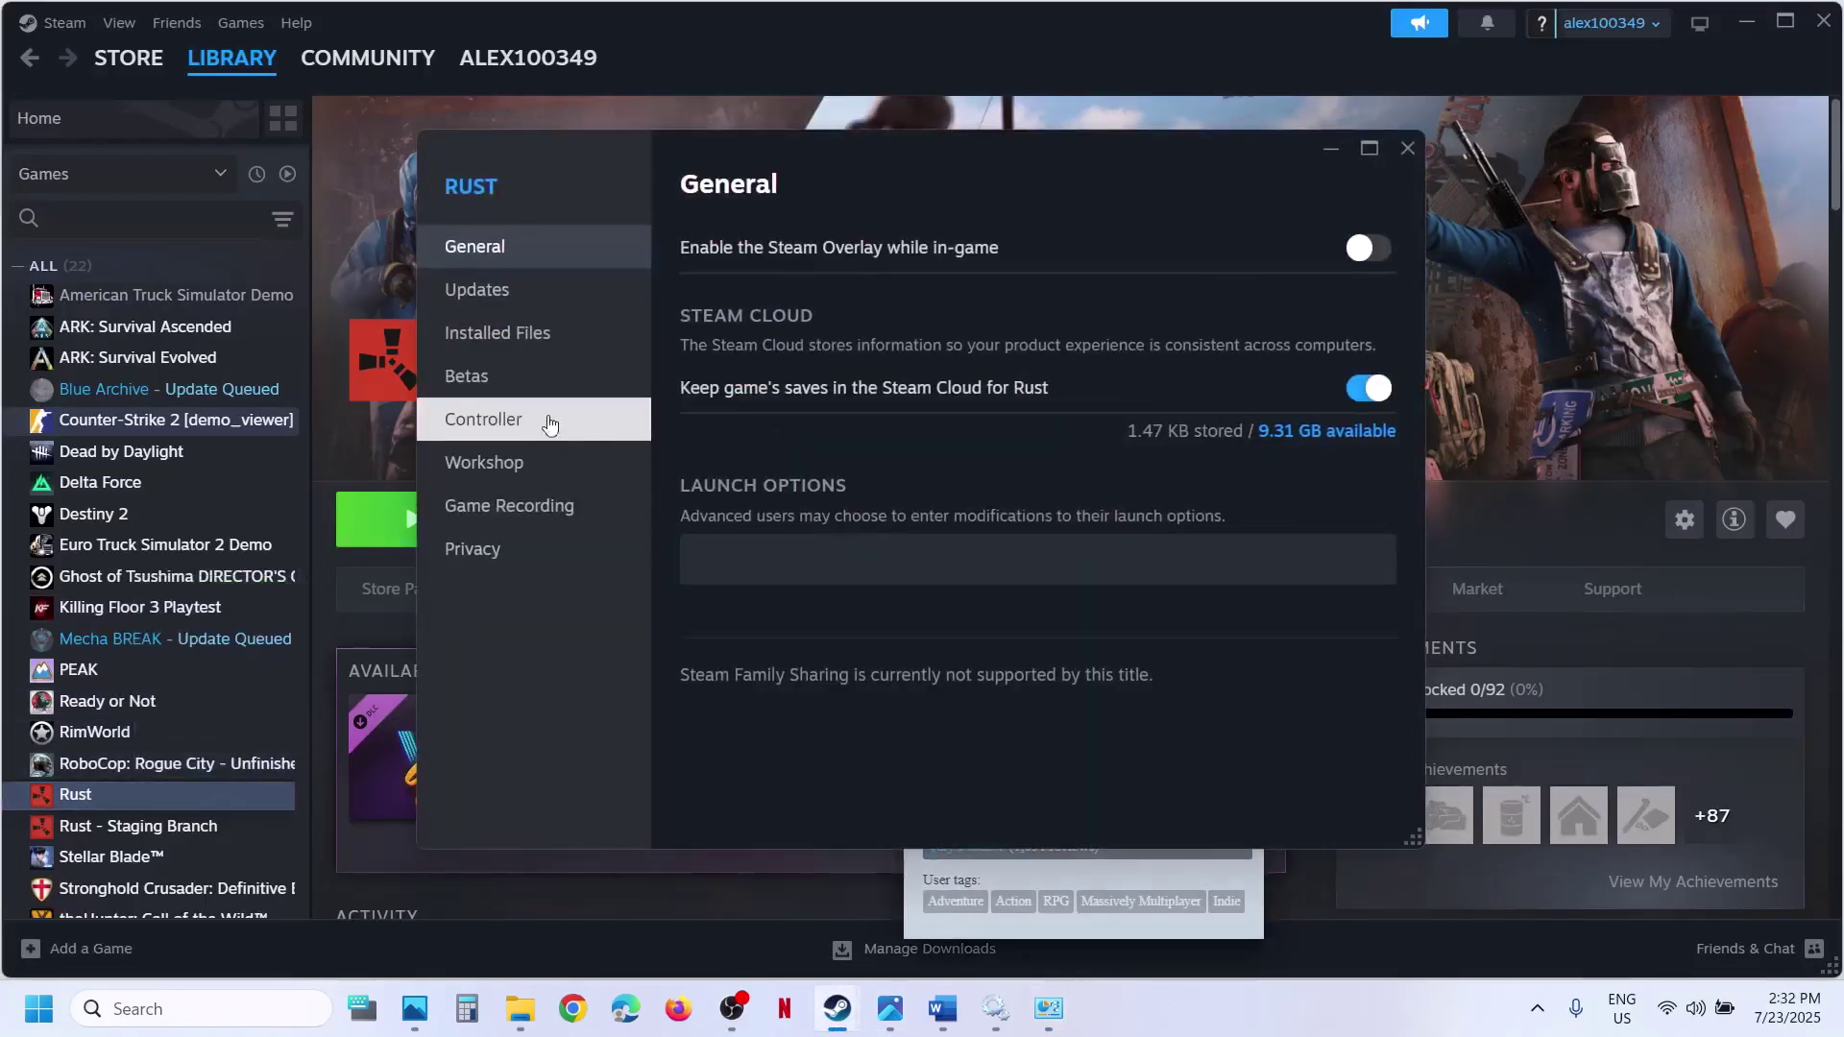
pyautogui.click(524, 341)
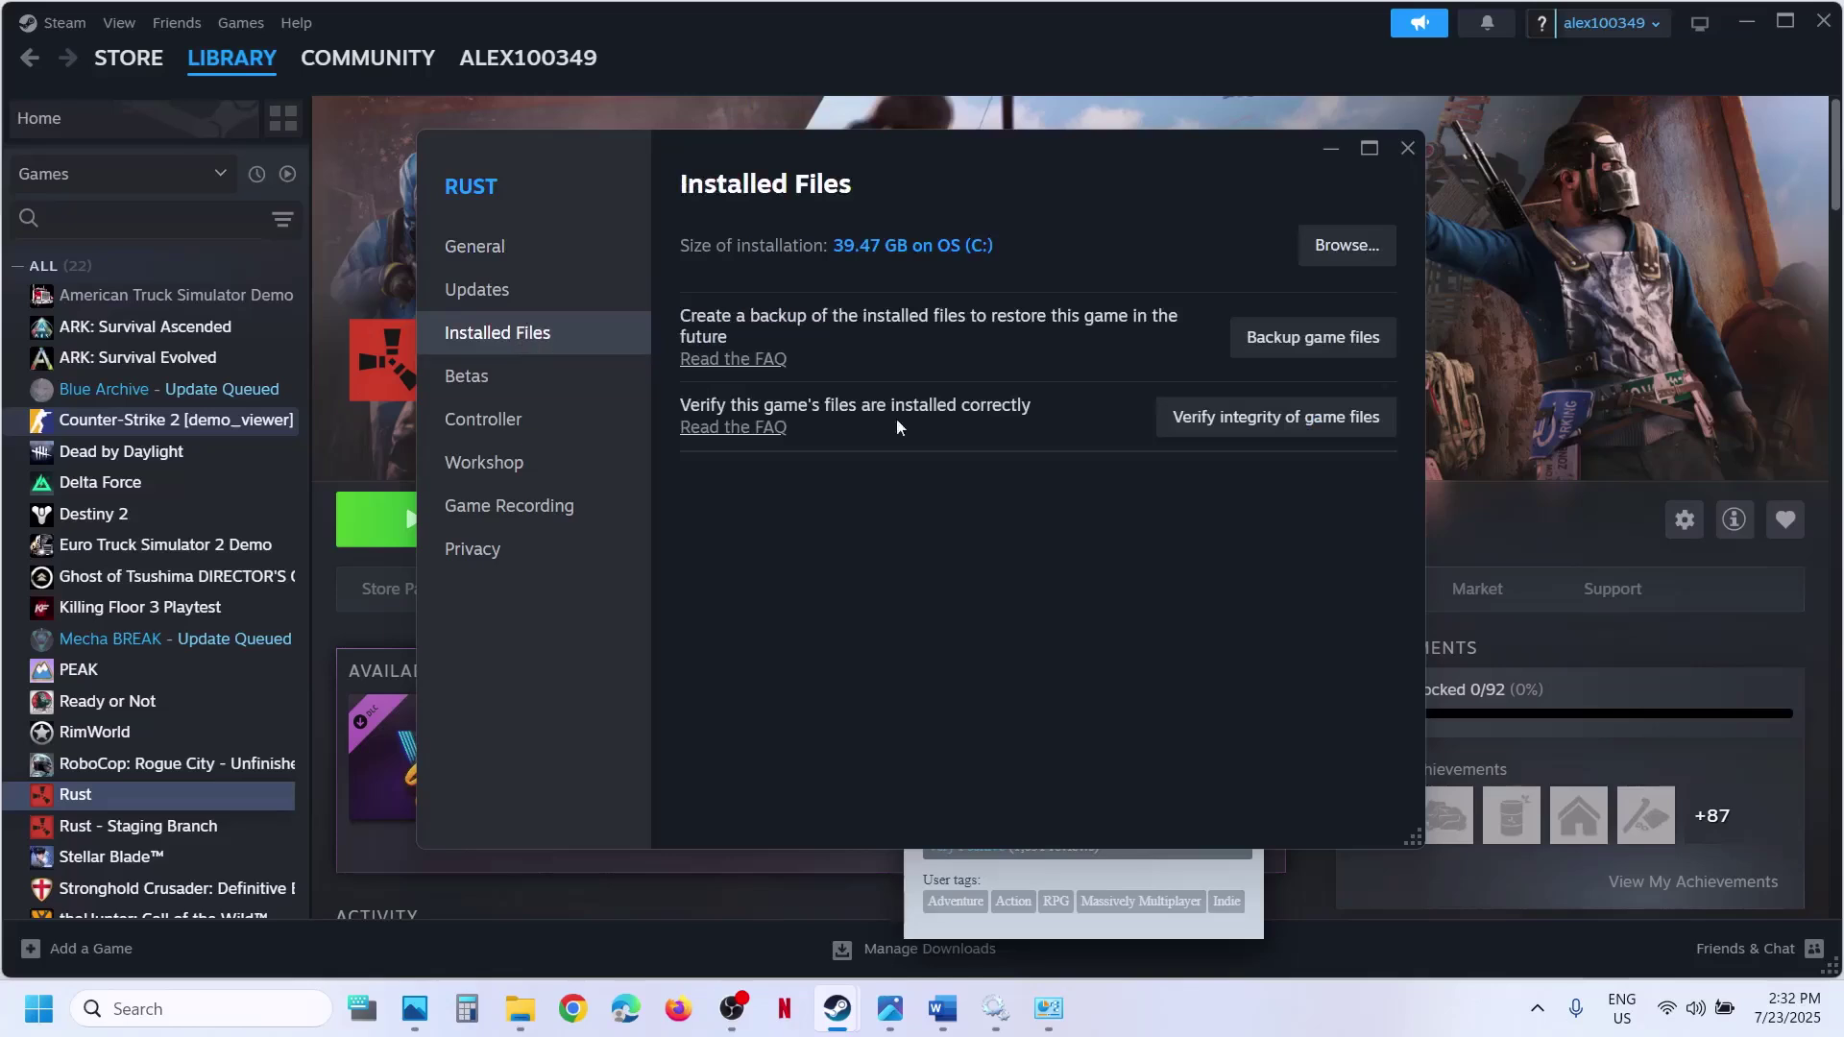
pyautogui.click(1299, 420)
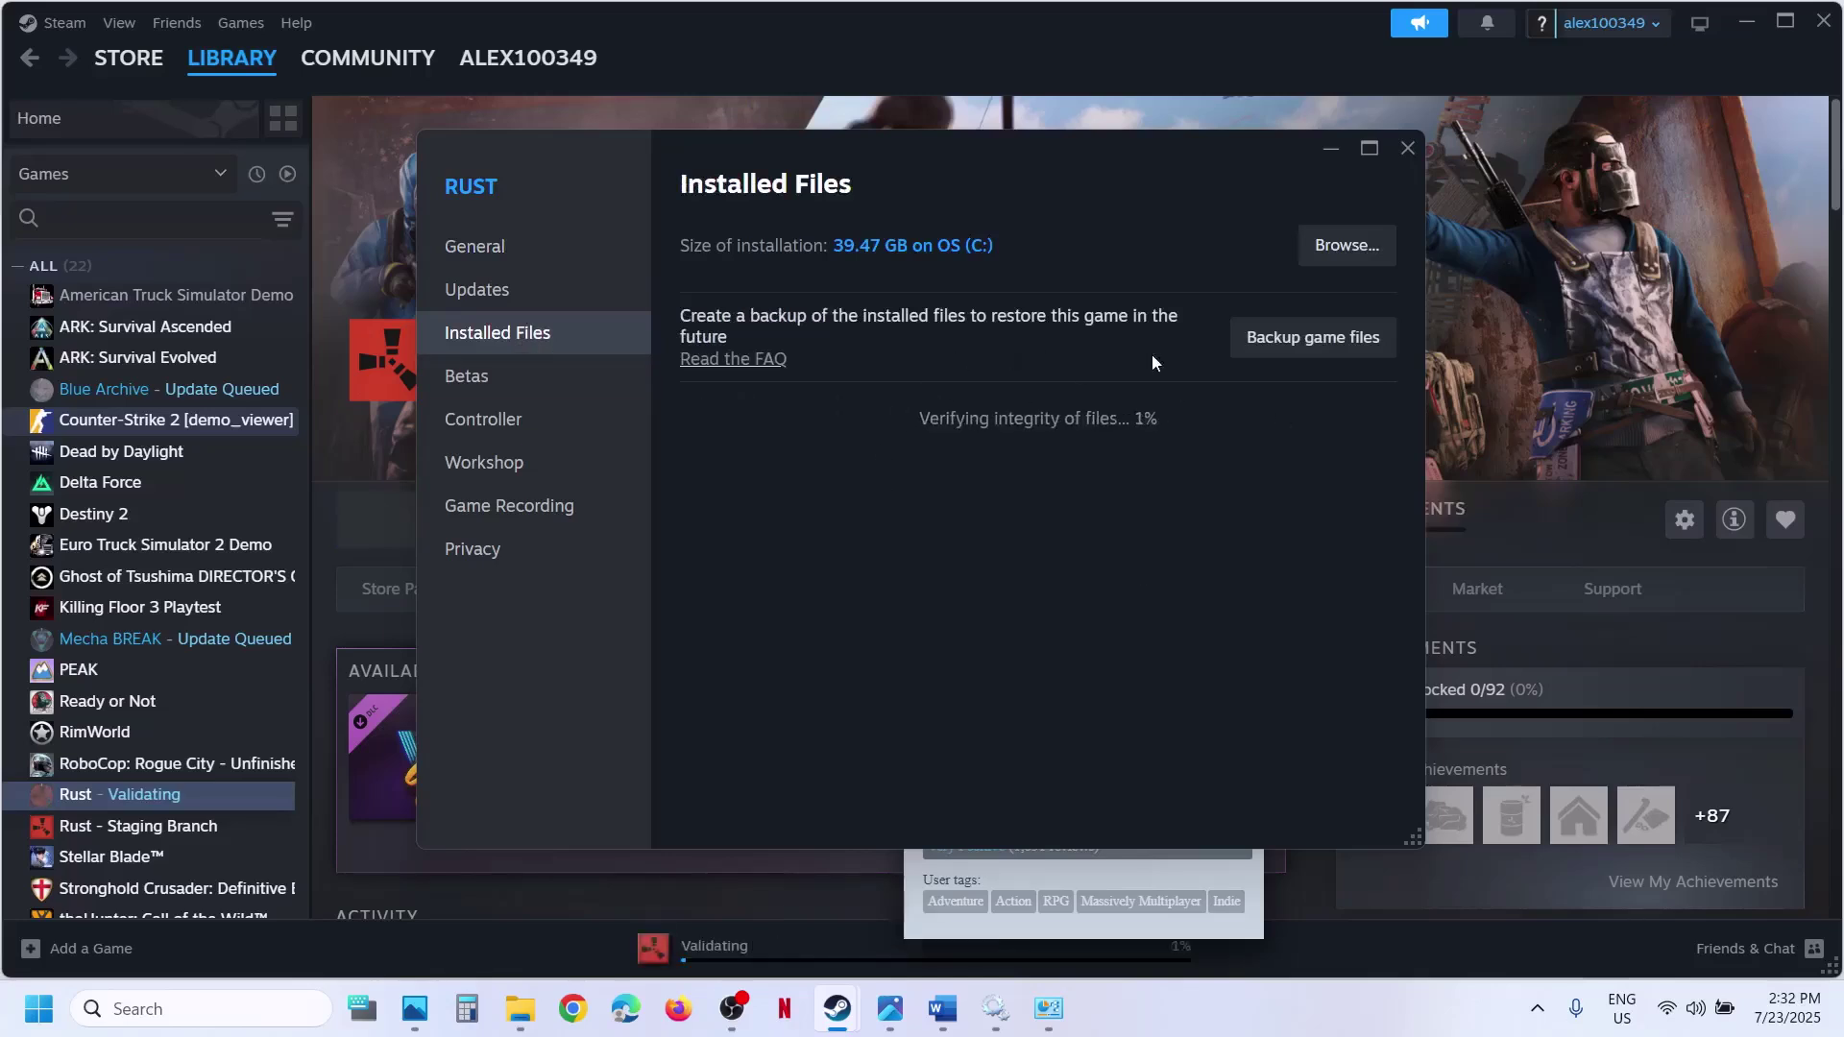
pyautogui.click(1543, 342)
pyautogui.click(942, 1012)
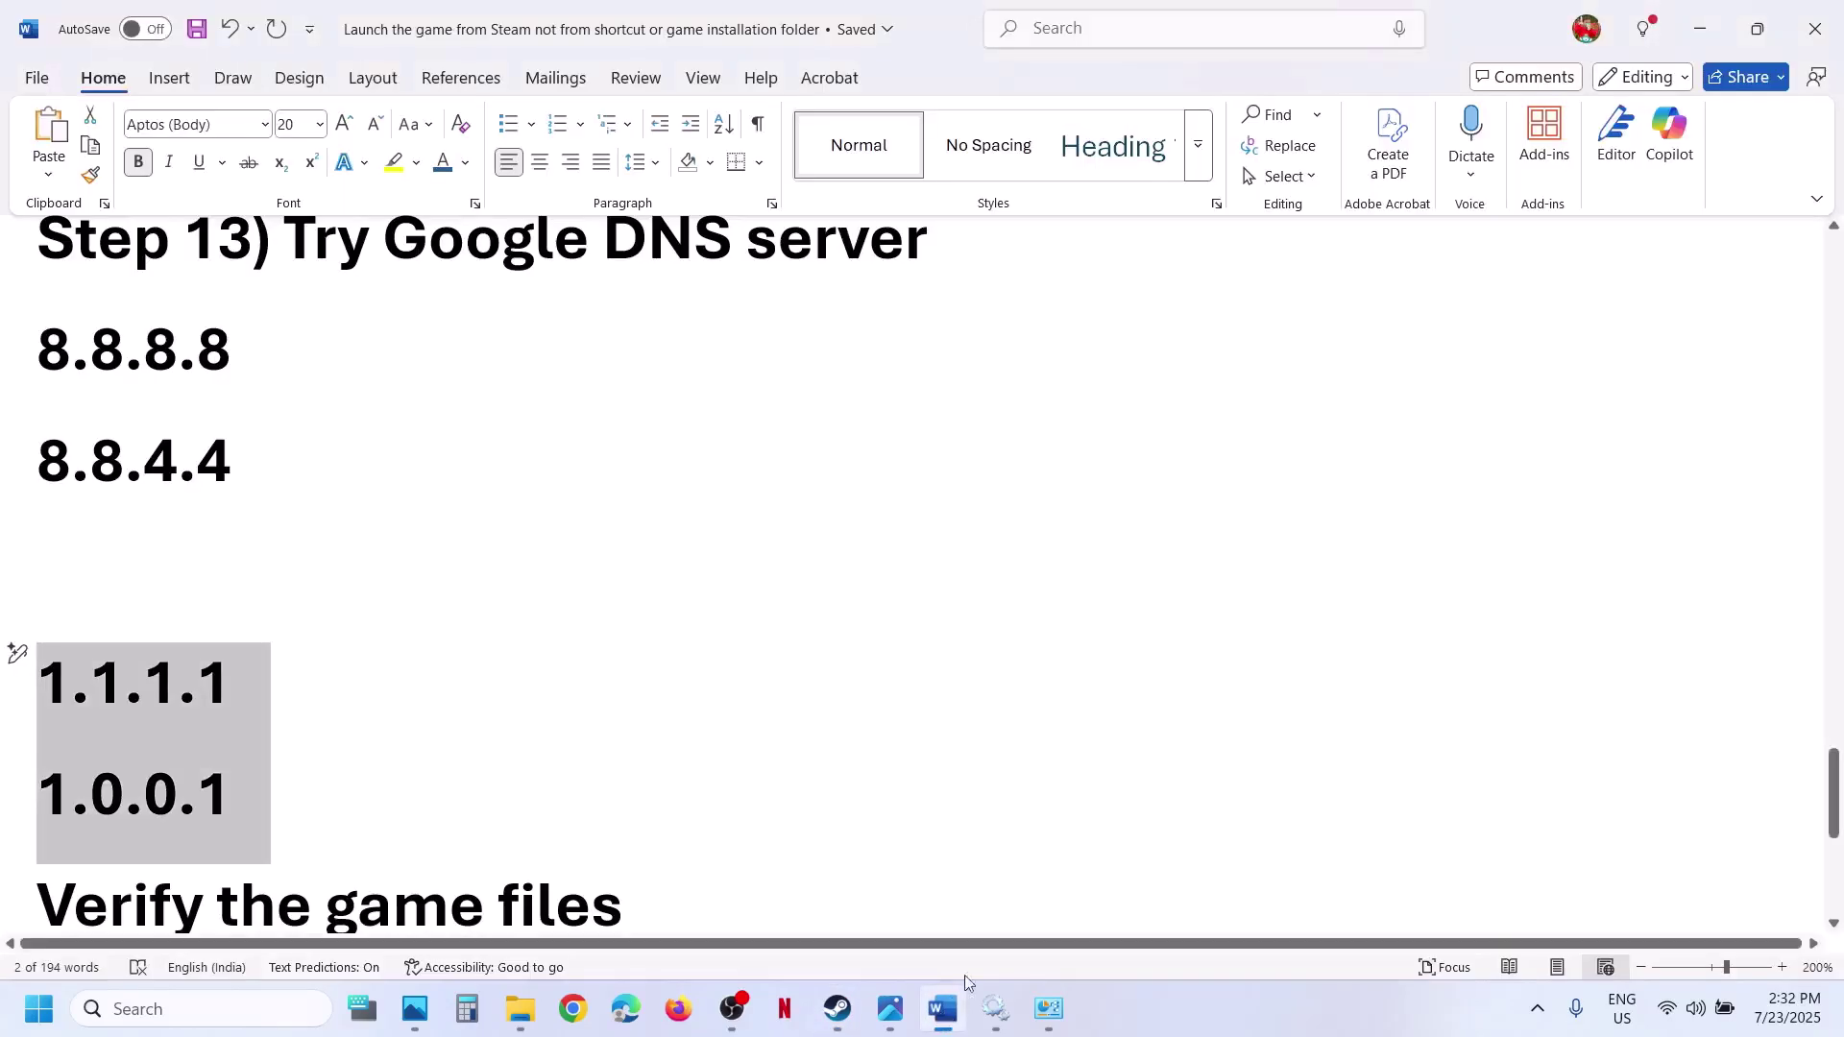
# Mark the Uncheck IPv6 step in Word, then disable Internet Protocol Version 6 for Wi-Fi.
pyautogui.scroll(-4, 620, 639)
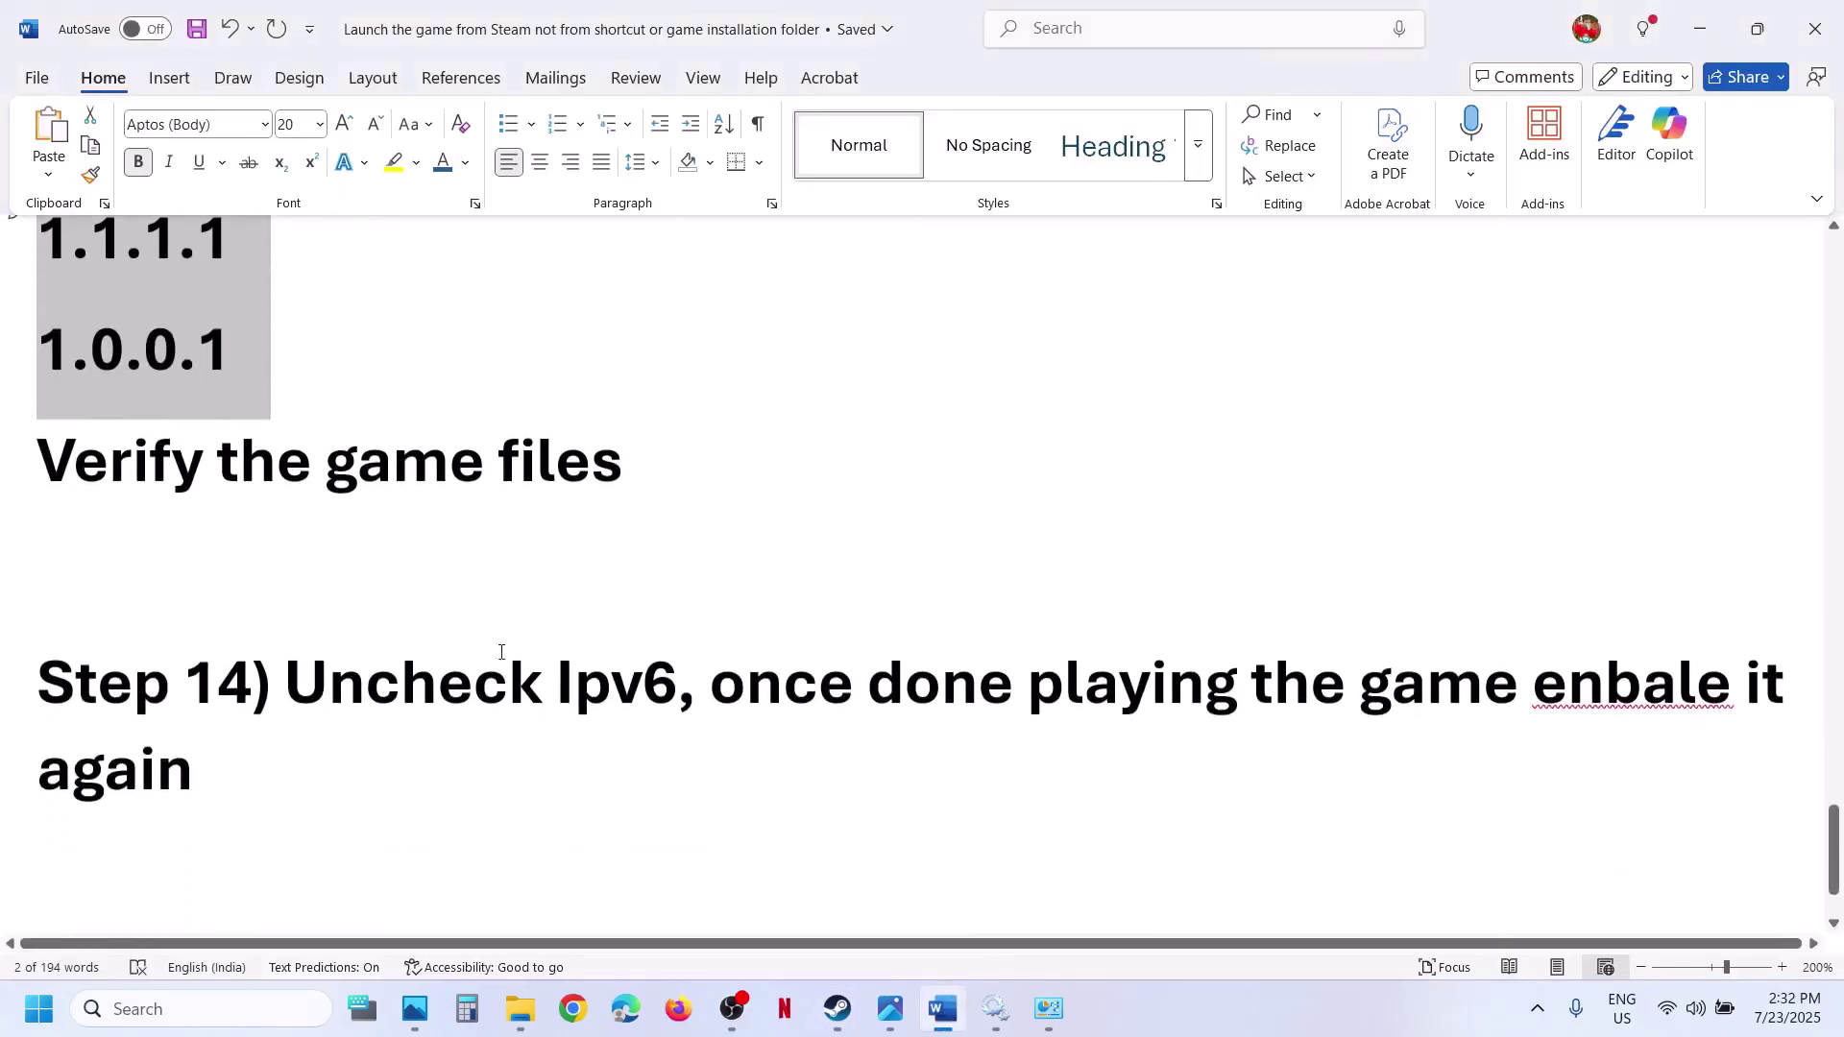
pyautogui.moveTo(385, 676); pyautogui.dragTo(675, 684)
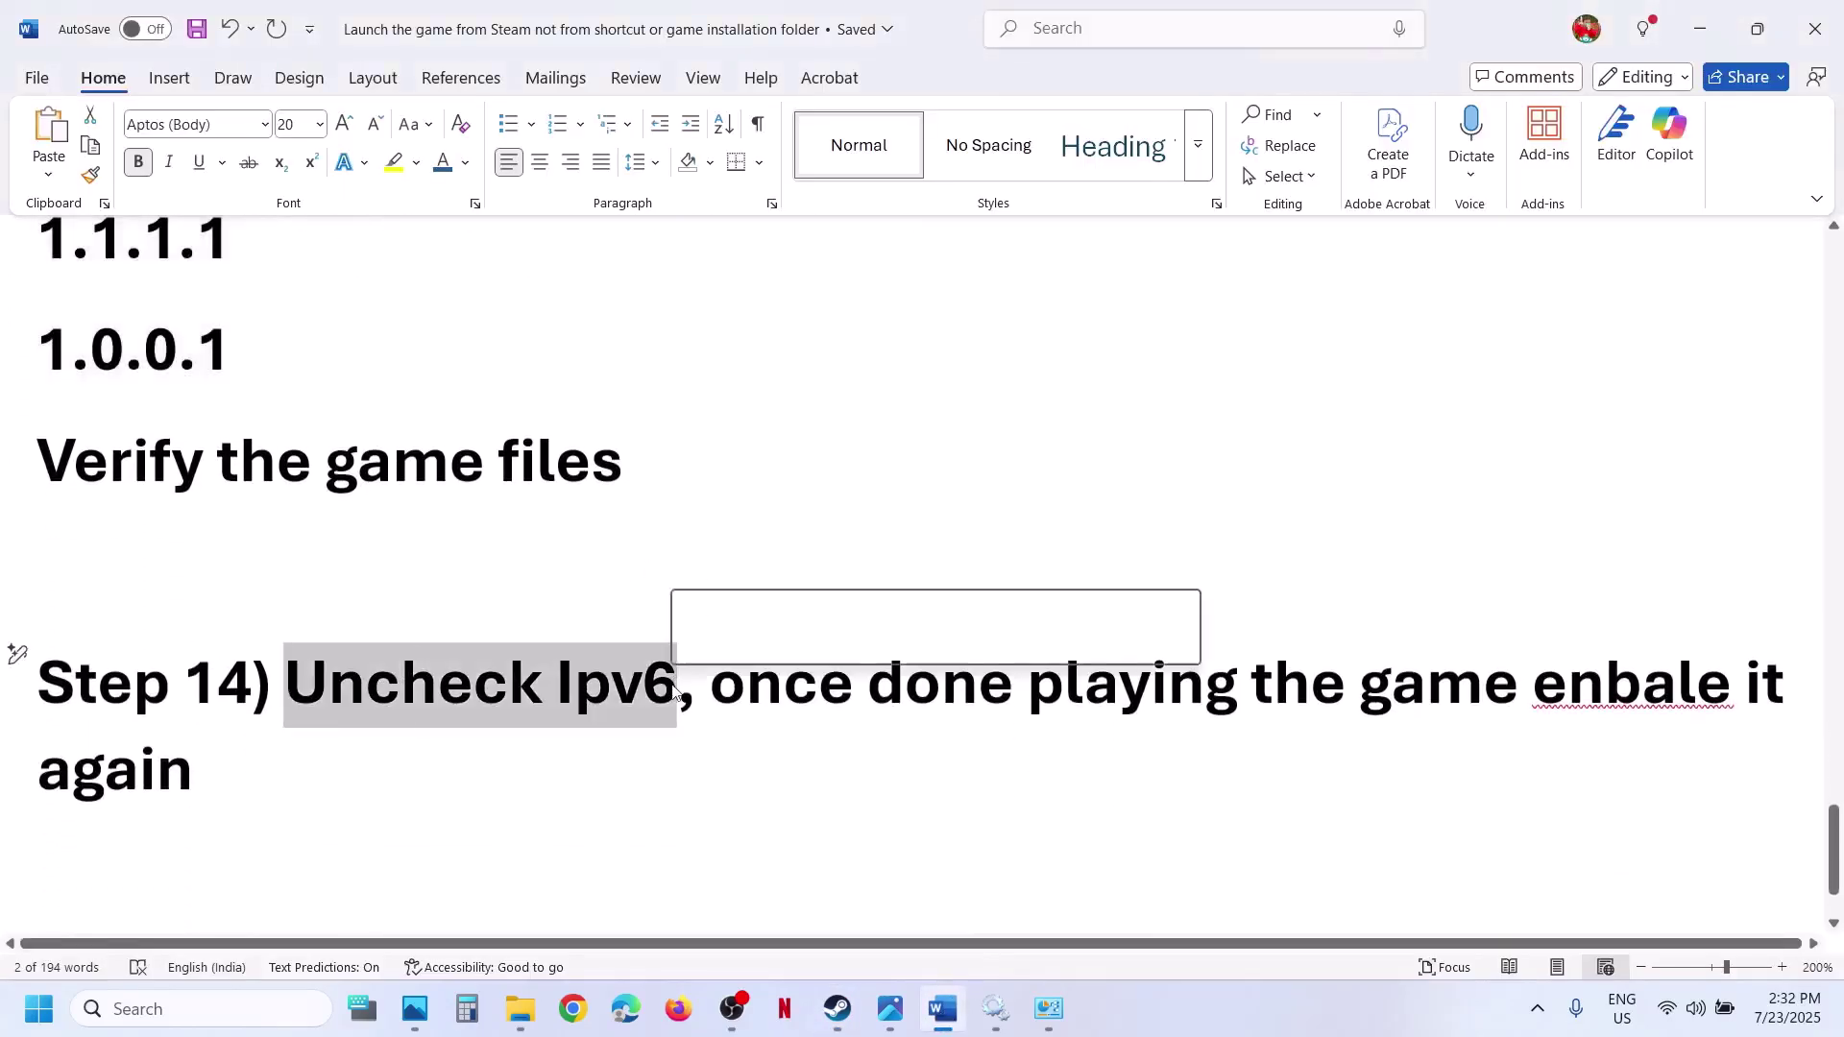
pyautogui.click(1048, 1009)
pyautogui.click(1173, 908)
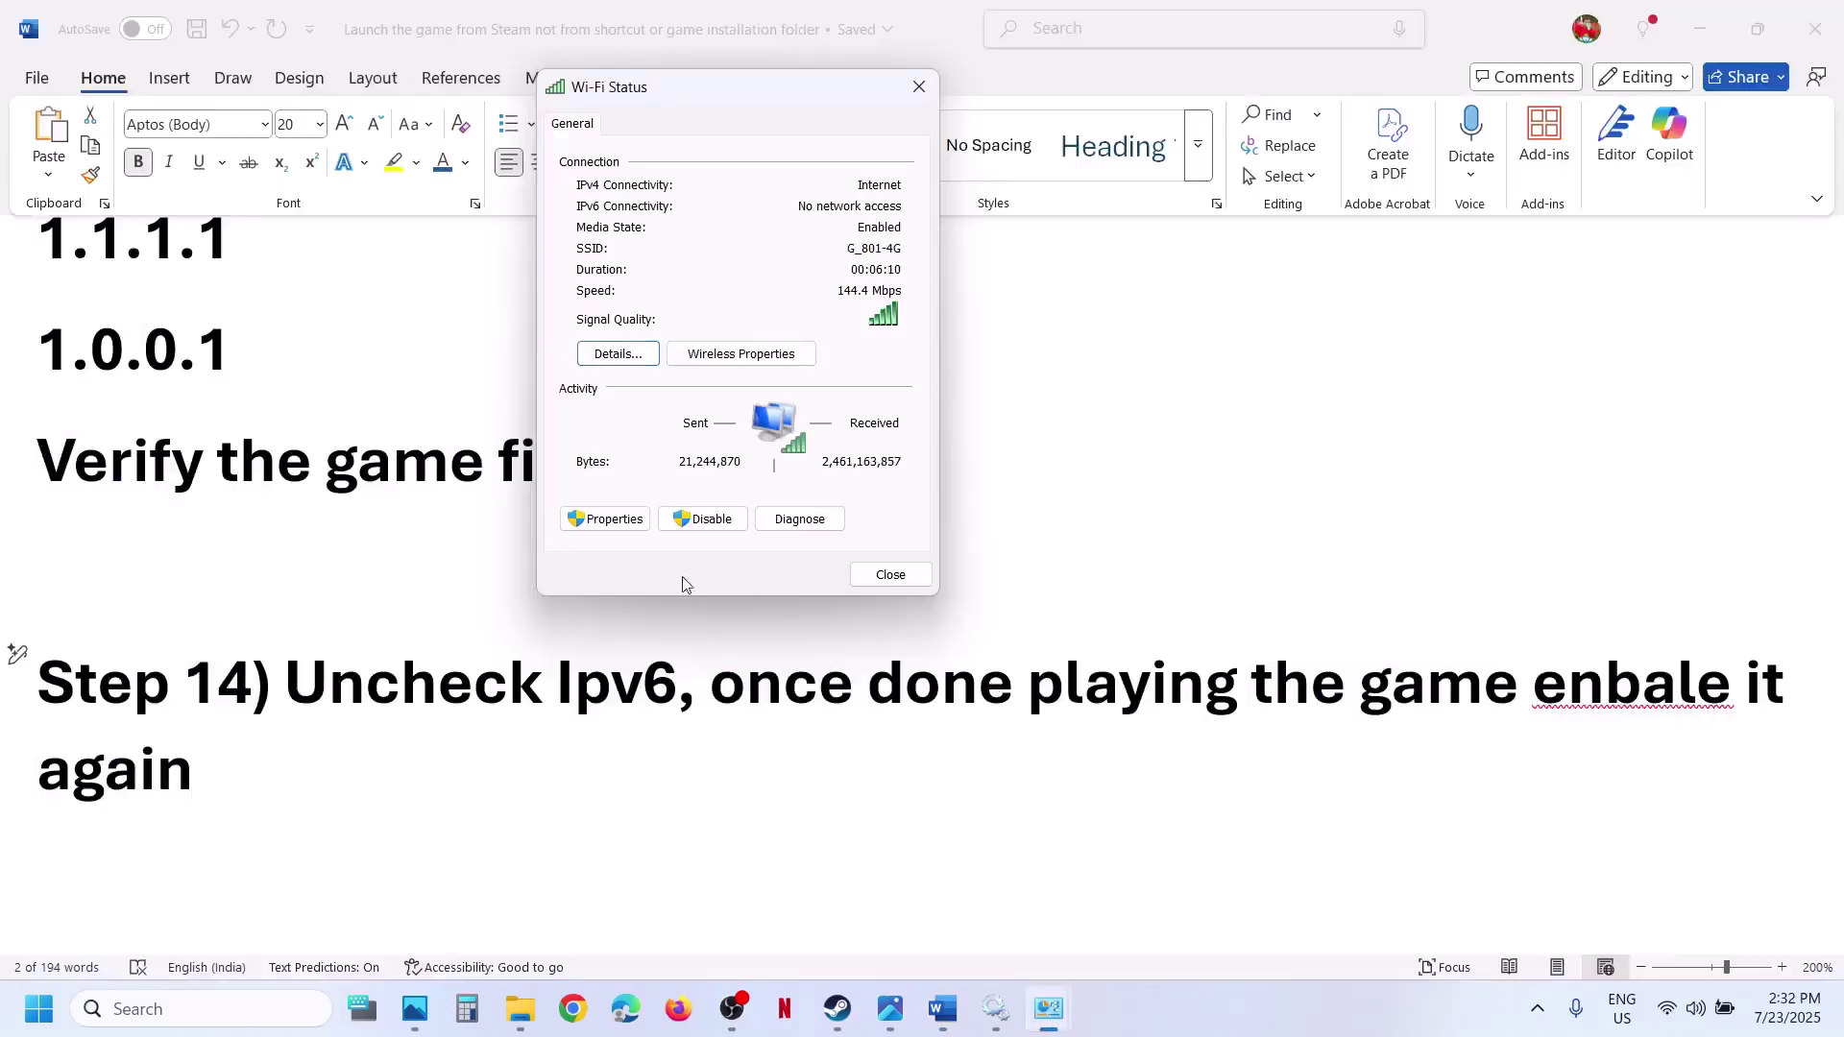
pyautogui.click(641, 519)
pyautogui.moveTo(953, 326); pyautogui.dragTo(952, 359)
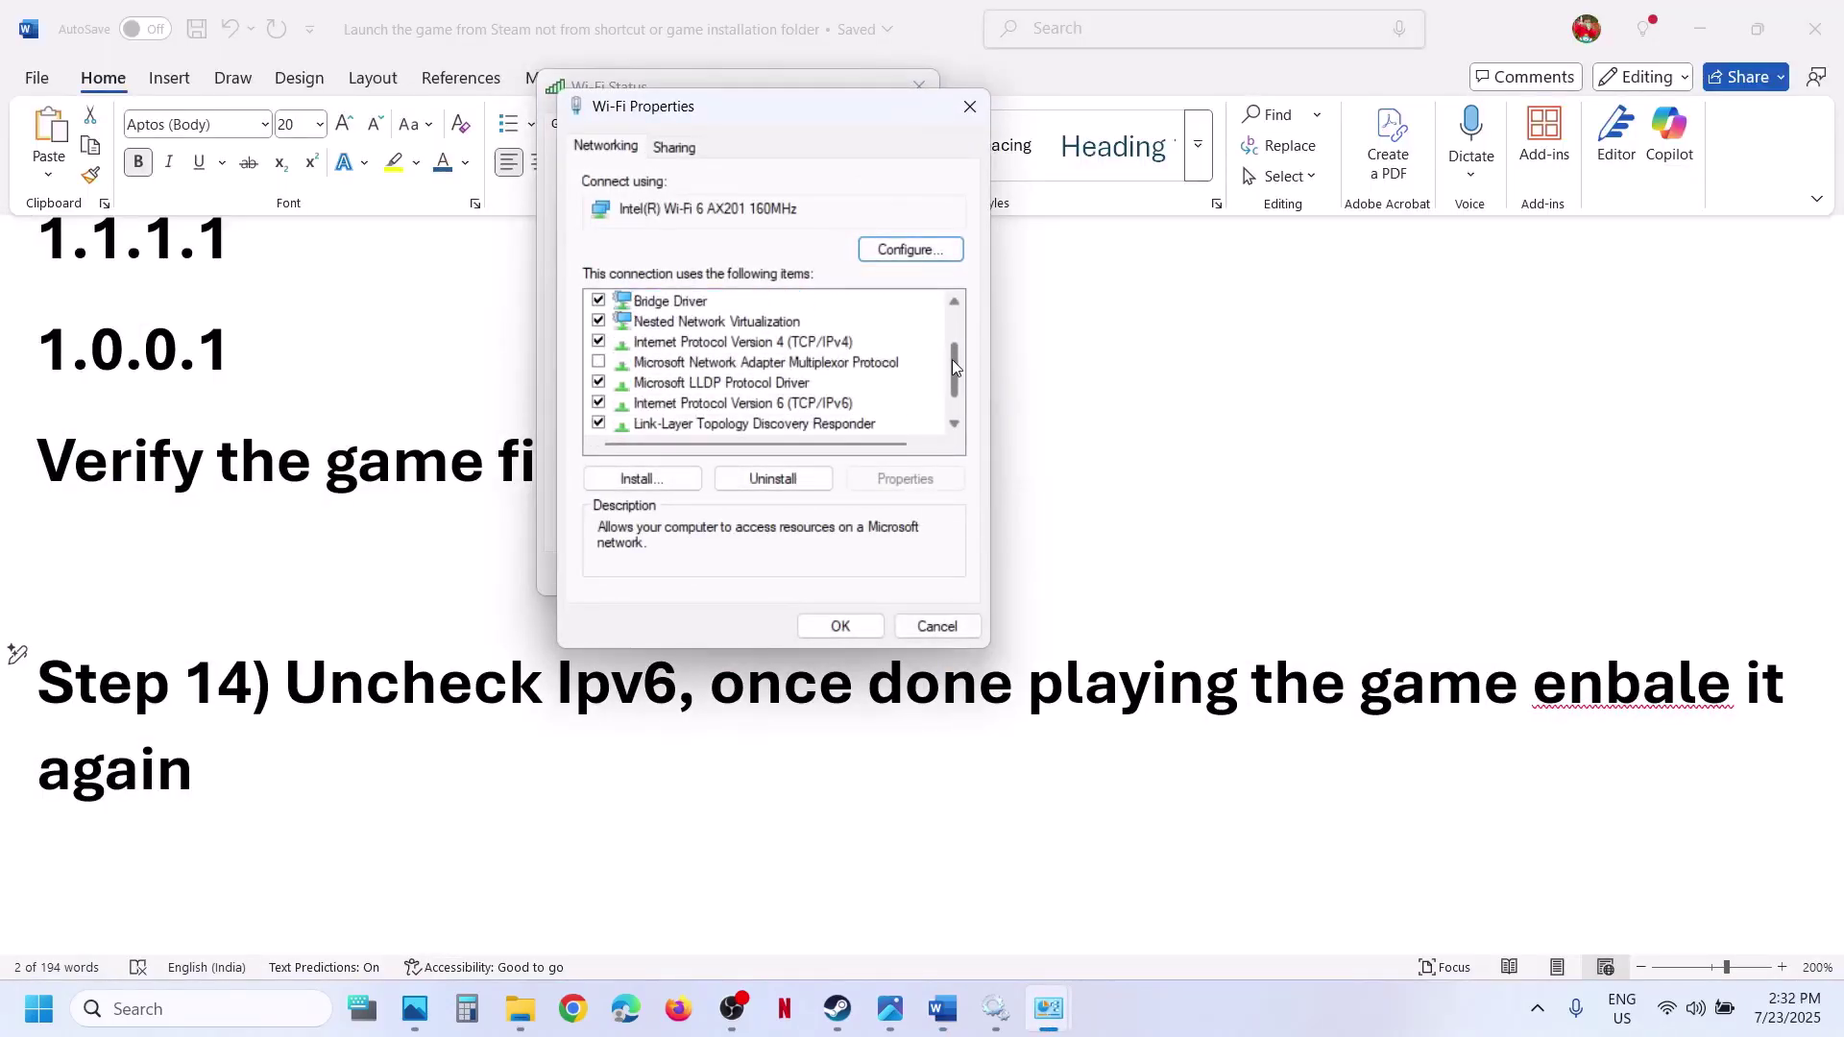
pyautogui.click(707, 404)
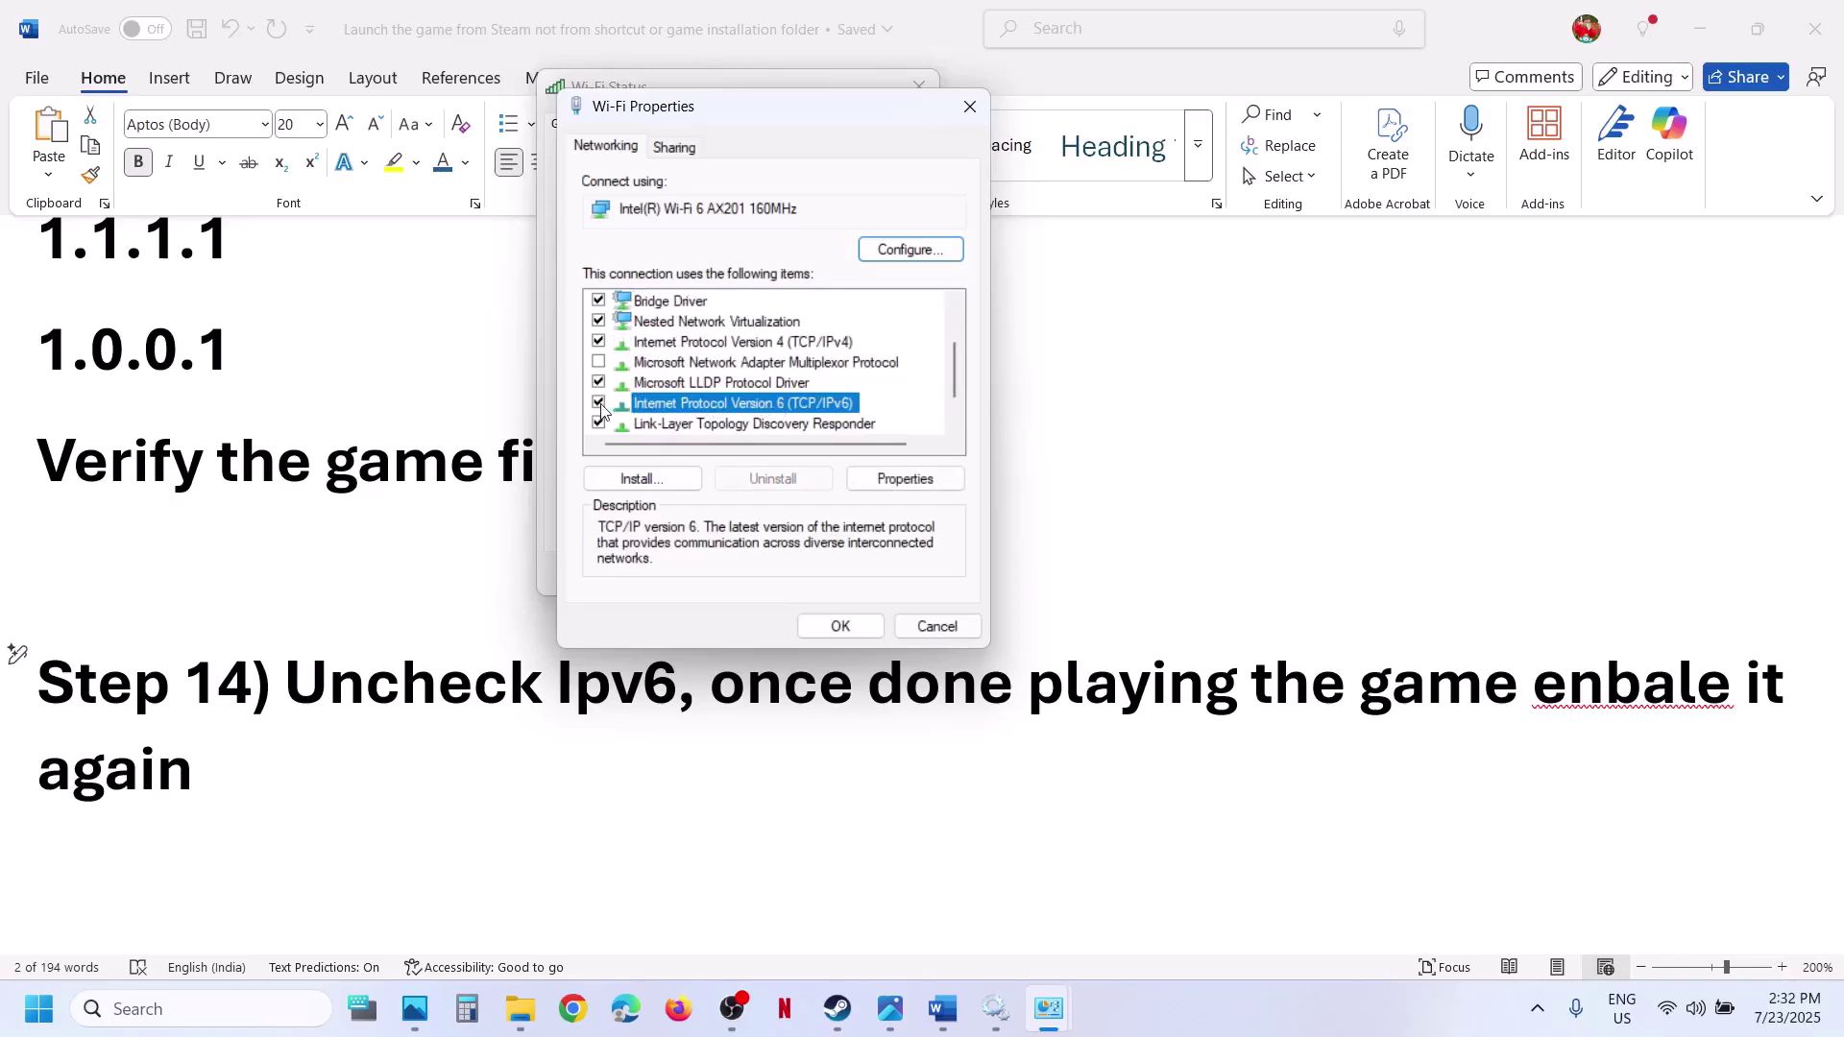
pyautogui.click(877, 624)
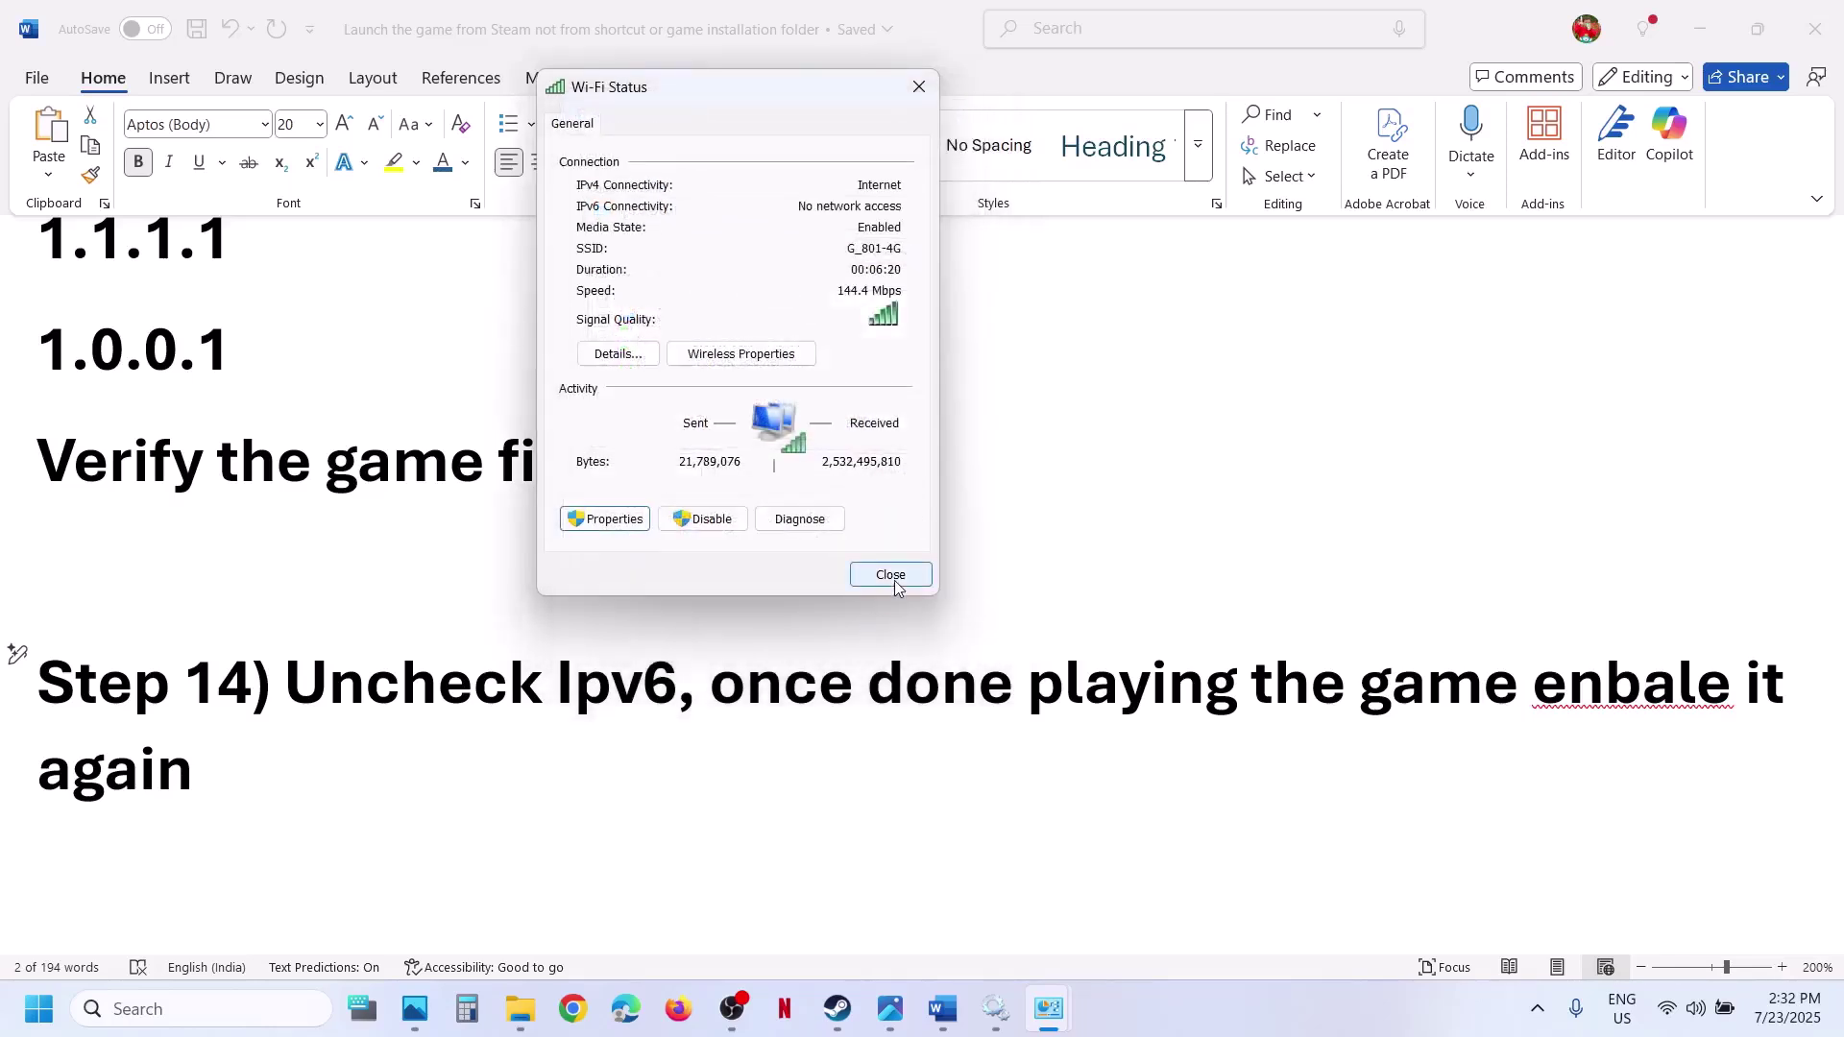
# Mark the Step 14 line in Word and correct 'enbale' to 'enable'.
pyautogui.click(260, 711)
pyautogui.moveTo(285, 684); pyautogui.dragTo(1160, 774)
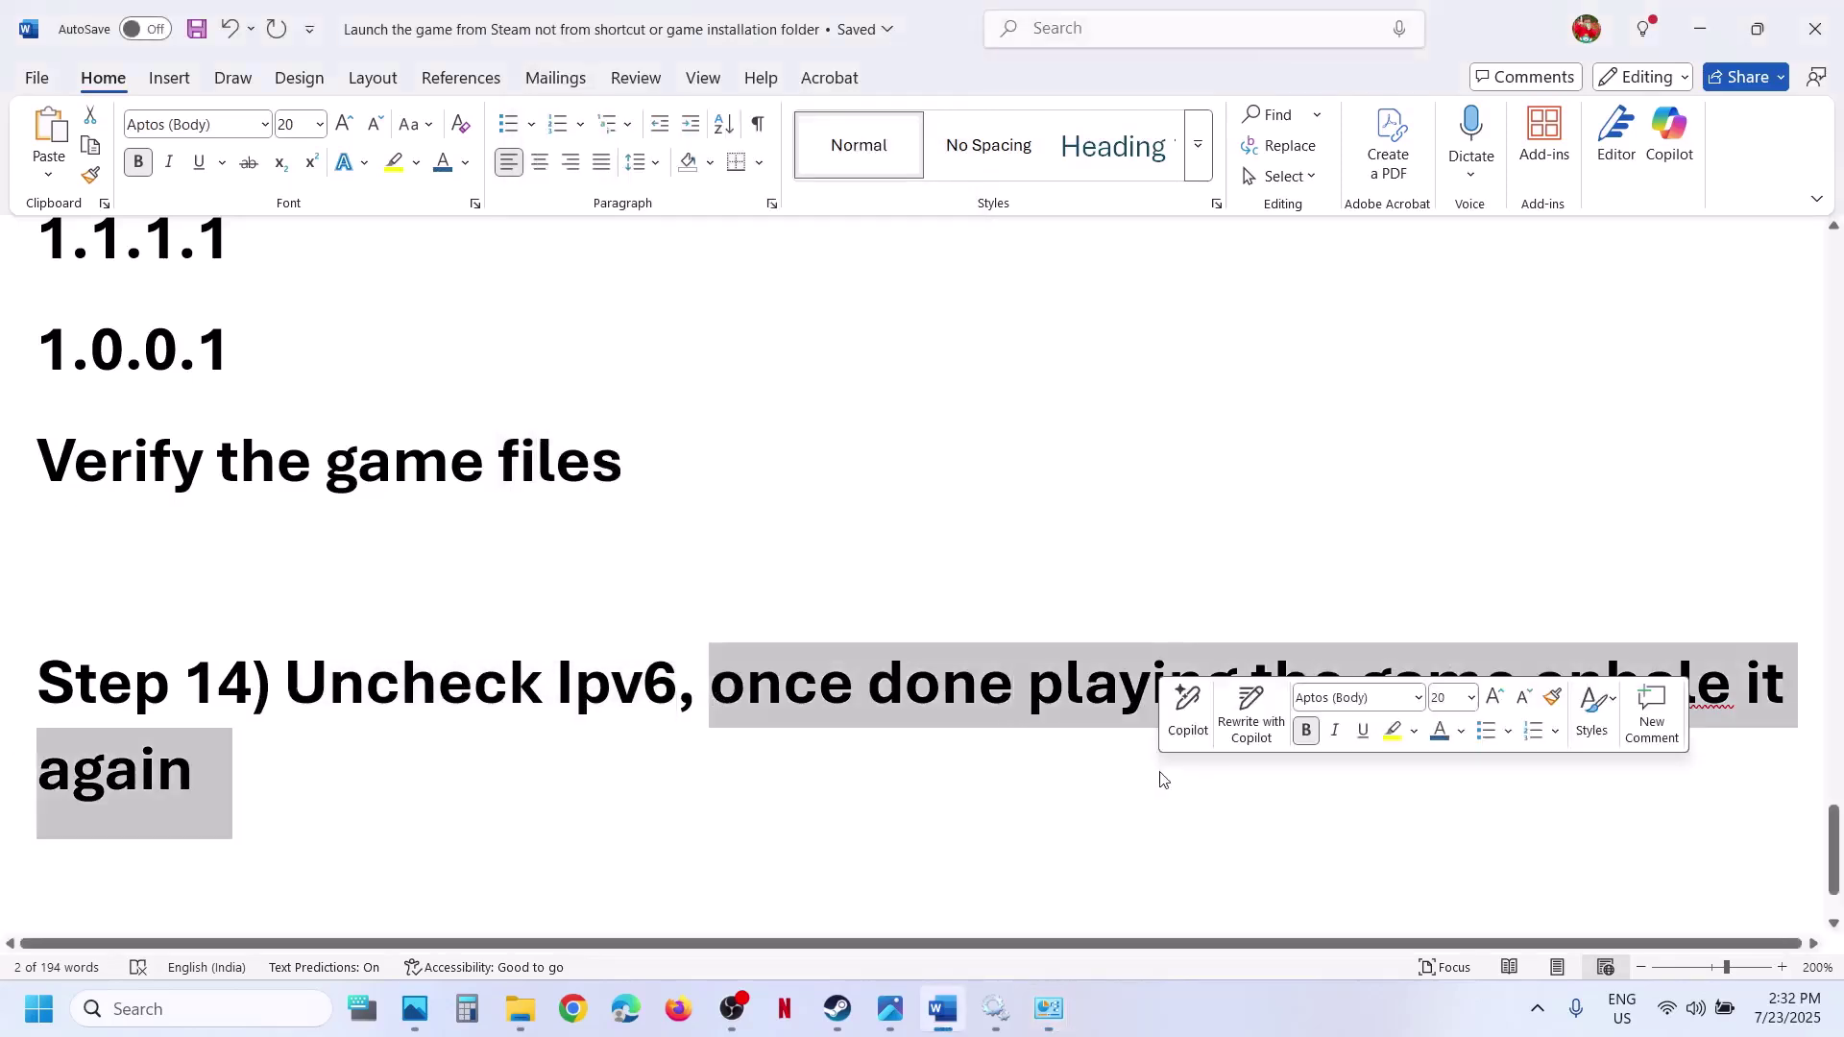
pyautogui.click(1558, 693)
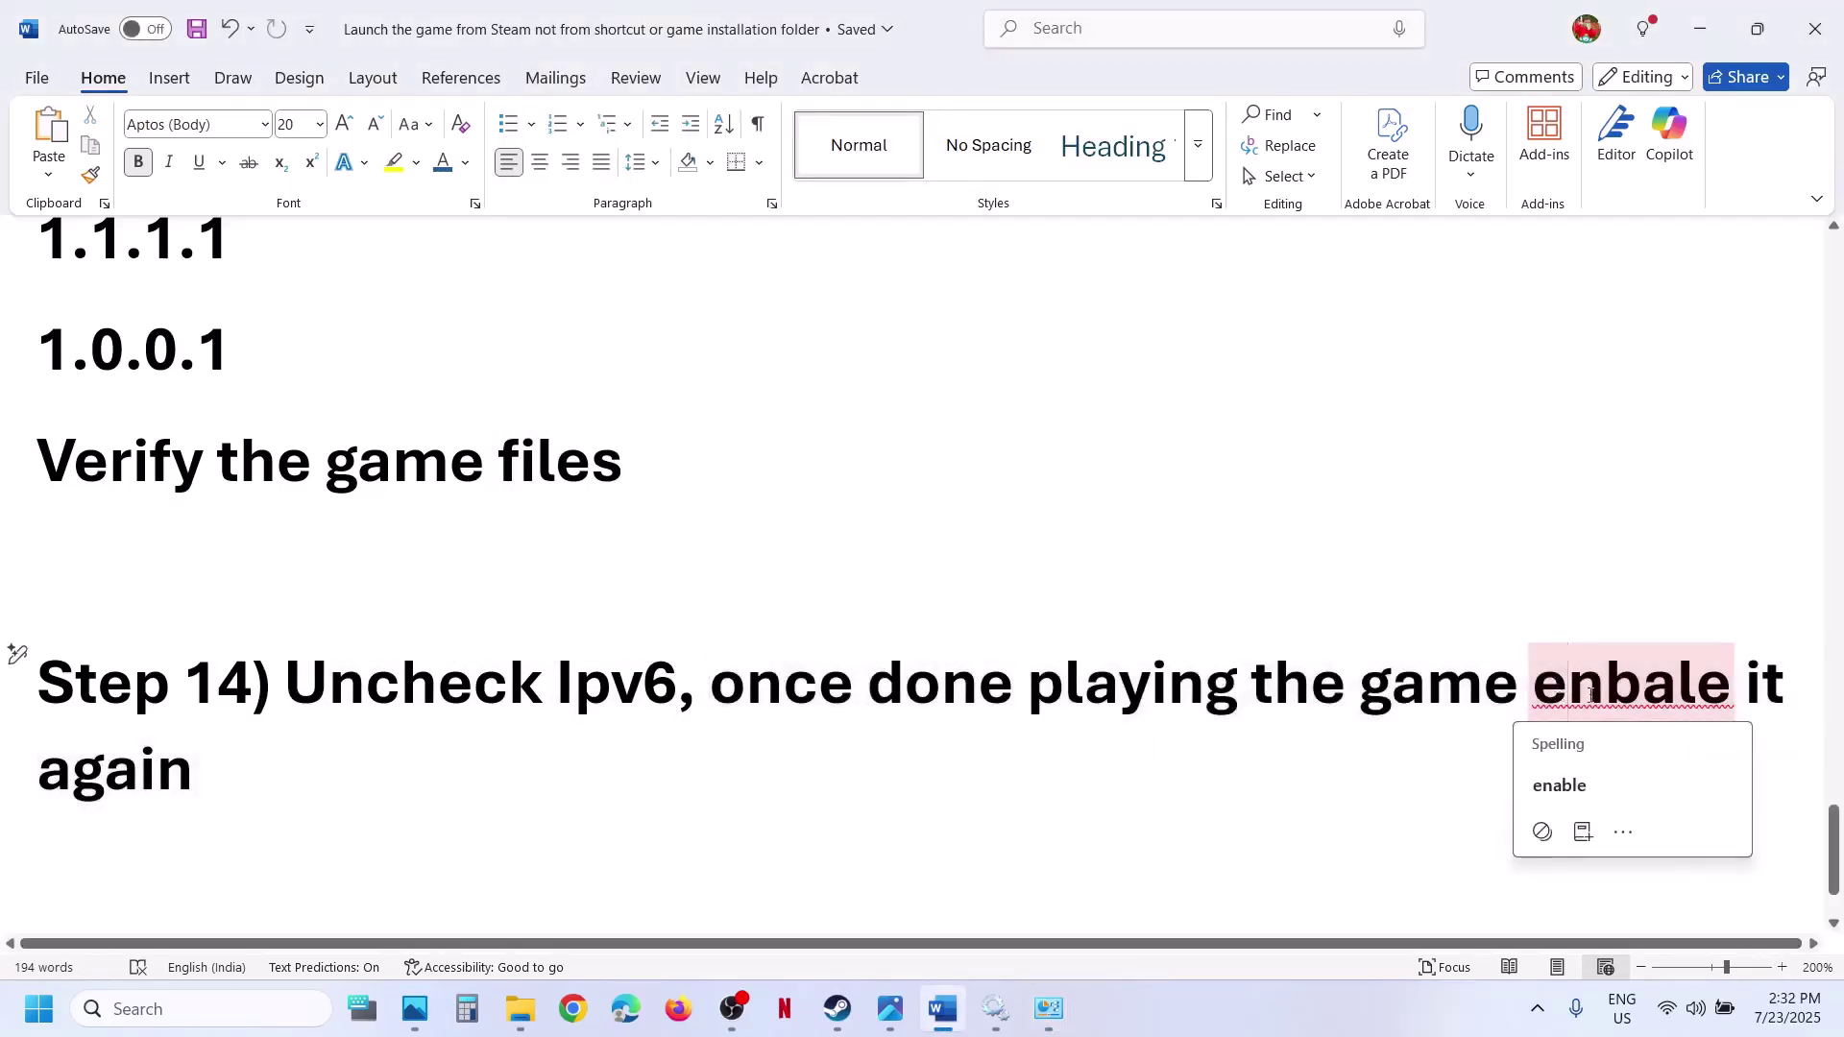
pyautogui.click(1556, 782)
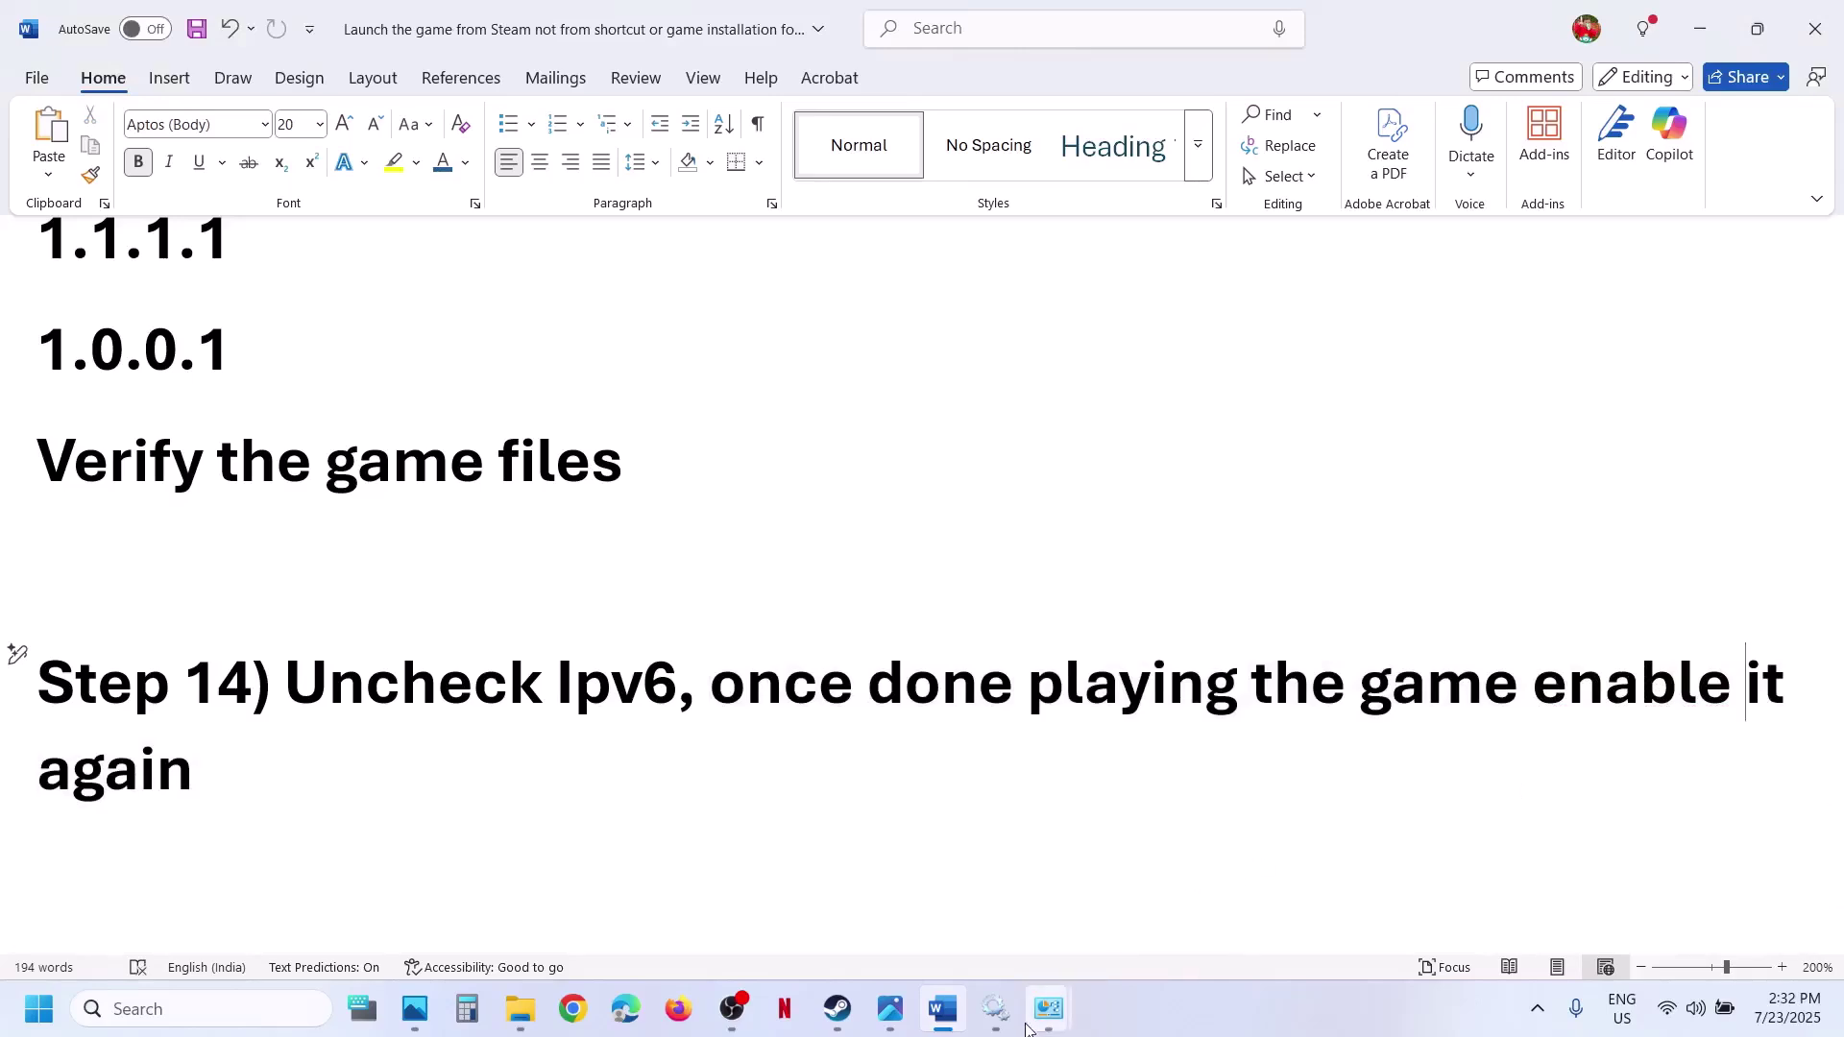
# Re-enable Internet Protocol Version 6 in the Wi-Fi properties and close Wi-Fi Status.
pyautogui.moveTo(1049, 1009)
pyautogui.click(1181, 910)
pyautogui.click(605, 520)
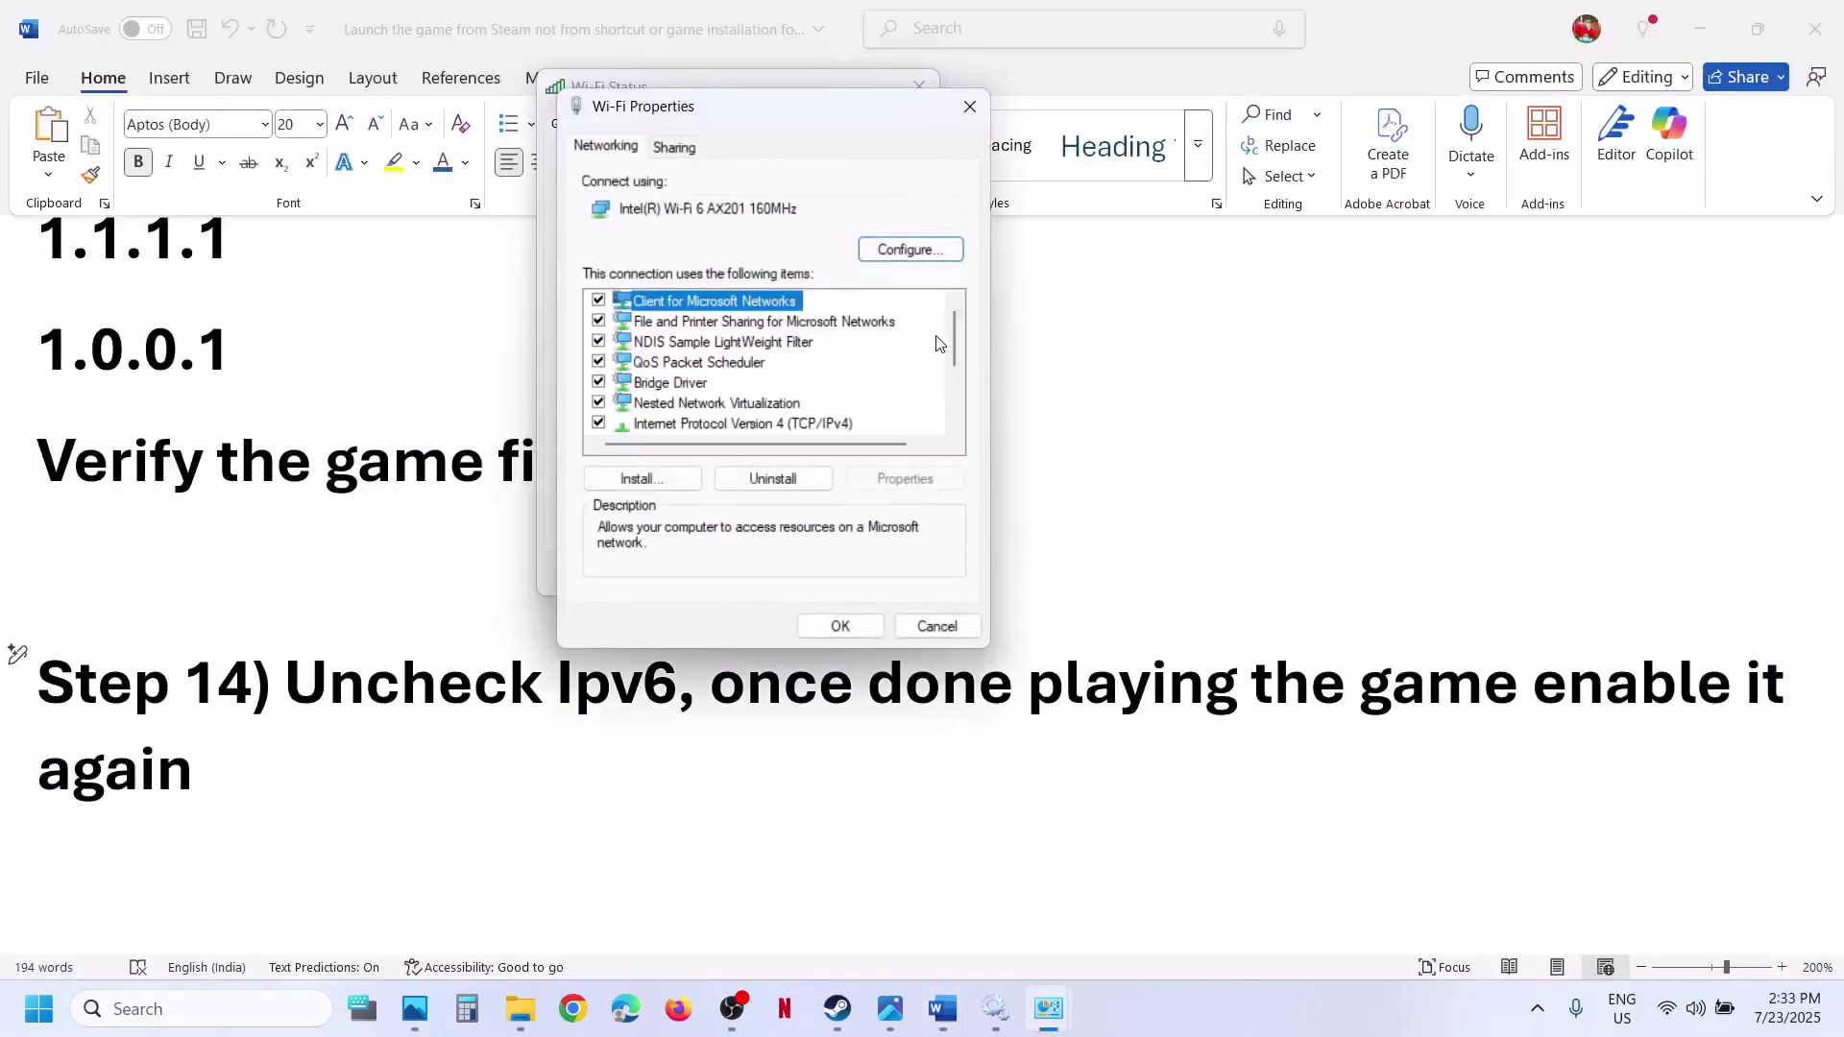
pyautogui.moveTo(949, 347); pyautogui.dragTo(953, 378)
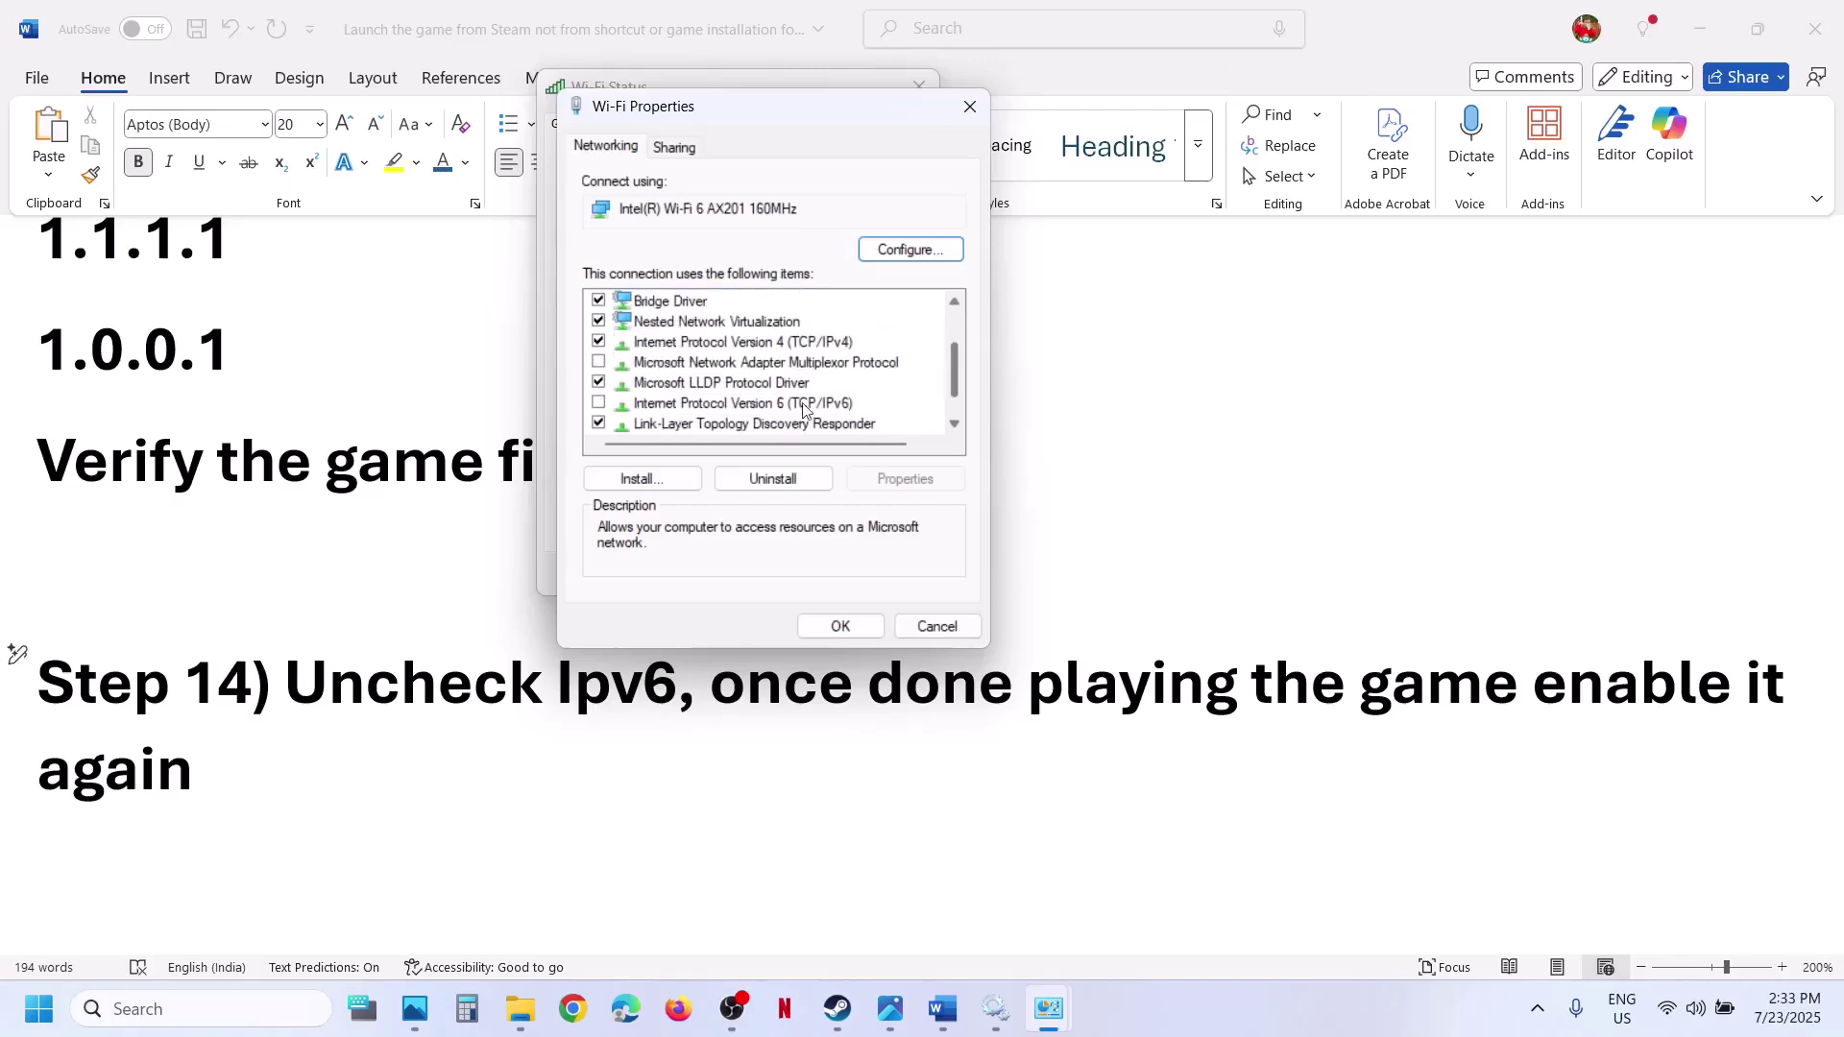
pyautogui.click(600, 404)
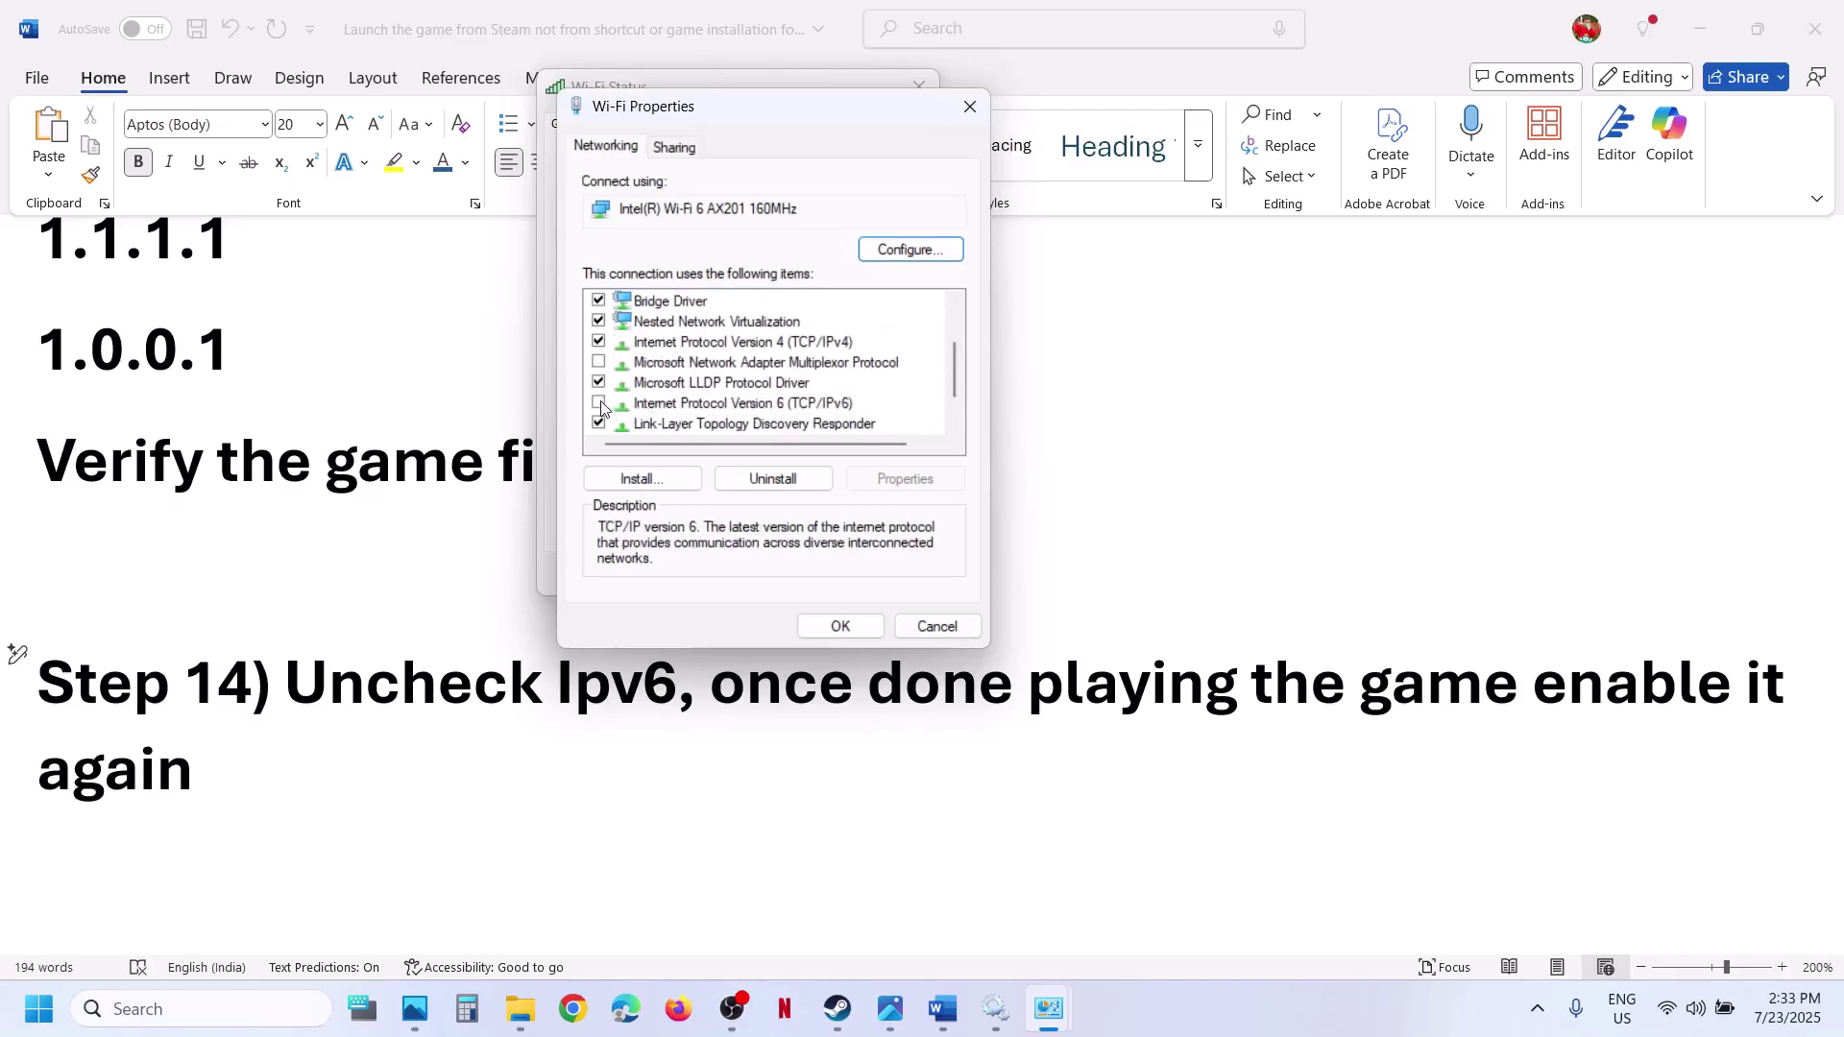
pyautogui.click(840, 627)
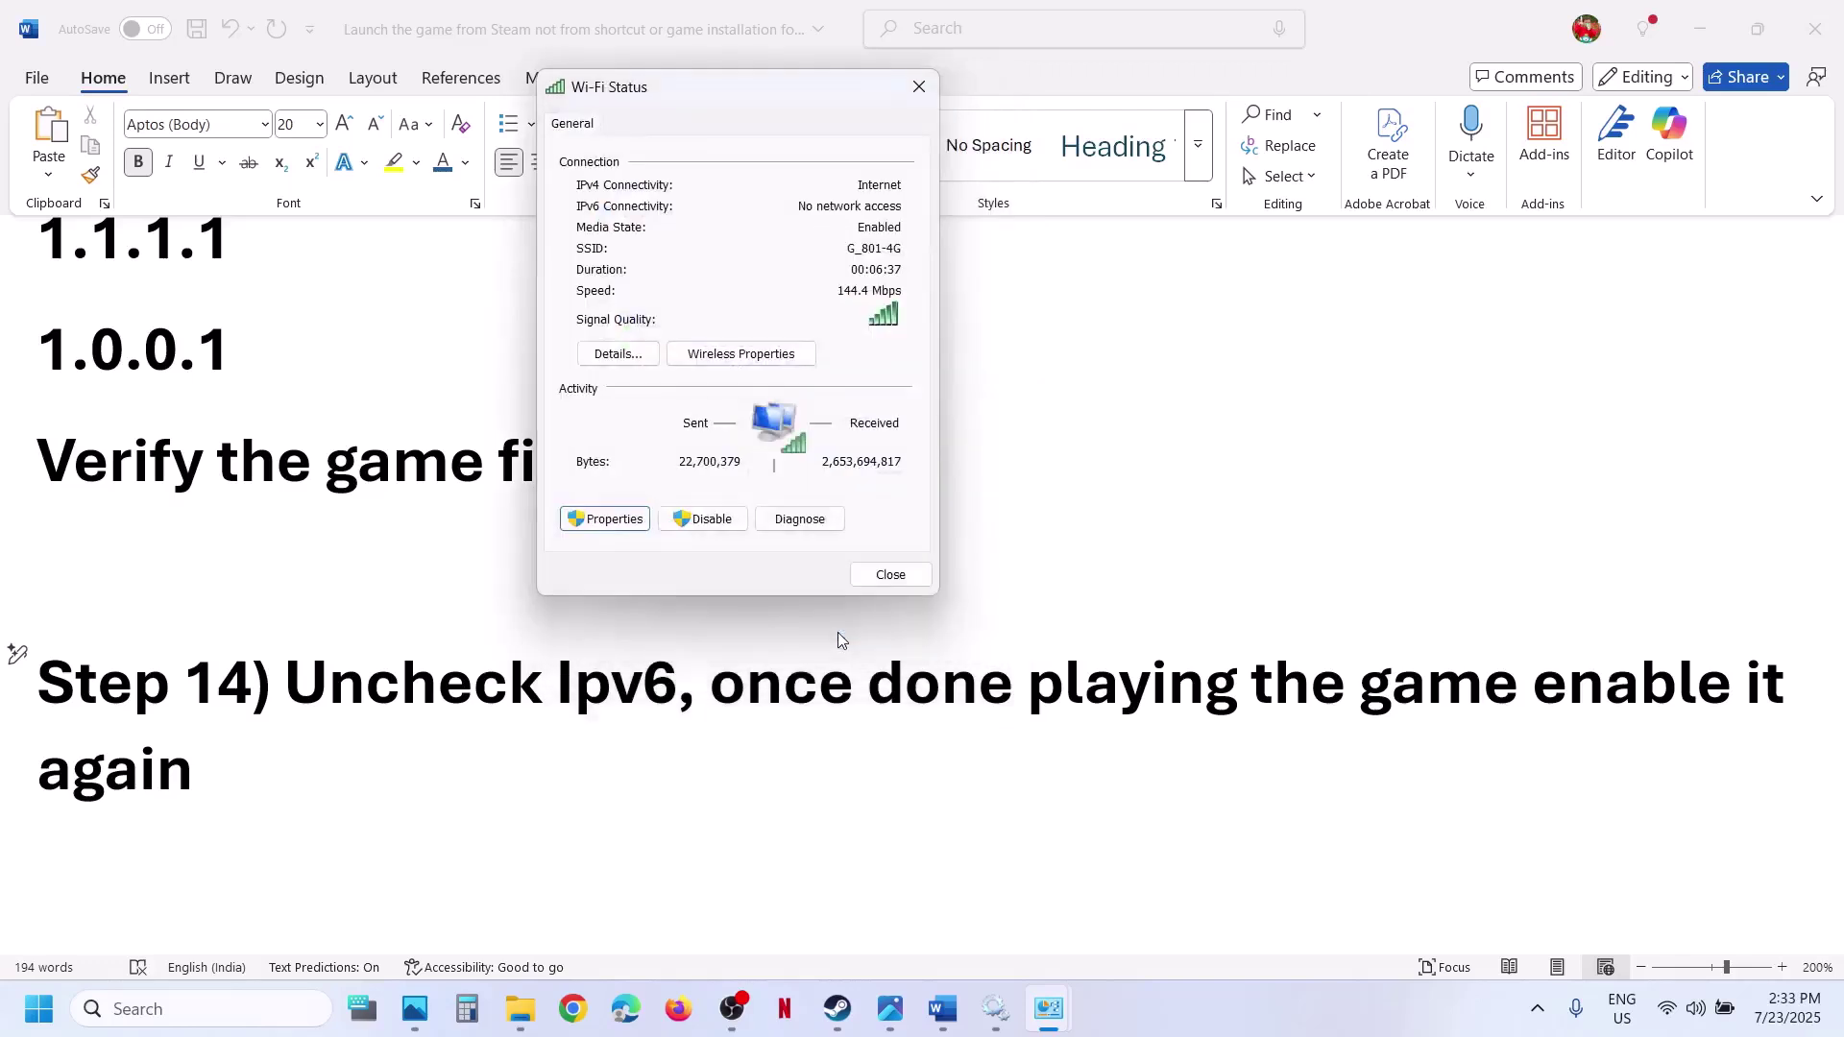
pyautogui.click(885, 576)
pyautogui.scroll(-2, 1016, 588)
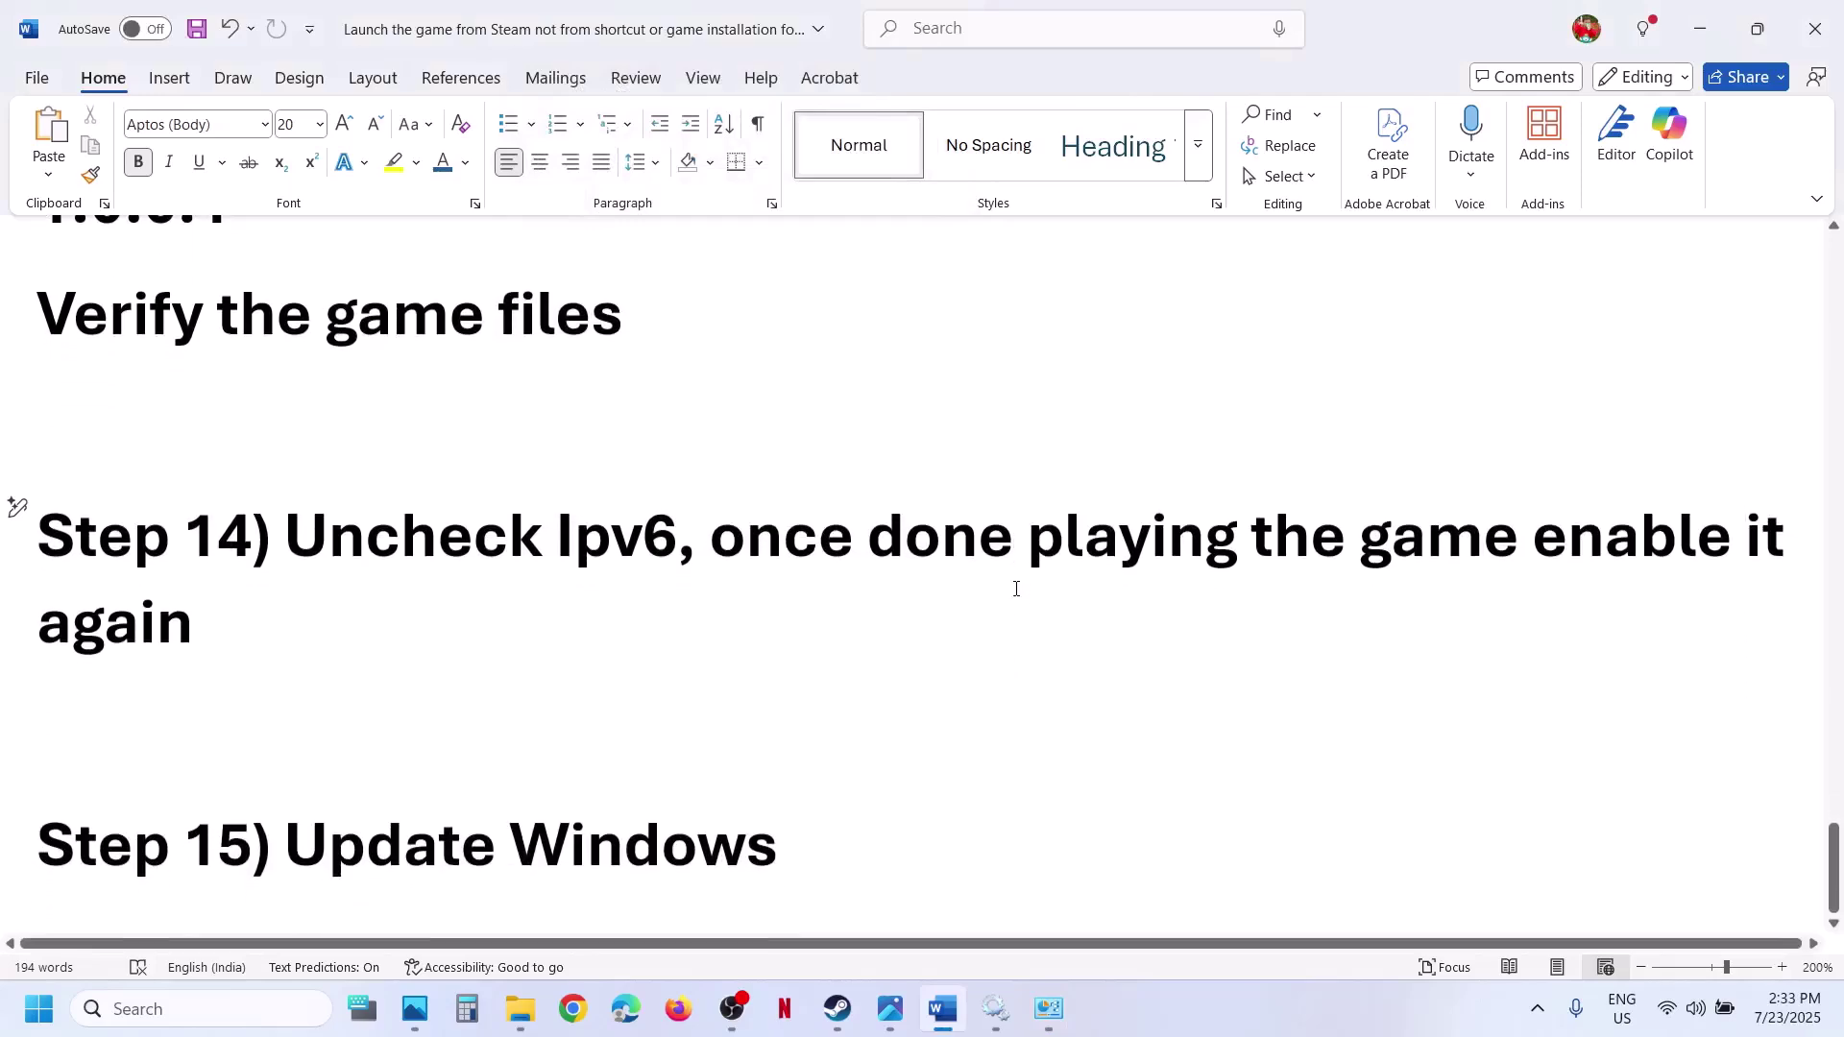
# Mark the 'Update Windows' checklist step and go to Windows Update in Settings.
pyautogui.moveTo(298, 832); pyautogui.dragTo(777, 845)
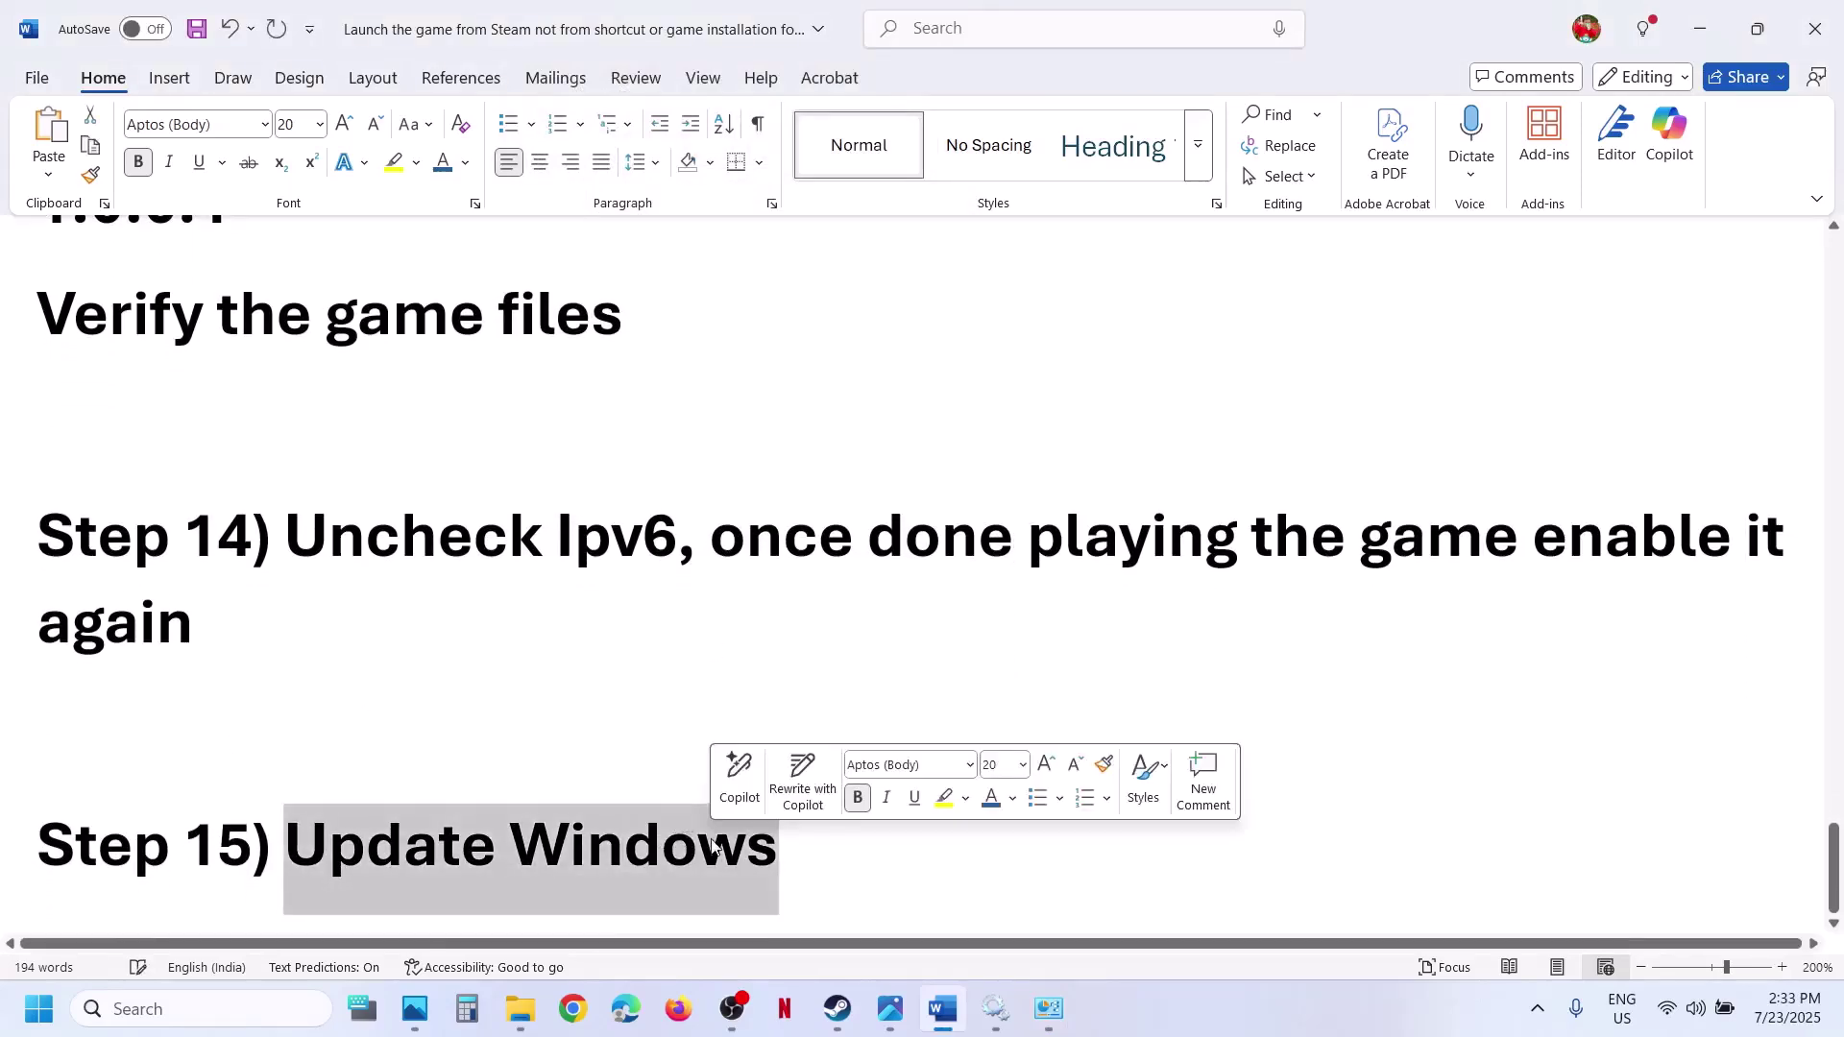
pyautogui.press('super+i')
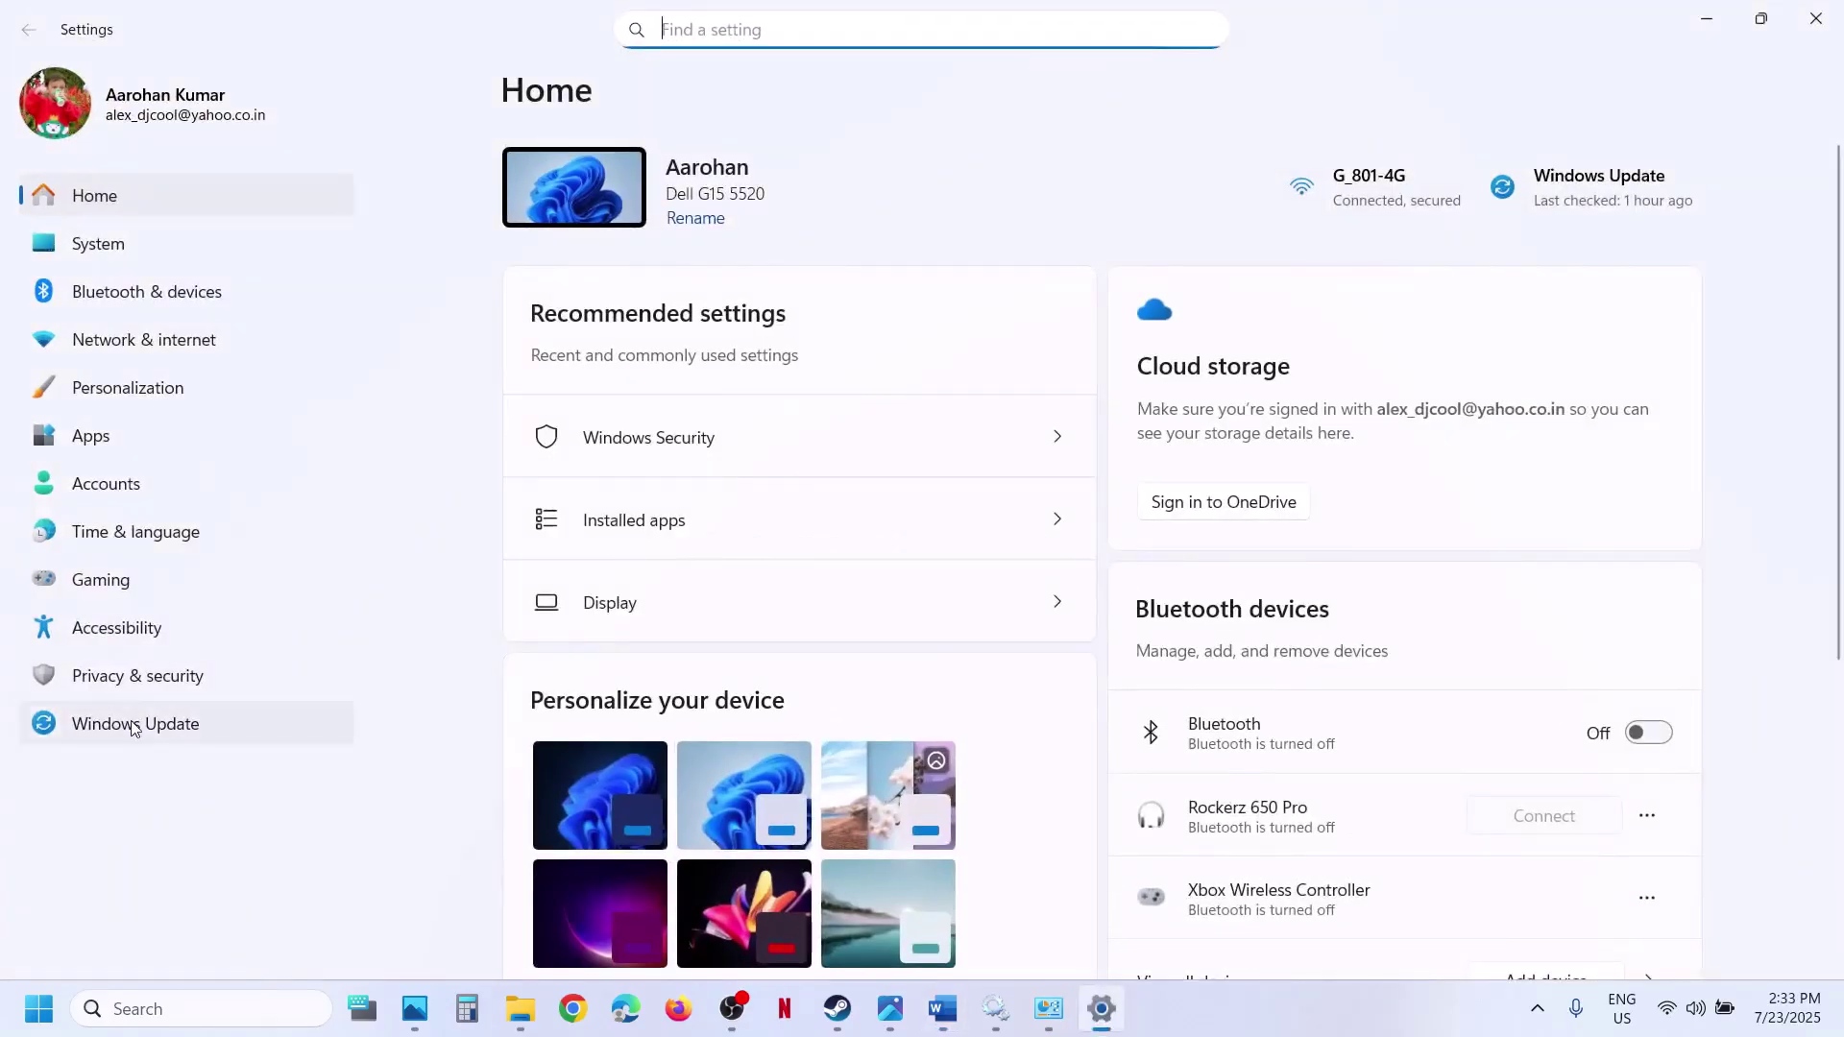
pyautogui.click(144, 723)
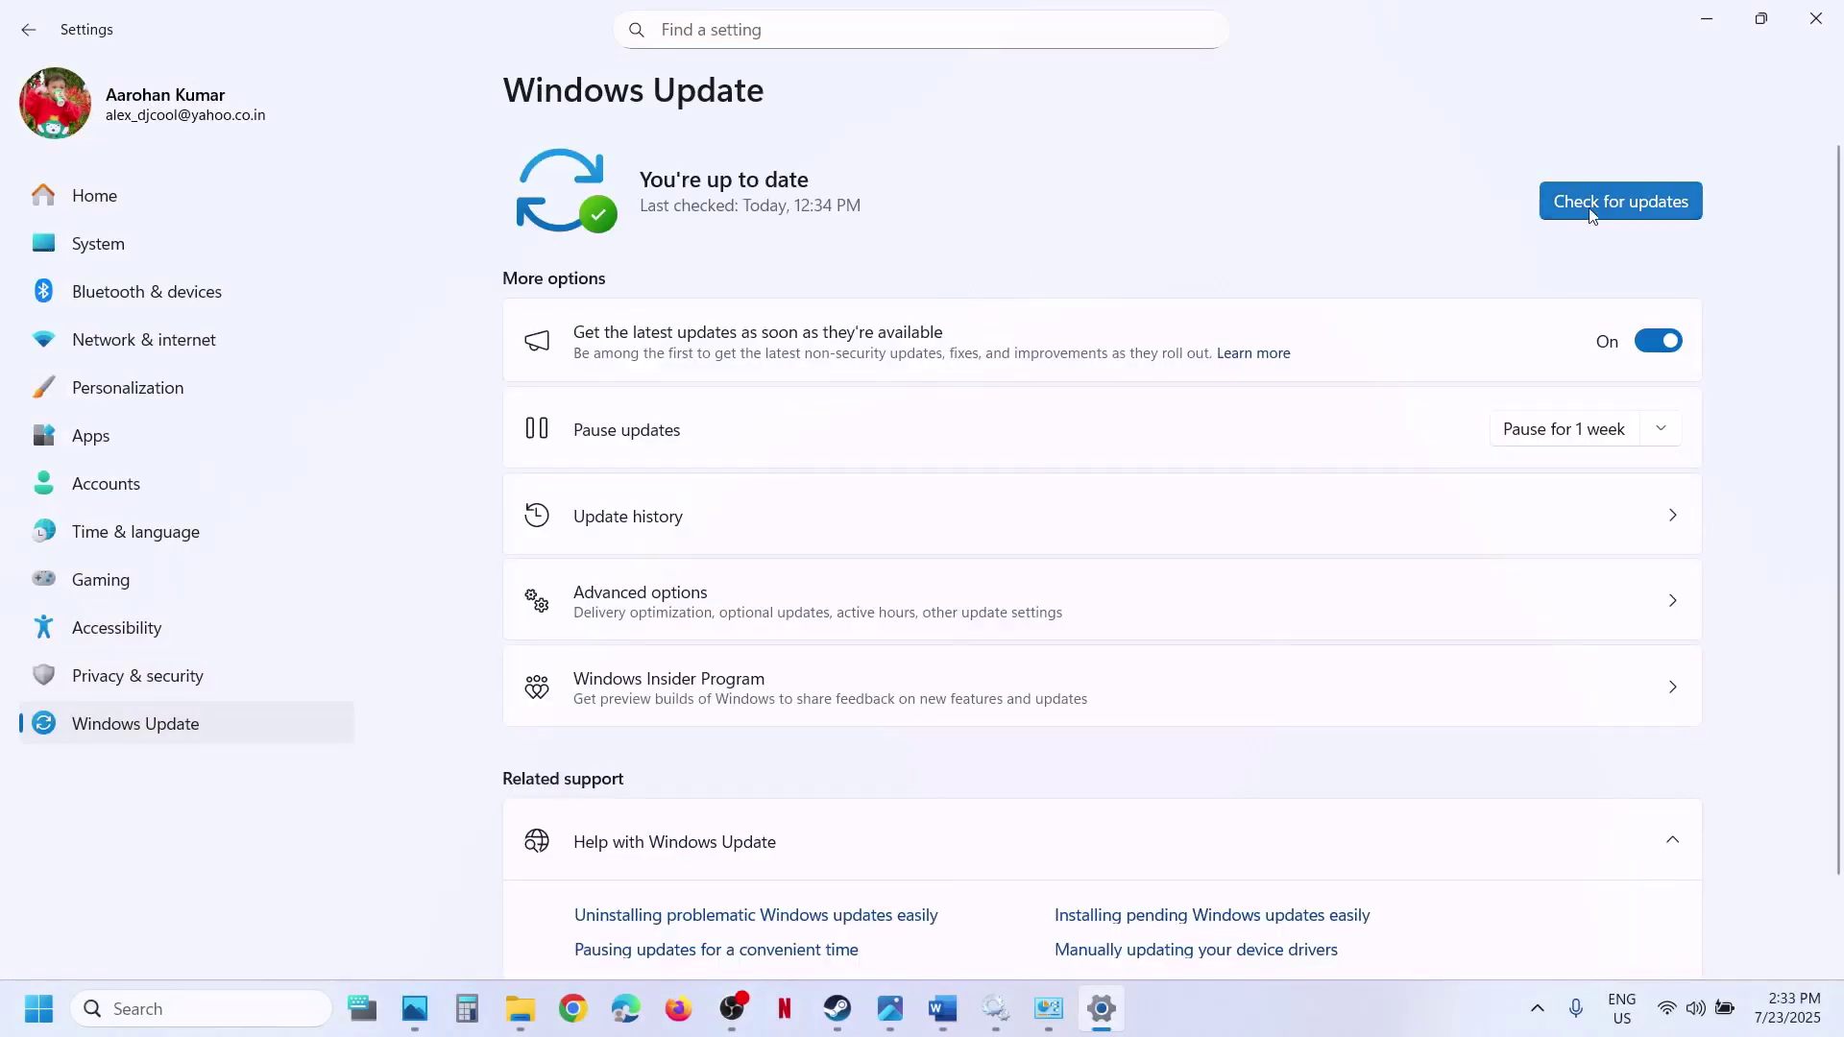
# Start a Windows update check, then bring Steam back to watch Rust's validation at 17%.
pyautogui.click(1620, 201)
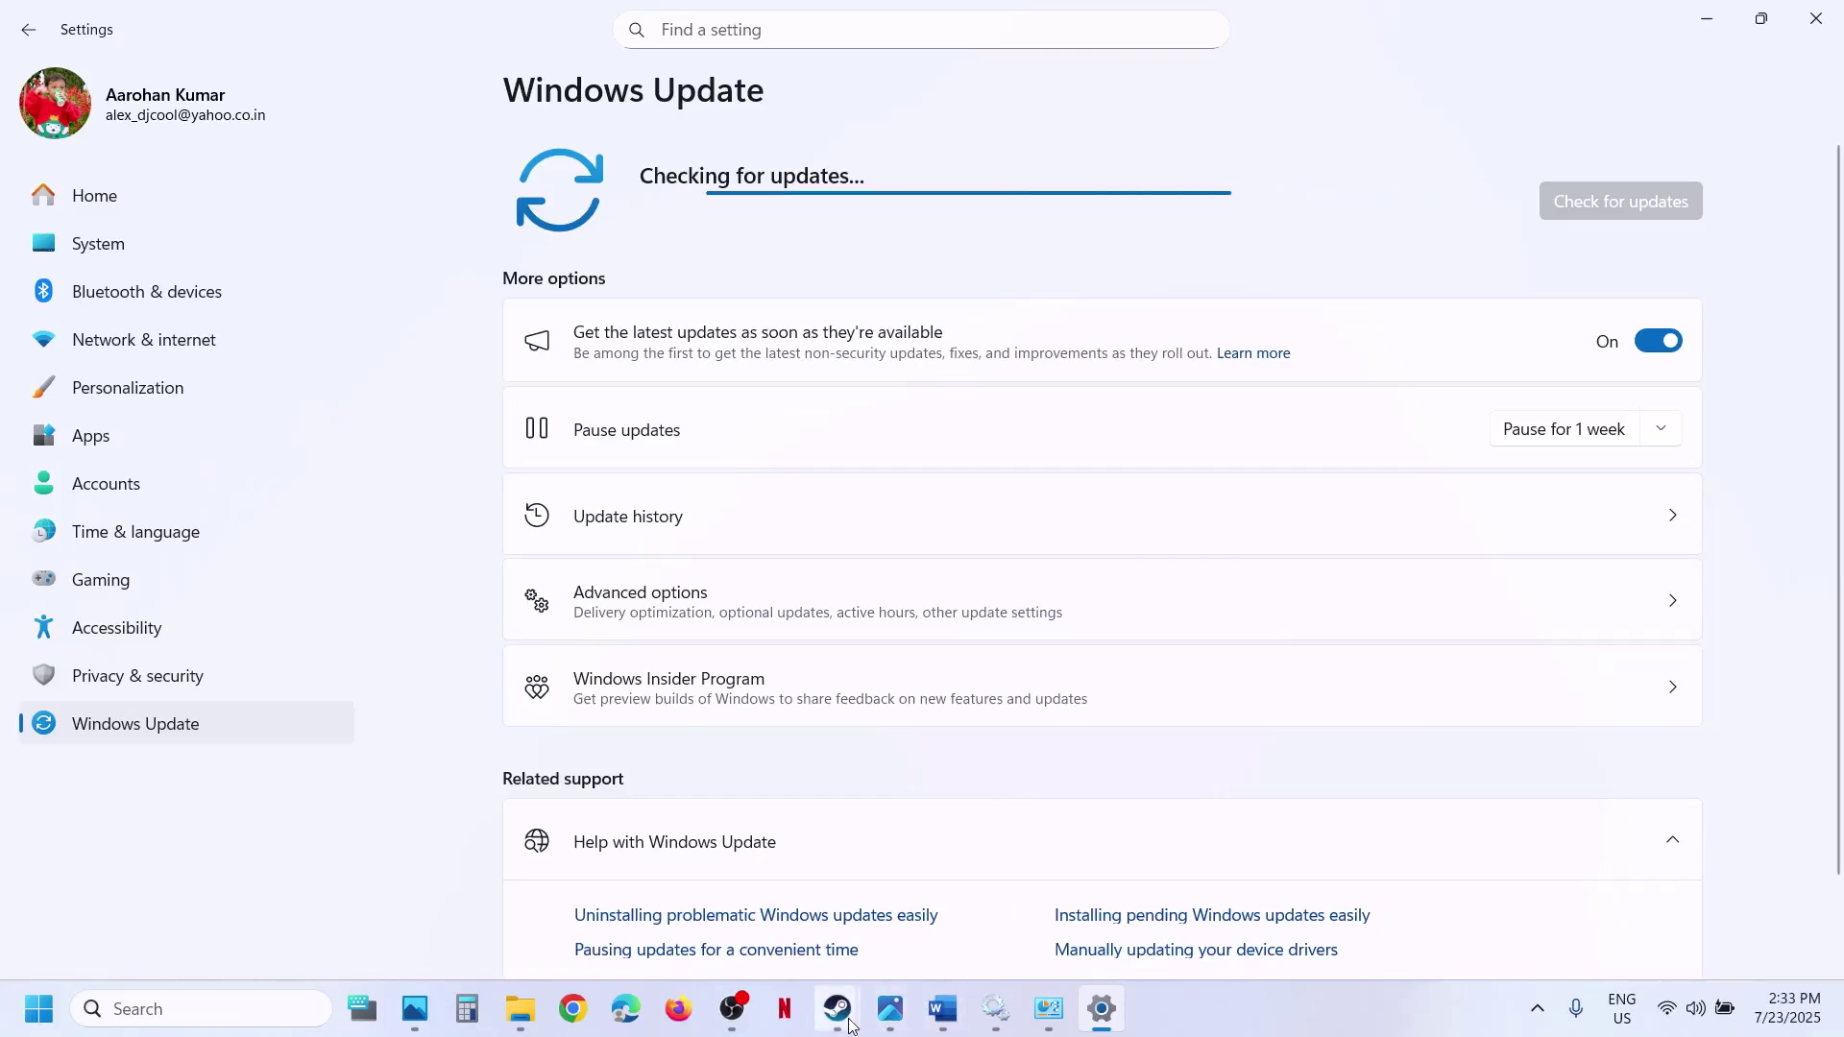
pyautogui.moveTo(837, 1009)
pyautogui.click(791, 924)
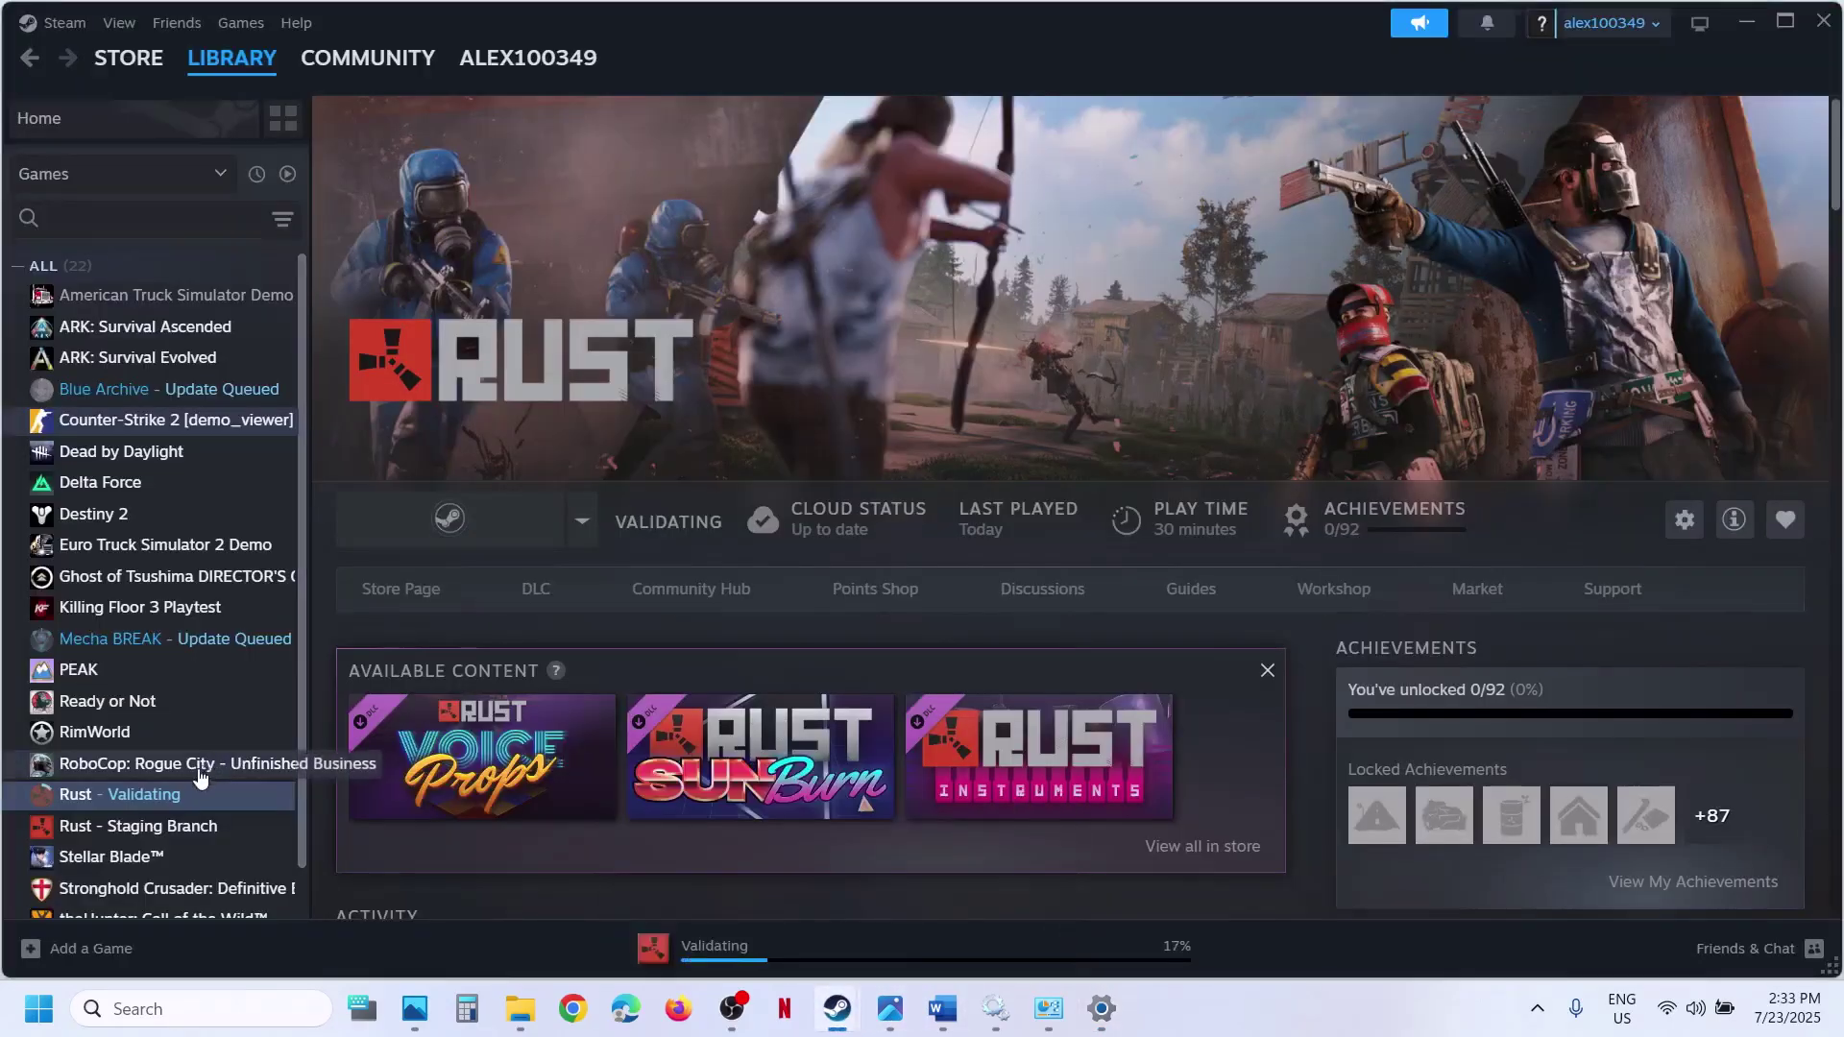